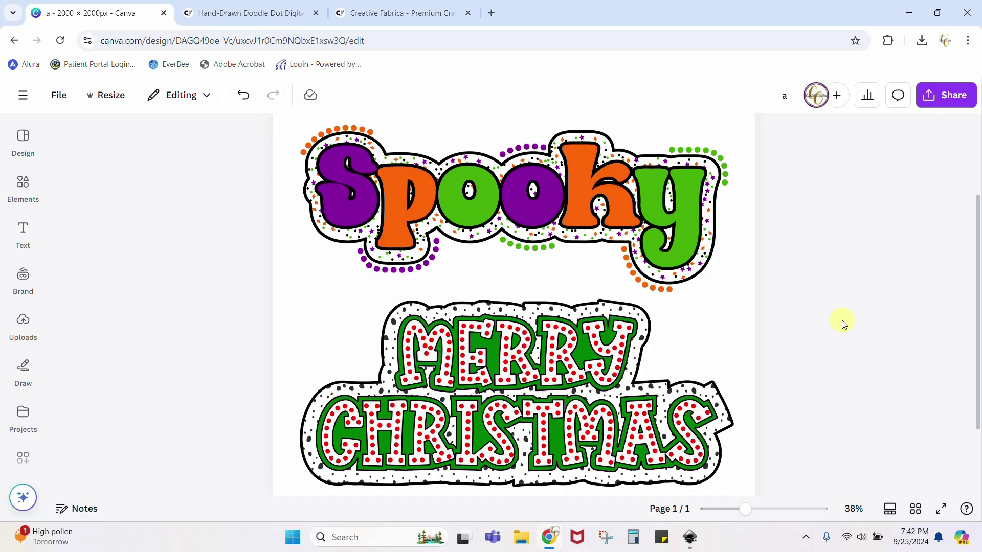
Switch to the splatter christmas.svg window in Inkscape and check the page size and units in the document properties
{"action": "mouse_move", "coordinate": [690, 536]}
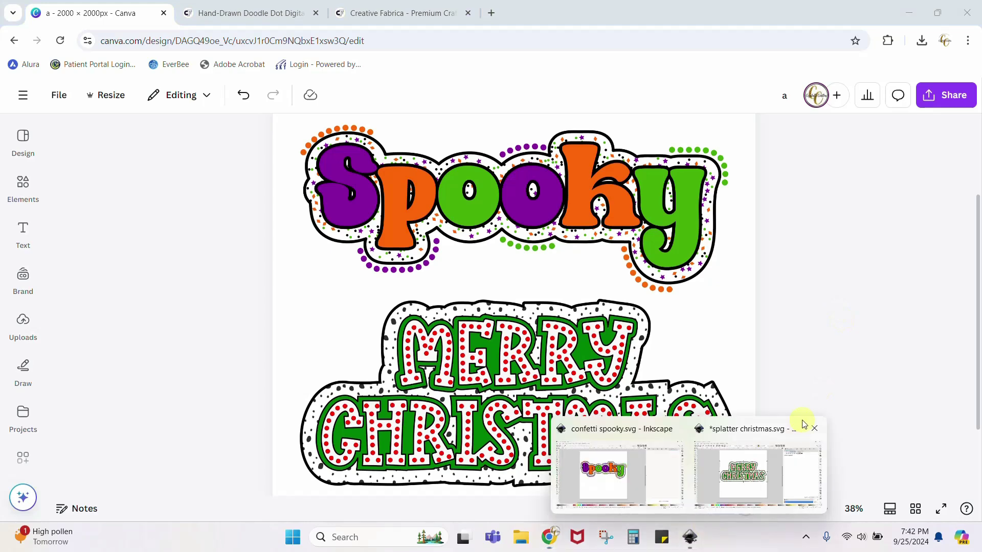
{"action": "left_click", "coordinate": [727, 484]}
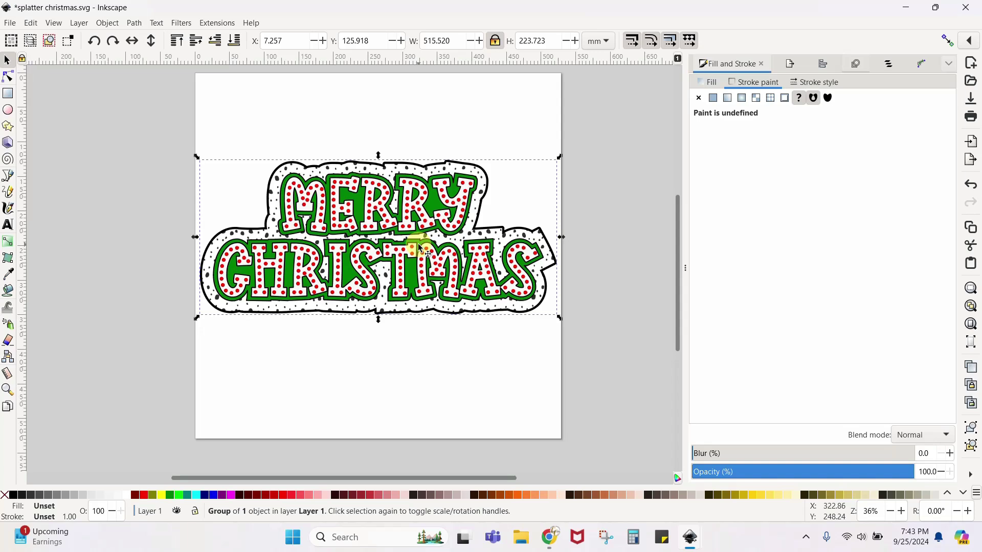
{"action": "left_click", "coordinate": [14, 25]}
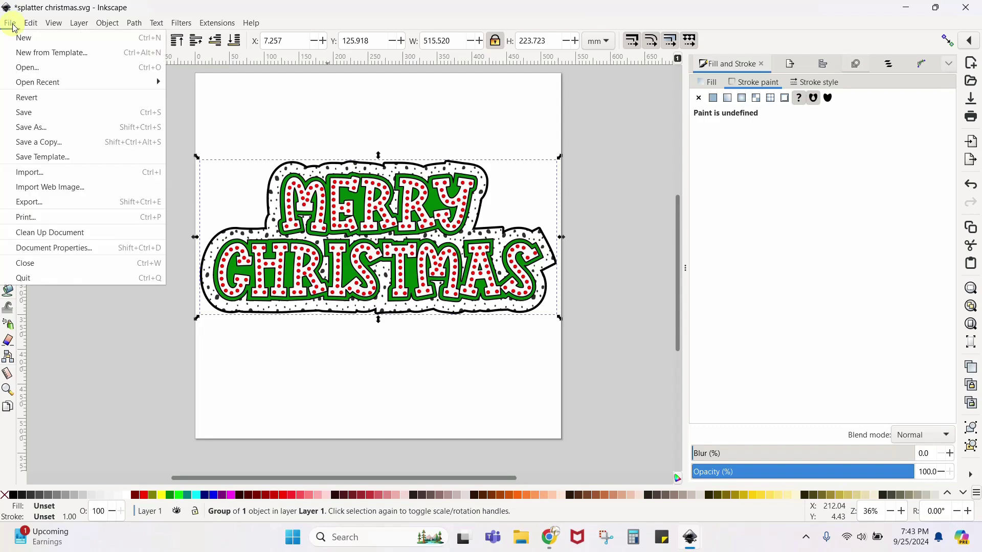
{"action": "left_click", "coordinate": [27, 248]}
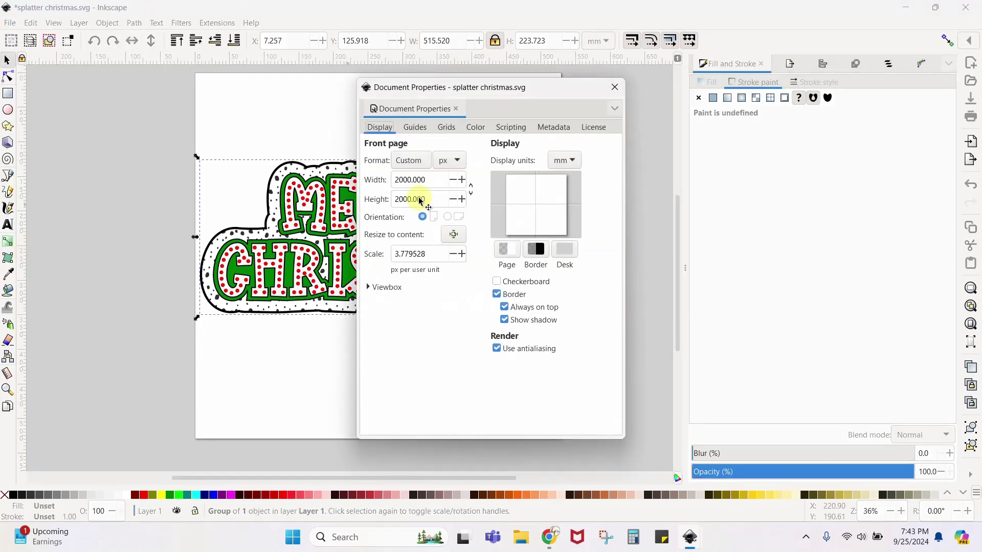
{"action": "left_click", "coordinate": [458, 162]}
{"action": "left_click", "coordinate": [458, 160]}
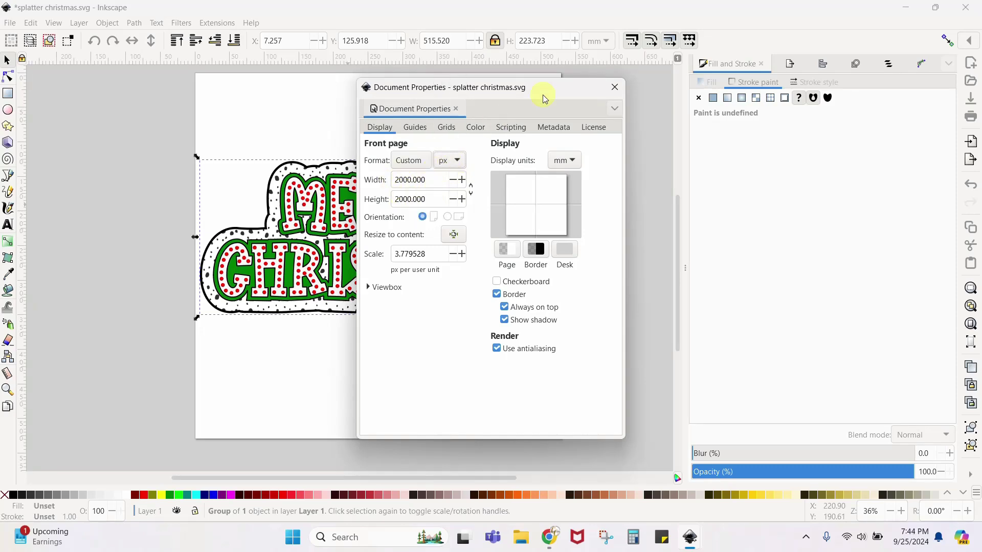
{"action": "left_click", "coordinate": [616, 88]}
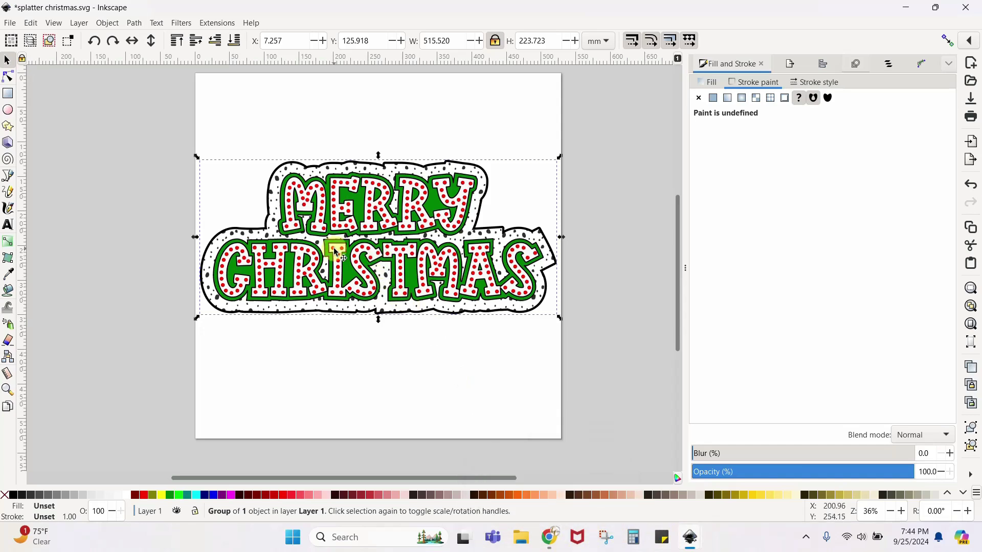
Look through the installed fonts available to the Text tool
{"action": "left_click", "coordinate": [9, 227]}
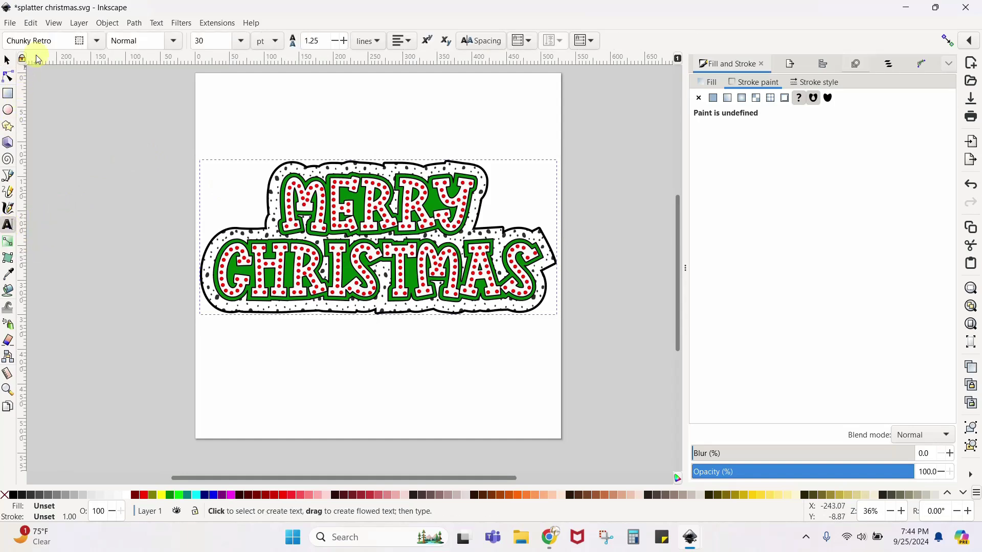
{"action": "left_click", "coordinate": [96, 42]}
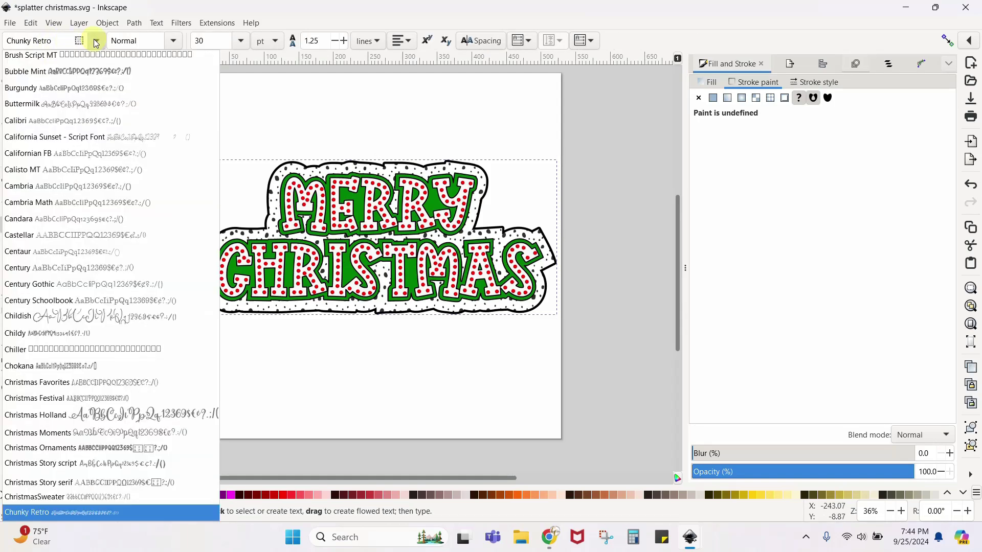
{"action": "scroll", "coordinate": [145, 185], "scroll_direction": "up", "scroll_amount": 10}
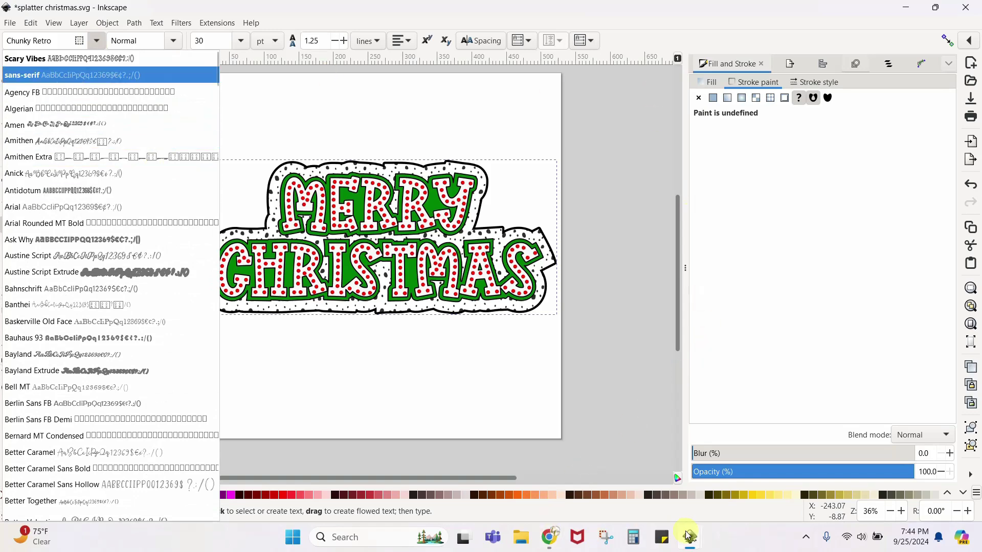
Switch to Chrome, browse the cursive fonts and font categories on Creative Fabrica, and return to splatter christmas.svg in Inkscape
{"action": "left_click", "coordinate": [549, 537]}
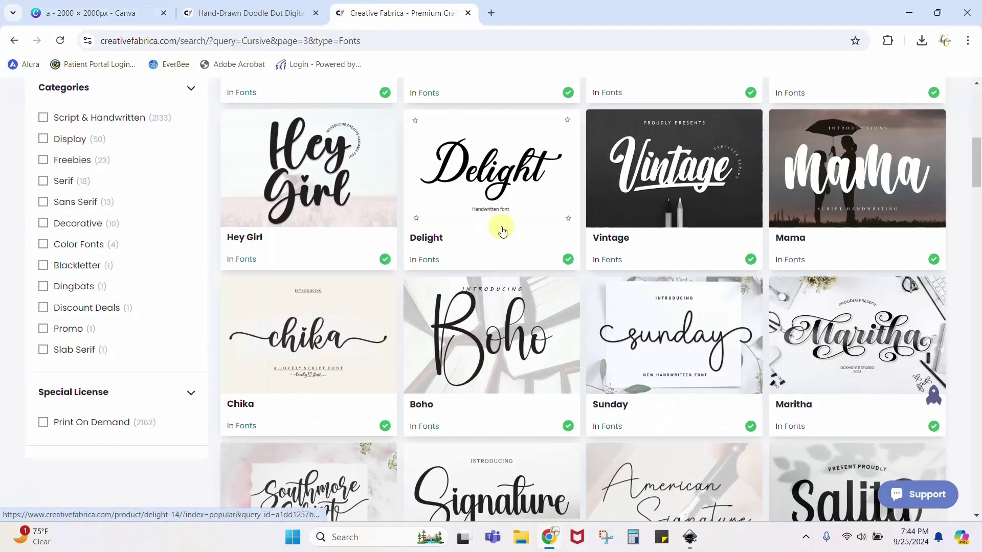
{"action": "scroll", "coordinate": [517, 279], "scroll_direction": "up", "scroll_amount": 15}
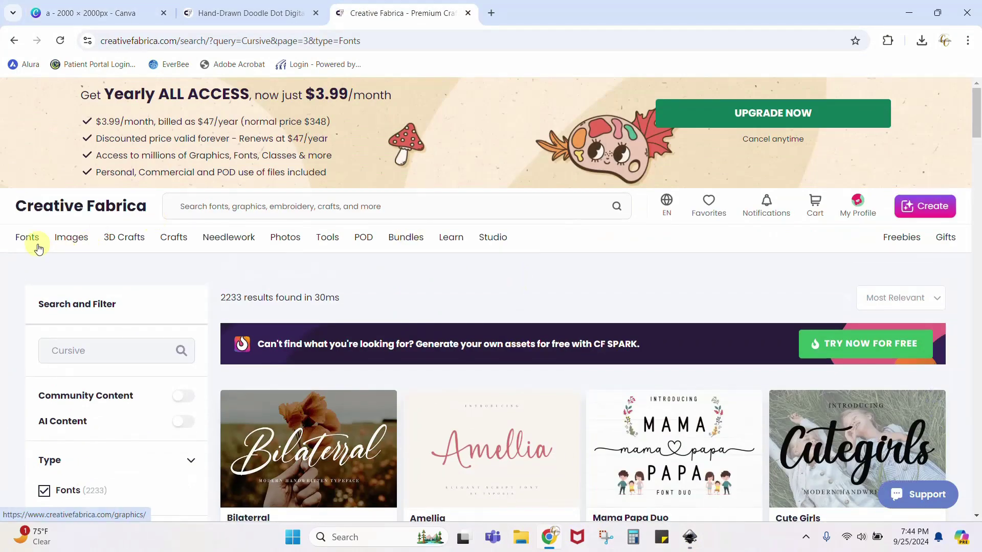
{"action": "mouse_move", "coordinate": [23, 240]}
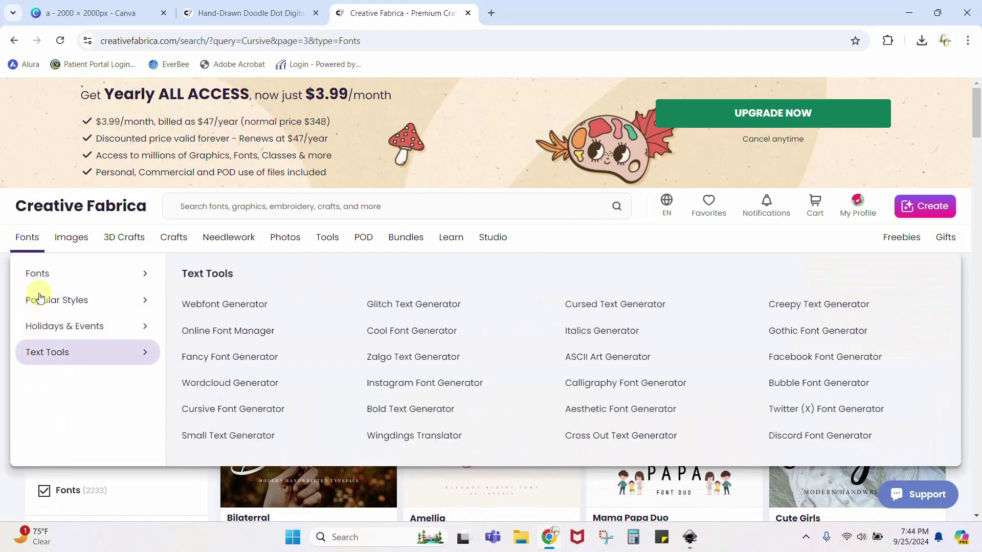
{"action": "mouse_move", "coordinate": [39, 300]}
{"action": "scroll", "coordinate": [543, 480], "scroll_direction": "down", "scroll_amount": 10}
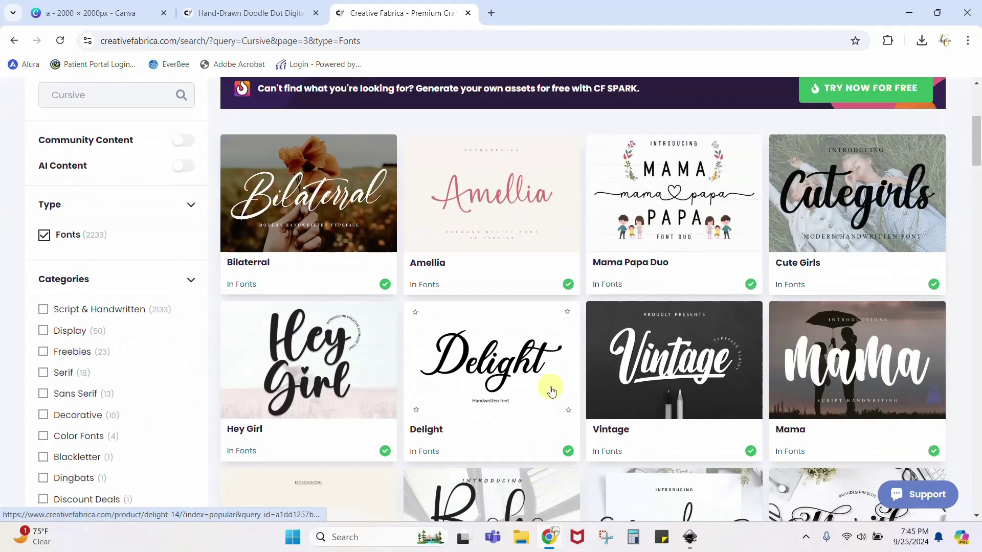
{"action": "scroll", "coordinate": [551, 391], "scroll_direction": "down", "scroll_amount": 3}
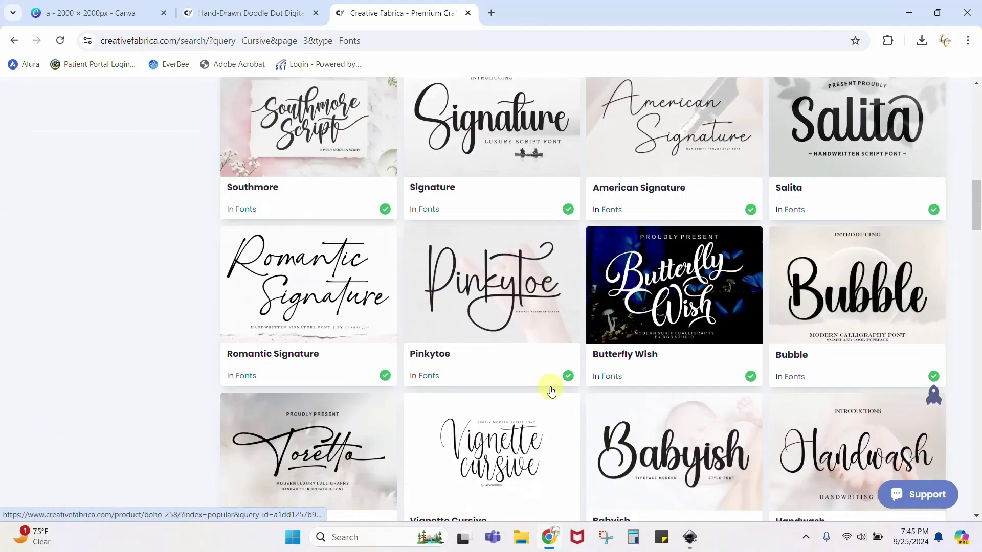
{"action": "scroll", "coordinate": [550, 390], "scroll_direction": "down", "scroll_amount": 5}
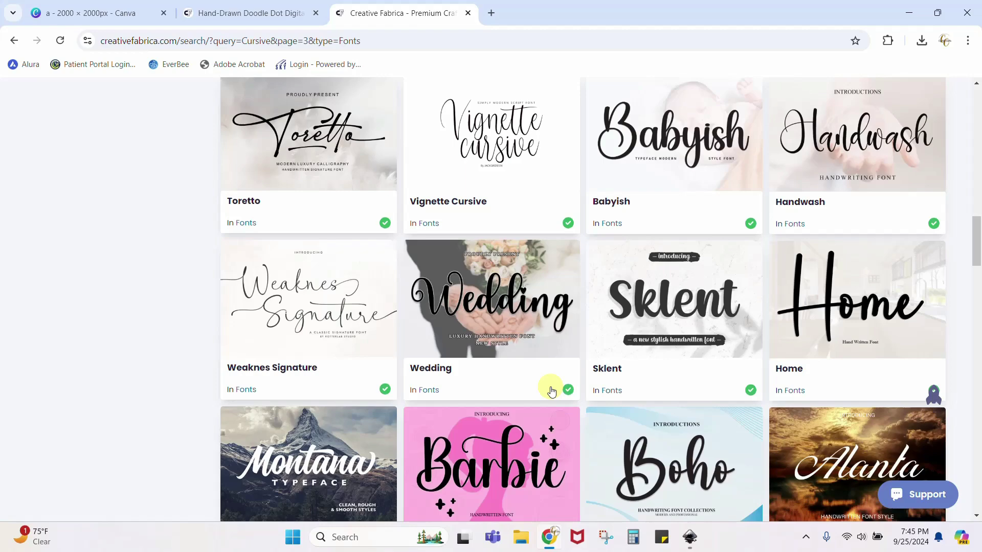
{"action": "scroll", "coordinate": [551, 391], "scroll_direction": "down", "scroll_amount": 5}
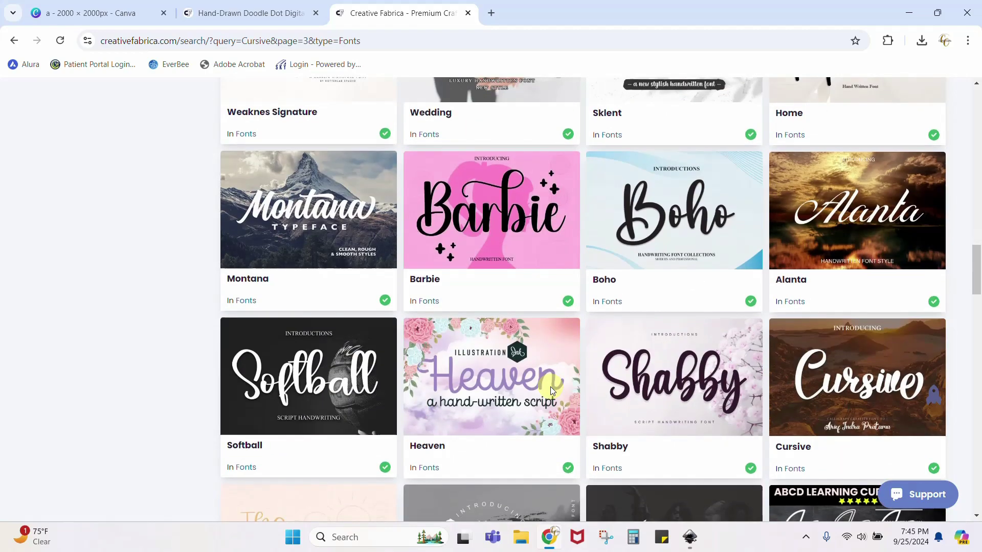
{"action": "scroll", "coordinate": [551, 392], "scroll_direction": "up", "scroll_amount": 15}
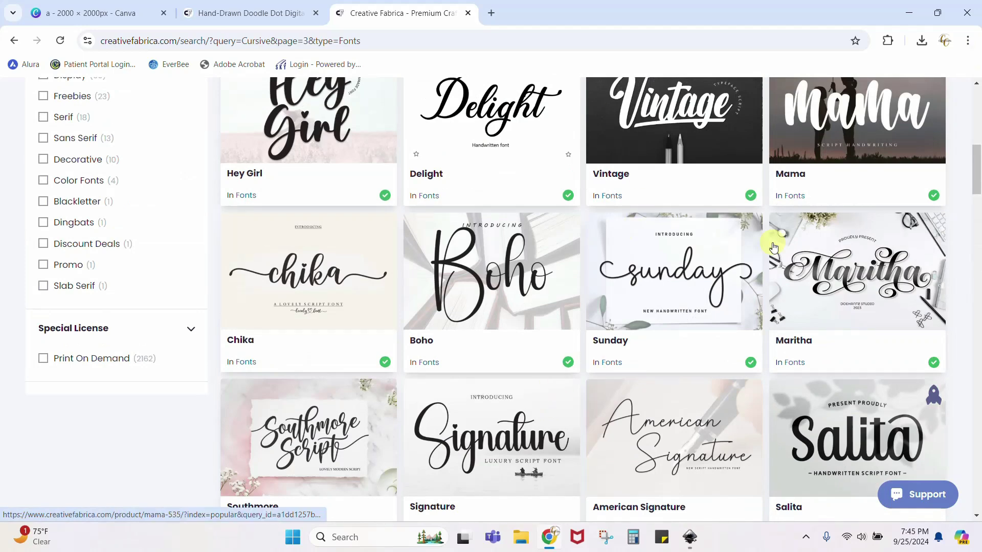
{"action": "mouse_move", "coordinate": [690, 538]}
{"action": "left_click", "coordinate": [731, 459]}
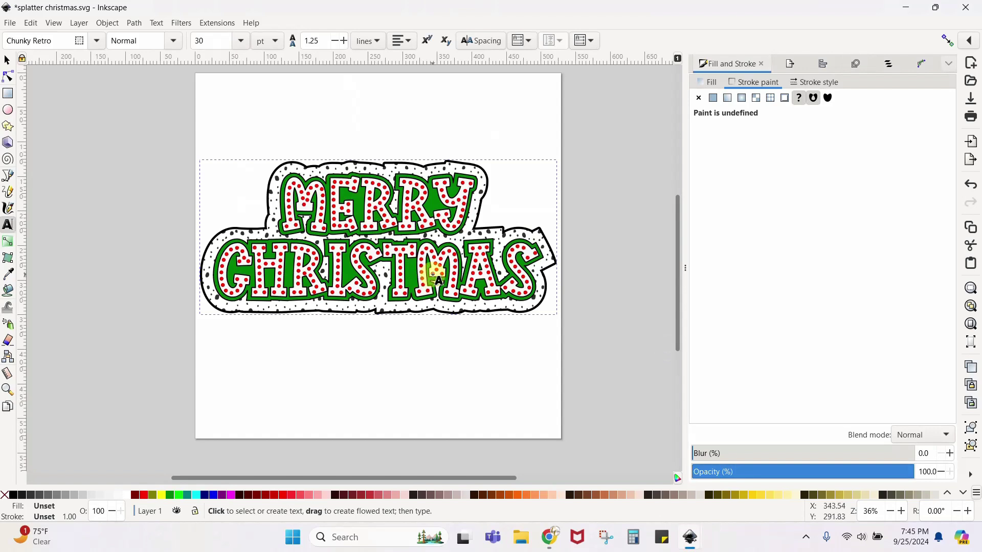
Scale the Merry Christmas group proportionally to about 166 mm wide and move it to the page's upper-left corner
{"action": "key", "text": "Escape"}
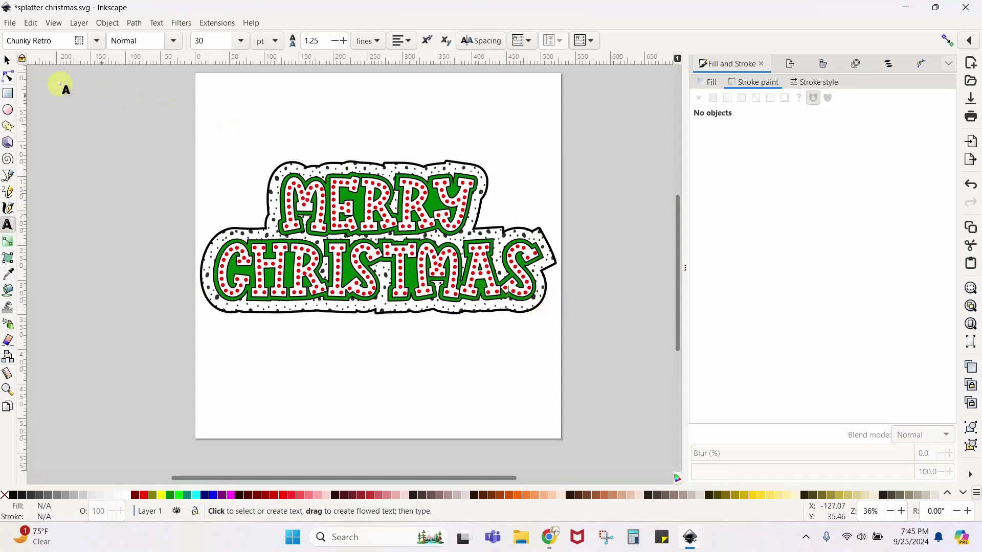
{"action": "left_click", "coordinate": [7, 61]}
{"action": "left_click", "coordinate": [526, 302]}
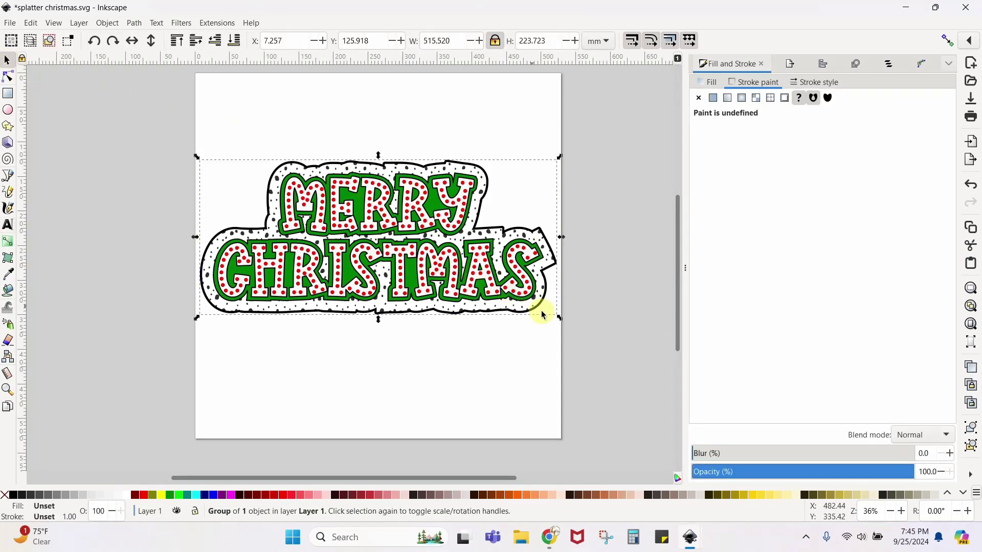
{"action": "left_click_drag", "start_coordinate": [560, 319], "coordinate": [318, 223]}
{"action": "left_click_drag", "start_coordinate": [272, 174], "coordinate": [269, 95]}
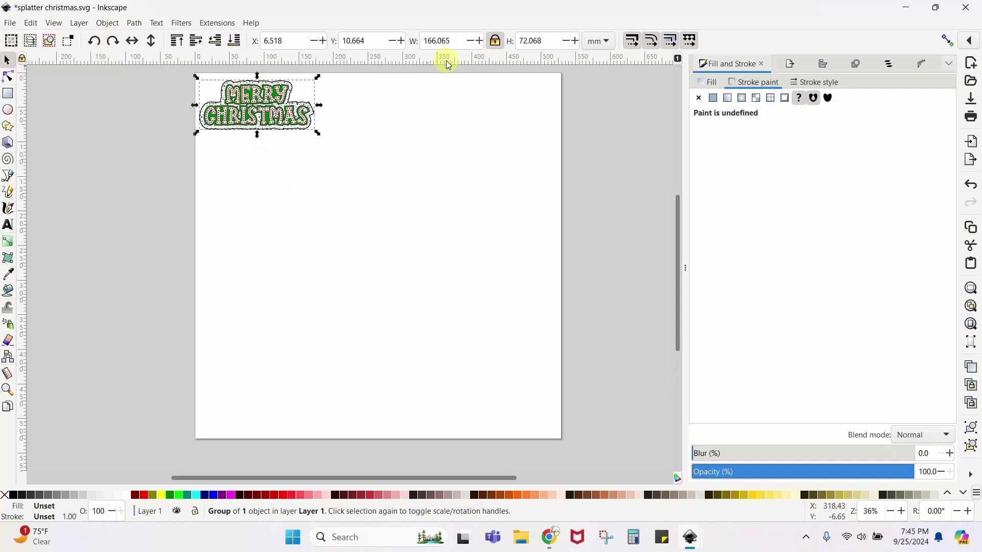
{"action": "left_click", "coordinate": [498, 45]}
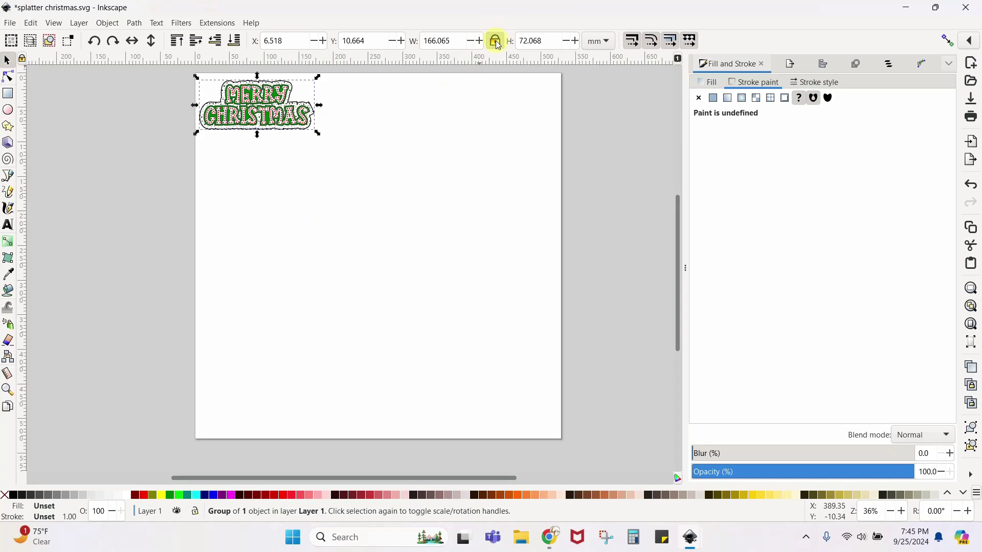
{"action": "left_click", "coordinate": [13, 80]}
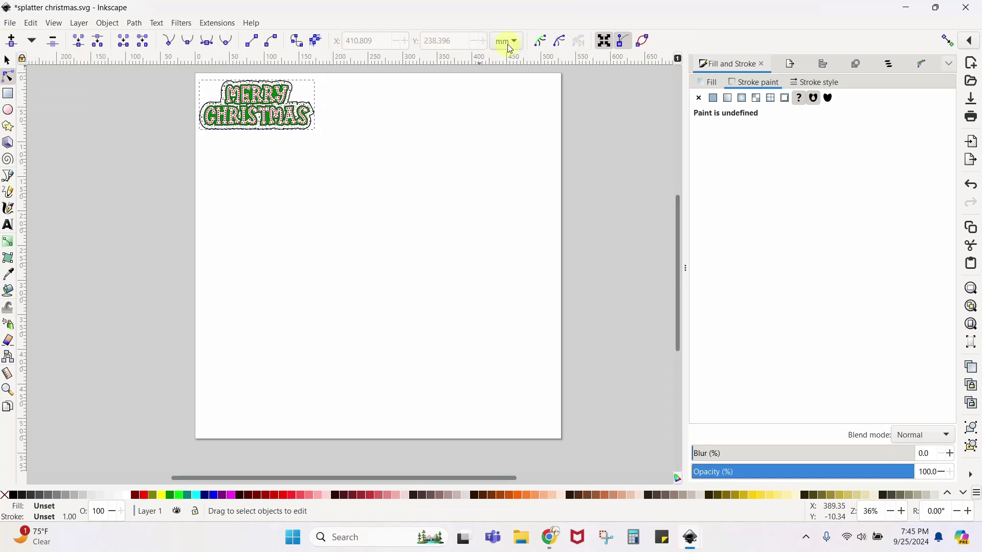
{"action": "left_click", "coordinate": [8, 182]}
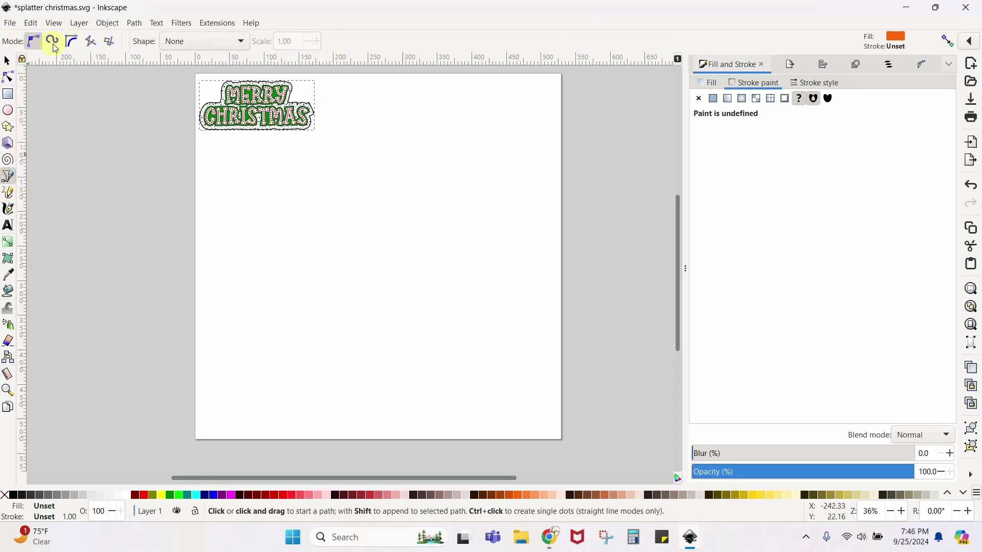
{"action": "left_click", "coordinate": [7, 62]}
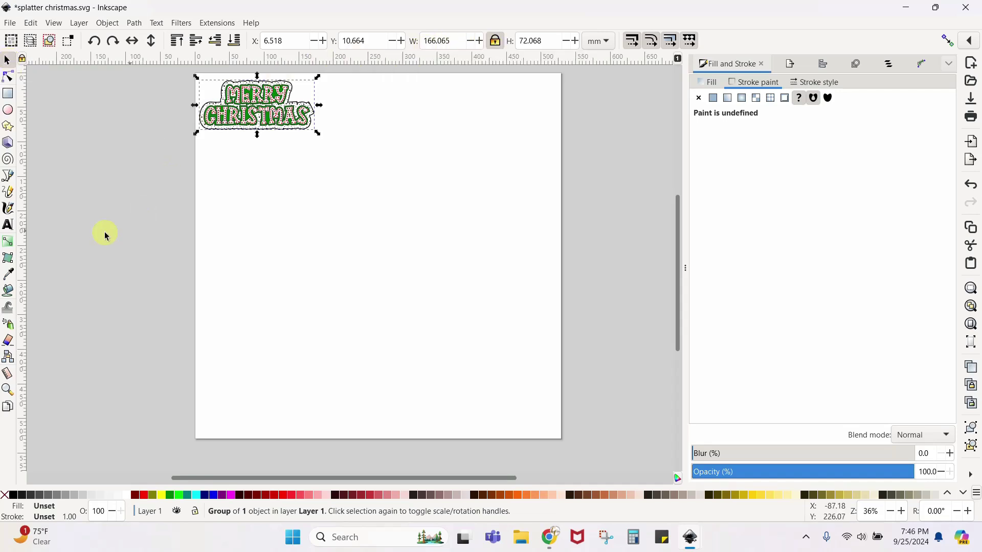
Add the text "MERRY" in capitals on the empty page area below the Merry Christmas artwork
{"action": "left_click", "coordinate": [8, 228]}
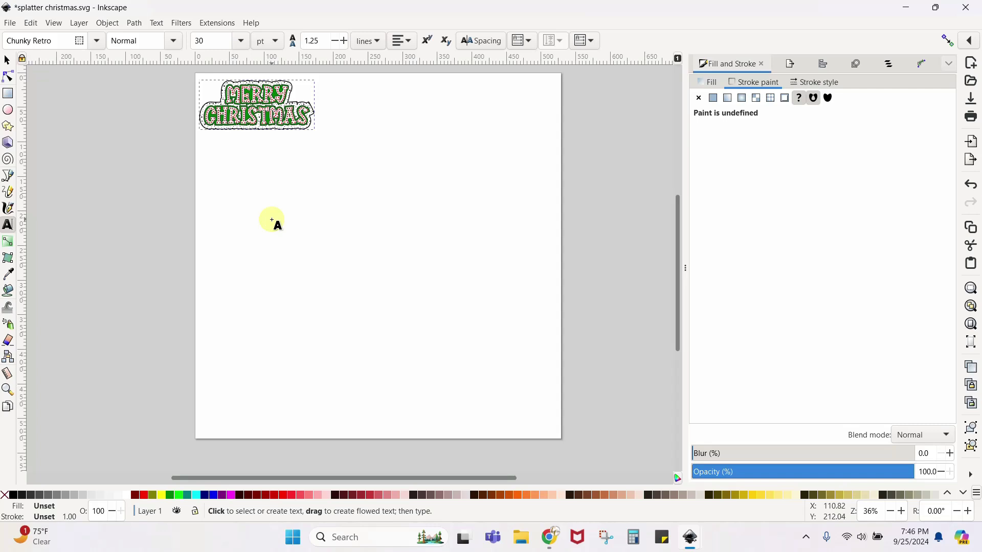
{"action": "left_click", "coordinate": [272, 219]}
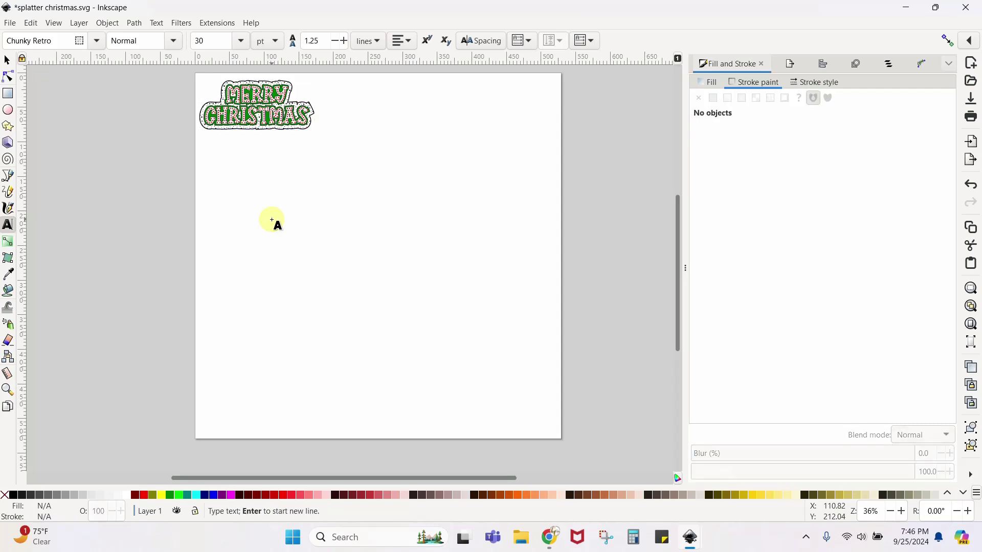
{"action": "key", "text": "Caps_Lock"}
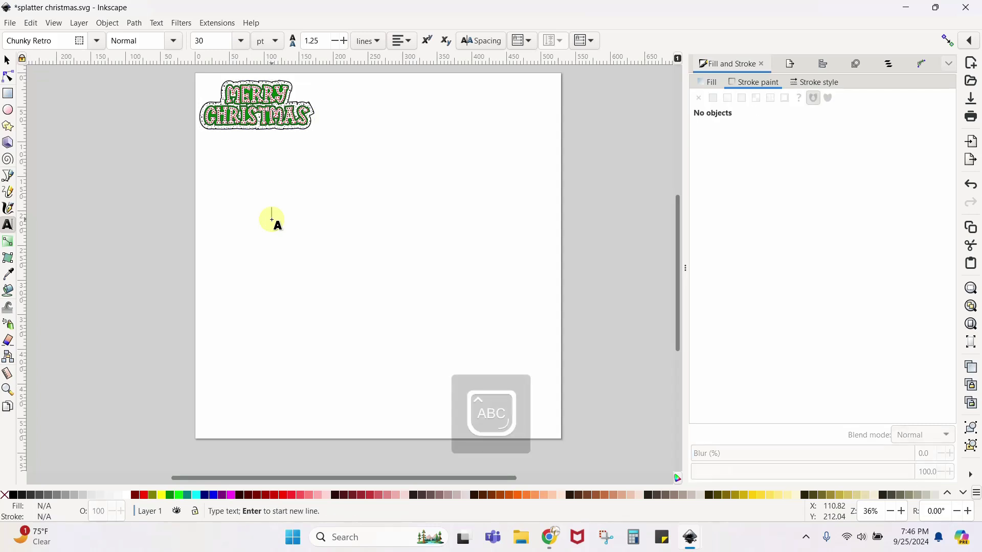
{"action": "type", "text": "MERRY"}
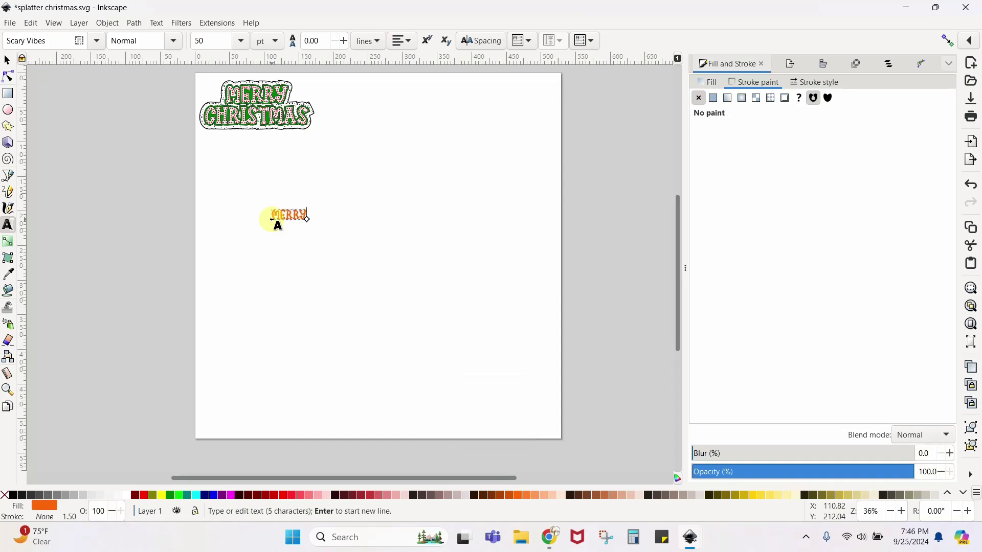
Add "CHRISTMAS" as a separate text object below MERRY, then finish text entry with nothing selected
{"action": "left_click", "coordinate": [272, 268]}
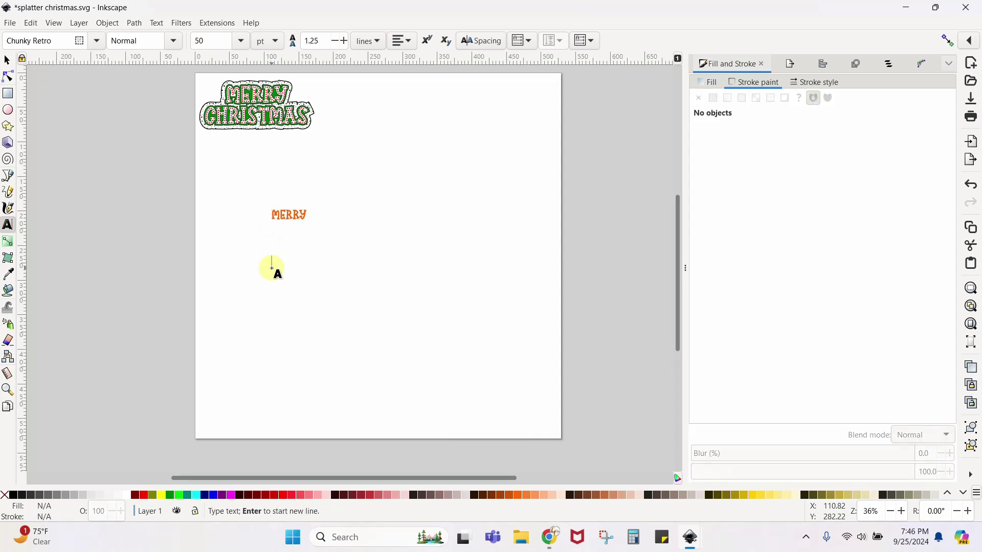
{"action": "type", "text": "CHRISTMAS"}
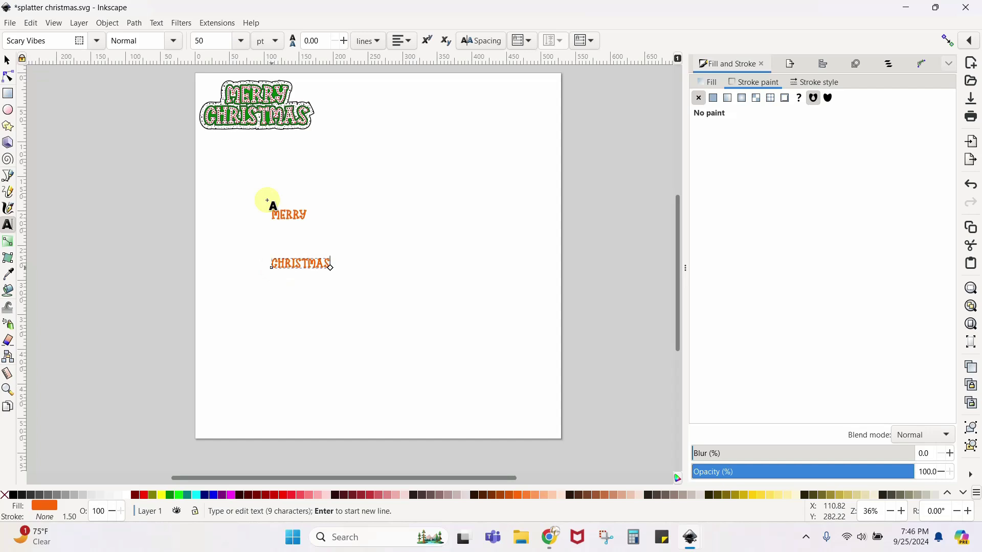
{"action": "key", "text": "Escape"}
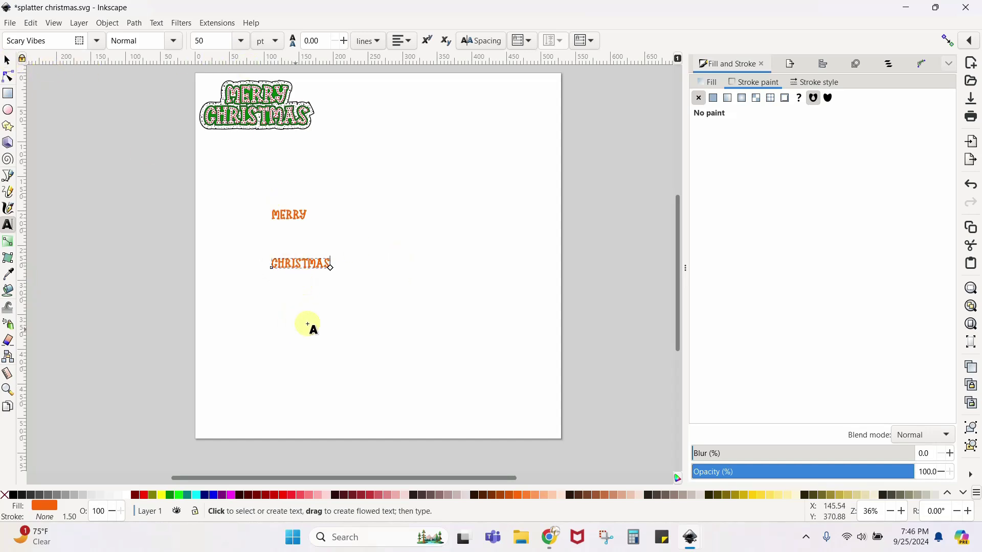
{"action": "left_click", "coordinate": [282, 341]}
{"action": "left_click", "coordinate": [383, 321]}
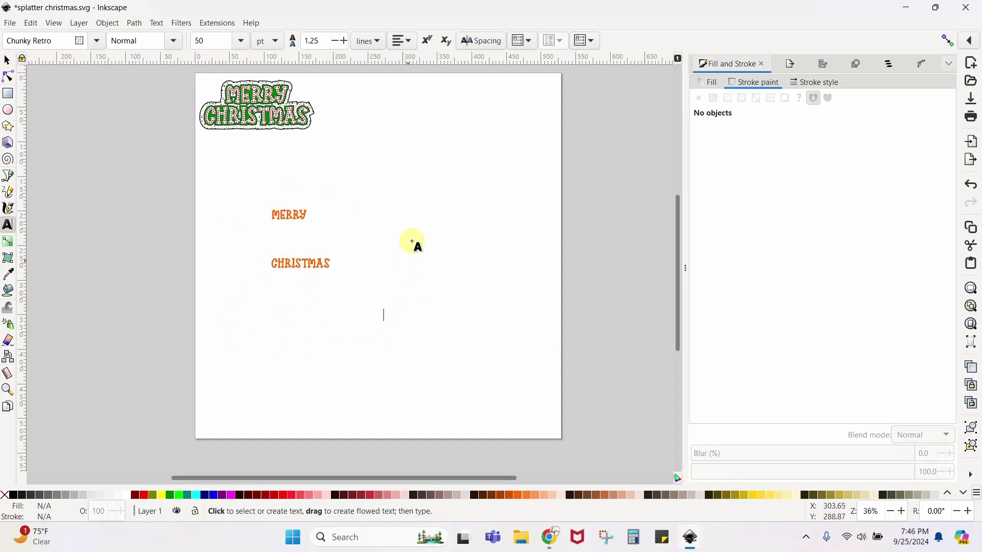
{"action": "left_click", "coordinate": [423, 283]}
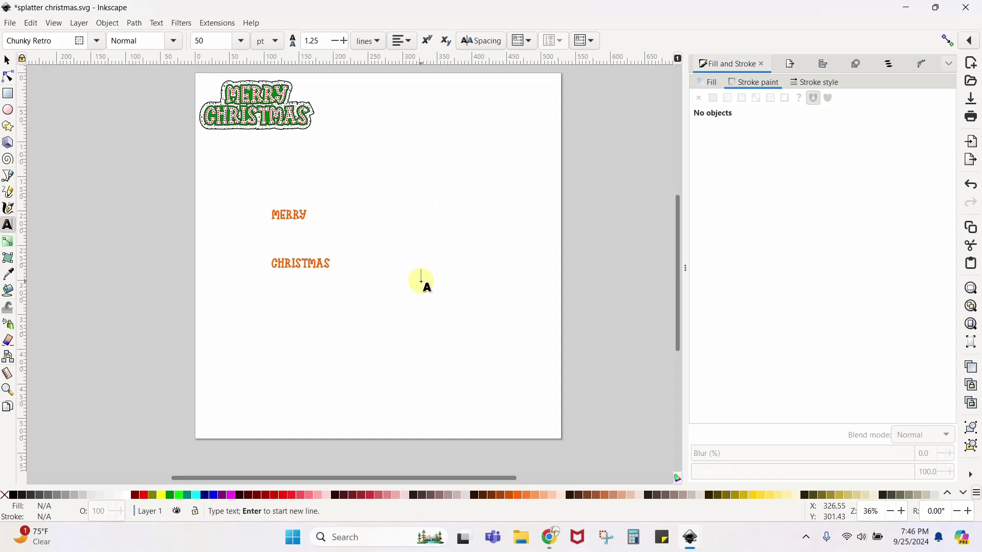
{"action": "key", "text": "Escape"}
{"action": "left_click", "coordinate": [7, 60]}
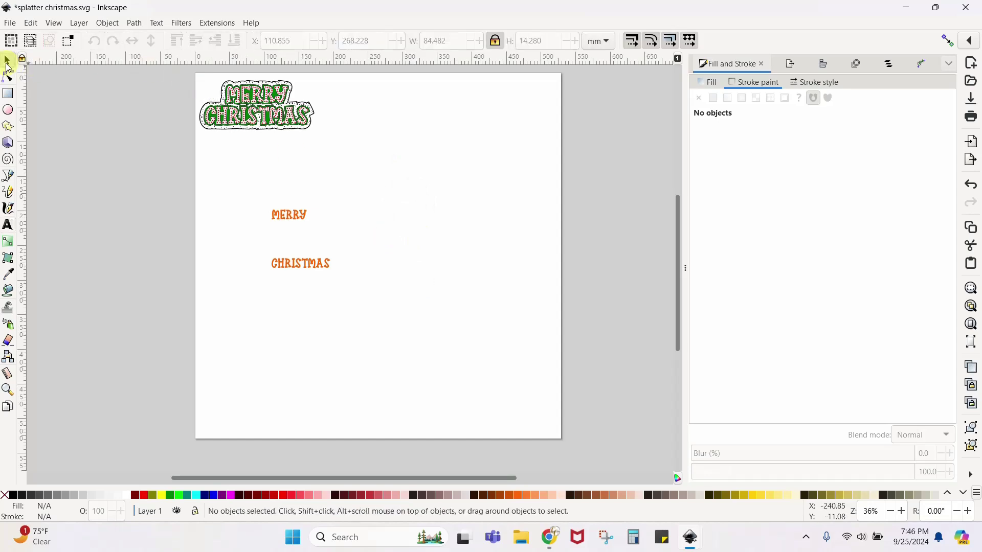
Bring MERRY closer above CHRISTMAS, scale both proportionally to about 445 mm wide mid-page, and tighten the gap between the words
{"action": "left_click_drag", "start_coordinate": [285, 214], "coordinate": [305, 258]}
{"action": "left_click_drag", "start_coordinate": [246, 209], "coordinate": [379, 296]}
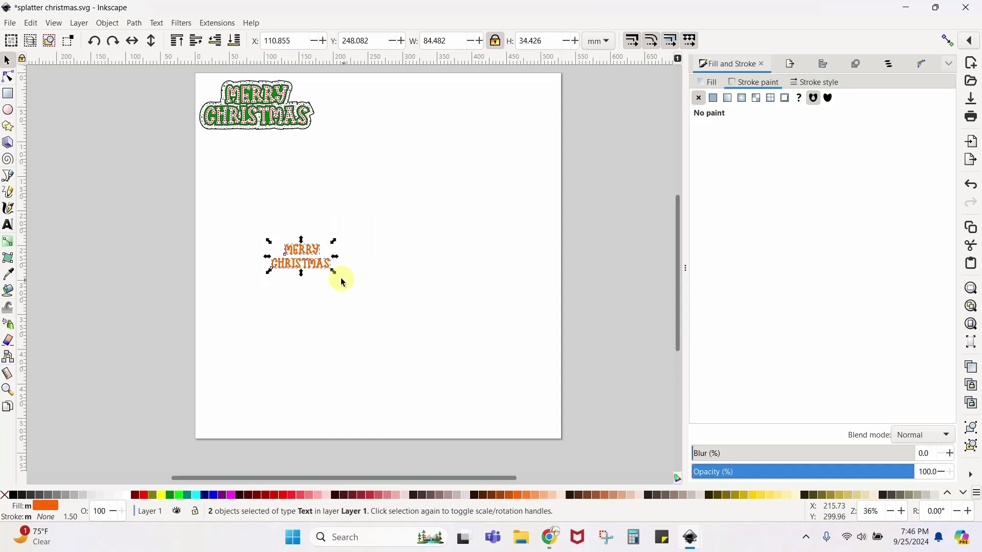
{"action": "left_click_drag", "start_coordinate": [334, 273], "coordinate": [565, 377]}
{"action": "left_click_drag", "start_coordinate": [494, 340], "coordinate": [464, 309]}
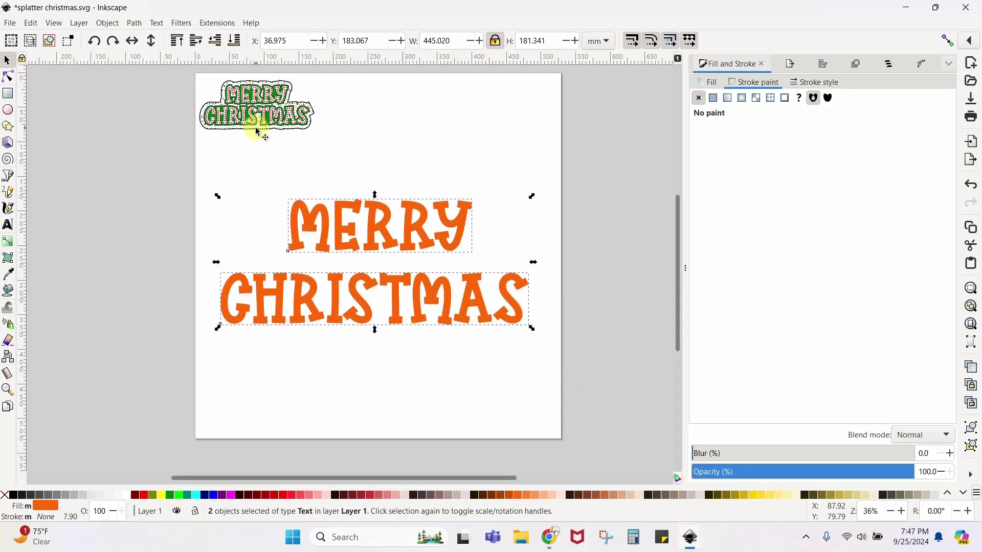
{"action": "left_click", "coordinate": [318, 372]}
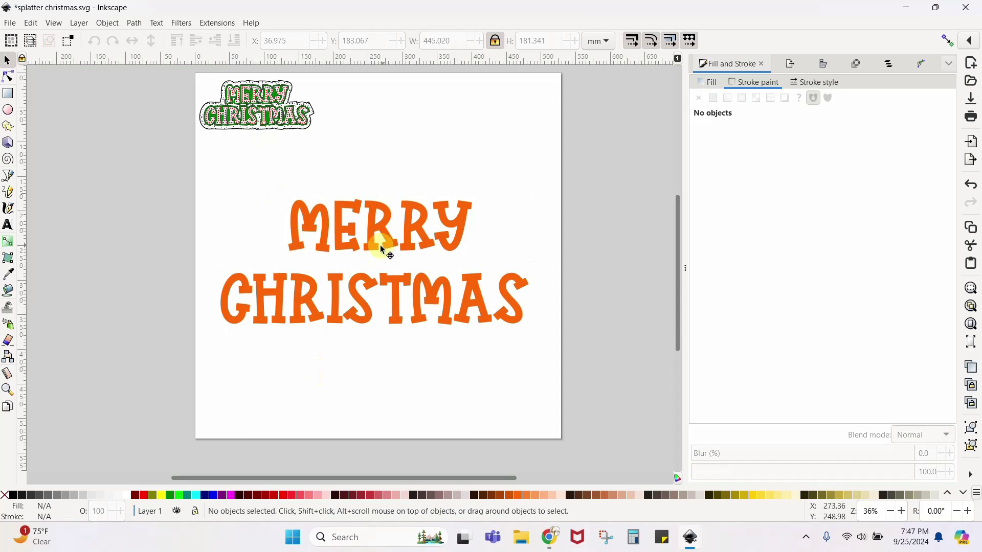
{"action": "left_click_drag", "start_coordinate": [380, 247], "coordinate": [383, 251]}
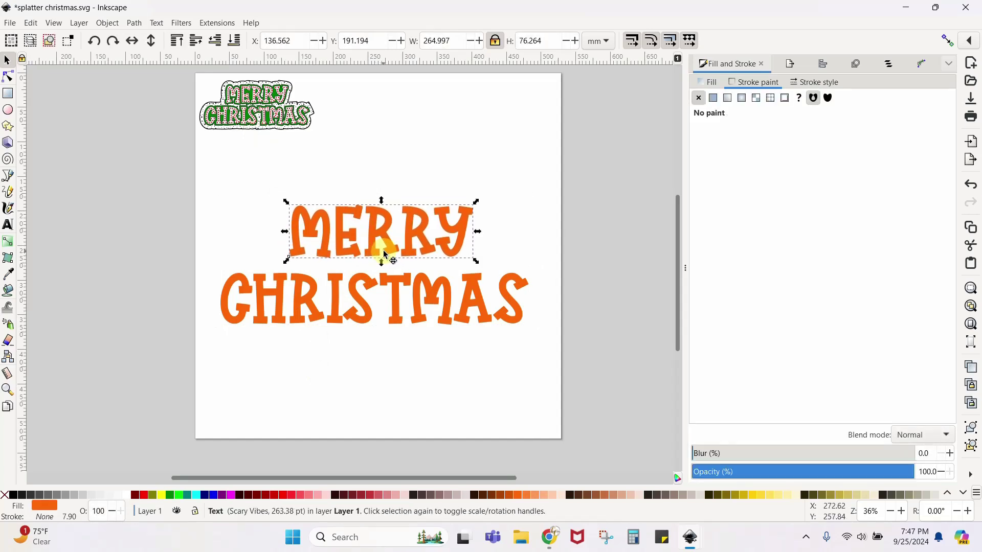
Centre MERRY and CHRISTMAS on a common vertical axis relative to the selection area using Align and Distribute
{"action": "left_click", "coordinate": [820, 66]}
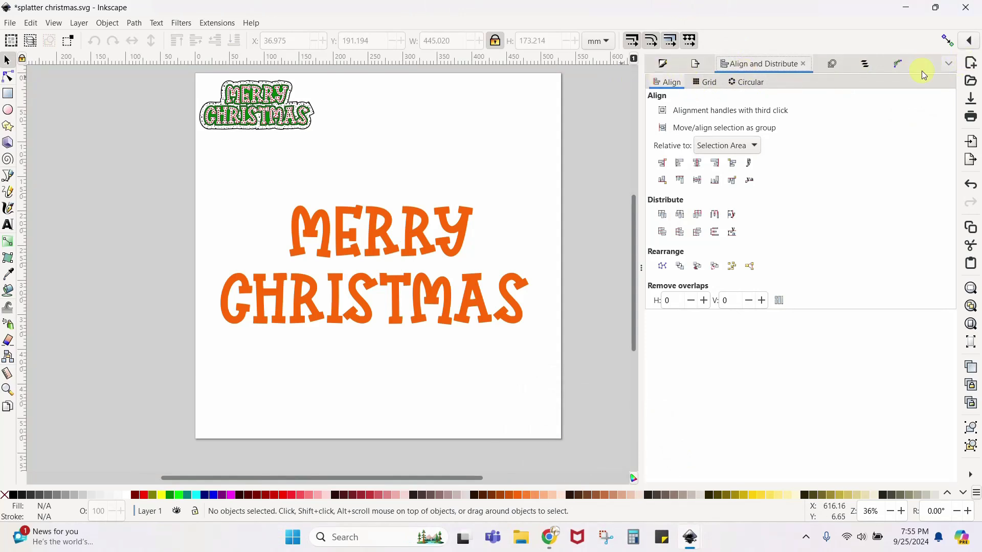
{"action": "left_click", "coordinate": [949, 64]}
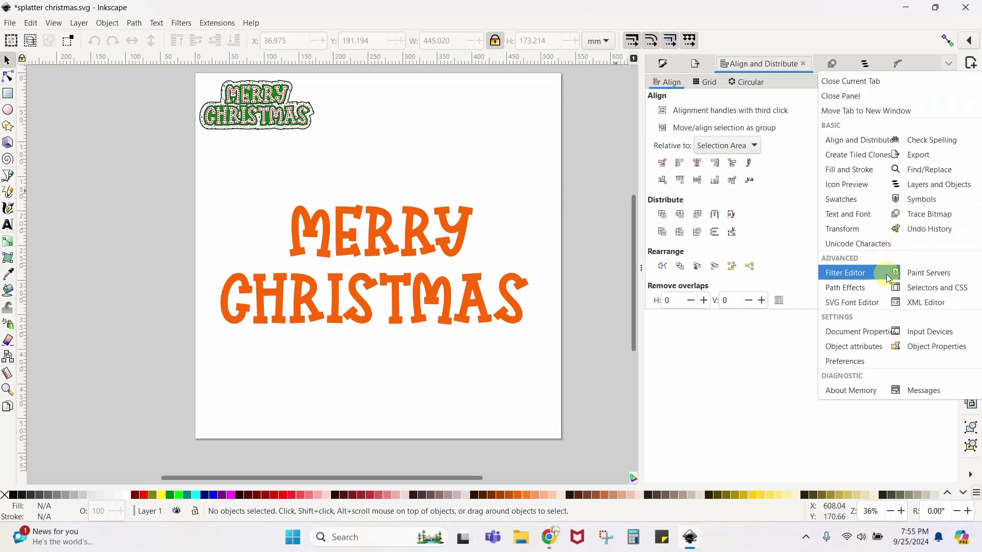
{"action": "left_click", "coordinate": [863, 148]}
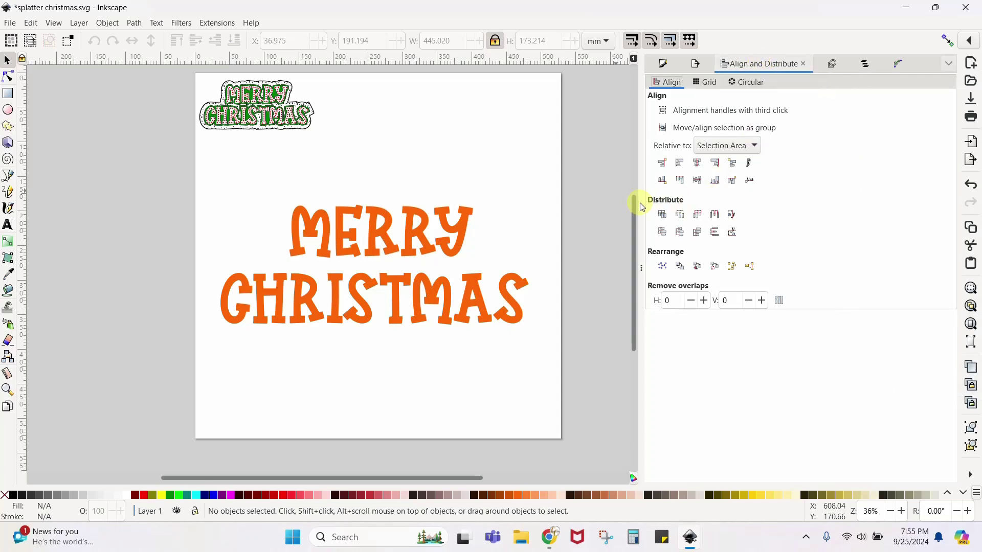
{"action": "left_click_drag", "start_coordinate": [643, 201], "coordinate": [816, 201]}
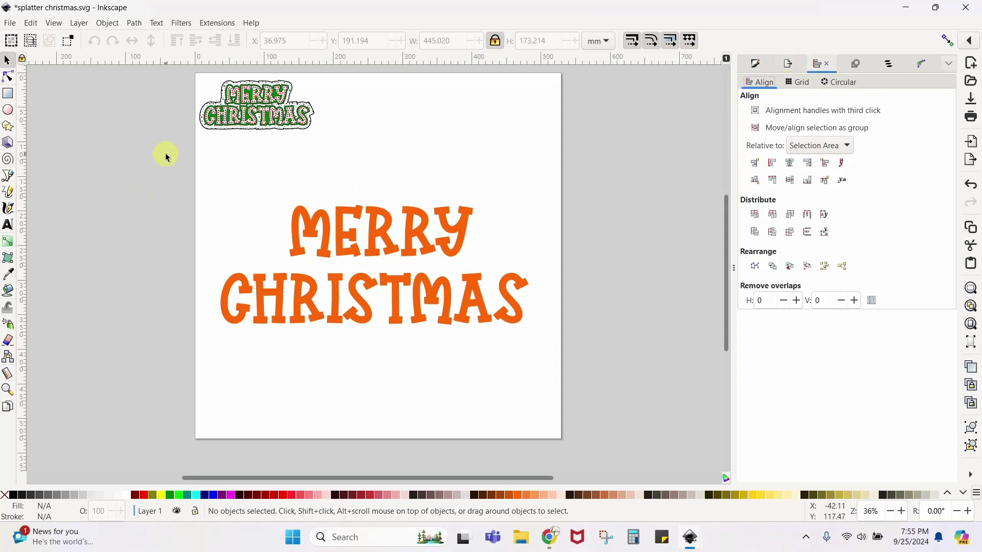
{"action": "left_click_drag", "start_coordinate": [165, 154], "coordinate": [572, 373]}
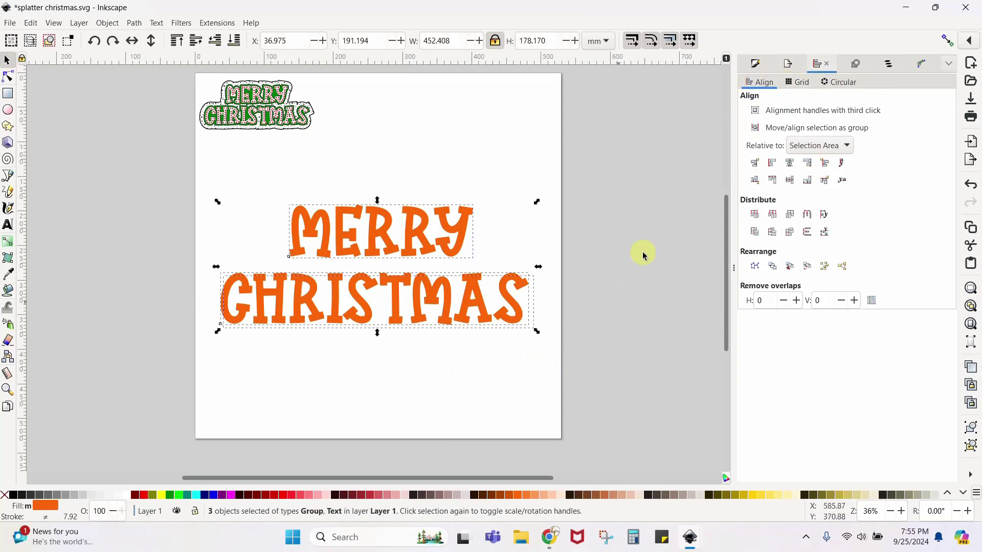
{"action": "left_click", "coordinate": [790, 163]}
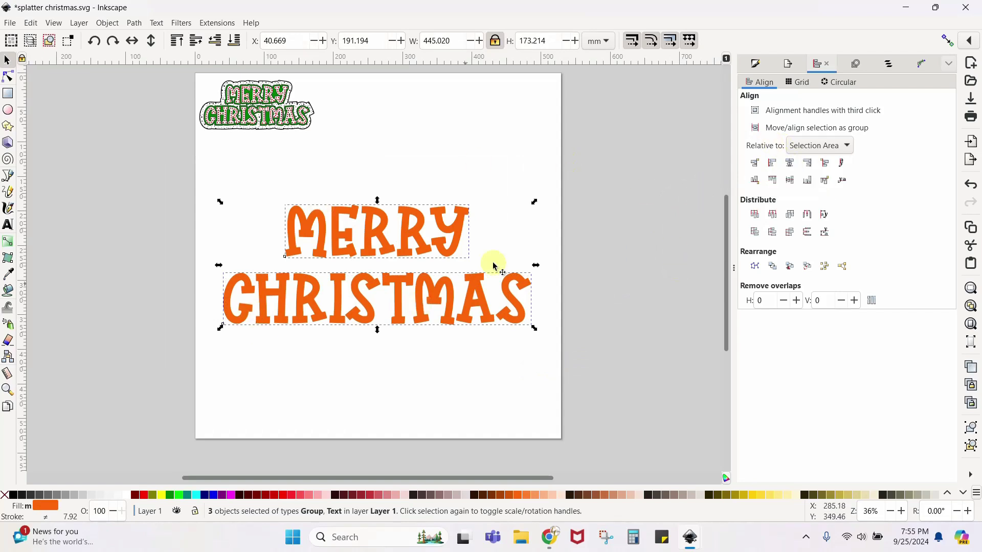
{"action": "left_click", "coordinate": [387, 381]}
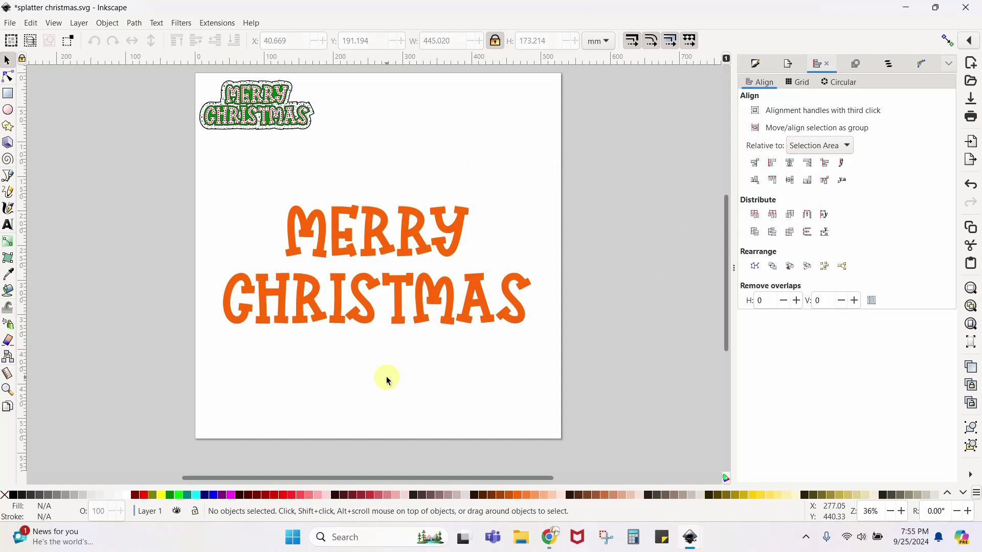
Convert the MERRY text object and the CHRISTMAS text object to paths, one after the other
{"action": "left_click", "coordinate": [332, 252]}
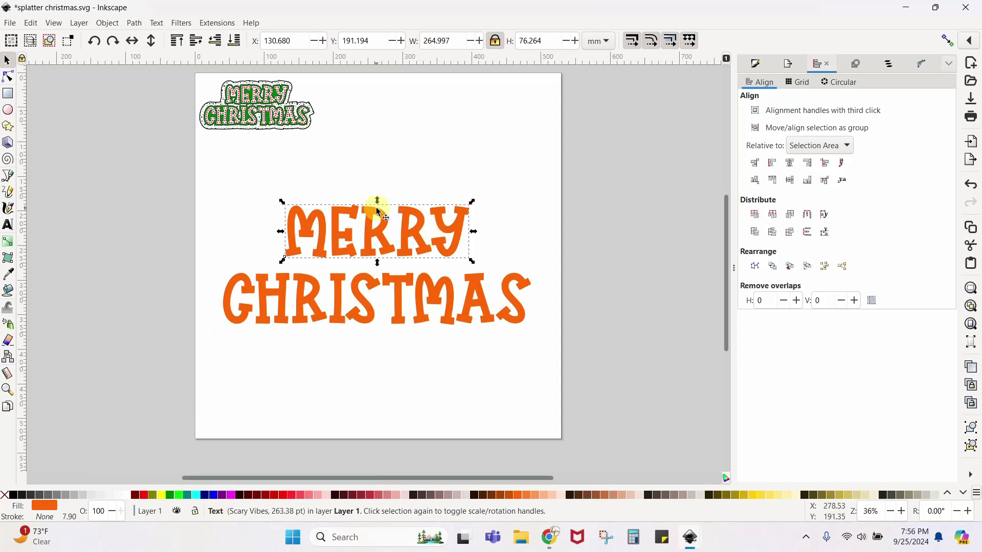
{"action": "left_click", "coordinate": [322, 252]}
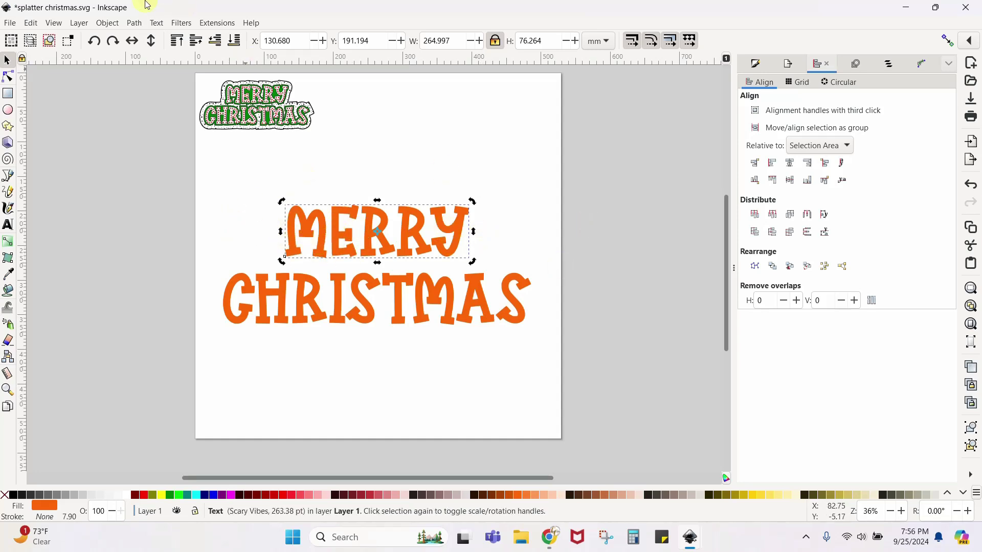
{"action": "left_click", "coordinate": [135, 24]}
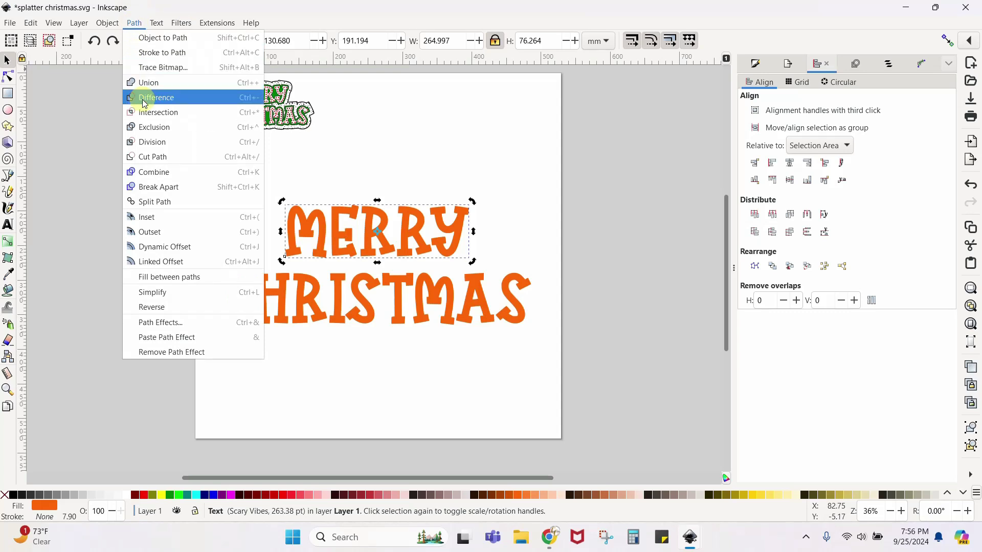
{"action": "left_click", "coordinate": [154, 38]}
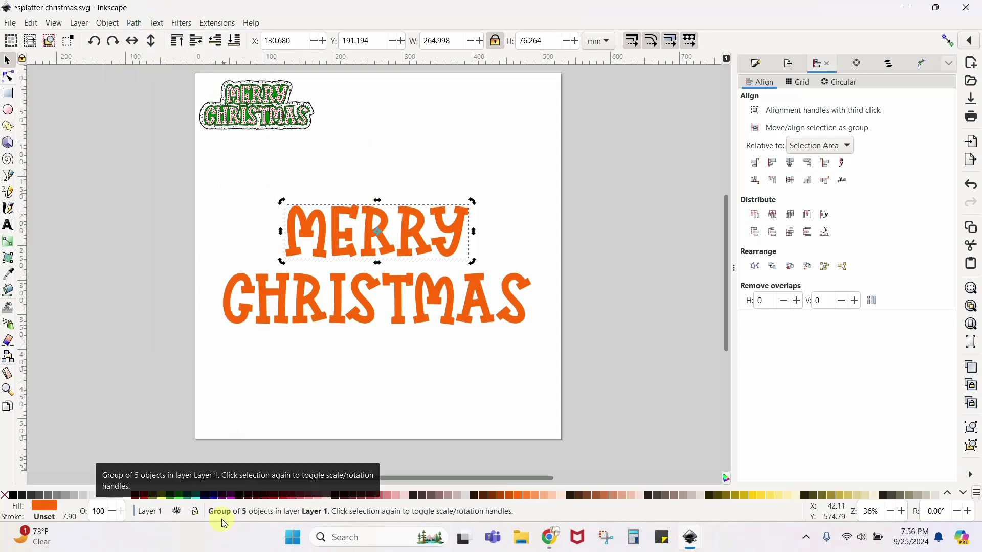
{"action": "left_click", "coordinate": [309, 302]}
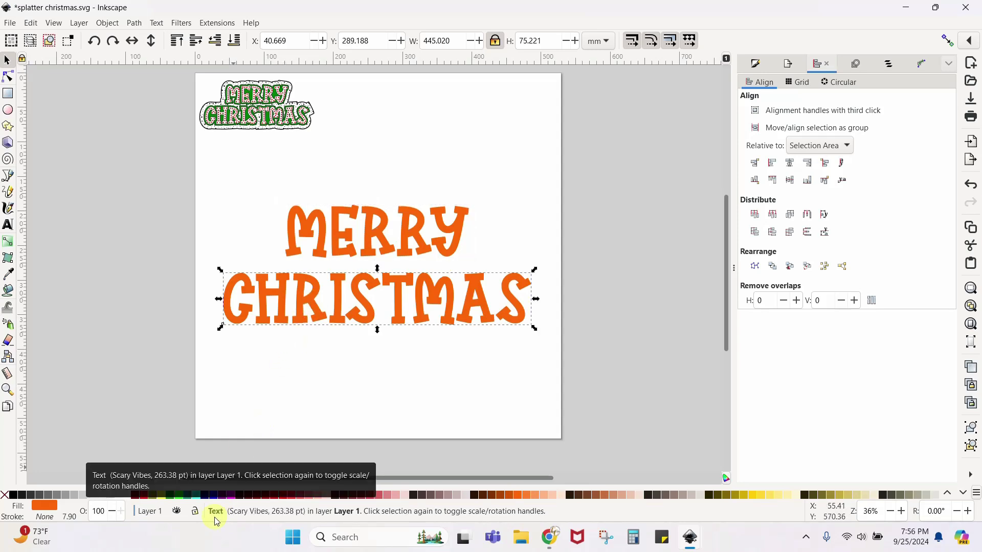
{"action": "left_click", "coordinate": [136, 22]}
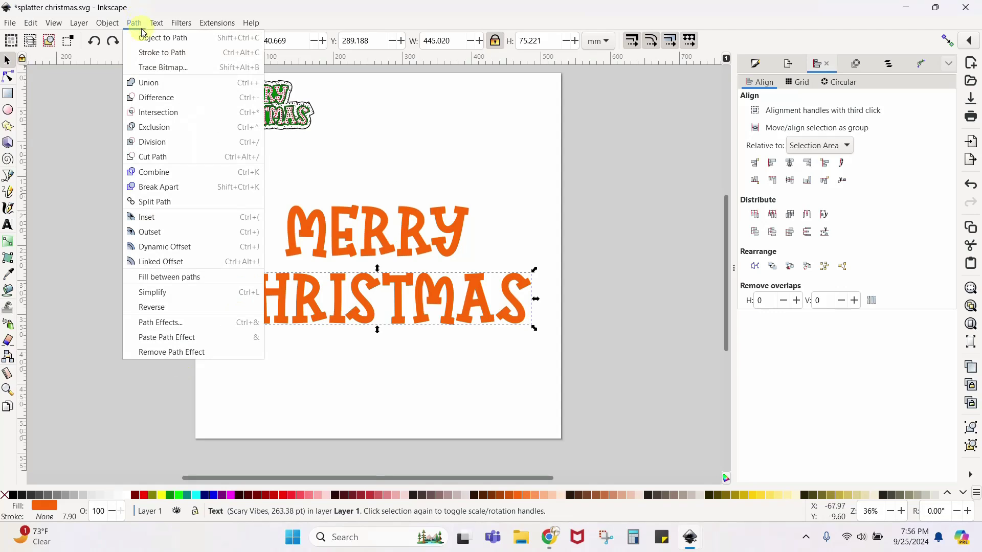
{"action": "left_click", "coordinate": [149, 38]}
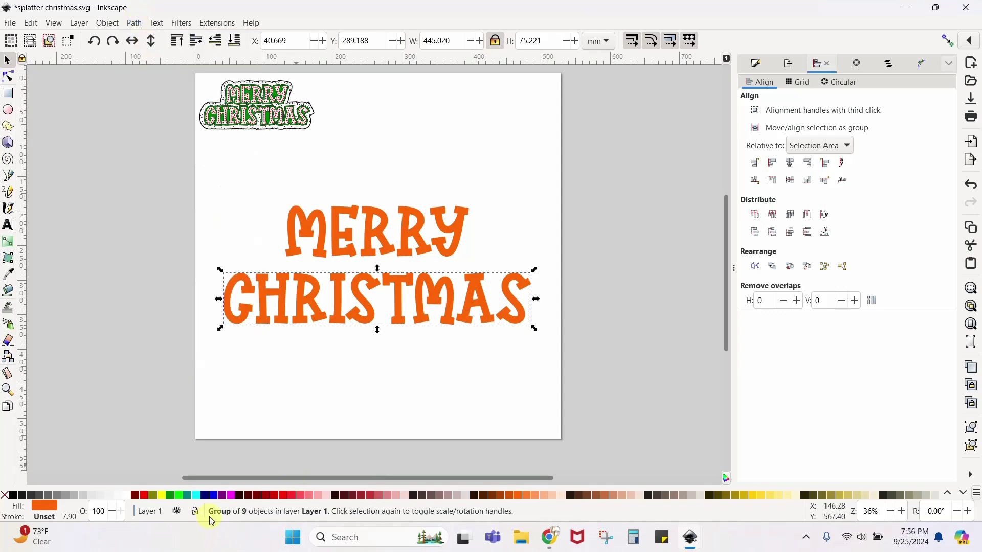
Examine the letters inside the MERRY group one by one to check their object type
{"action": "left_click", "coordinate": [294, 248]}
{"action": "left_click", "coordinate": [294, 248]}
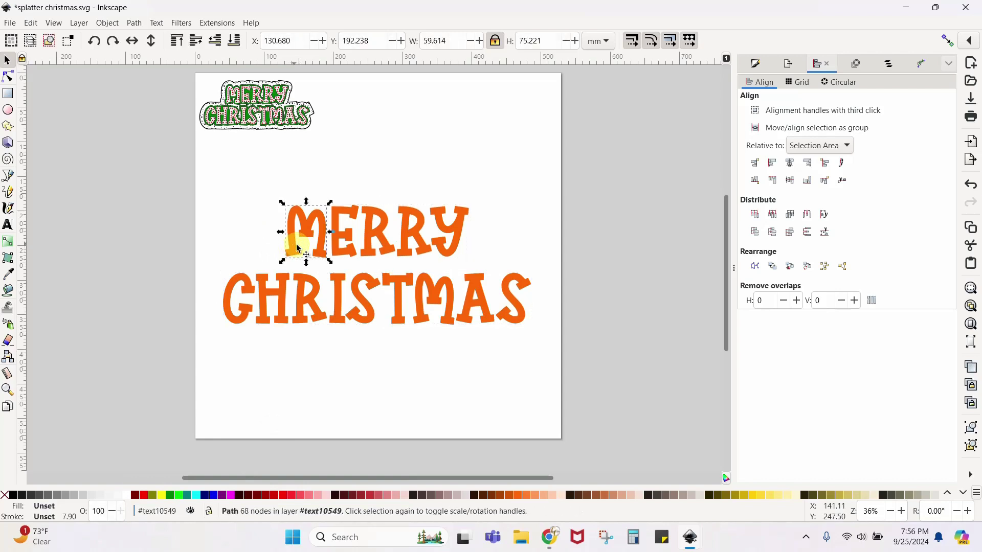
{"action": "left_click", "coordinate": [349, 235]}
{"action": "left_click", "coordinate": [391, 234]}
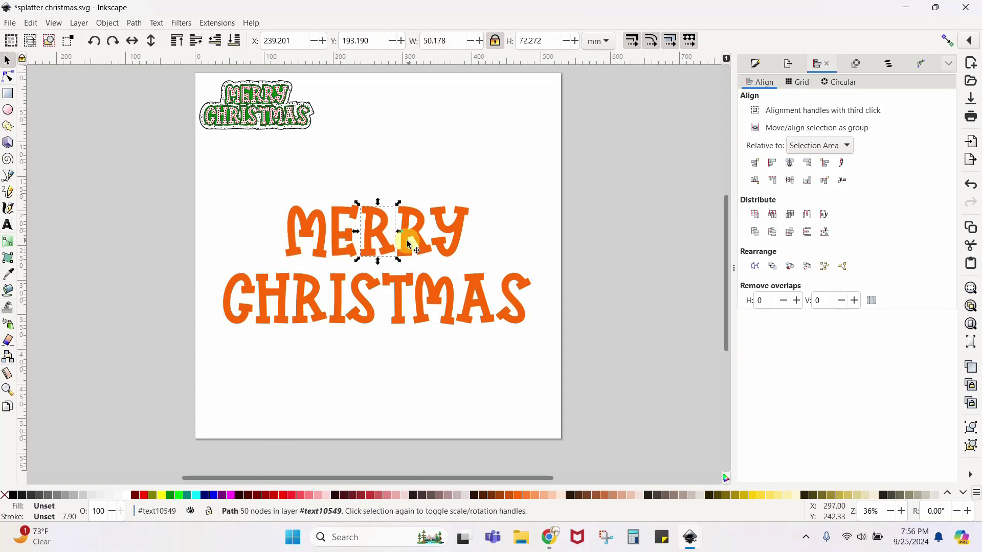
{"action": "left_click", "coordinate": [409, 244]}
{"action": "left_click", "coordinate": [454, 238]}
Examine each letter inside the CHRISTMAS group individually, from C to the final S, to check its object type
{"action": "left_click", "coordinate": [256, 319]}
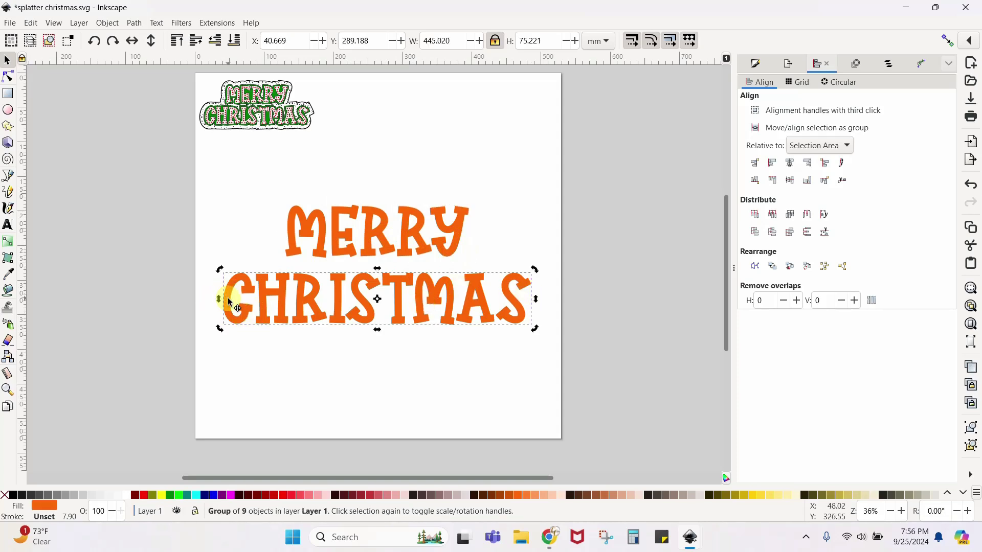
{"action": "key", "text": "Escape"}
{"action": "left_click", "coordinate": [228, 297], "text": "ctrl"}
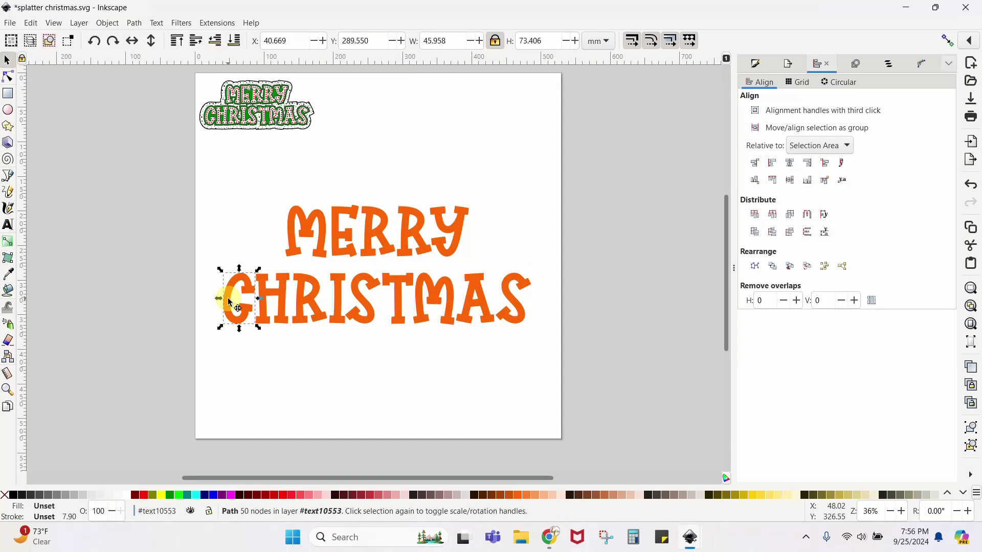
{"action": "left_click", "coordinate": [278, 299], "text": "ctrl"}
{"action": "left_click", "coordinate": [335, 305], "text": "ctrl"}
{"action": "left_click", "coordinate": [347, 304], "text": "ctrl"}
{"action": "left_click", "coordinate": [364, 302], "text": "ctrl"}
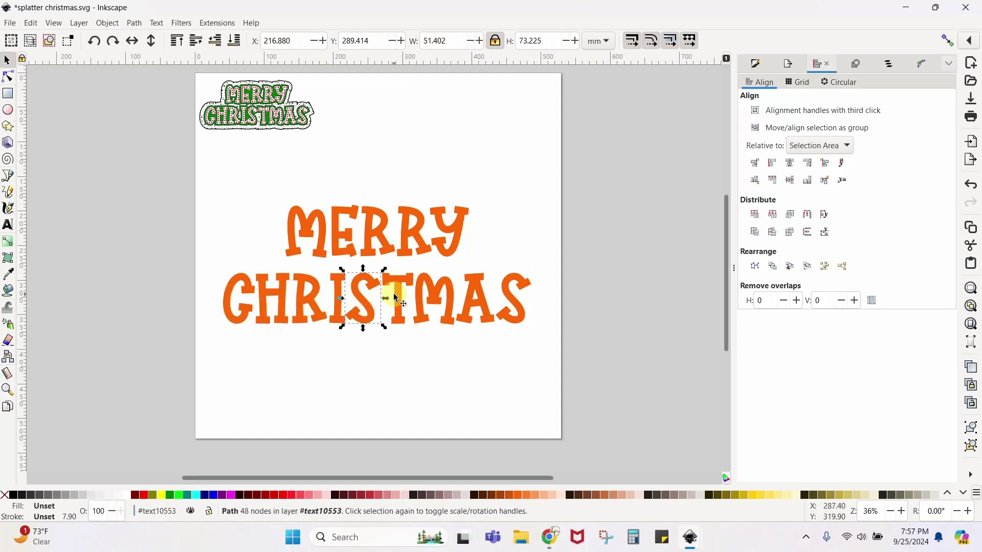
{"action": "left_click", "coordinate": [393, 292], "text": "ctrl"}
{"action": "left_click", "coordinate": [439, 300], "text": "ctrl"}
{"action": "left_click", "coordinate": [488, 302], "text": "ctrl"}
{"action": "left_click", "coordinate": [527, 313], "text": "ctrl"}
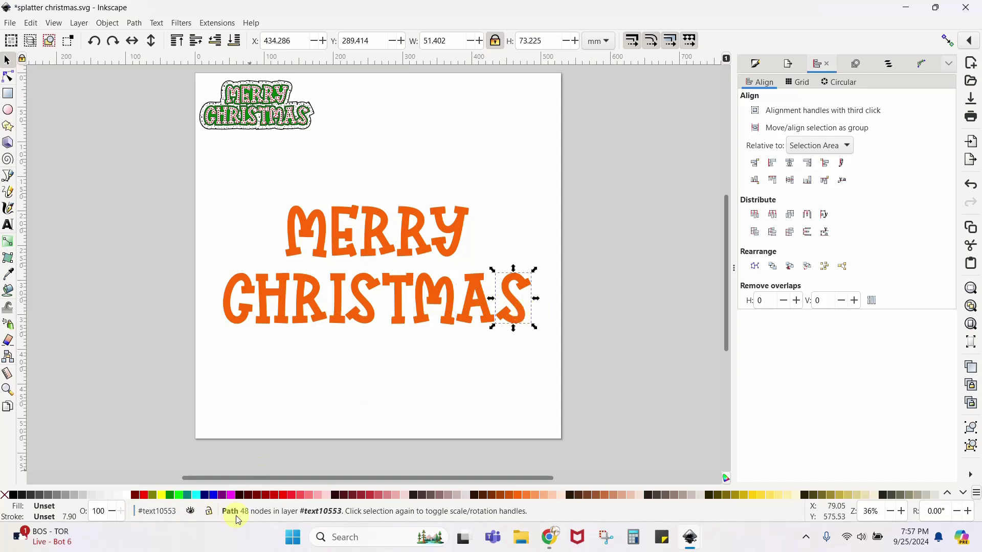
Inspect the path nodes of the final S in CHRISTMAS, return to the Selector tool and clear the selection
{"action": "left_click", "coordinate": [8, 78]}
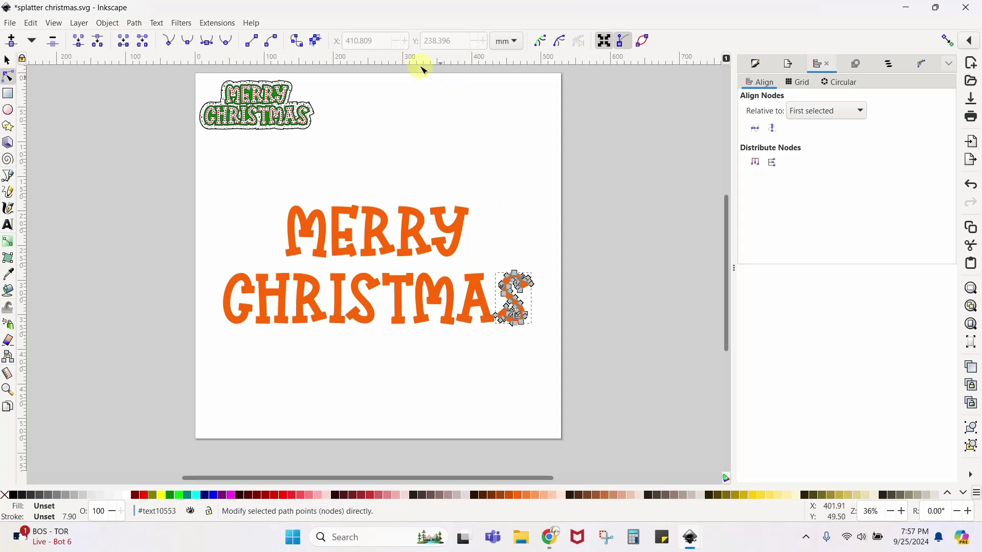
{"action": "left_click", "coordinate": [7, 61]}
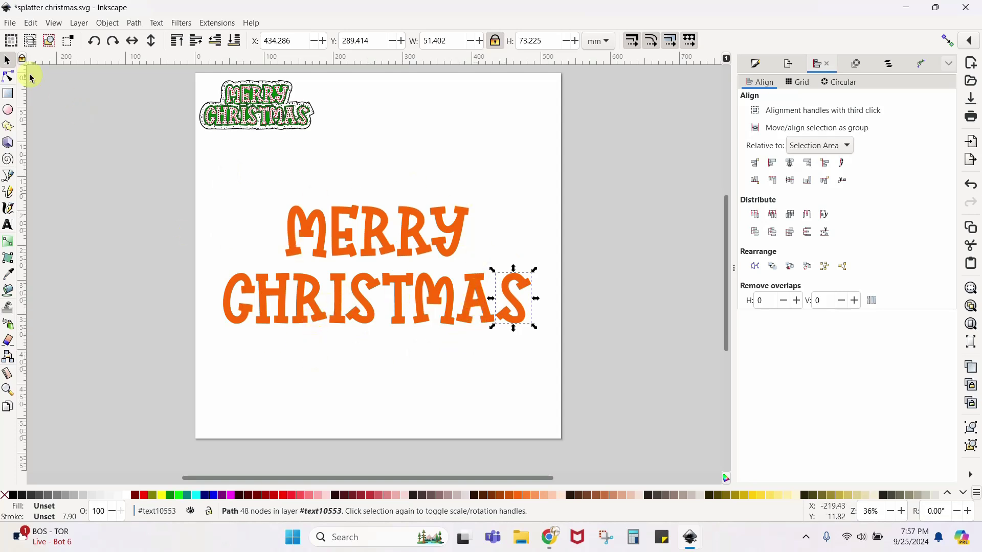
{"action": "left_click", "coordinate": [118, 144]}
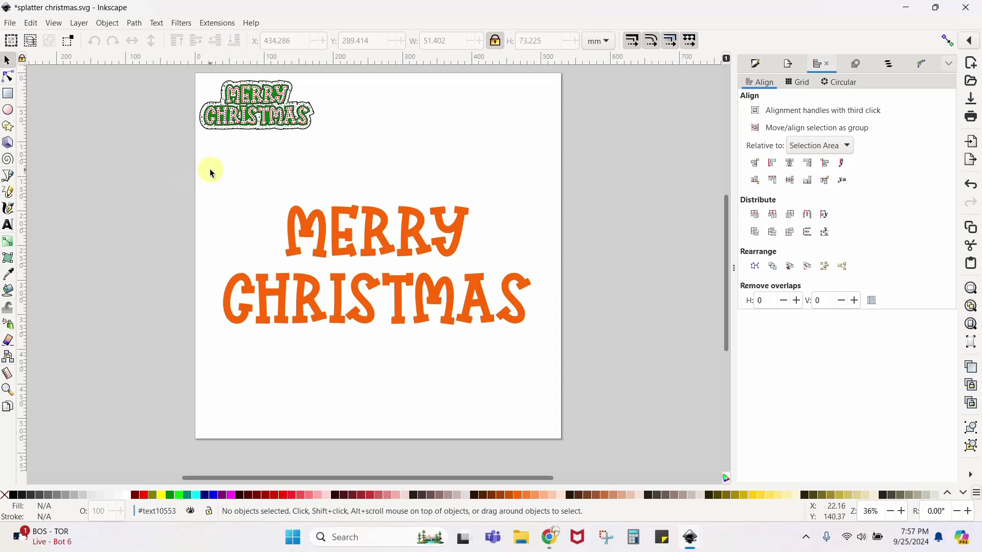
Duplicate the MERRY and CHRISTMAS lettering together and move the copy off the page's left side
{"action": "left_click_drag", "start_coordinate": [210, 169], "coordinate": [575, 373]}
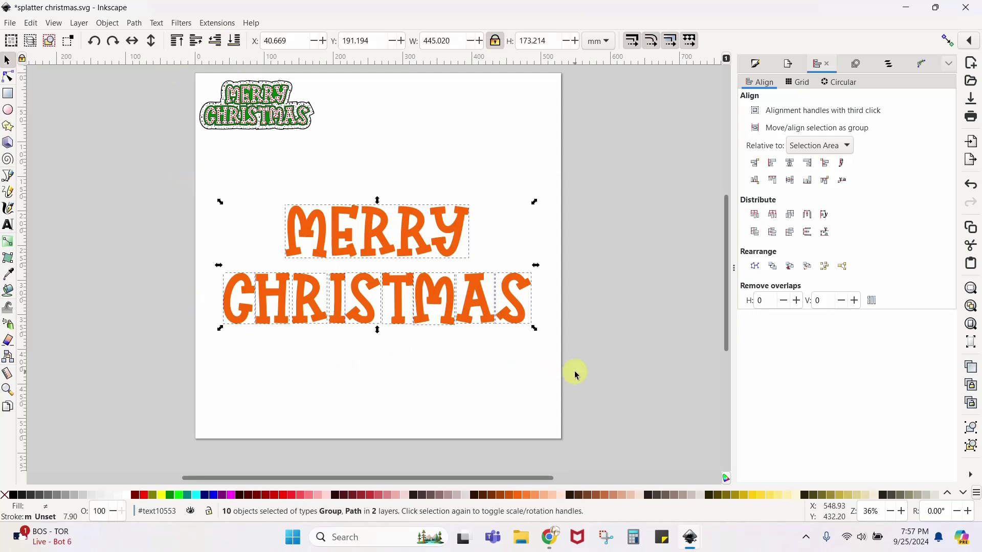
{"action": "right_click", "coordinate": [508, 320]}
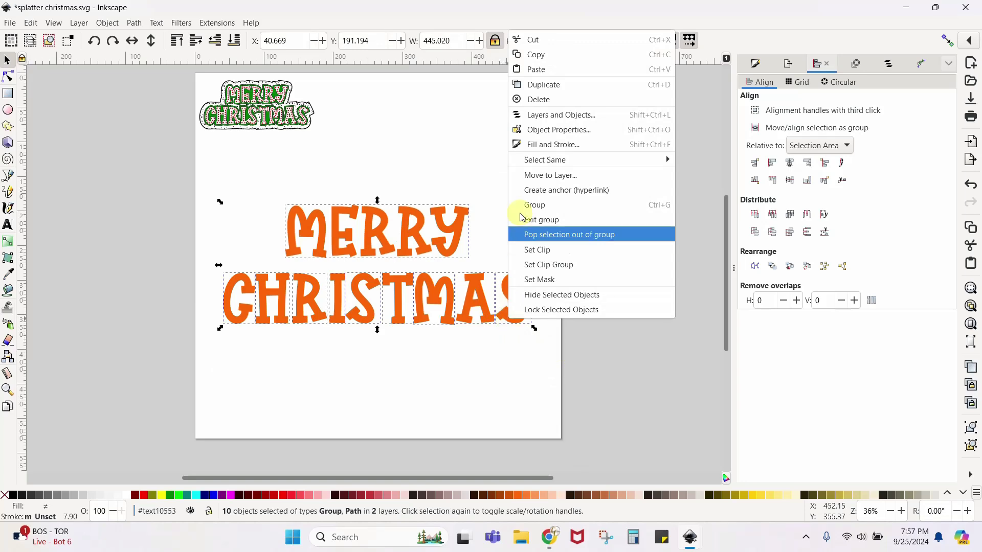
{"action": "left_click", "coordinate": [521, 85]}
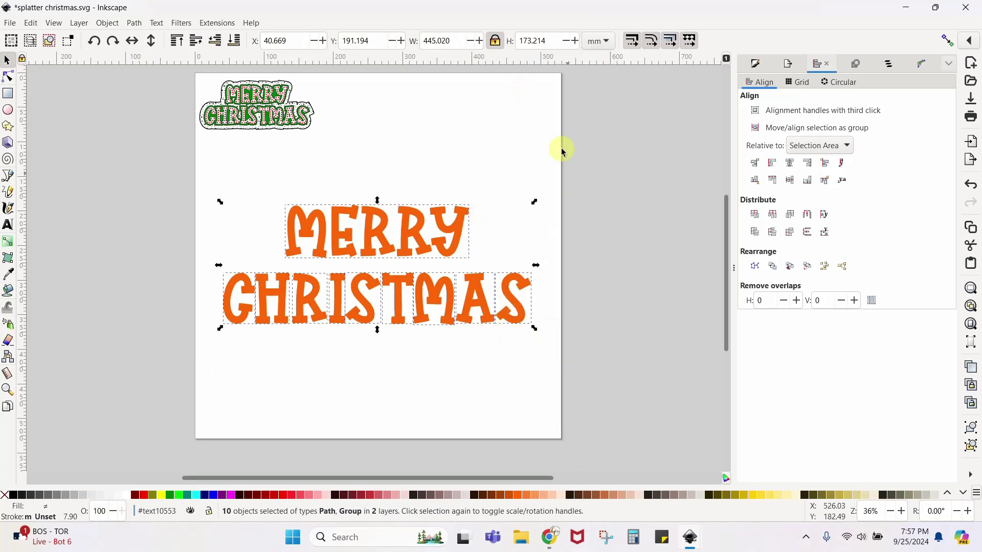
{"action": "left_click_drag", "start_coordinate": [454, 240], "coordinate": [32, 188]}
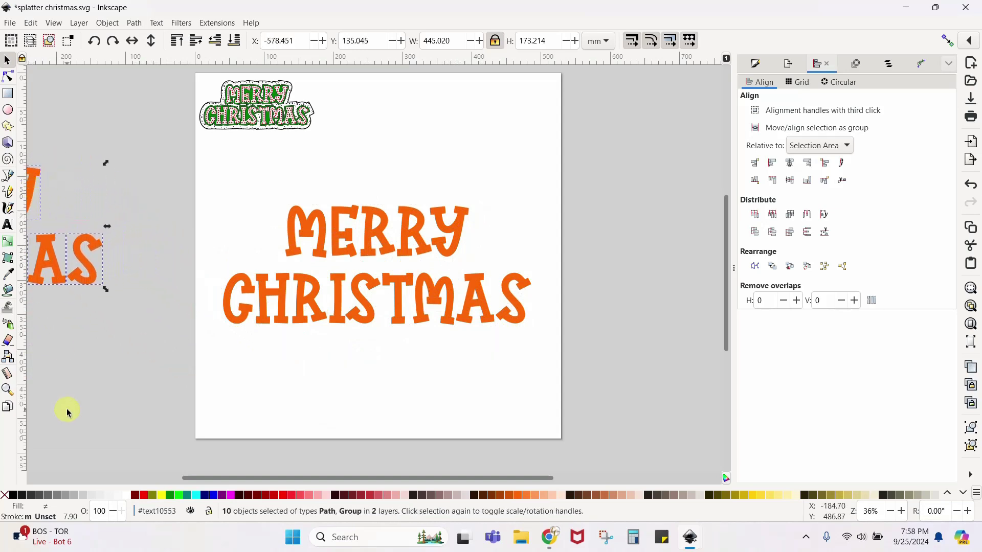
Check how the on-page MERRY and CHRISTMAS letters are grouped by selecting individual letters and then the groups
{"action": "left_click", "coordinate": [358, 293]}
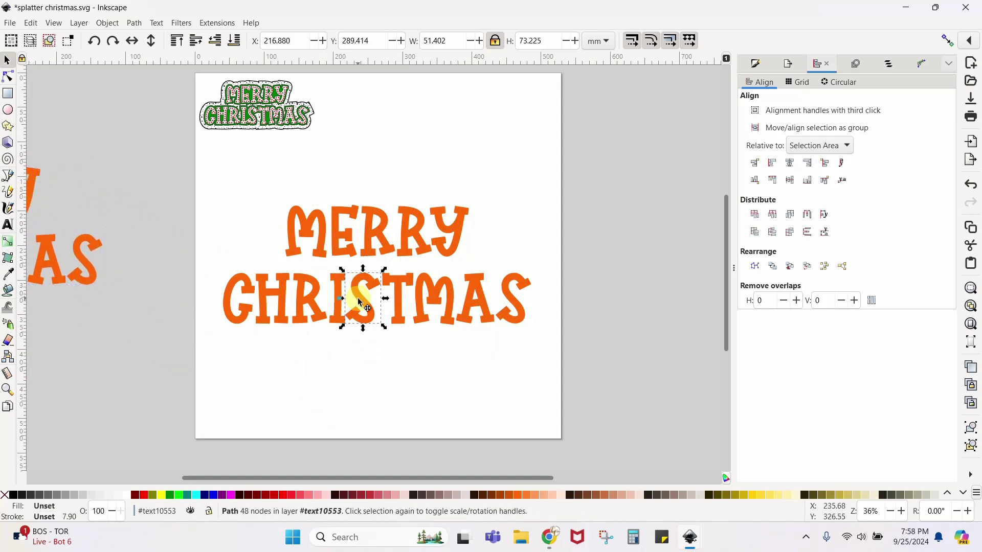
{"action": "left_click", "coordinate": [399, 311]}
{"action": "left_click", "coordinate": [447, 314]}
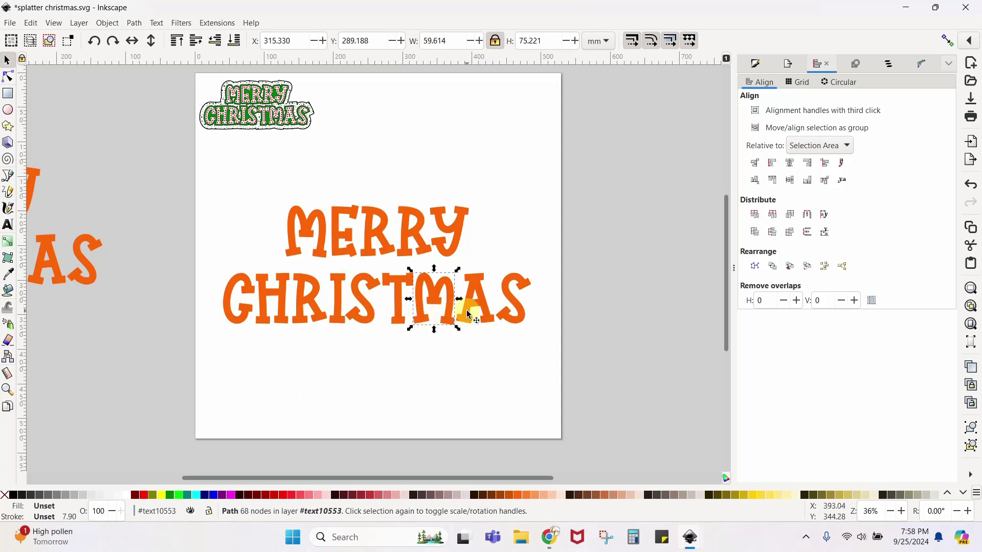
{"action": "left_click", "coordinate": [468, 313]}
{"action": "left_click", "coordinate": [513, 317]}
{"action": "left_click", "coordinate": [437, 236]}
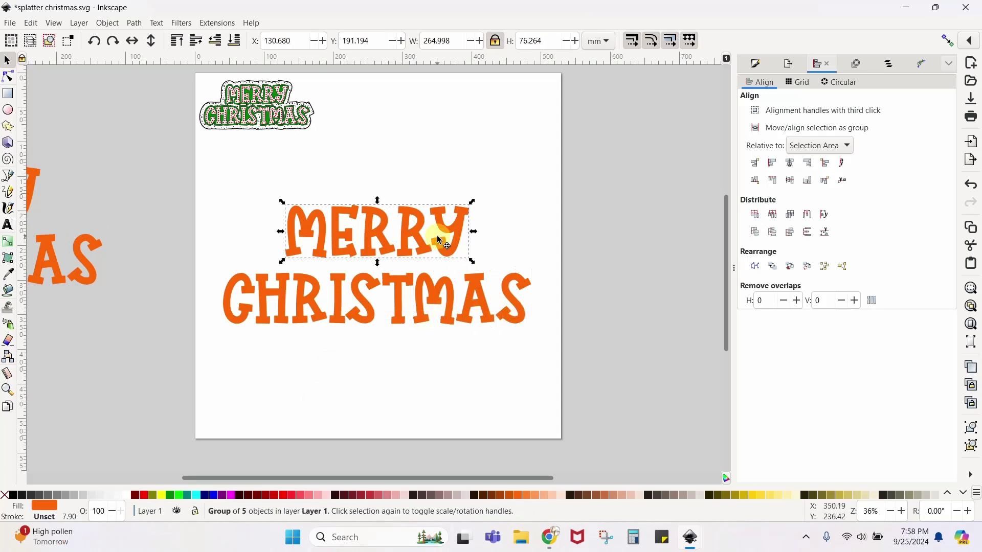
{"action": "left_click", "coordinate": [366, 328]}
{"action": "left_click", "coordinate": [362, 318]}
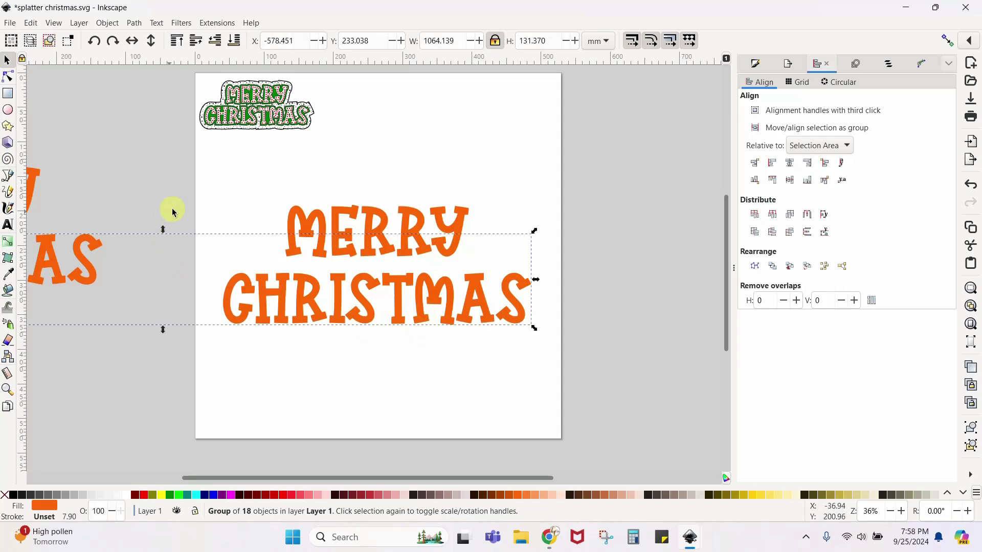
Combine all the on-page MERRY and CHRISTMAS letters into a single path
{"action": "left_click", "coordinate": [263, 268]}
{"action": "left_click", "coordinate": [244, 318]}
{"action": "double_click", "coordinate": [243, 314]}
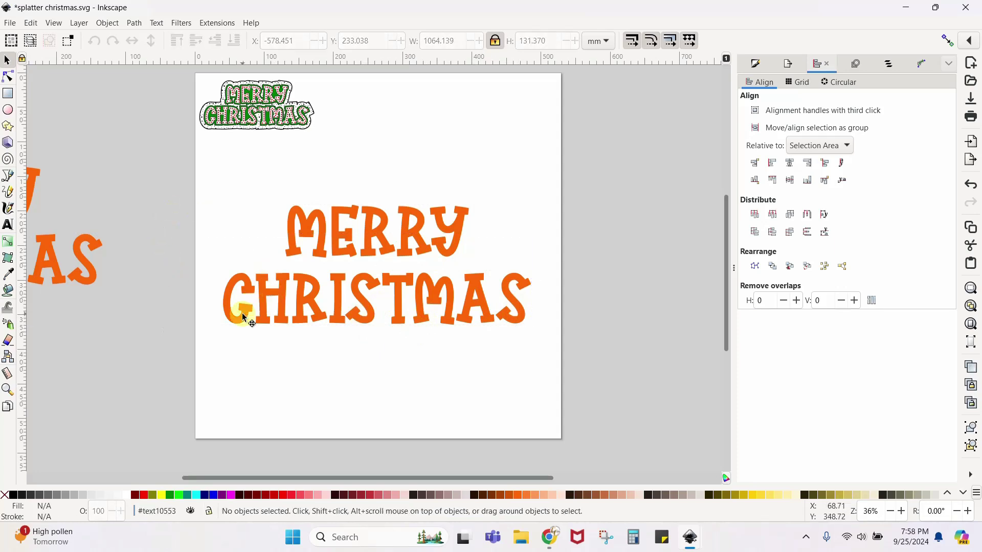
{"action": "left_click", "coordinate": [254, 375]}
{"action": "left_click_drag", "start_coordinate": [192, 164], "coordinate": [554, 379]}
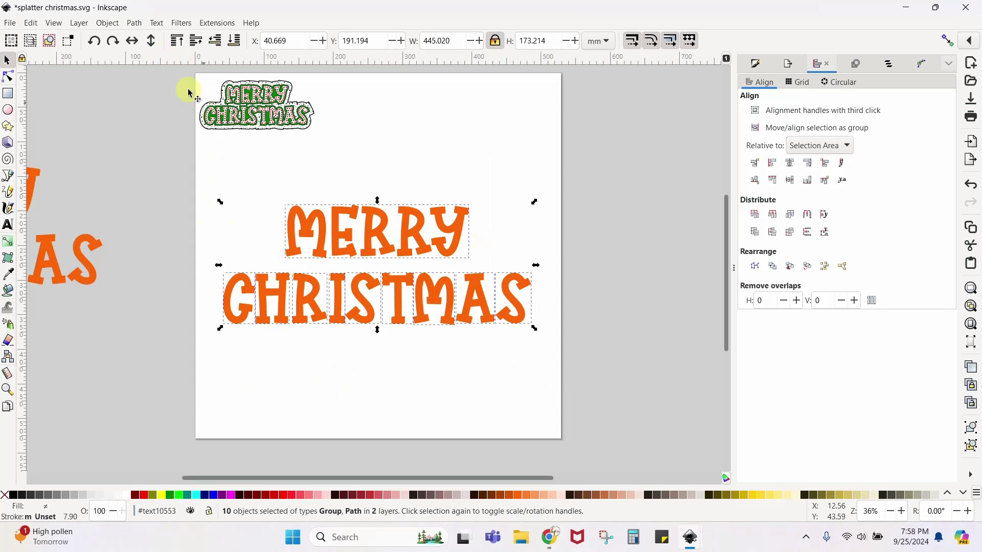
{"action": "left_click", "coordinate": [139, 25]}
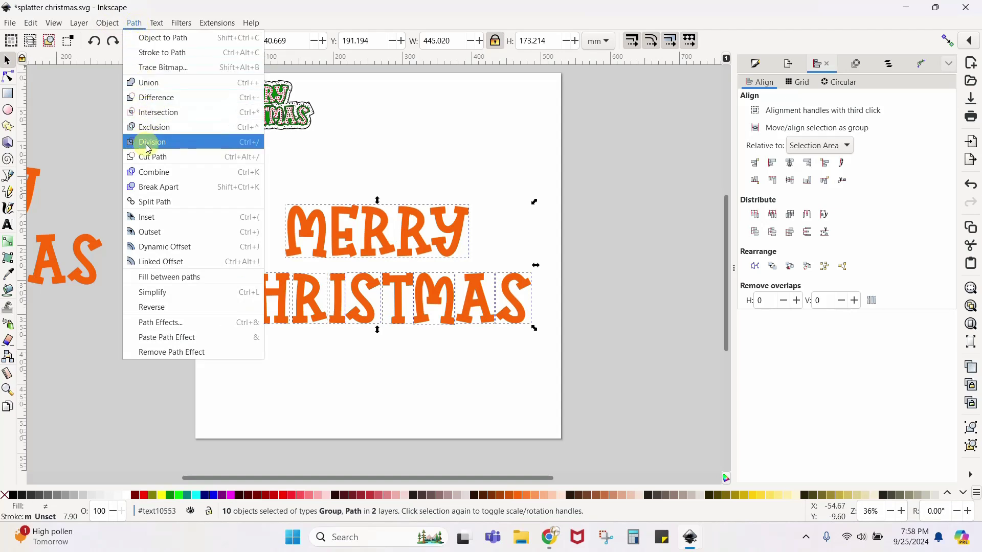
{"action": "left_click", "coordinate": [151, 177]}
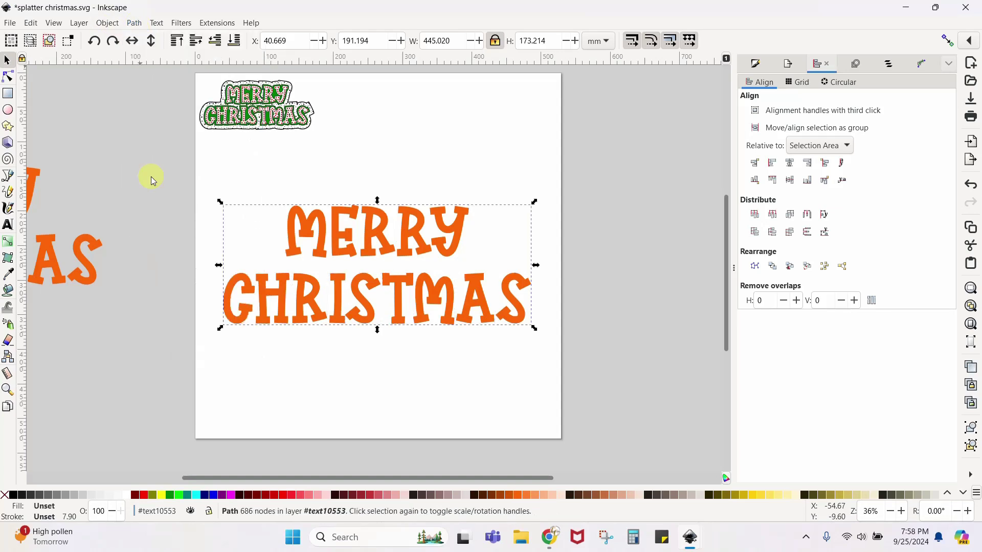
Inspect the nodes of the combined lettering path and return to the Selector tool with the lettering selected
{"action": "left_click", "coordinate": [133, 23]}
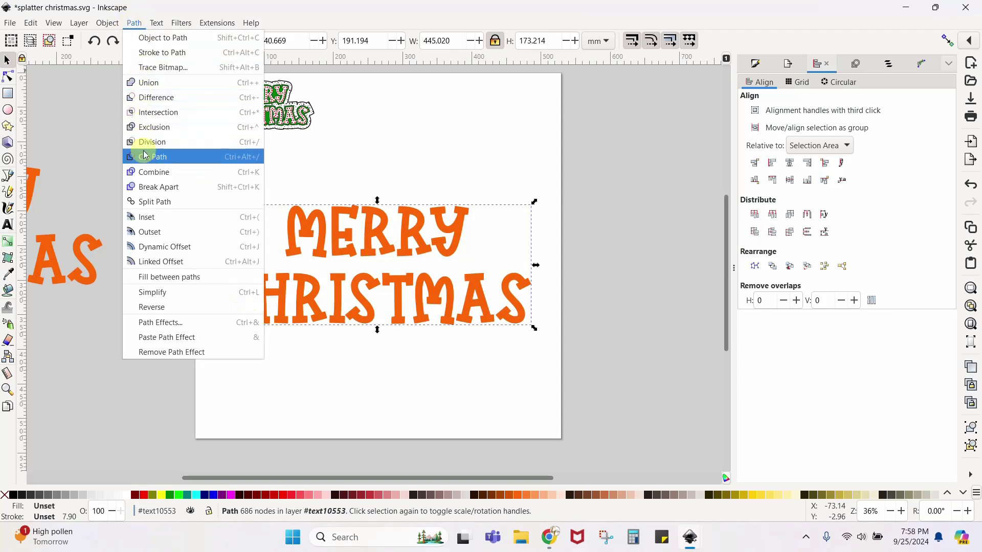
{"action": "left_click", "coordinate": [340, 220]}
{"action": "double_click", "coordinate": [342, 235]}
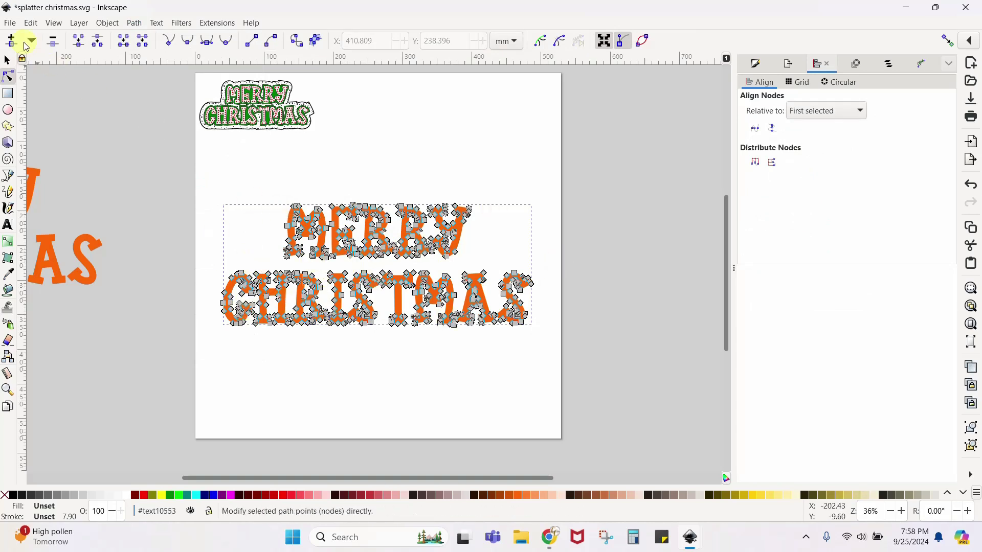
{"action": "left_click", "coordinate": [9, 60]}
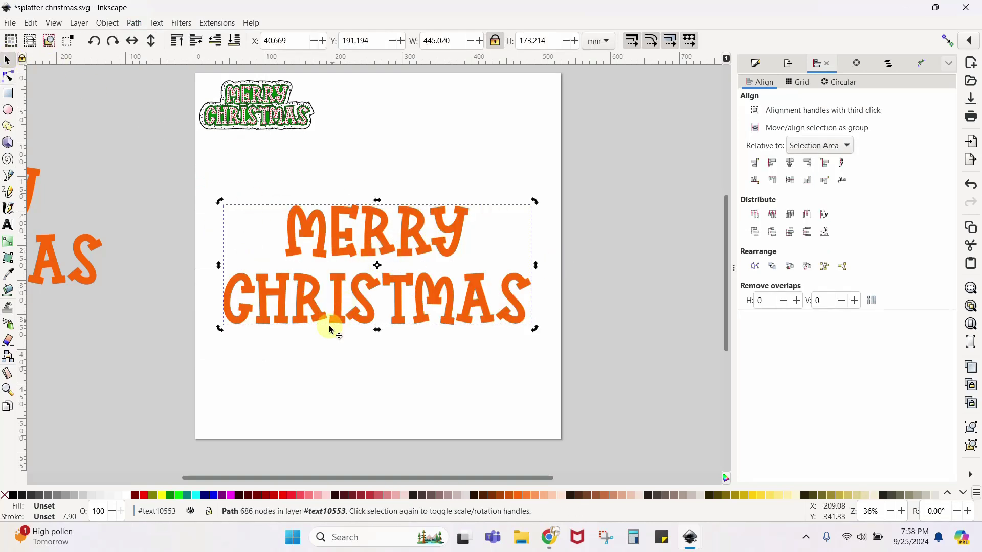
{"action": "left_click", "coordinate": [346, 248]}
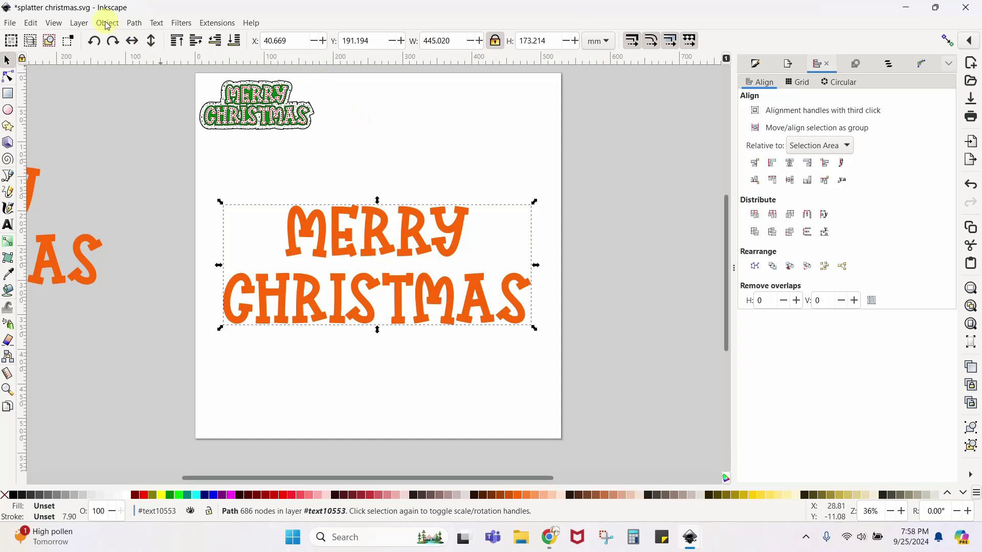
Outset the combined MERRY CHRISTMAS path nine times to thicken it into a merged background shape
{"action": "left_click", "coordinate": [133, 26]}
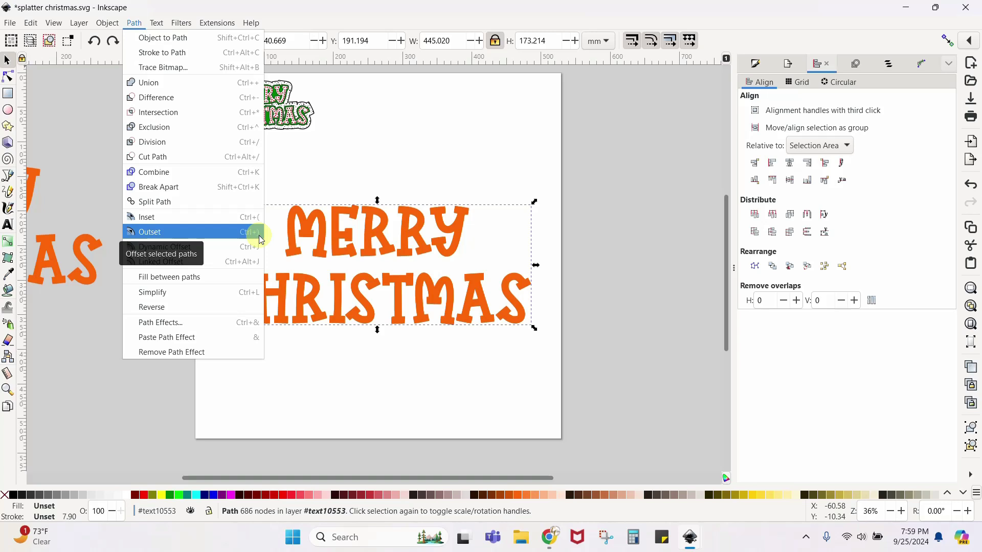
{"action": "left_click", "coordinate": [369, 241]}
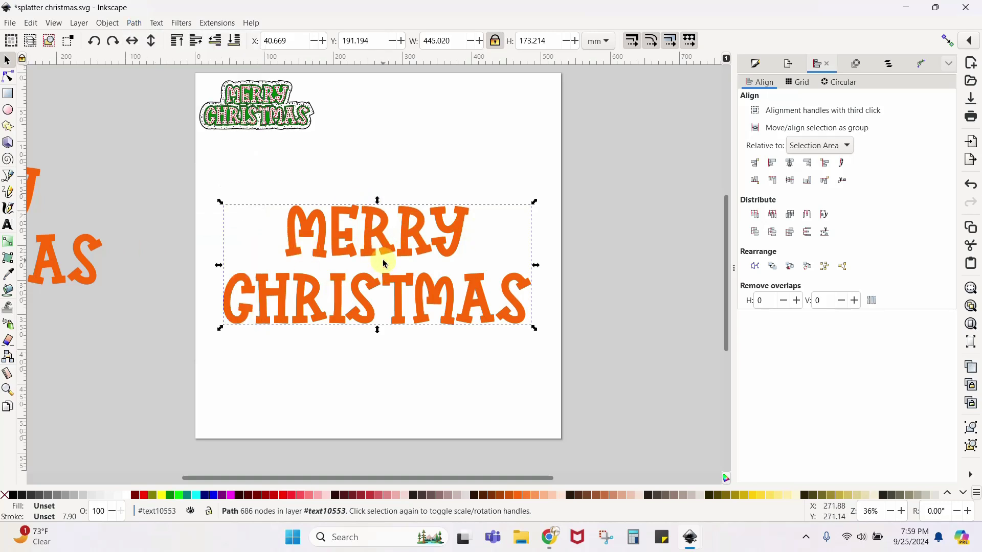
{"action": "key", "text": "ctrl"}
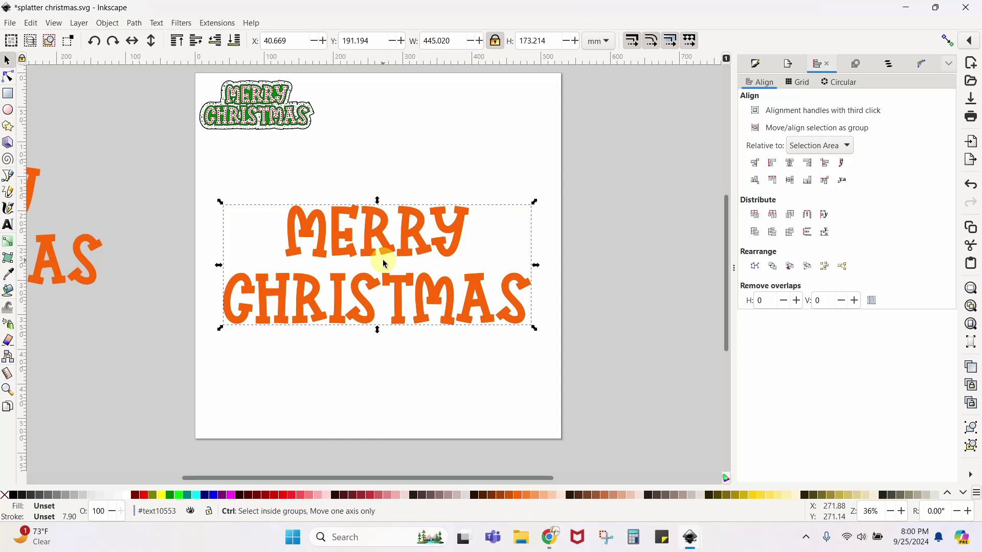
{"action": "key", "text": "ctrl+parenright"}
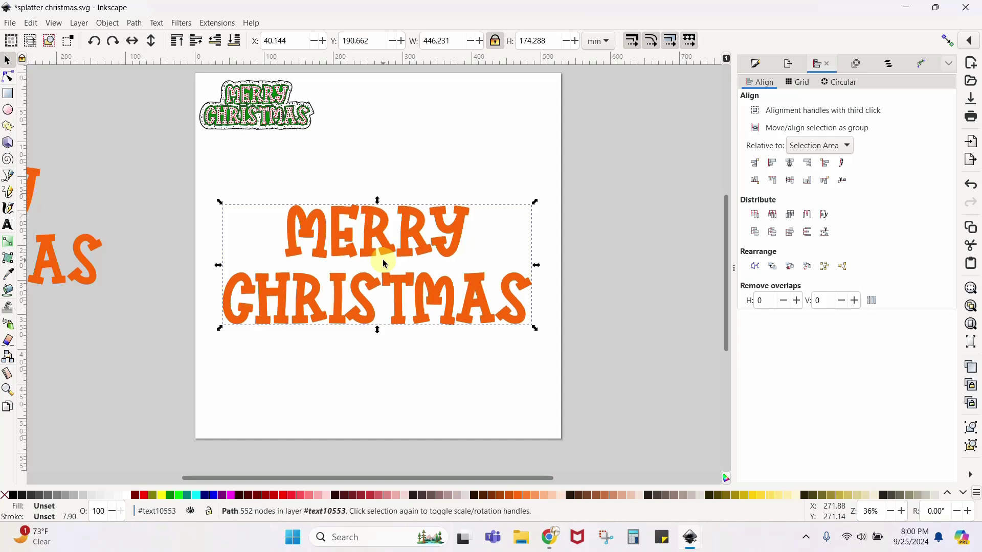
{"action": "key", "text": "ctrl+parenright"}
{"action": "key", "text": "ctrl+parenright"}
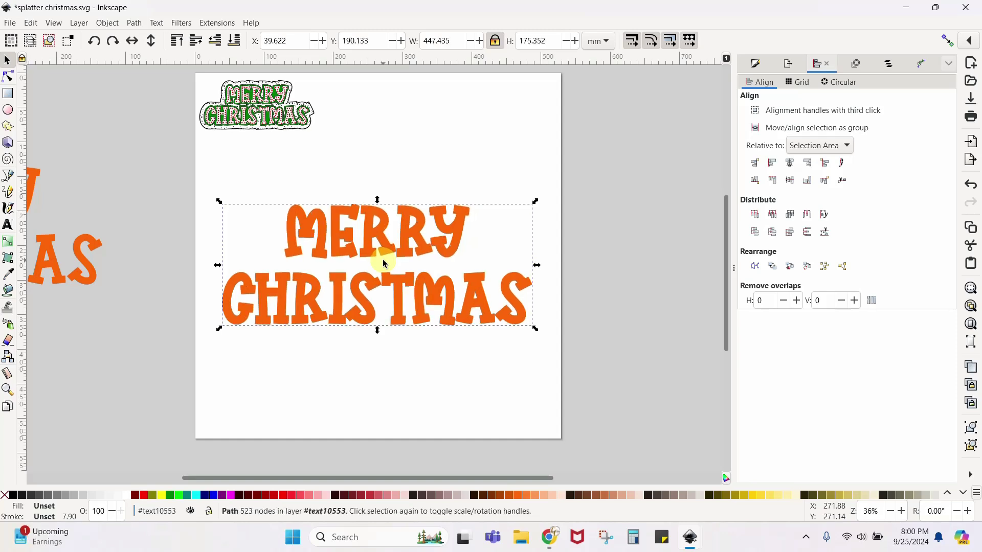
{"action": "key", "text": "ctrl+parenright"}
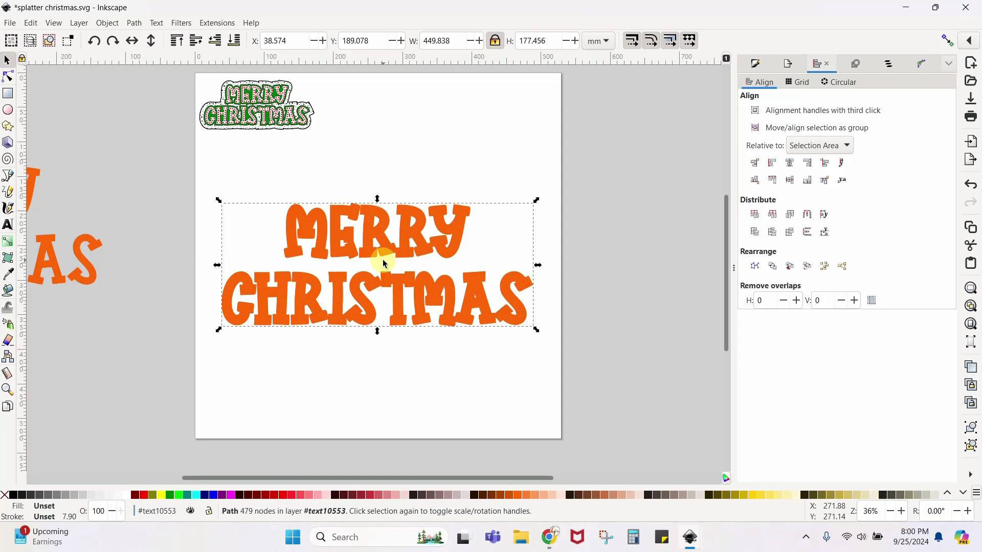
{"action": "key", "text": "ctrl+parenright"}
{"action": "key", "text": "ctrl+parenright"}
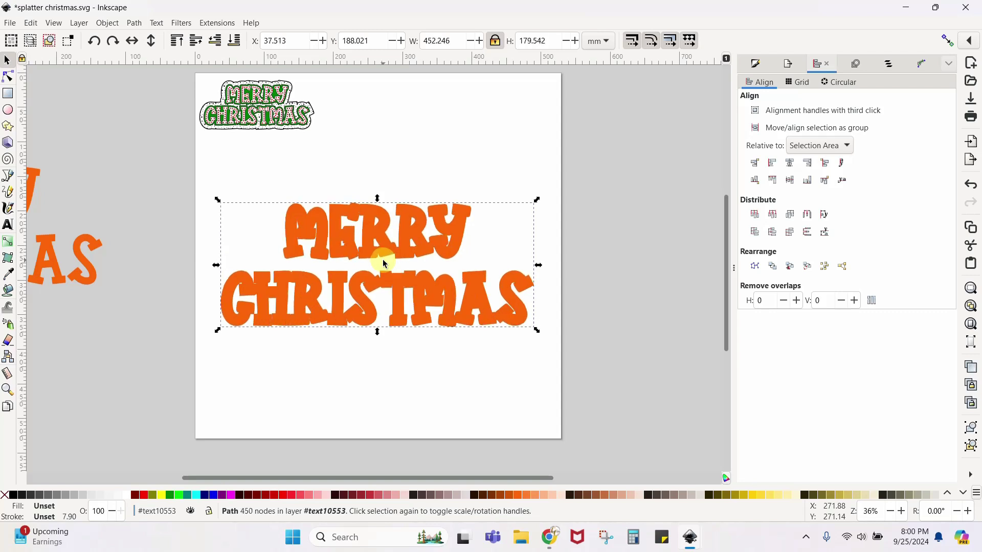
{"action": "key", "text": "ctrl+parenright"}
{"action": "key", "text": "ctrl+parenright"}
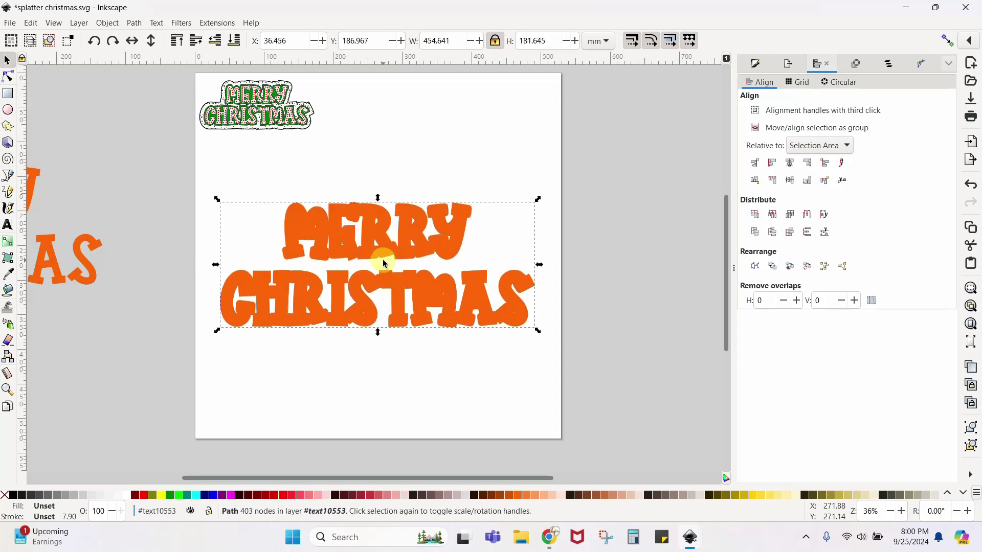
{"action": "key", "text": "ctrl+parenright"}
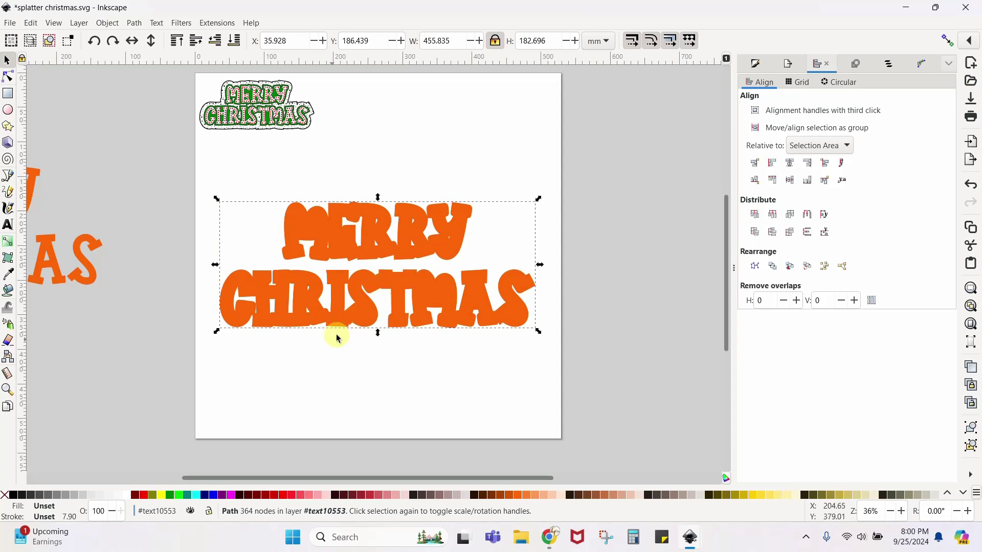
Group all letters of the off-page MERRY CHRISTMAS copy and fill the group with white
{"action": "left_click_drag", "start_coordinate": [321, 477], "coordinate": [130, 474]}
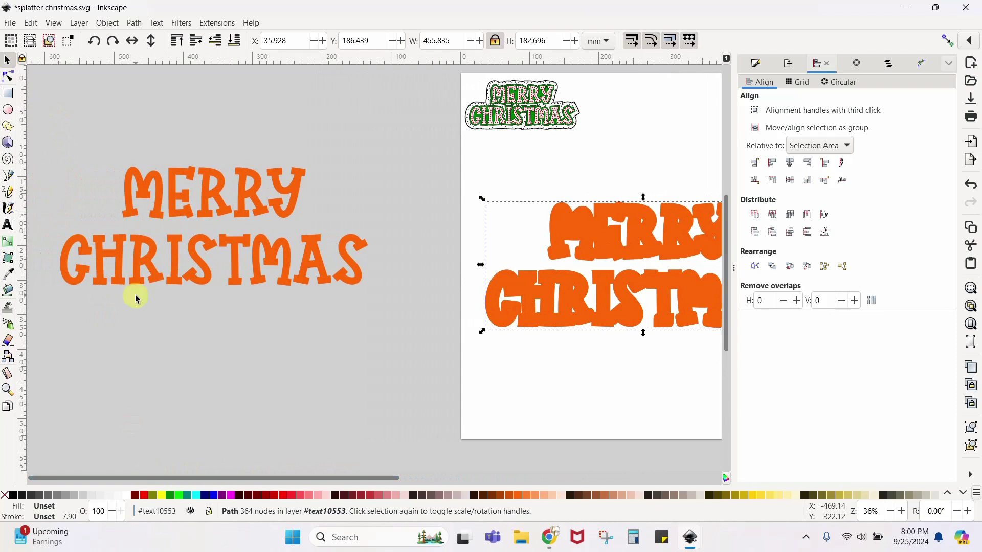
{"action": "left_click", "coordinate": [141, 263]}
{"action": "left_click", "coordinate": [197, 263]}
{"action": "left_click", "coordinate": [233, 266]}
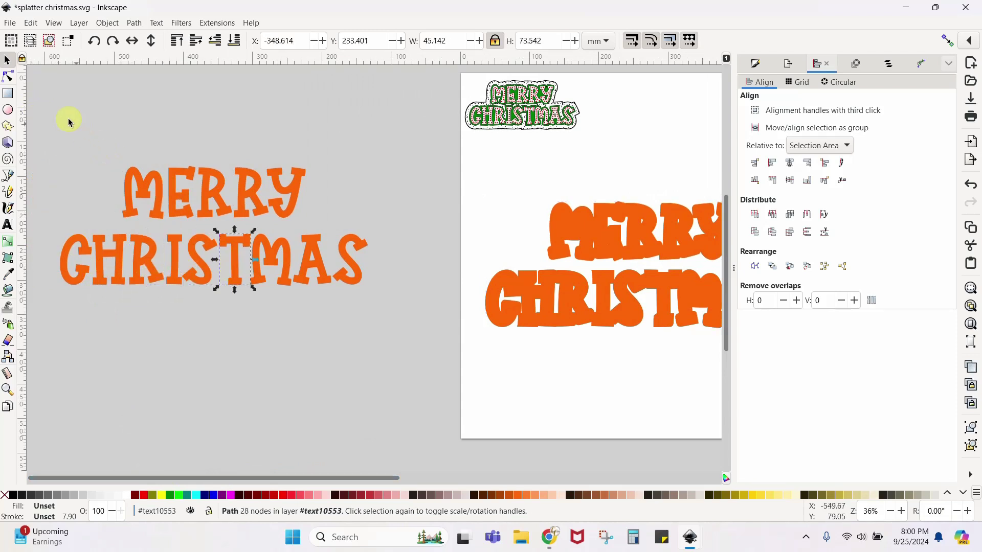
{"action": "left_click_drag", "start_coordinate": [49, 112], "coordinate": [414, 358]}
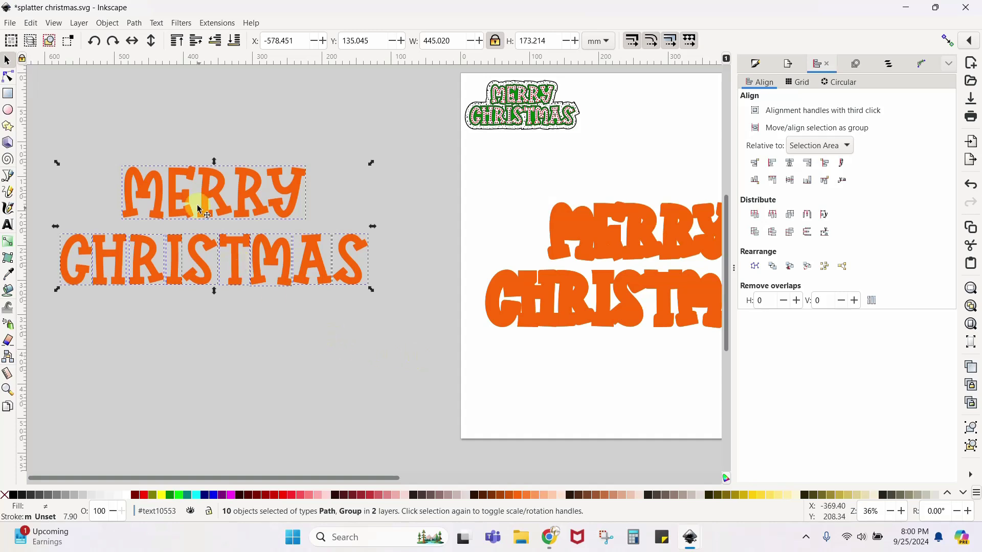
{"action": "left_click", "coordinate": [109, 26]}
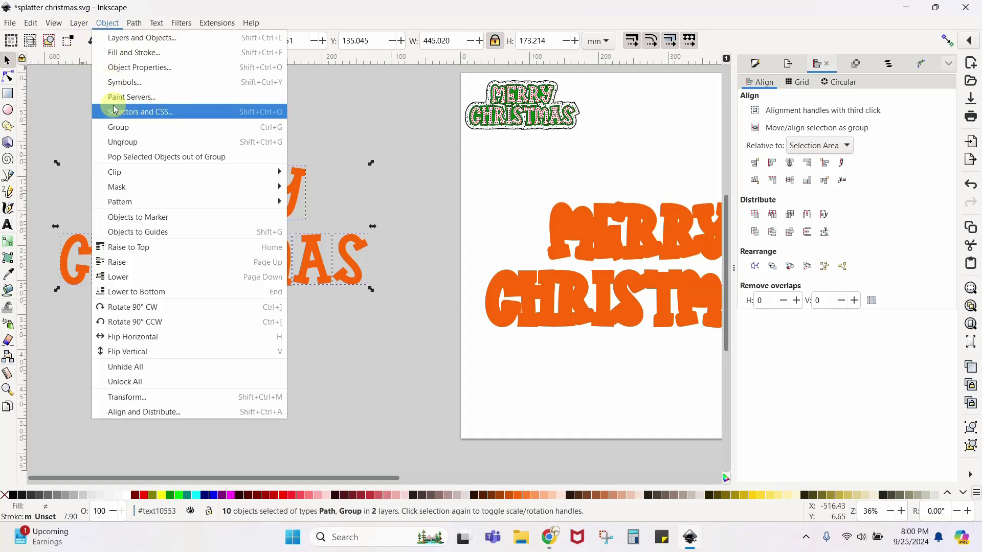
{"action": "left_click", "coordinate": [117, 127]}
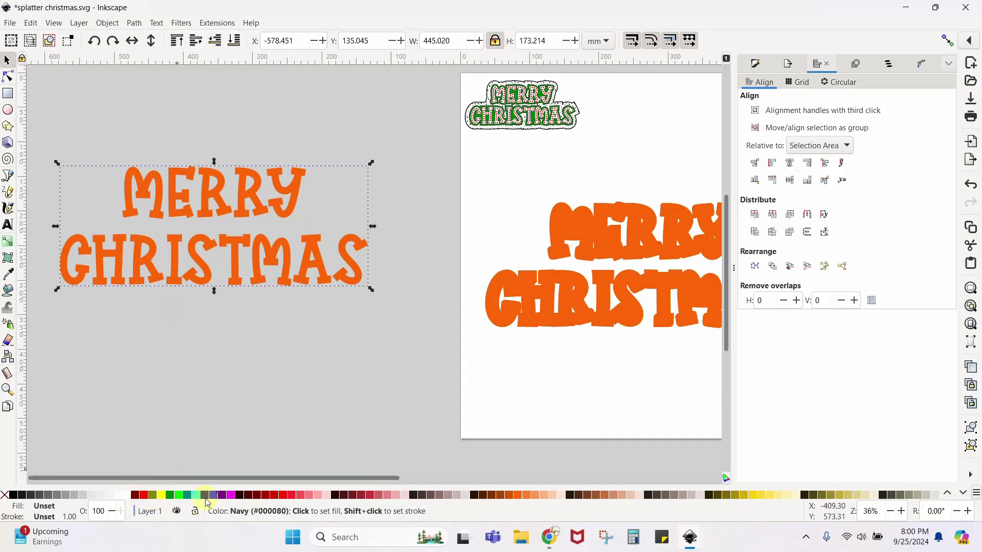
{"action": "left_click", "coordinate": [130, 497]}
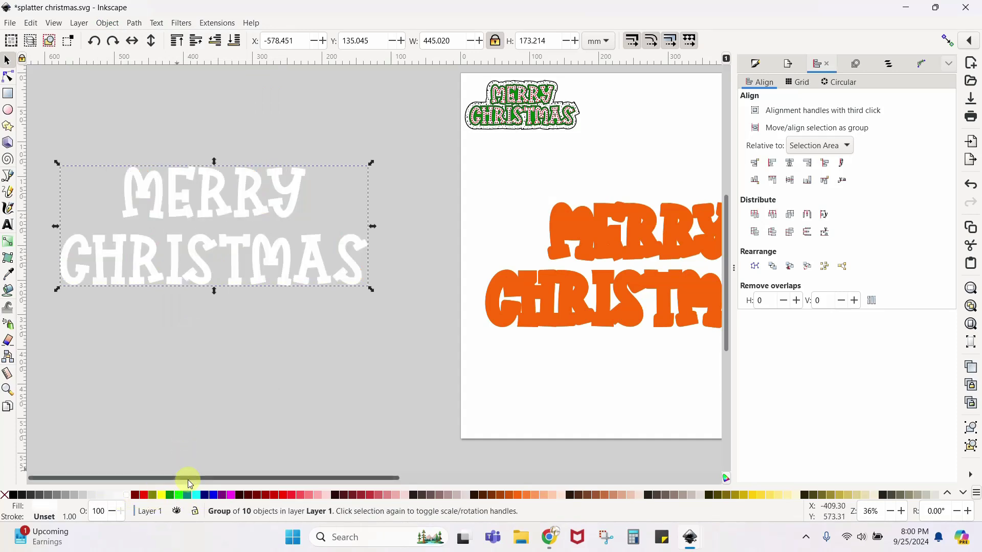
Try the white lettering centred over the orange outset lettering and move it back off the page
{"action": "left_click_drag", "start_coordinate": [203, 280], "coordinate": [607, 292]}
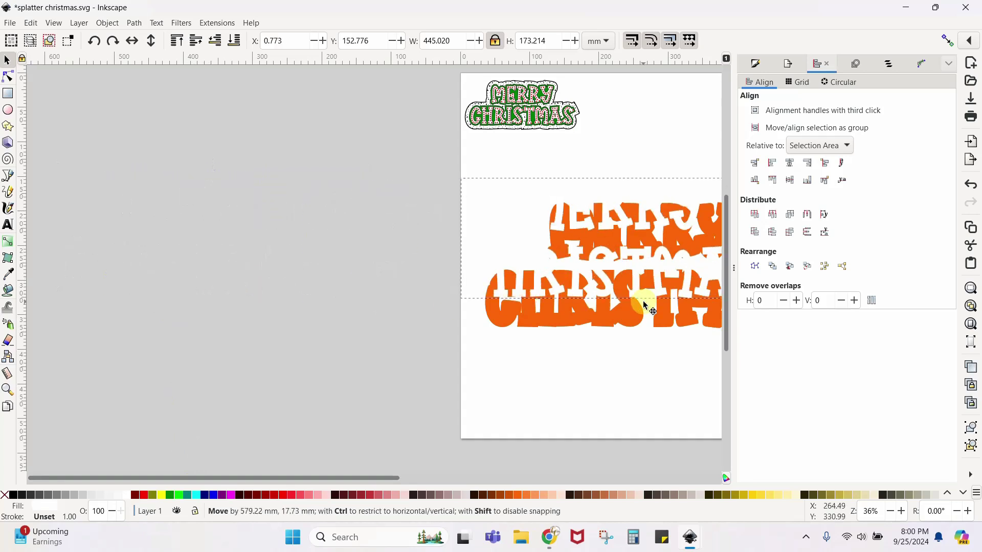
{"action": "left_click_drag", "start_coordinate": [247, 478], "coordinate": [378, 478]}
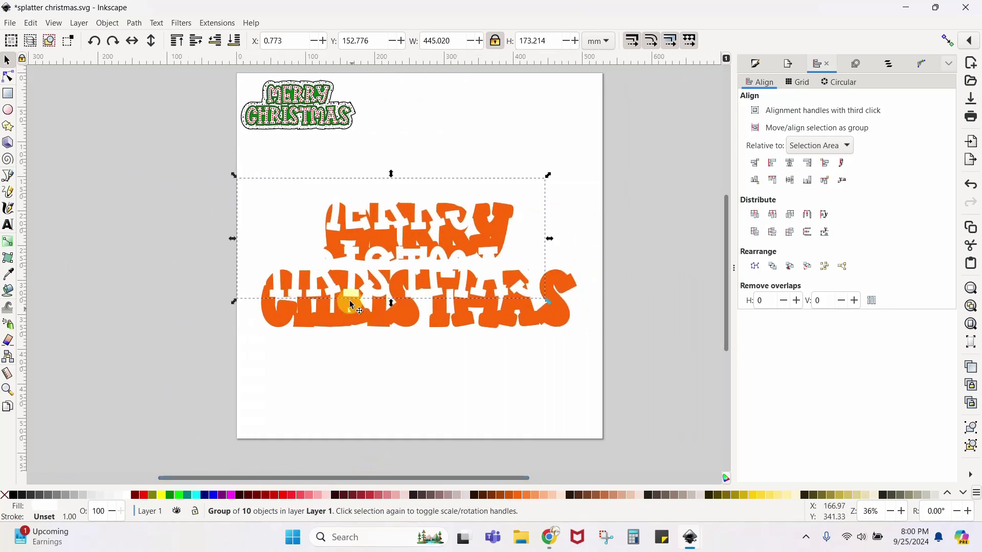
{"action": "left_click_drag", "start_coordinate": [443, 229], "coordinate": [468, 252]}
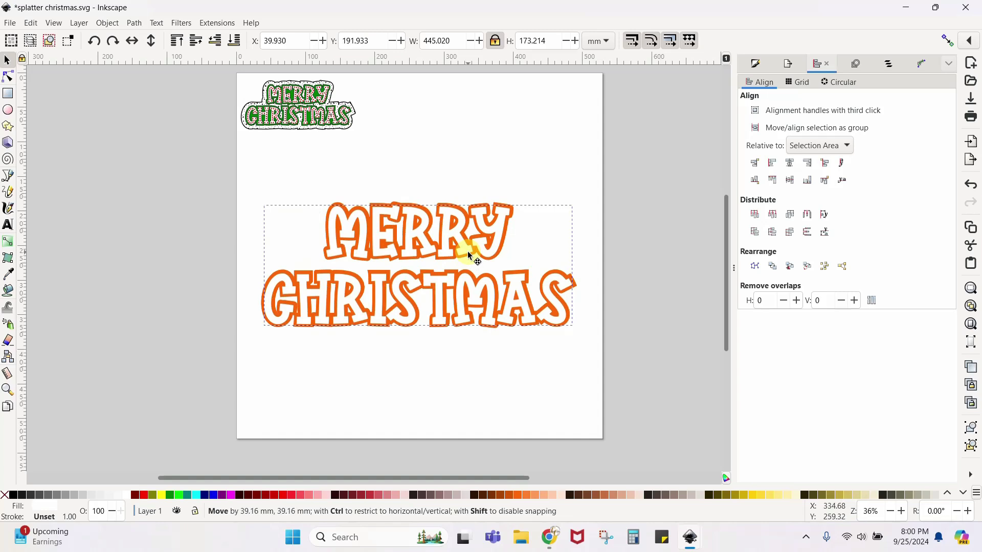
{"action": "left_click_drag", "start_coordinate": [467, 250], "coordinate": [70, 215]}
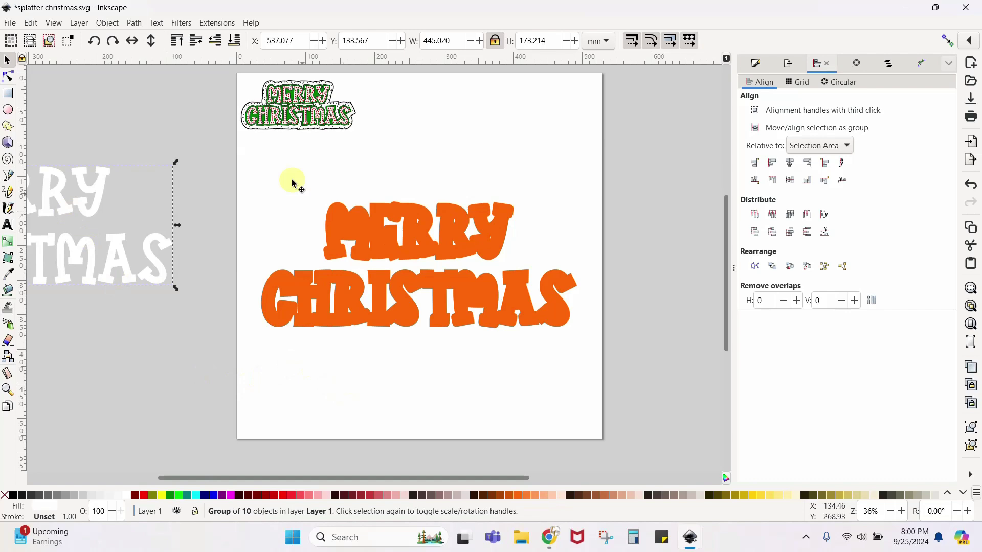
Enlarge the finished reference design to examine its outline layers, and shrink it again at the page's upper edge
{"action": "left_click", "coordinate": [271, 121]}
{"action": "left_click_drag", "start_coordinate": [358, 136], "coordinate": [646, 346]}
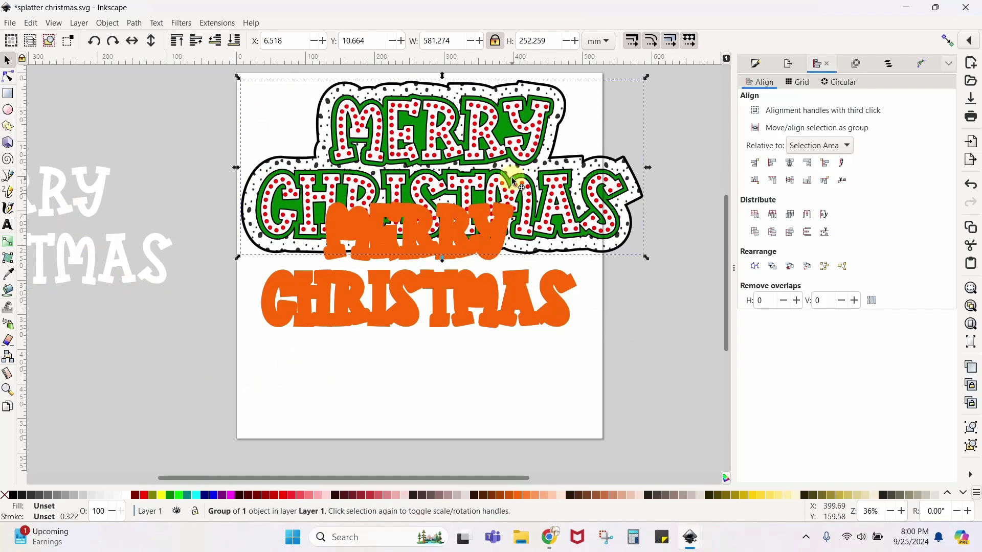
{"action": "left_click_drag", "start_coordinate": [514, 180], "coordinate": [506, 129]}
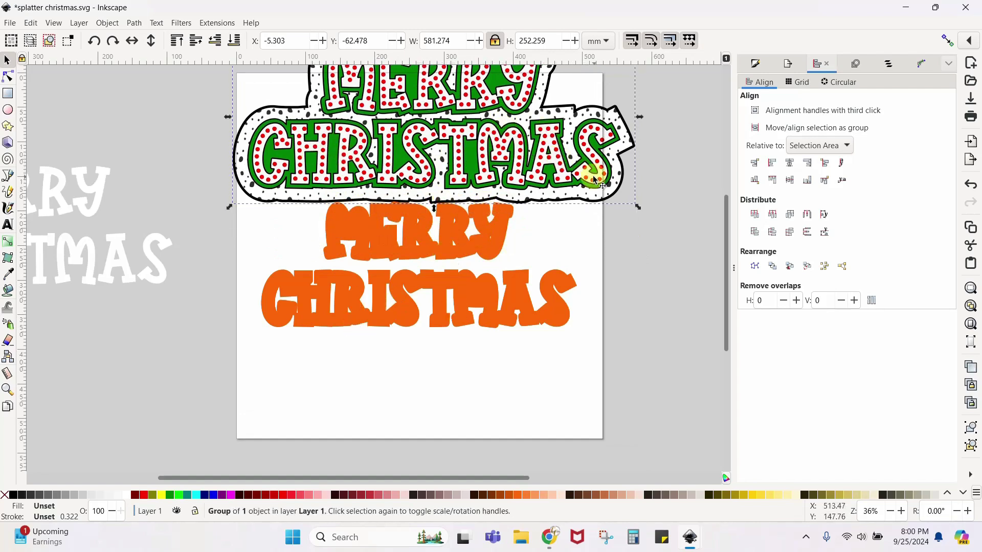
{"action": "left_click_drag", "start_coordinate": [612, 198], "coordinate": [391, 110]}
Move the orange outset lettering slightly up and try to break it apart
{"action": "mouse_move", "coordinate": [369, 227]}
{"action": "left_mouse_down"}
{"action": "mouse_move", "coordinate": [366, 217]}
{"action": "mouse_move", "coordinate": [372, 224]}
{"action": "left_mouse_up"}
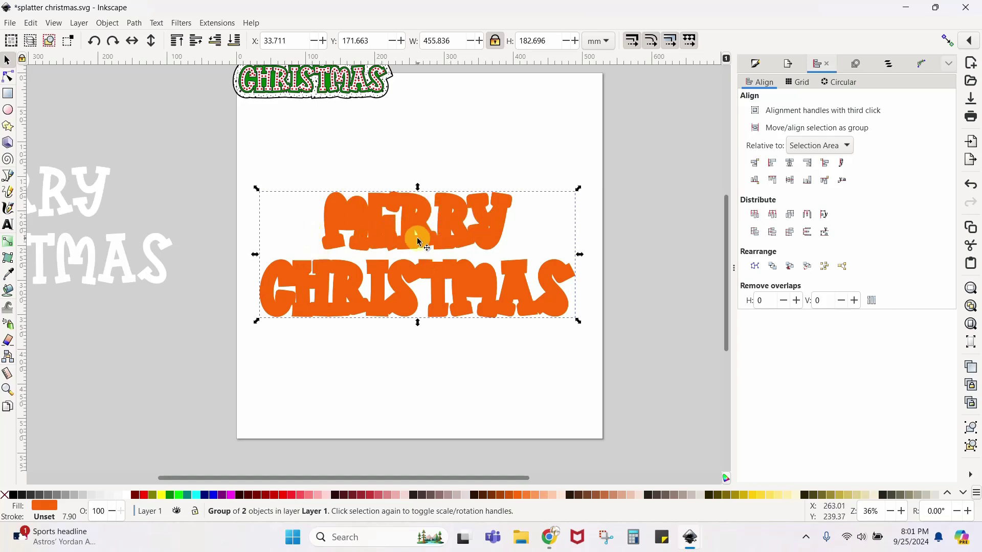
{"action": "left_click", "coordinate": [134, 23]}
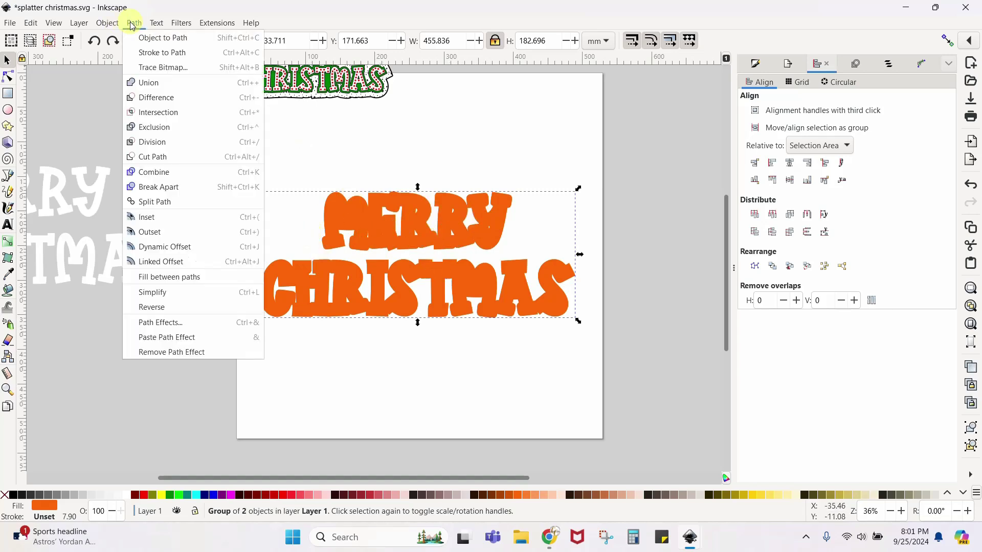
{"action": "left_click", "coordinate": [143, 187]}
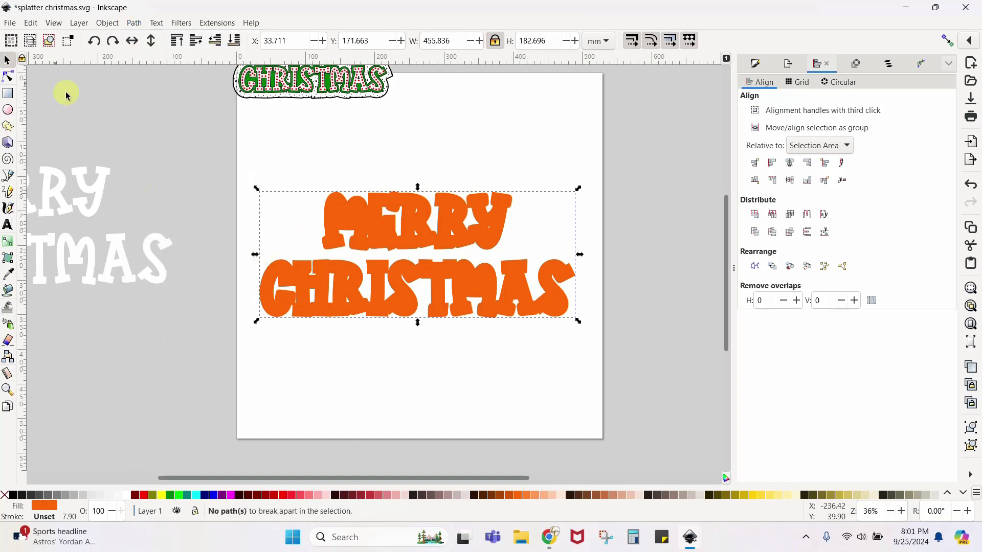
Break apart the orange outset lettering's path, unite the pieces to fill the inner holes, and reposition the lettering on the page
{"action": "left_click", "coordinate": [7, 76]}
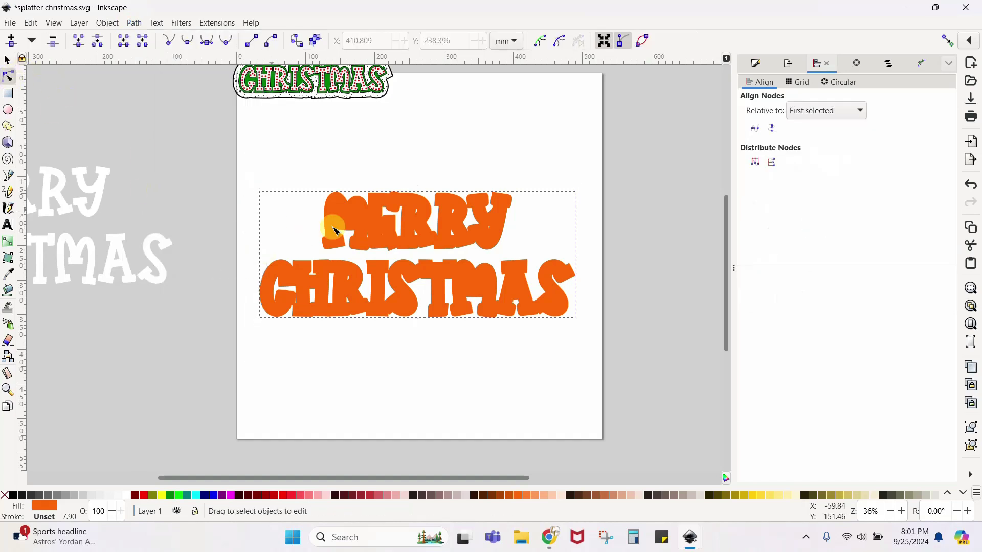
{"action": "left_click", "coordinate": [395, 228]}
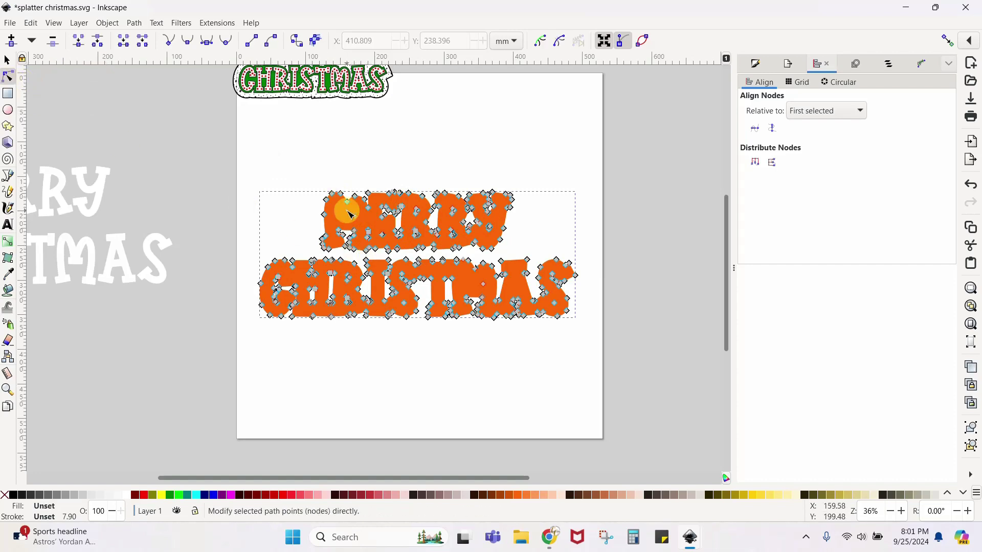
{"action": "left_click", "coordinate": [135, 23]}
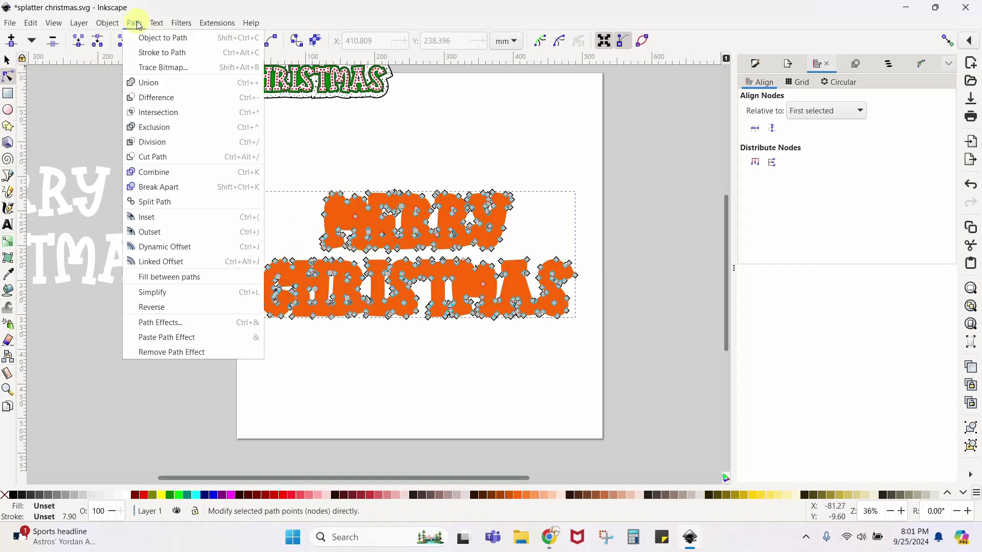
{"action": "left_click", "coordinate": [172, 189]}
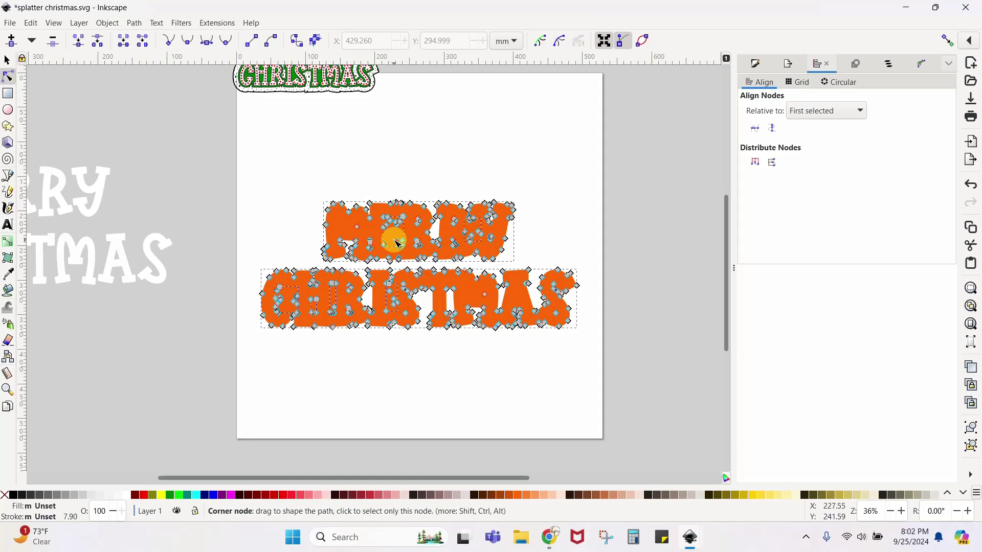
{"action": "left_click", "coordinate": [135, 24]}
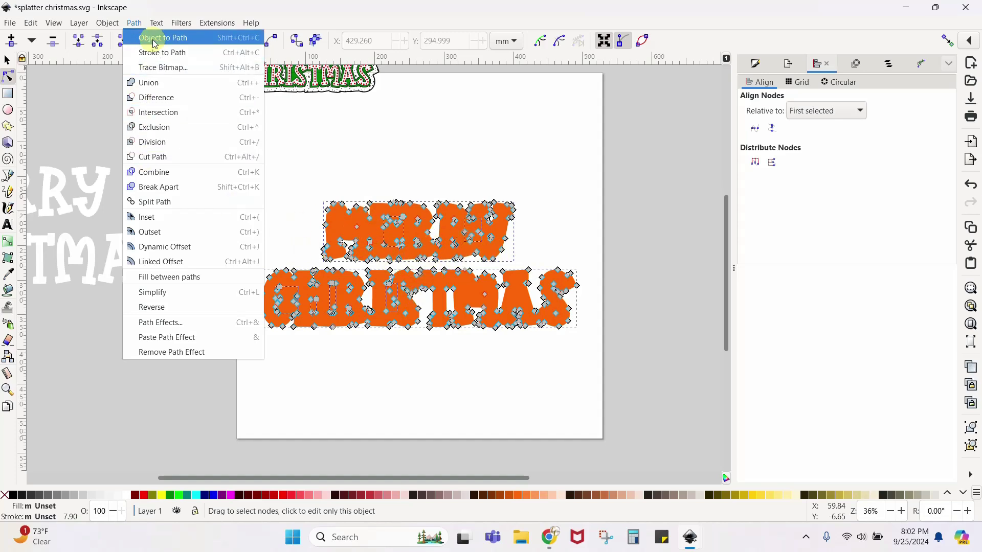
{"action": "left_click", "coordinate": [141, 82]}
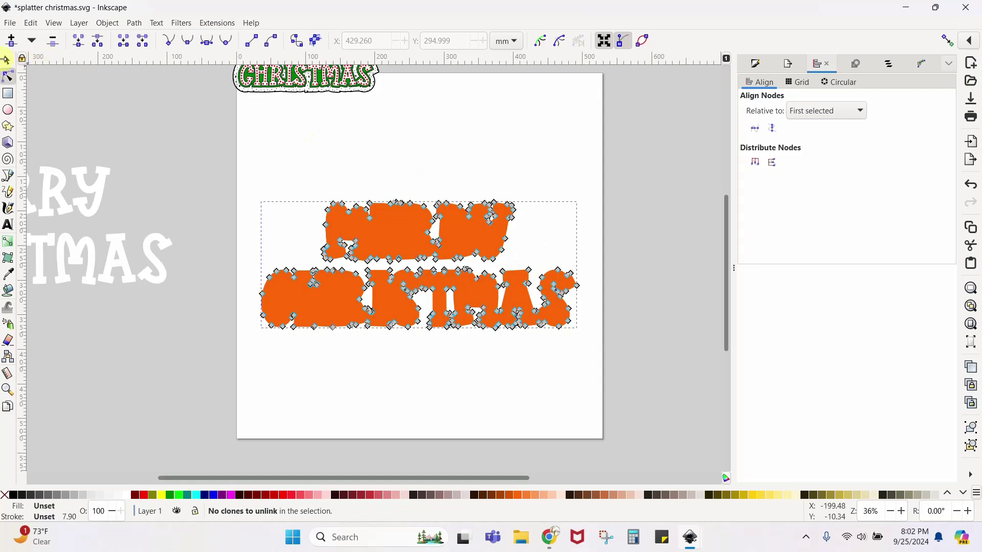
{"action": "left_click", "coordinate": [6, 60]}
{"action": "mouse_move", "coordinate": [427, 201]}
{"action": "left_mouse_down"}
{"action": "mouse_move", "coordinate": [436, 186]}
{"action": "mouse_move", "coordinate": [440, 213]}
{"action": "left_mouse_up"}
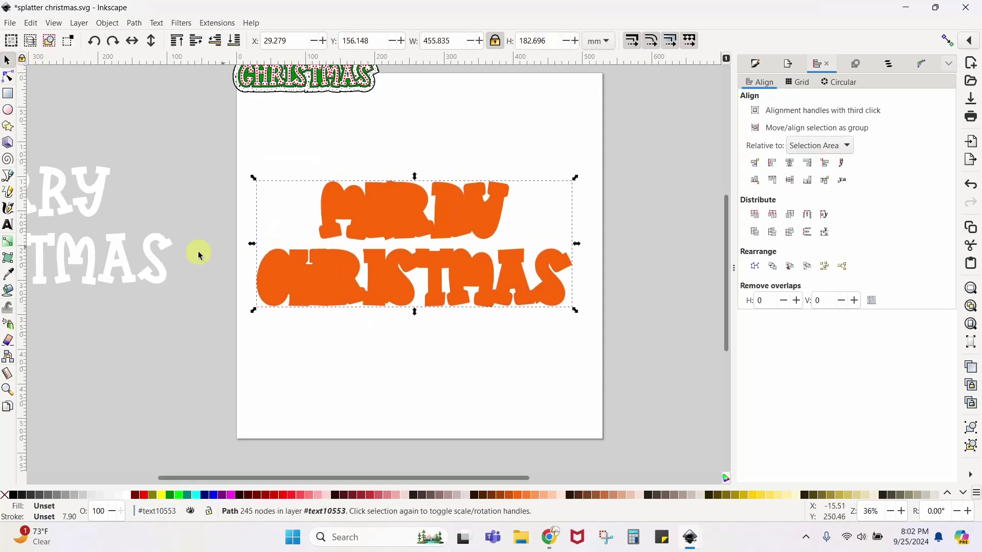
Try the white lettering over the filled-in orange lettering and move it back off the page
{"action": "left_click_drag", "start_coordinate": [158, 263], "coordinate": [545, 284]}
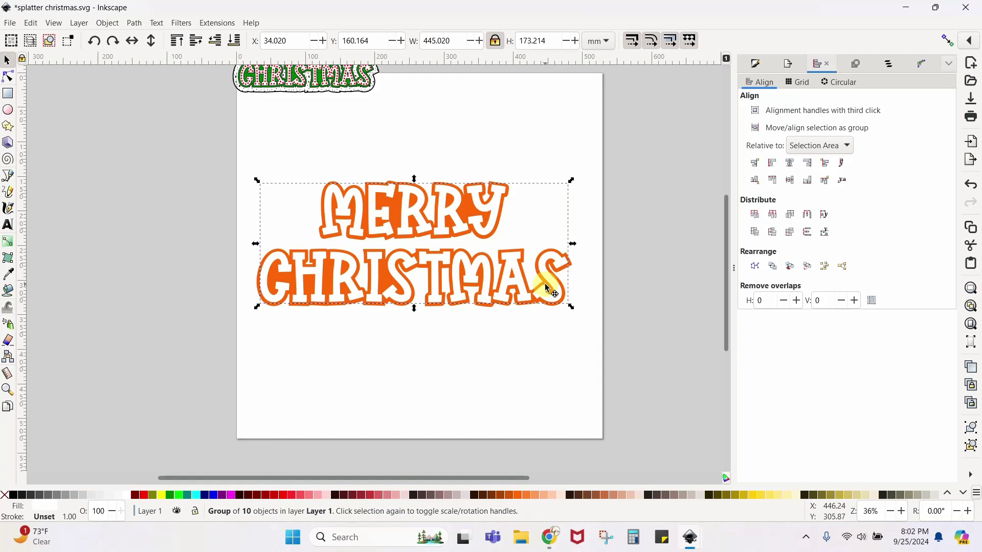
{"action": "left_click_drag", "start_coordinate": [506, 275], "coordinate": [202, 237]}
Fill the orange background lettering with green and centre the white lettering over it
{"action": "left_click", "coordinate": [361, 221]}
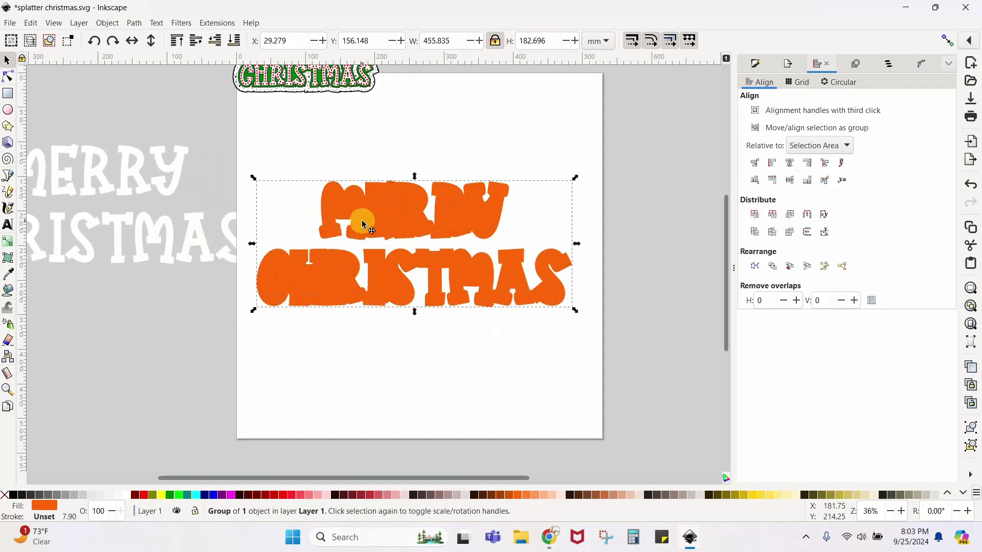
{"action": "left_click_drag", "start_coordinate": [385, 285], "coordinate": [390, 297]}
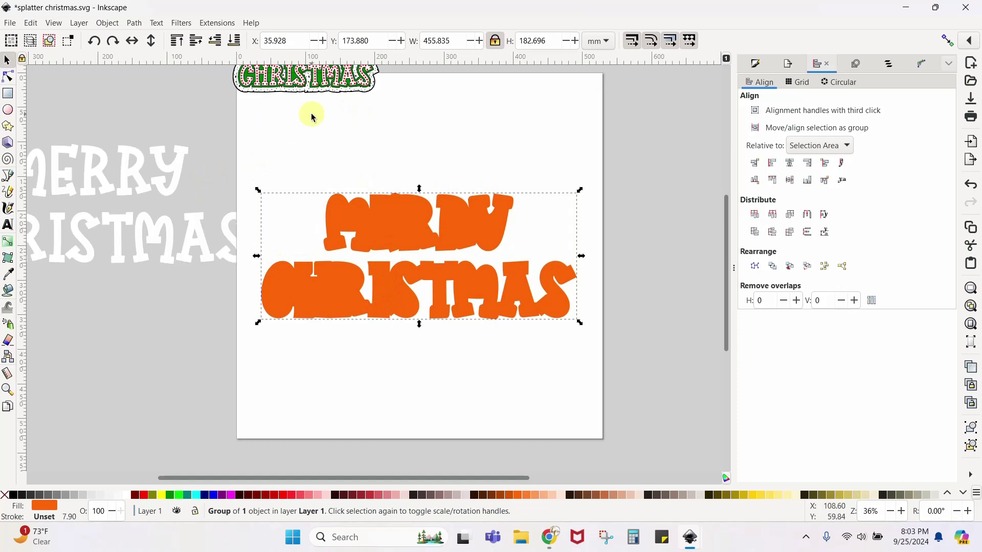
{"action": "left_click", "coordinate": [377, 226]}
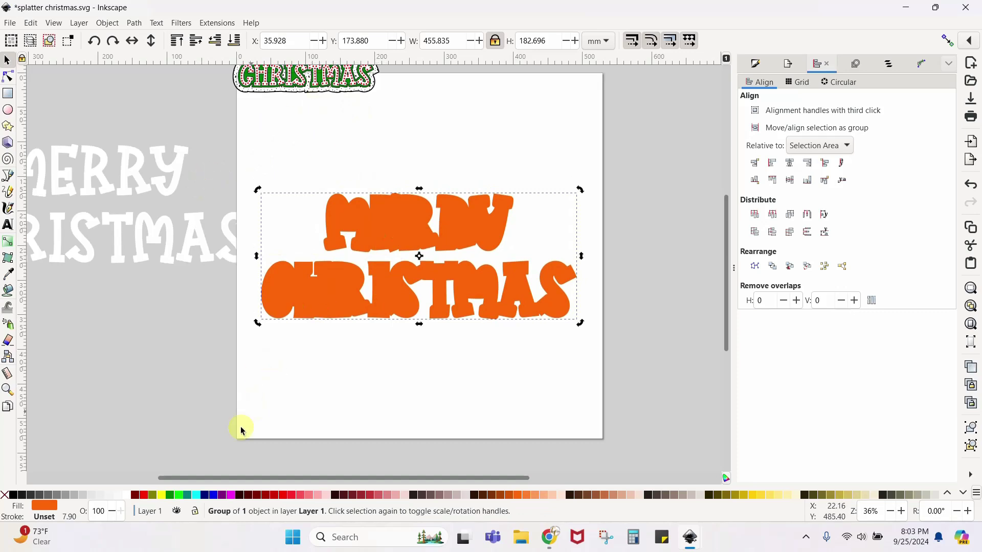
{"action": "left_click", "coordinate": [173, 496]}
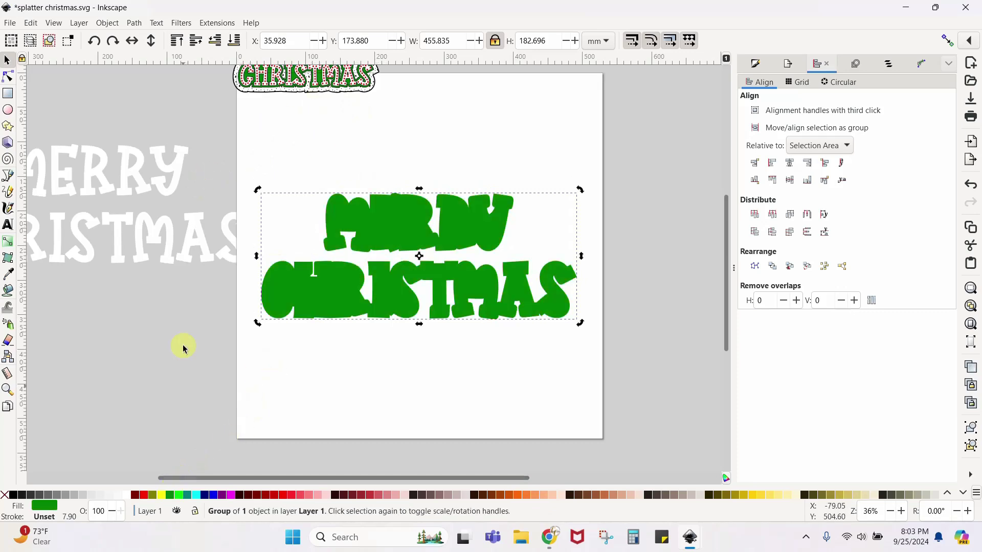
{"action": "left_click_drag", "start_coordinate": [160, 237], "coordinate": [492, 291]}
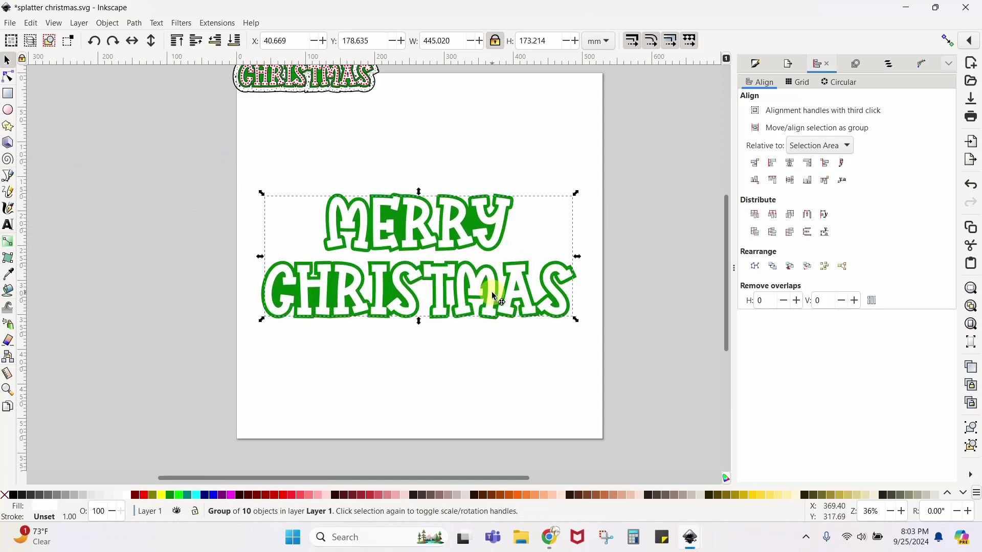
Enlarge the finished reference design to about 515 mm wide, examine its outer background layer, and shrink it again beyond the page's upper-left corner
{"action": "scroll", "coordinate": [492, 291], "scroll_direction": "up", "scroll_amount": 4}
{"action": "left_click", "coordinate": [341, 146]}
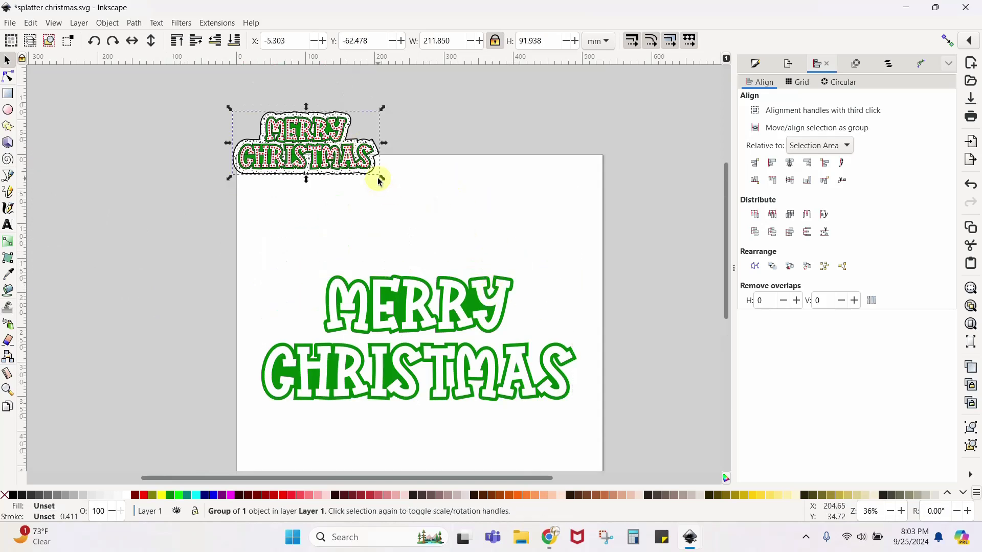
{"action": "left_click_drag", "start_coordinate": [379, 180], "coordinate": [493, 246]}
{"action": "left_click", "coordinate": [333, 156]}
{"action": "left_click_drag", "start_coordinate": [384, 178], "coordinate": [620, 292]}
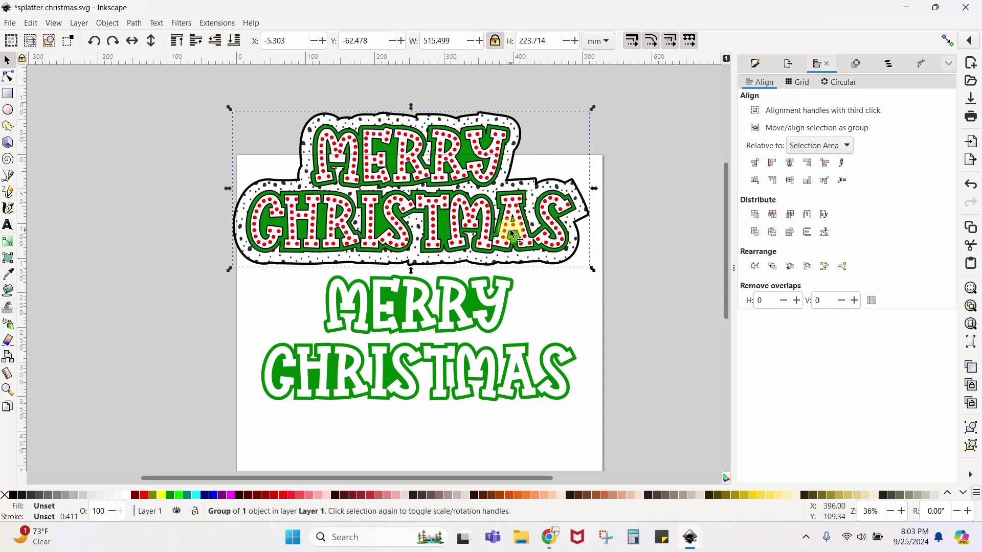
{"action": "left_click_drag", "start_coordinate": [514, 244], "coordinate": [543, 288]}
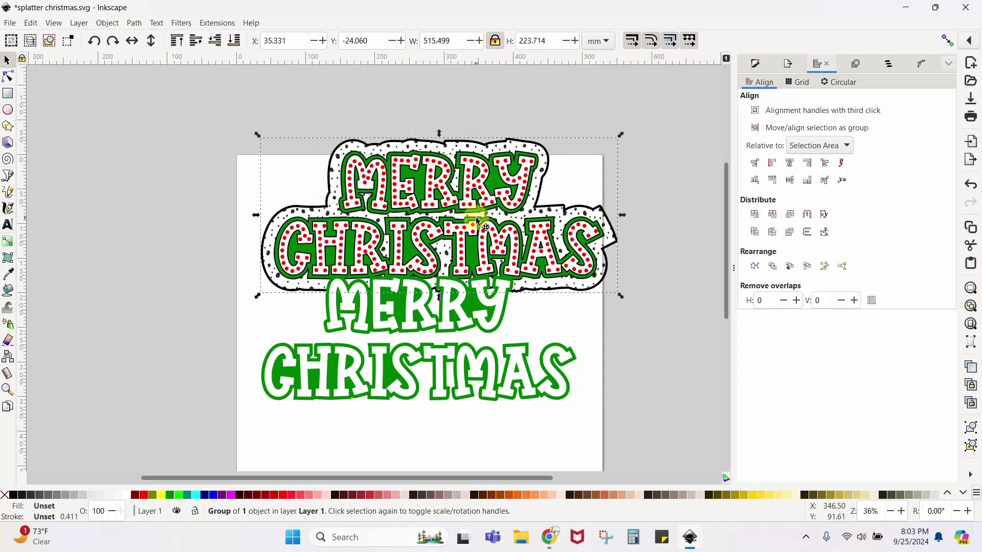
{"action": "left_click_drag", "start_coordinate": [477, 221], "coordinate": [304, 97]}
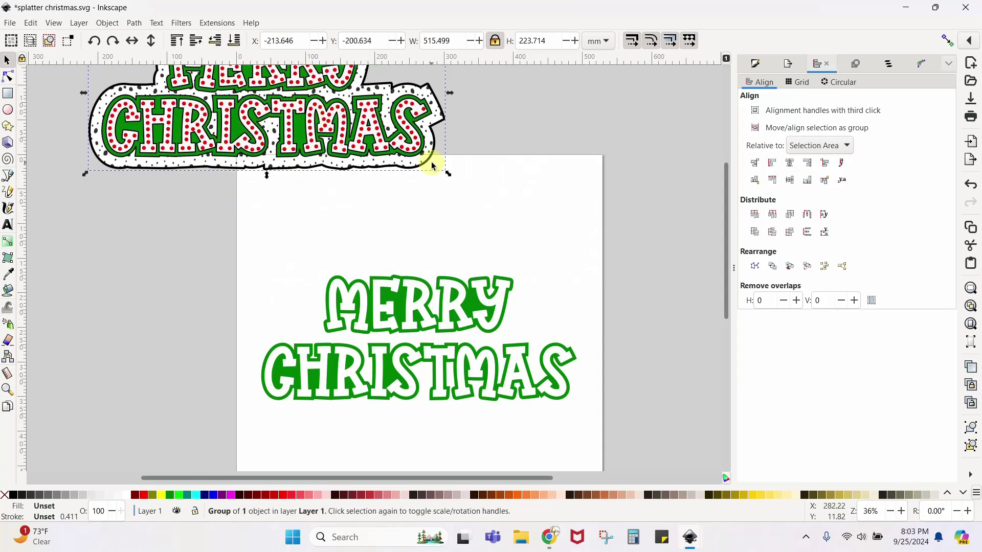
{"action": "left_click_drag", "start_coordinate": [450, 178], "coordinate": [381, 126]}
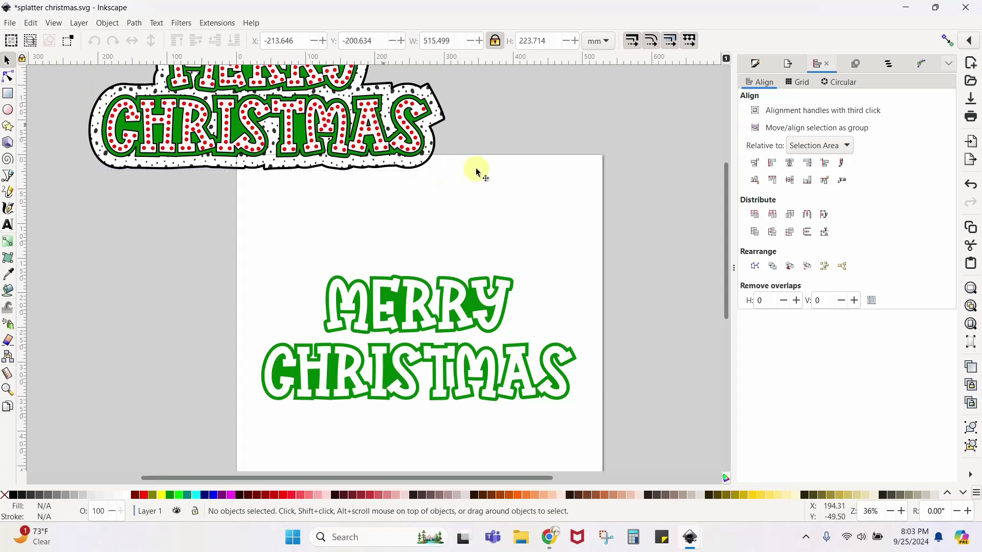
{"action": "left_click", "coordinate": [390, 153]}
{"action": "left_click_drag", "start_coordinate": [447, 175], "coordinate": [305, 109]}
Move the white lettering off the page and duplicate the green lettering, parking one copy behind the white letters and keeping the other on the page
{"action": "left_click_drag", "start_coordinate": [338, 300], "coordinate": [126, 155]}
{"action": "right_click", "coordinate": [414, 313]}
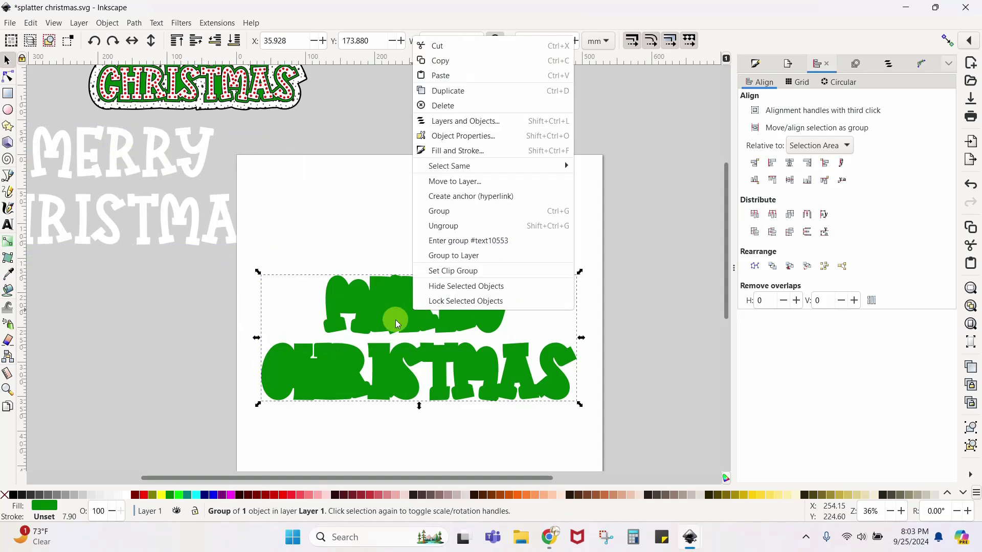
{"action": "left_click", "coordinate": [463, 91]}
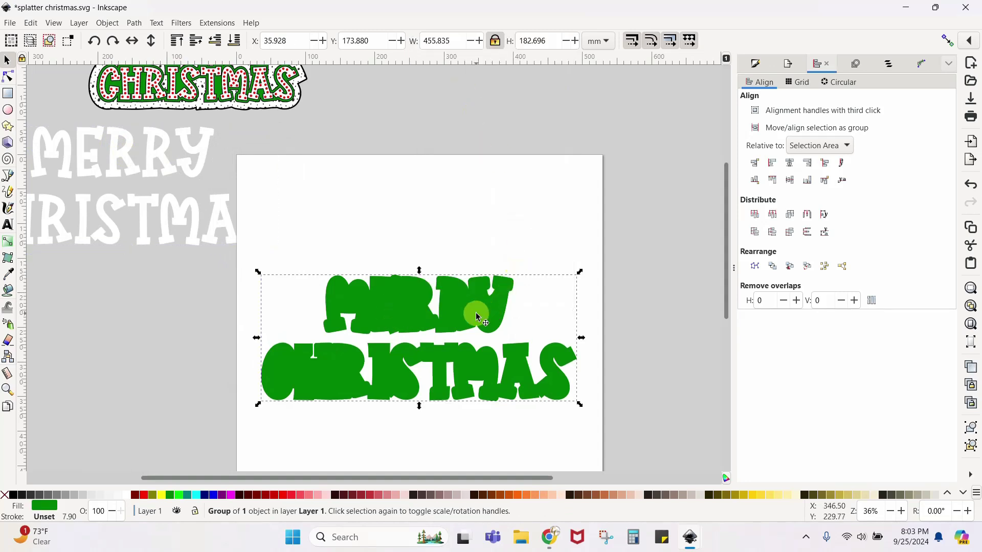
{"action": "left_click_drag", "start_coordinate": [477, 315], "coordinate": [564, 154]}
{"action": "left_click_drag", "start_coordinate": [454, 297], "coordinate": [145, 147]}
{"action": "left_click_drag", "start_coordinate": [475, 163], "coordinate": [407, 280]}
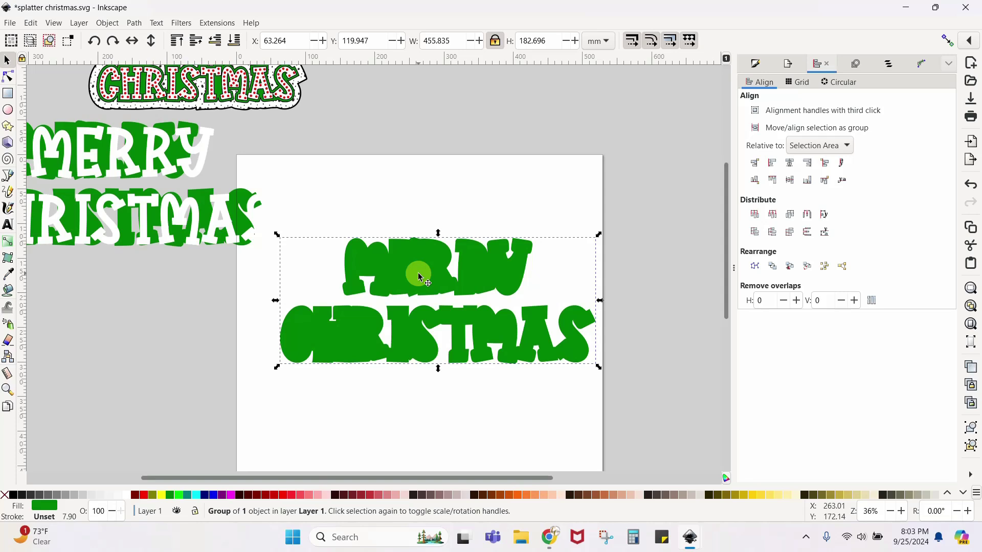
Outset the green lettering on the page repeatedly until its letters merge into one broad background silhouette
{"action": "key", "text": "ctrl"}
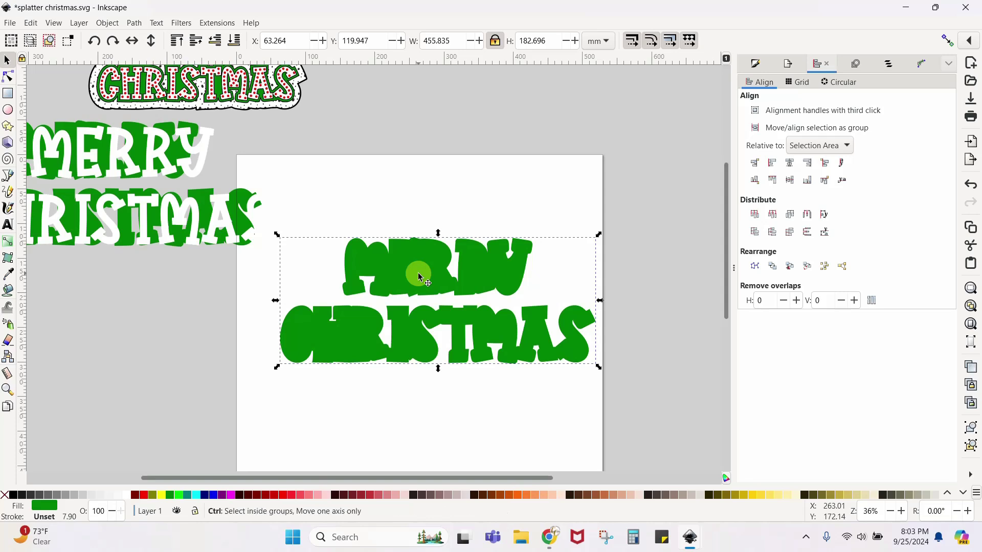
{"action": "left_click", "coordinate": [9, 76]}
{"action": "left_click", "coordinate": [415, 266]}
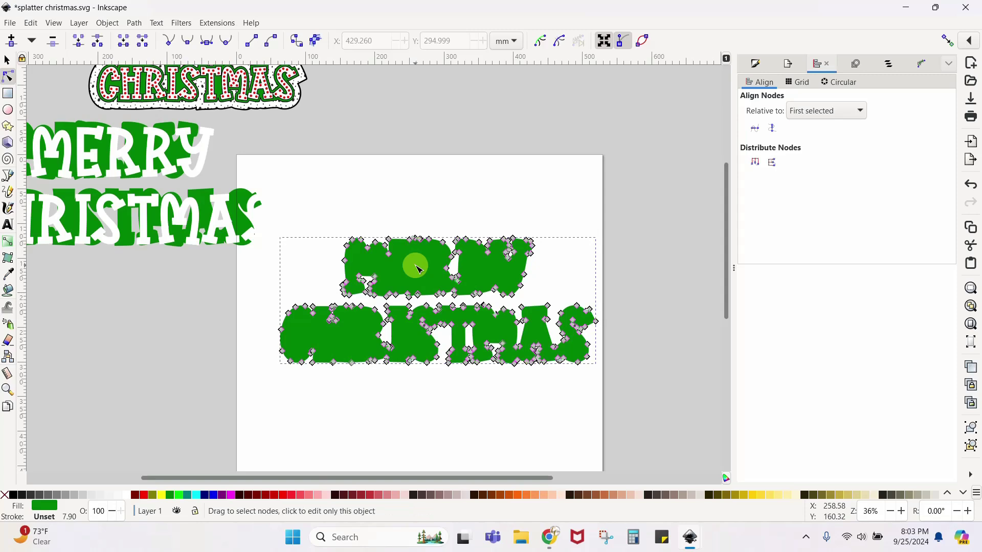
{"action": "key", "text": "ctrl+l"}
{"action": "key", "text": "ctrl+l"}
{"action": "key", "text": "ctrl+l"}
{"action": "key", "text": "ctrl+l"}
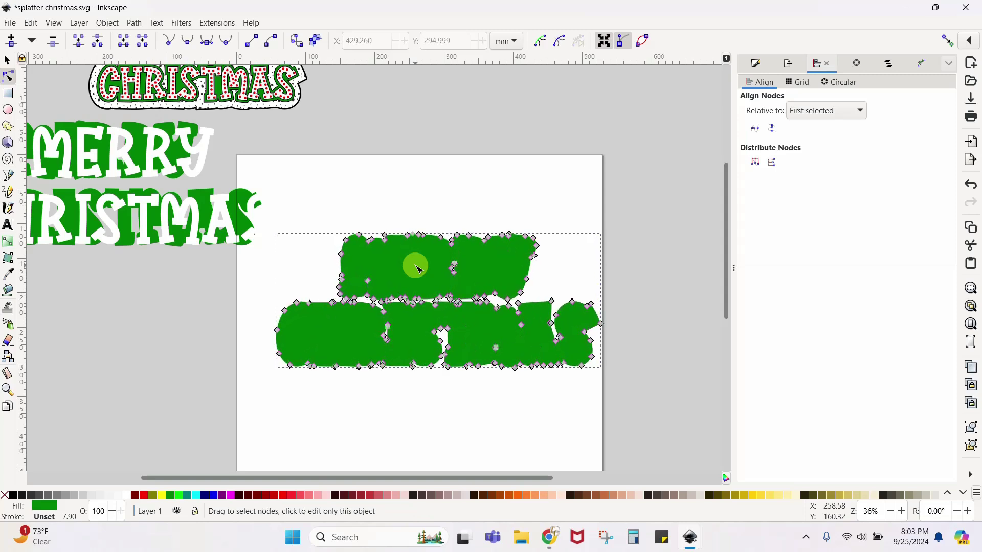
{"action": "key", "text": "ctrl+l"}
{"action": "key", "text": "ctrl+l"}
{"action": "key", "text": "ctrl+l"}
{"action": "key", "text": "ctrl+l"}
{"action": "key", "text": "ctrl+l"}
{"action": "key", "text": "ctrl+l"}
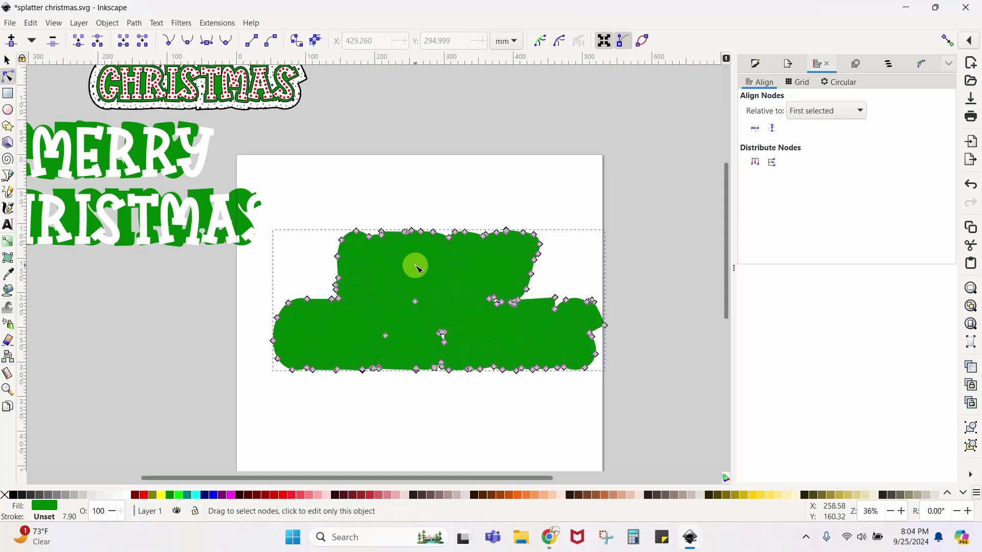
{"action": "key", "text": "ctrl+l"}
{"action": "key", "text": "ctrl+l"}
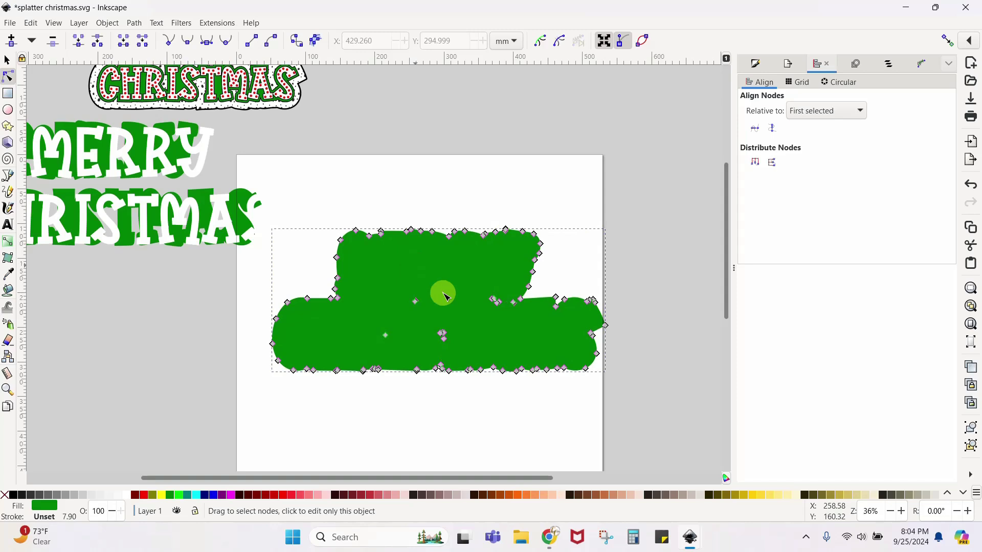
{"action": "key", "text": "shift+alt+d"}
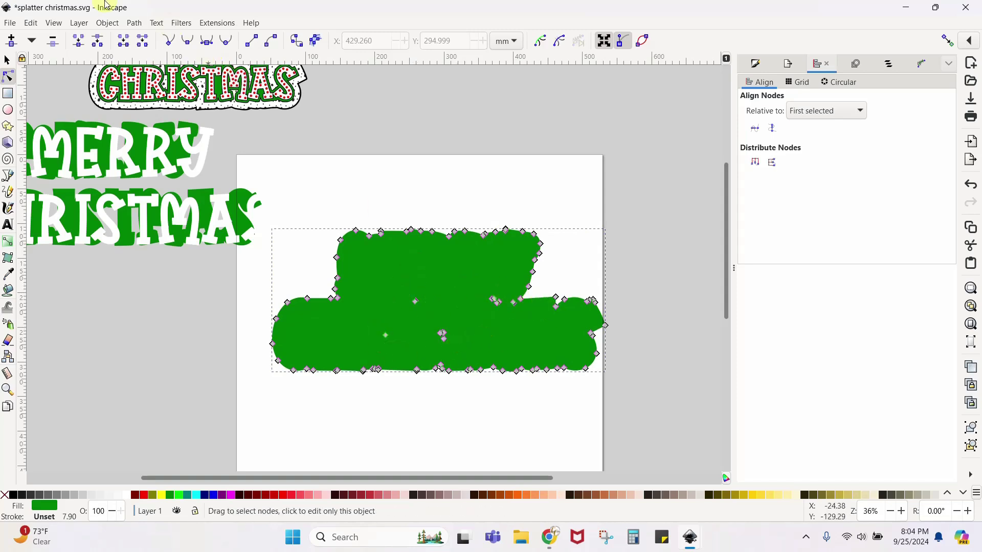
Break apart the merged green silhouette and unite its pieces to remove the small inner gaps
{"action": "left_click", "coordinate": [134, 23]}
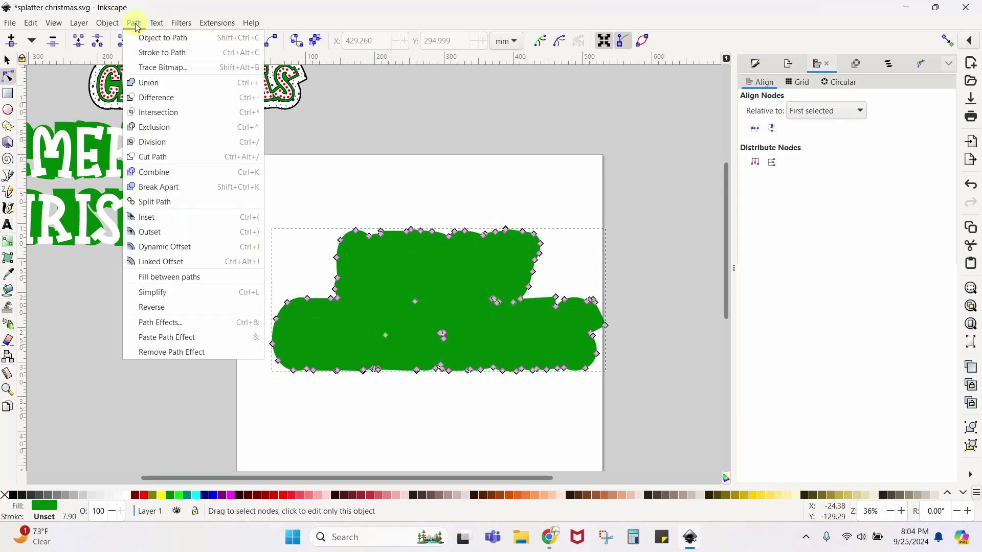
{"action": "left_click", "coordinate": [153, 192]}
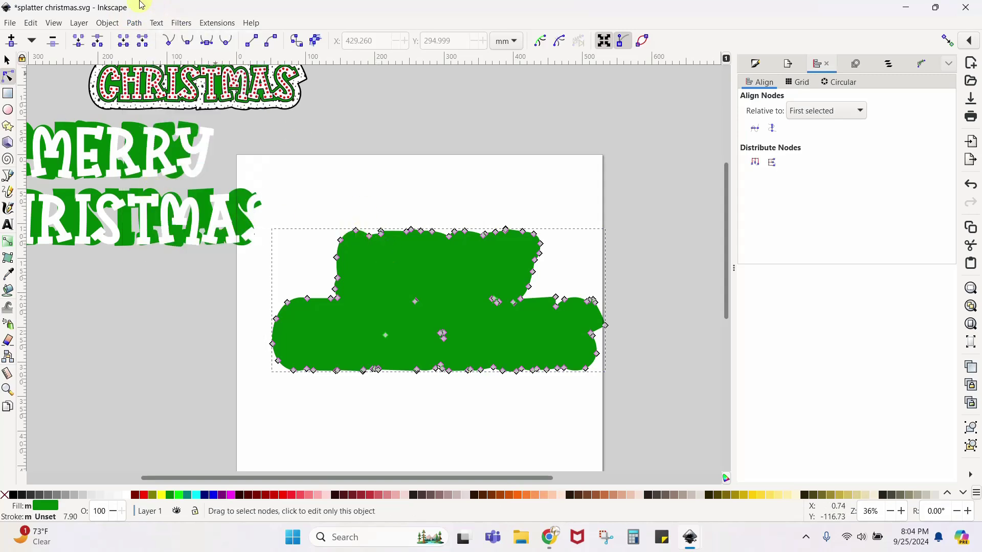
{"action": "left_click", "coordinate": [134, 23]}
{"action": "left_click", "coordinate": [141, 85]}
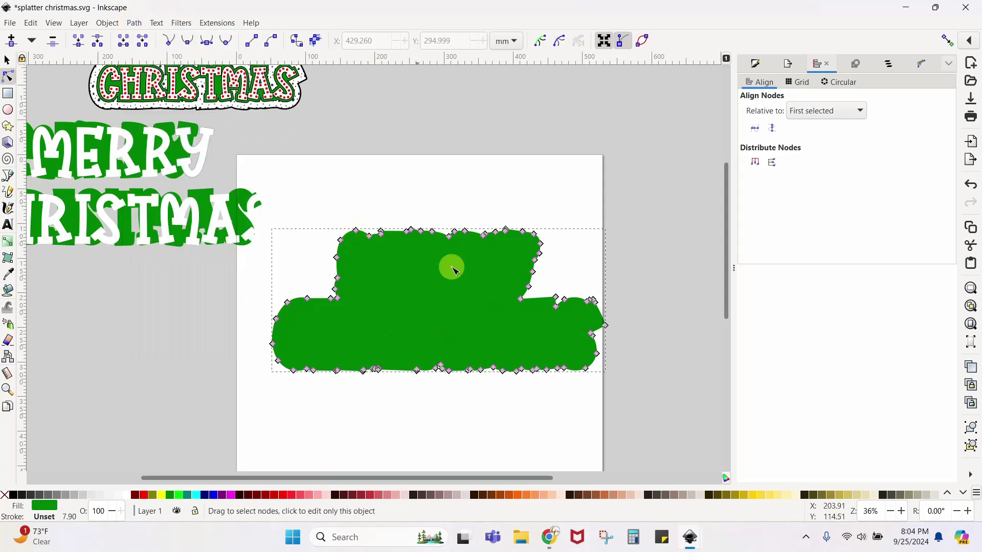
Move the merged silhouette slightly on the page and fill it with dark red
{"action": "left_click", "coordinate": [8, 60]}
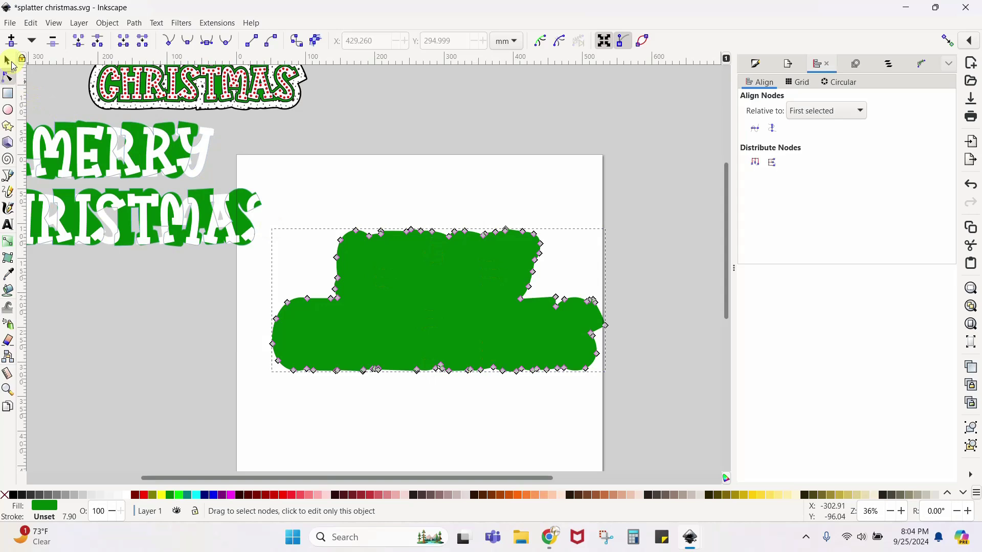
{"action": "left_click", "coordinate": [158, 325]}
{"action": "left_click", "coordinate": [480, 368]}
{"action": "left_click_drag", "start_coordinate": [481, 369], "coordinate": [455, 344]}
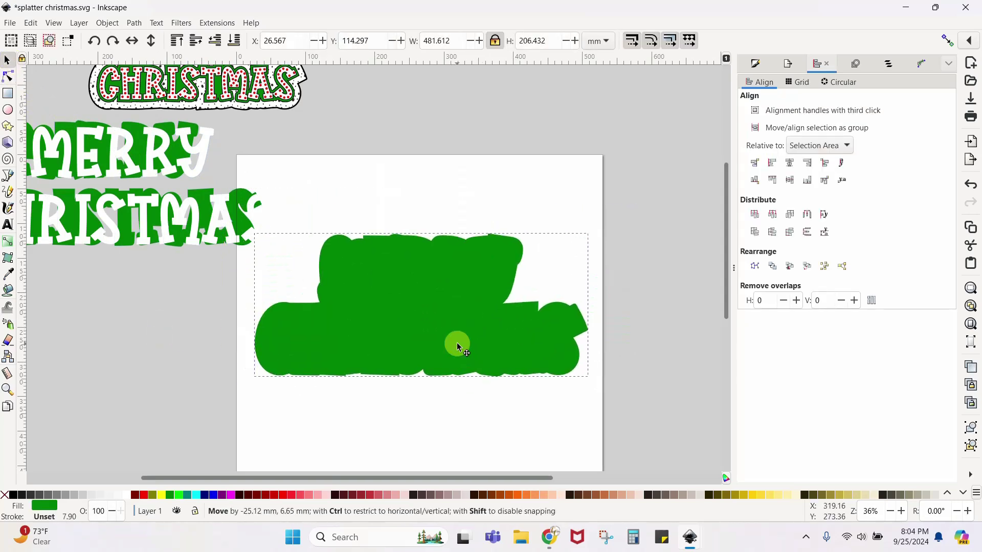
{"action": "left_click", "coordinate": [136, 495]}
{"action": "left_click", "coordinate": [134, 401]}
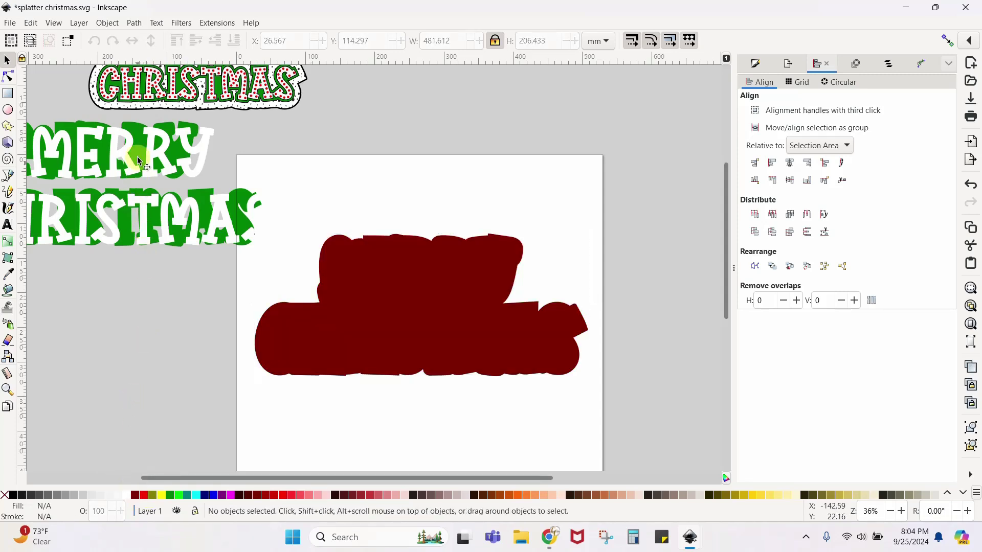
Lower the dark red silhouette to the bottom and stack the green lettering and the white lettering over it on the page
{"action": "left_click_drag", "start_coordinate": [132, 141], "coordinate": [508, 280]}
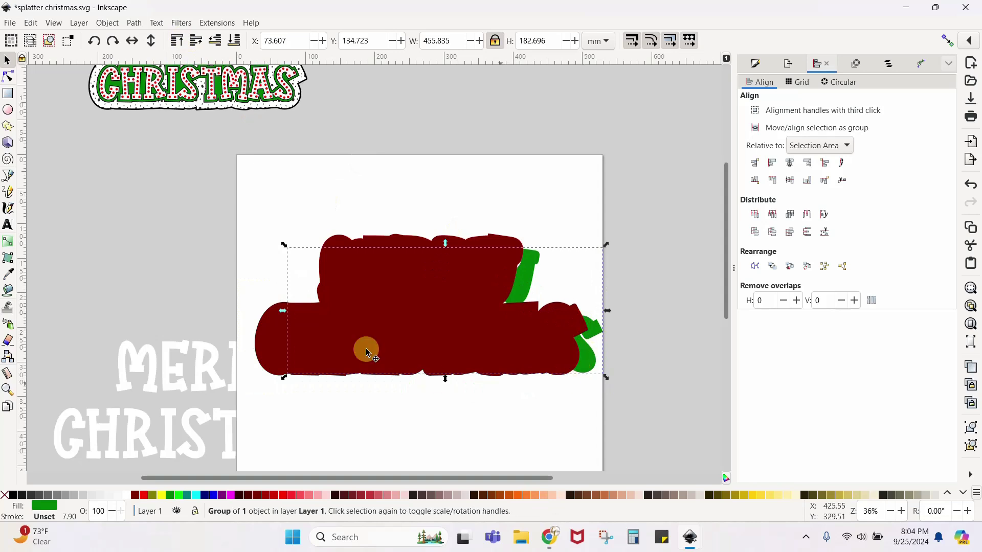
{"action": "left_click_drag", "start_coordinate": [494, 247], "coordinate": [396, 264]}
{"action": "left_click_drag", "start_coordinate": [414, 259], "coordinate": [395, 268]}
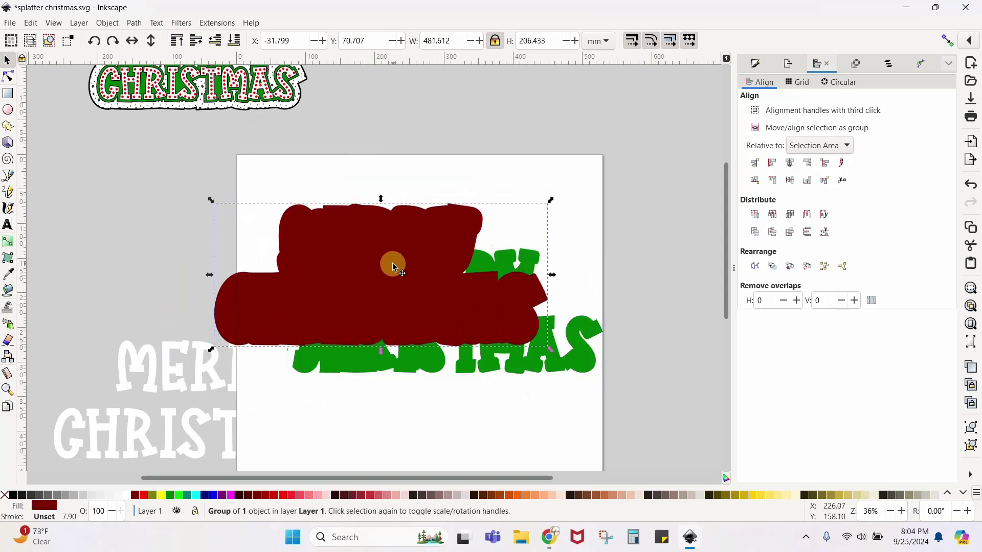
{"action": "left_click_drag", "start_coordinate": [208, 380], "coordinate": [323, 295]}
{"action": "left_click", "coordinate": [352, 213]}
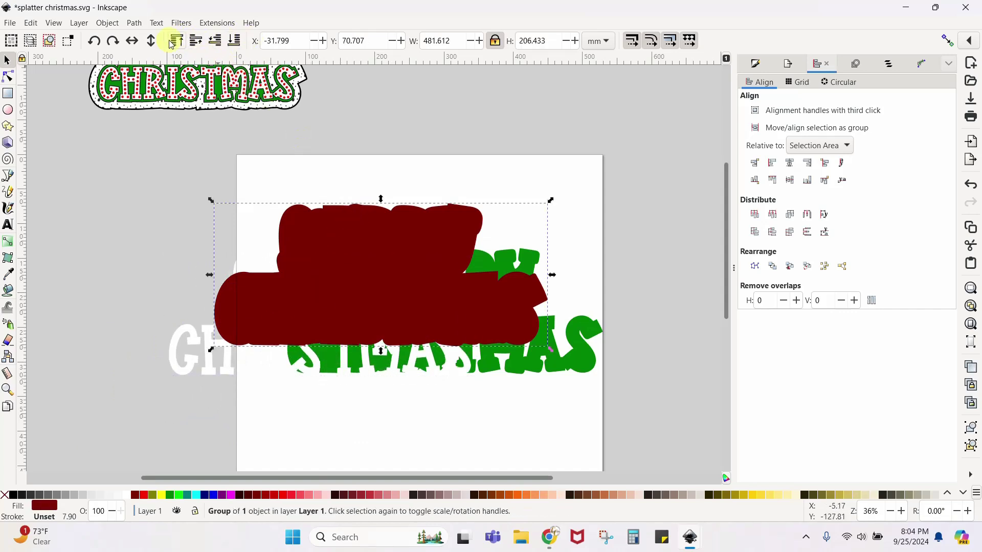
{"action": "left_click", "coordinate": [235, 40]}
{"action": "left_click_drag", "start_coordinate": [477, 318], "coordinate": [419, 239]}
{"action": "left_click_drag", "start_coordinate": [381, 275], "coordinate": [423, 243]}
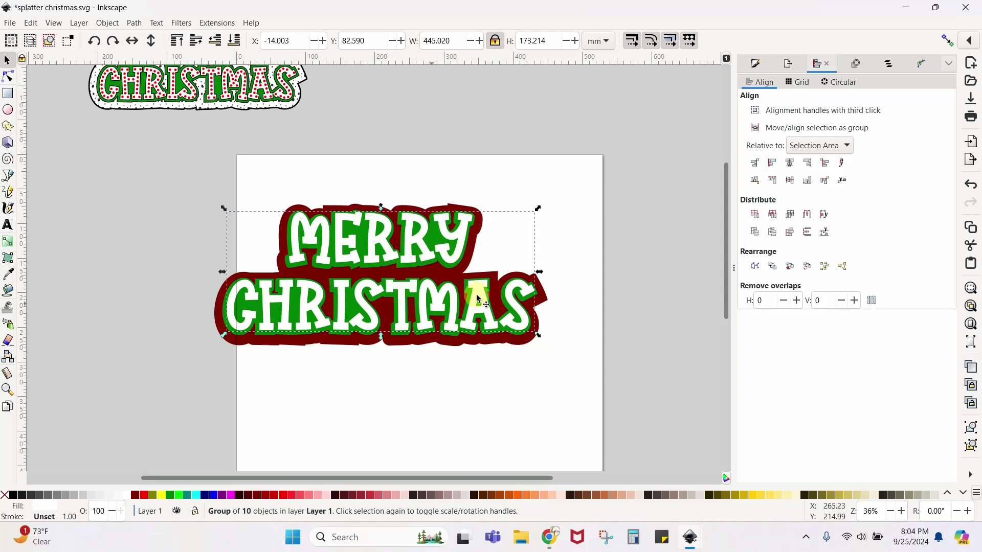
Move the white lettering and the green lettering off the page, leaving only the dark red silhouette on it
{"action": "left_click_drag", "start_coordinate": [456, 251], "coordinate": [431, 382]}
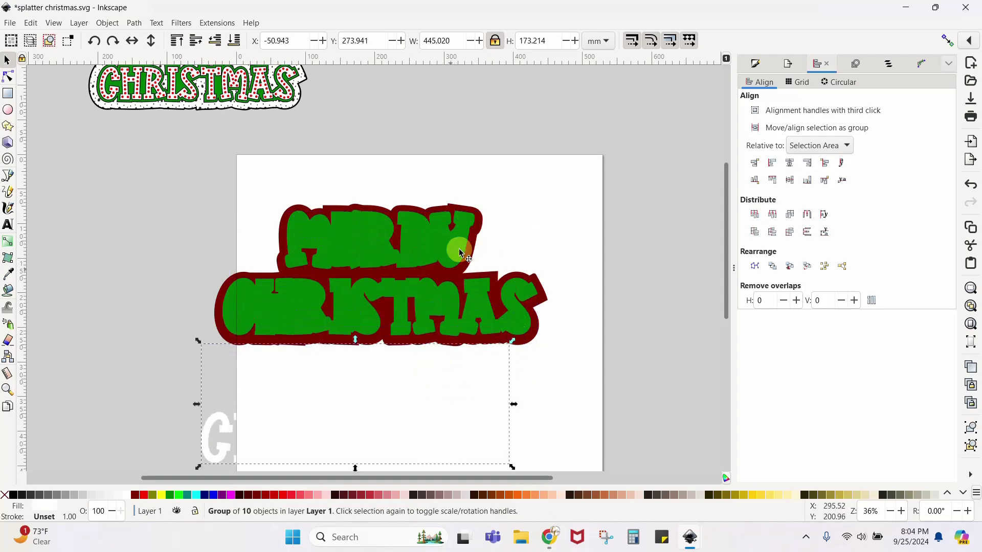
{"action": "left_click_drag", "start_coordinate": [394, 413], "coordinate": [89, 161]}
{"action": "left_click_drag", "start_coordinate": [440, 252], "coordinate": [174, 168]}
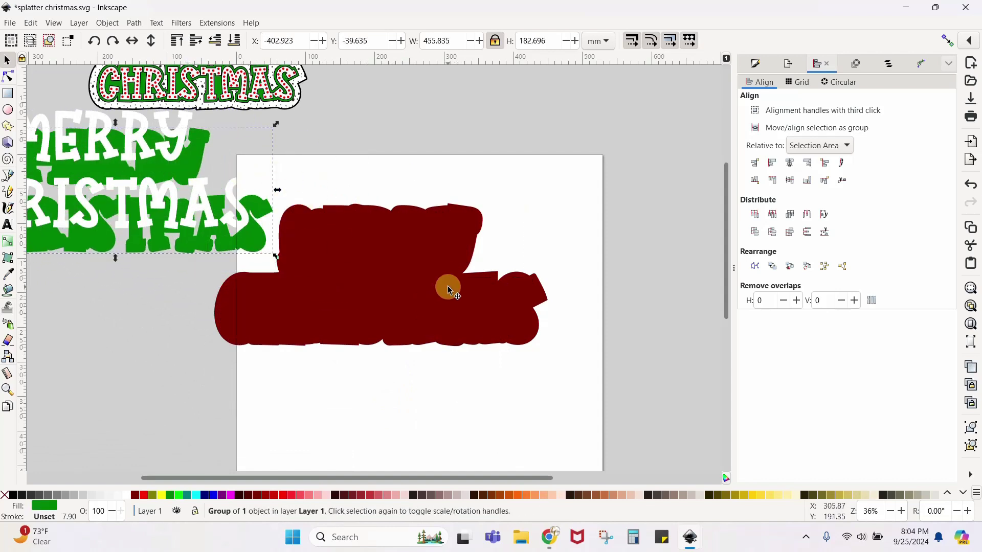
{"action": "left_click_drag", "start_coordinate": [332, 258], "coordinate": [333, 258]}
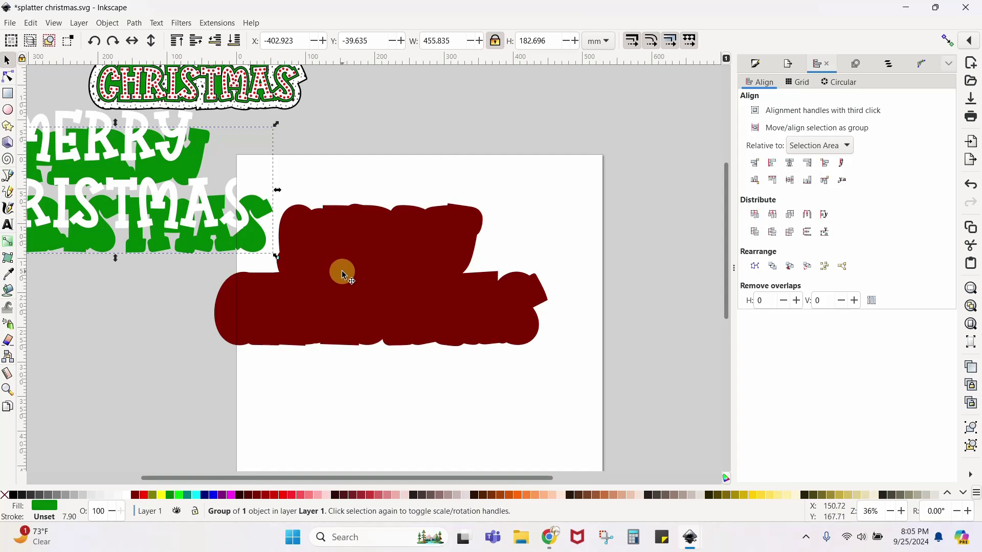
Switch to Chrome, view the Hand-Drawn Doodle Dot Digital Papers page on Creative Fabrica, and return to Inkscape
{"action": "left_click", "coordinate": [549, 536]}
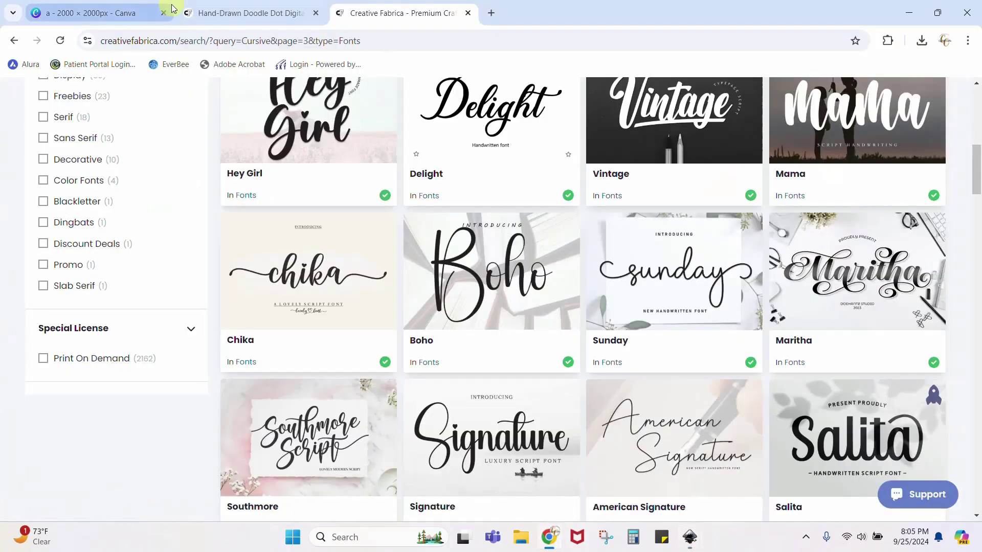
{"action": "left_click", "coordinate": [186, 12]}
{"action": "scroll", "coordinate": [214, 327], "scroll_direction": "down", "scroll_amount": 2}
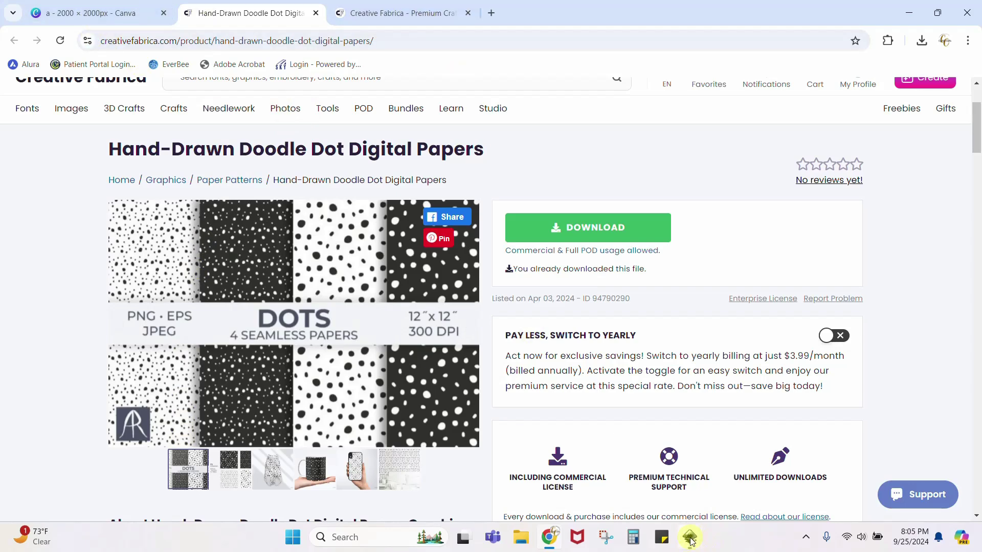
{"action": "mouse_move", "coordinate": [691, 541]}
{"action": "left_click", "coordinate": [768, 475]}
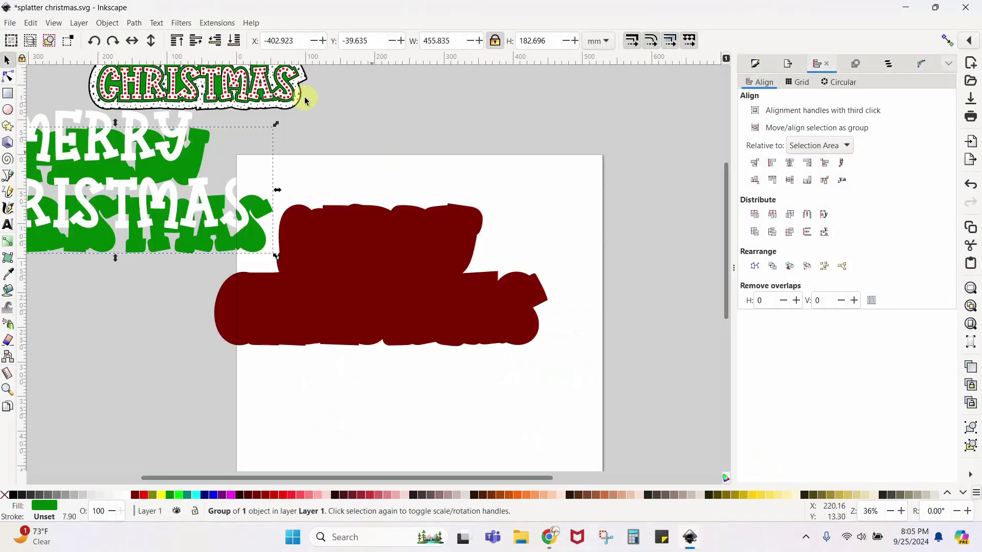
Import the dots_pat4_bw_09 image from the dots folder into the document
{"action": "left_click", "coordinate": [10, 23]}
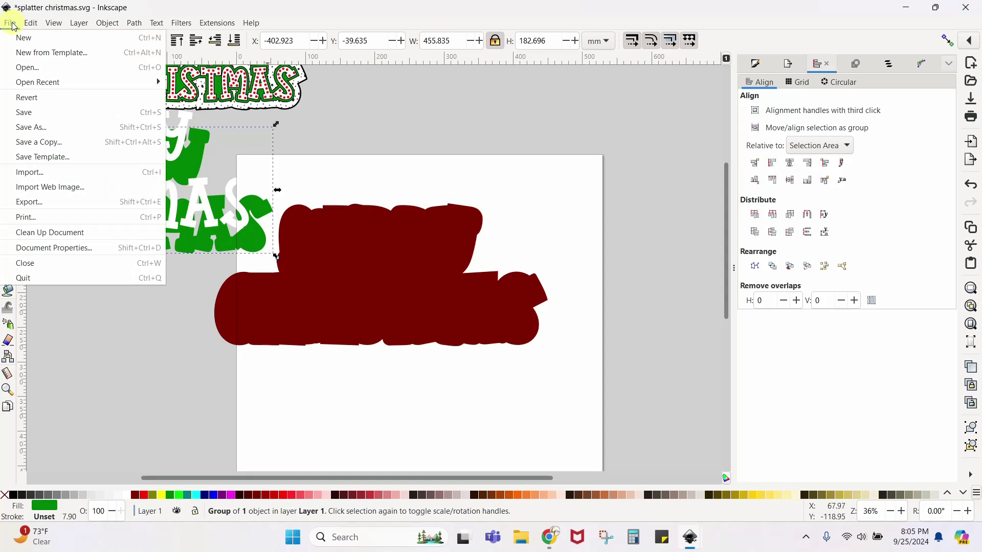
{"action": "left_click", "coordinate": [27, 173]}
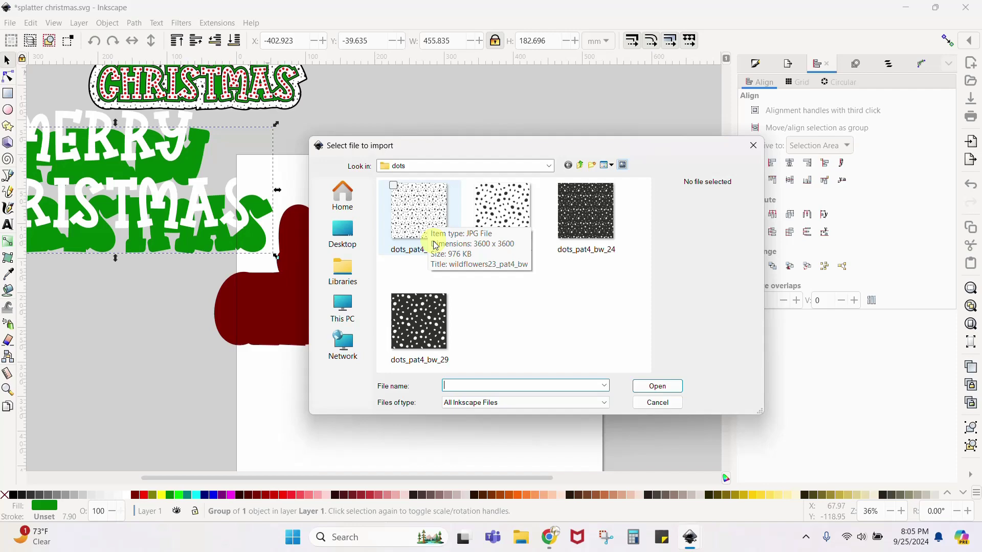
{"action": "left_click", "coordinate": [450, 227]}
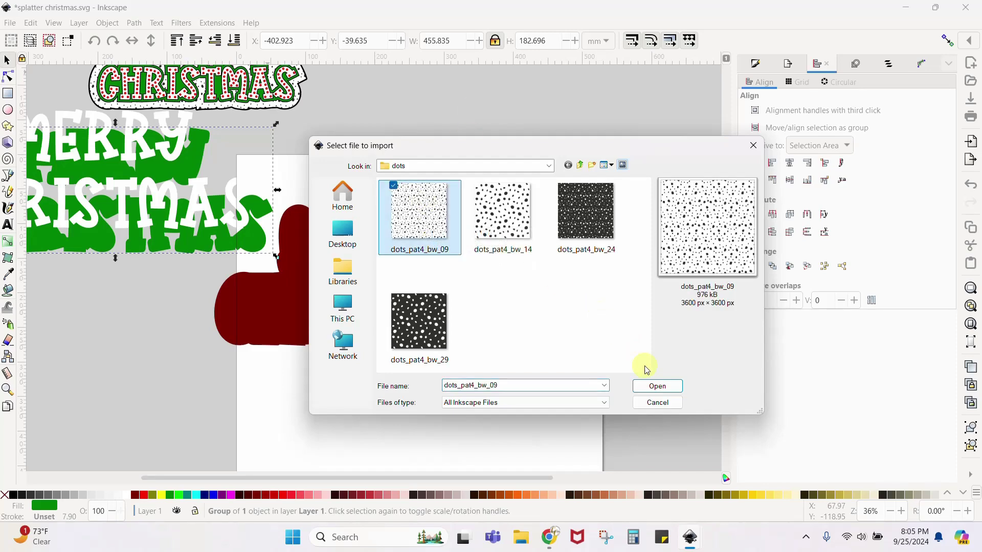
{"action": "left_click", "coordinate": [657, 386]}
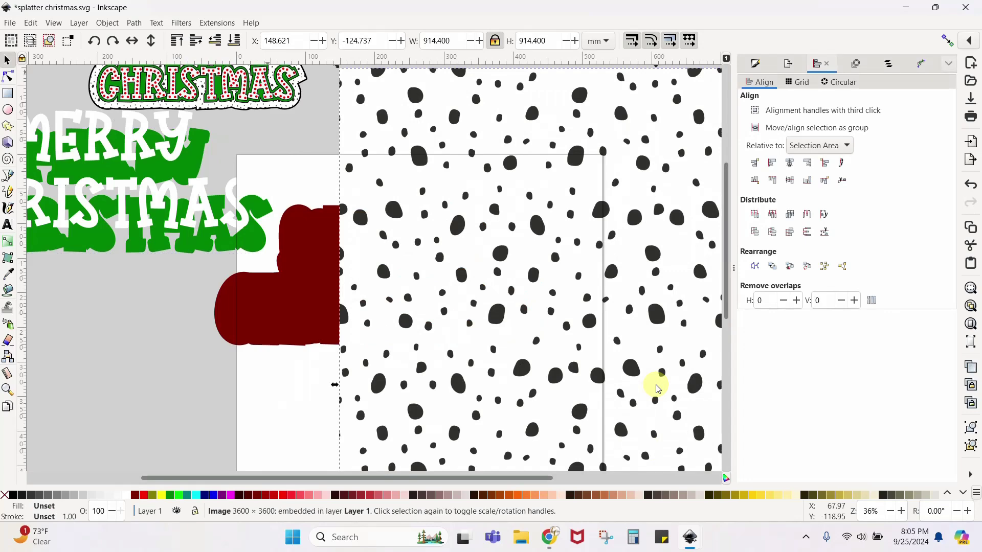
Scale the dotted pattern image down to about 239 mm square and place it over the dark red silhouette
{"action": "key", "text": "minus"}
{"action": "key", "text": "minus"}
{"action": "key", "text": "minus"}
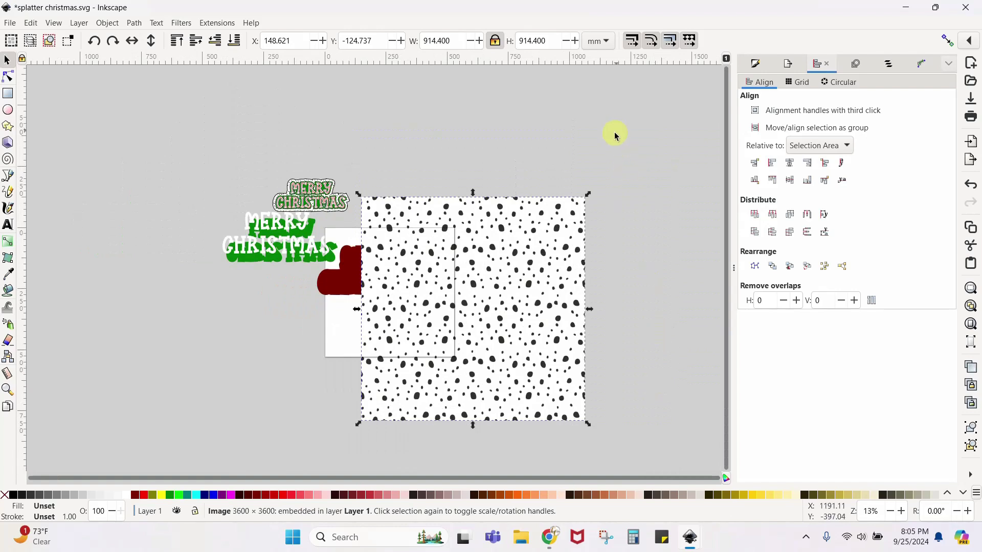
{"action": "left_click_drag", "start_coordinate": [586, 194], "coordinate": [447, 361]}
{"action": "left_click_drag", "start_coordinate": [386, 393], "coordinate": [353, 269]}
{"action": "scroll", "coordinate": [354, 273], "scroll_direction": "up", "scroll_amount": 3, "text": "ctrl"}
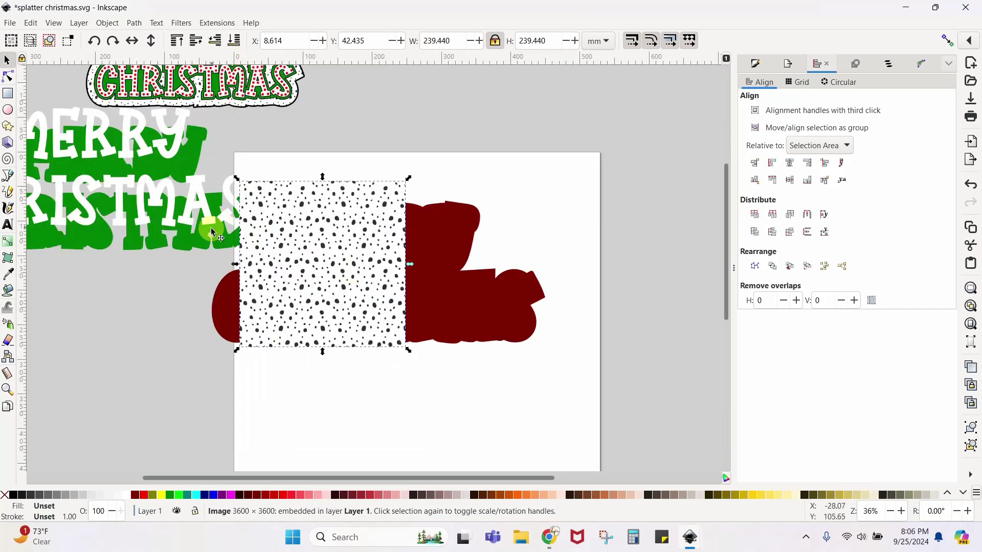
Move the green and white lettering farther from the page and shift the dotted image over the silhouette's left end
{"action": "left_click_drag", "start_coordinate": [210, 228], "coordinate": [147, 129]}
{"action": "left_click_drag", "start_coordinate": [170, 218], "coordinate": [124, 116]}
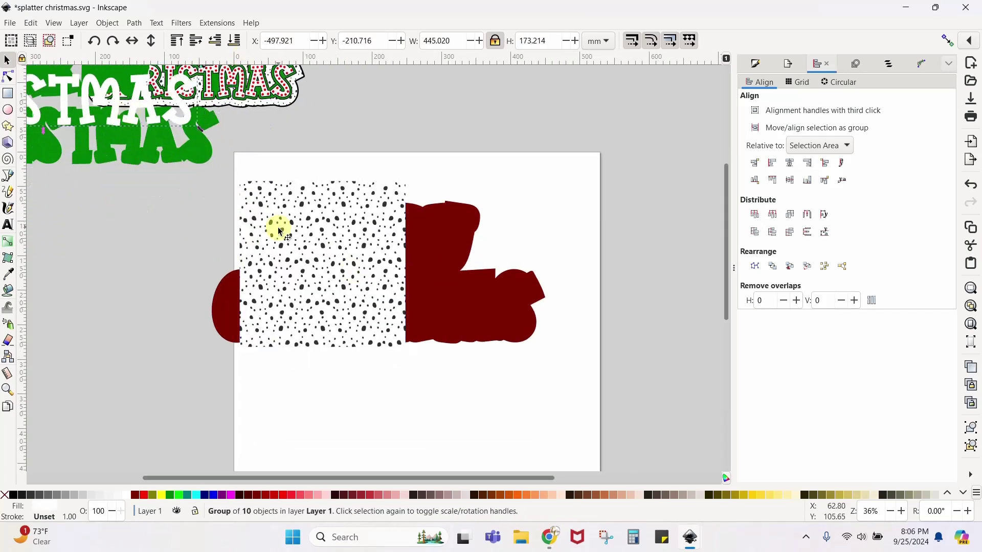
{"action": "left_click_drag", "start_coordinate": [315, 248], "coordinate": [287, 251]}
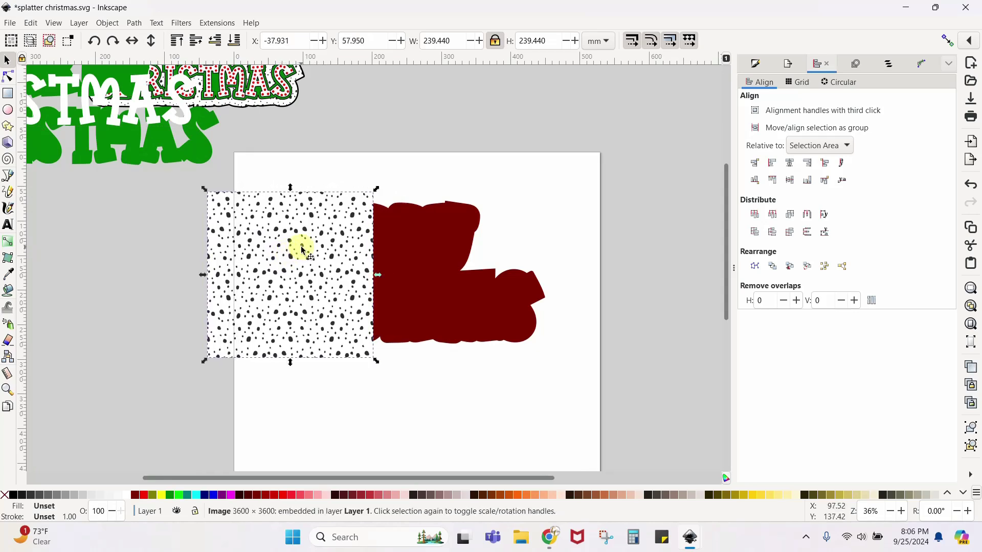
Duplicate the dotted image, place the copy directly to its right to continue the pattern, and group both images
{"action": "right_click", "coordinate": [303, 250]}
{"action": "left_click", "coordinate": [310, 300]}
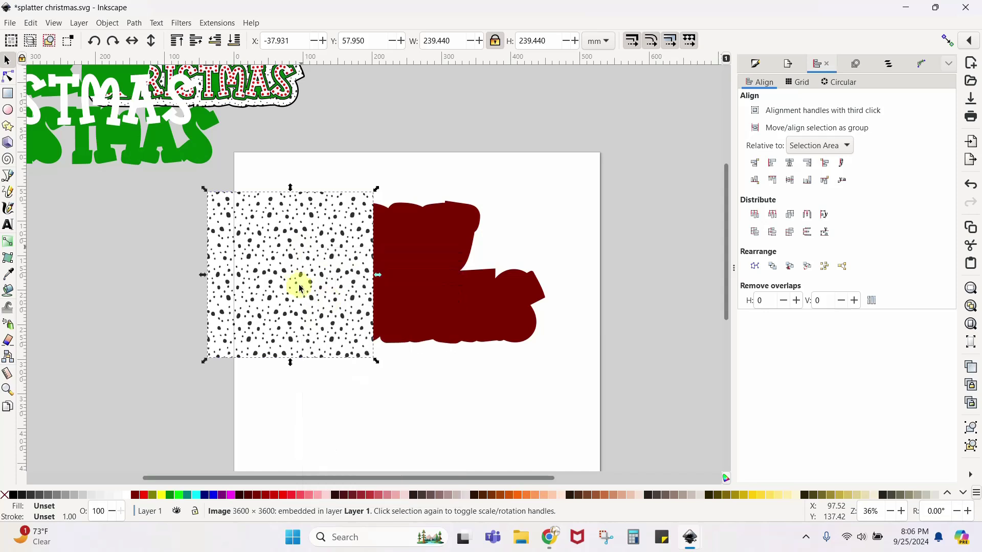
{"action": "left_click_drag", "start_coordinate": [298, 284], "coordinate": [460, 281]}
{"action": "left_click", "coordinate": [489, 417]}
{"action": "left_click", "coordinate": [259, 281]}
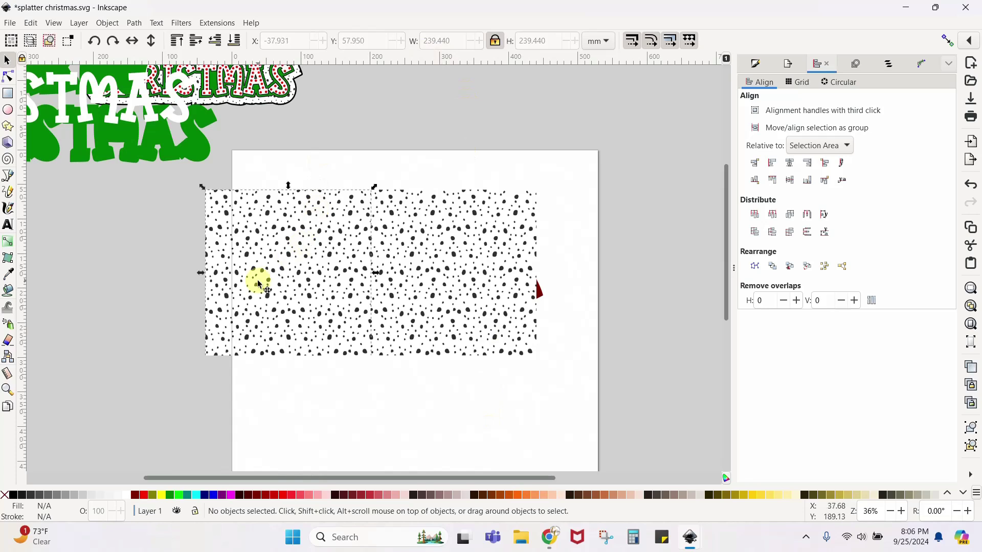
{"action": "left_click", "coordinate": [437, 288], "text": "shift"}
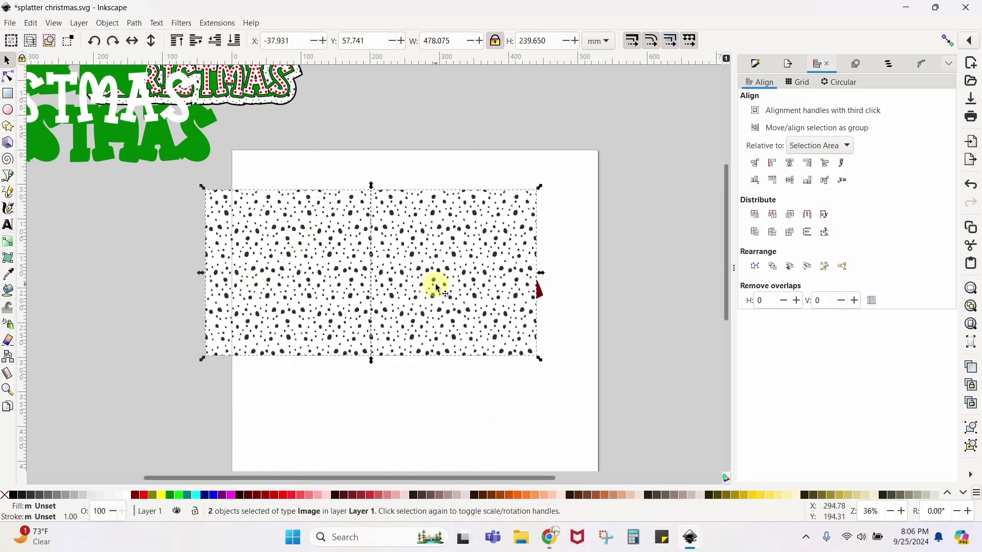
{"action": "right_click", "coordinate": [436, 283]}
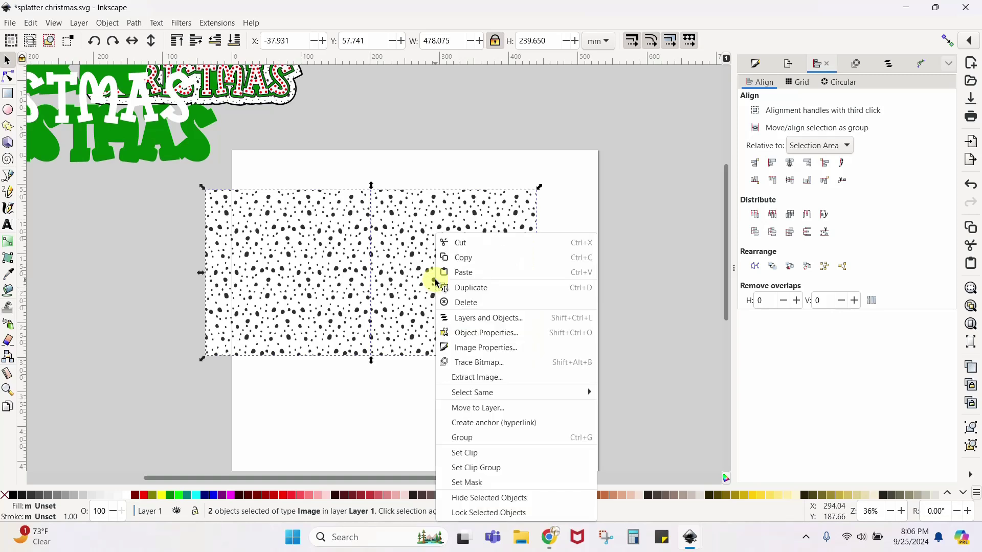
{"action": "left_click", "coordinate": [486, 437]}
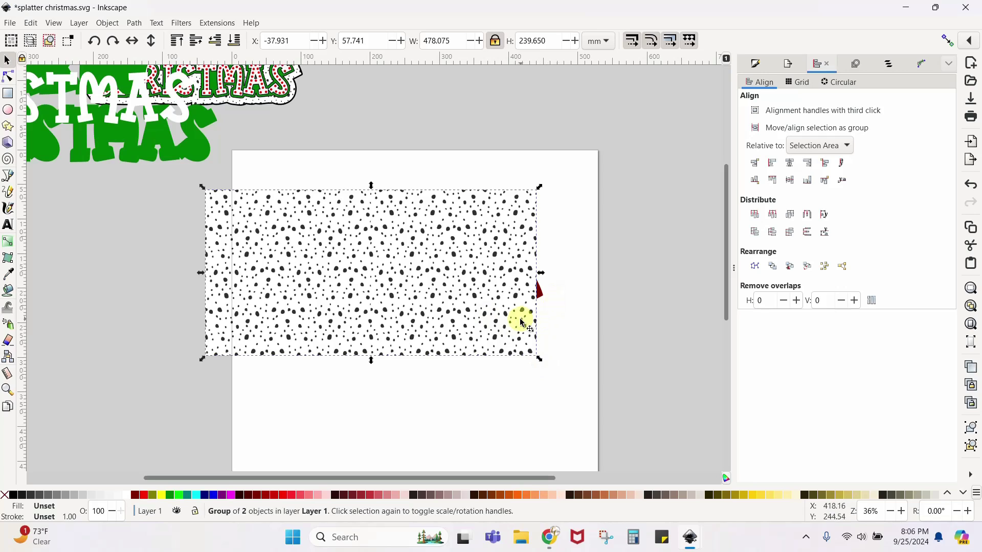
Enlarge the dotted pattern group proportionally to about 490 mm wide and position it to cover the whole silhouette
{"action": "left_click_drag", "start_coordinate": [484, 352], "coordinate": [480, 417]}
{"action": "left_click_drag", "start_coordinate": [467, 335], "coordinate": [464, 275]}
{"action": "left_click_drag", "start_coordinate": [541, 355], "coordinate": [552, 363]}
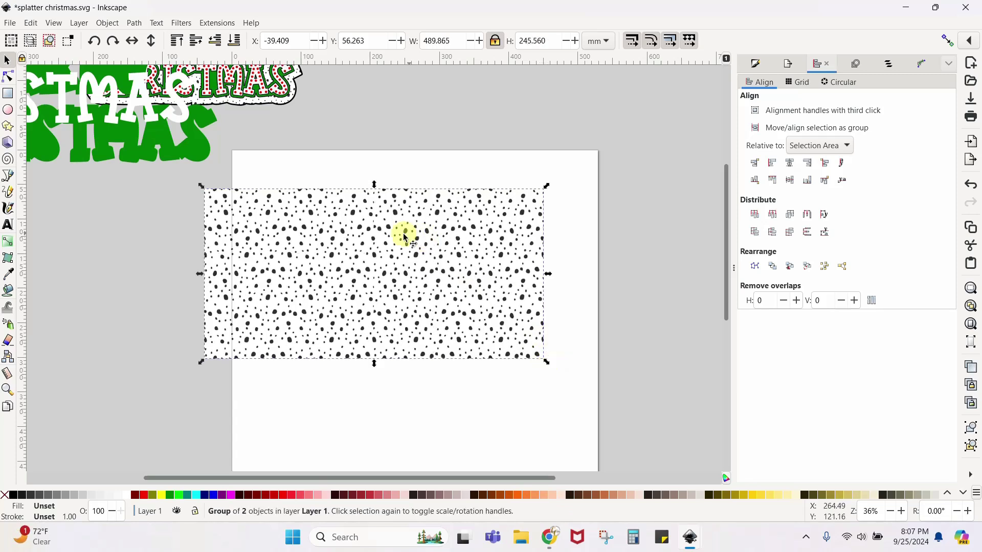
{"action": "left_click_drag", "start_coordinate": [415, 288], "coordinate": [406, 303]}
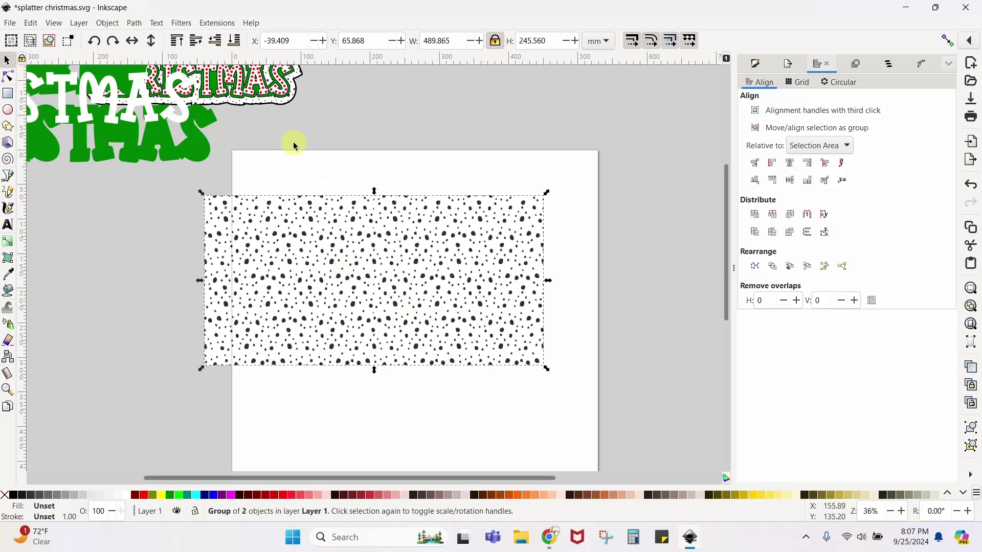
Lower the dotted pattern group to the bottom and position the dark red silhouette fully inside its area
{"action": "left_click", "coordinate": [234, 49]}
{"action": "left_click_drag", "start_coordinate": [403, 259], "coordinate": [394, 275]}
{"action": "left_click", "coordinate": [422, 404]}
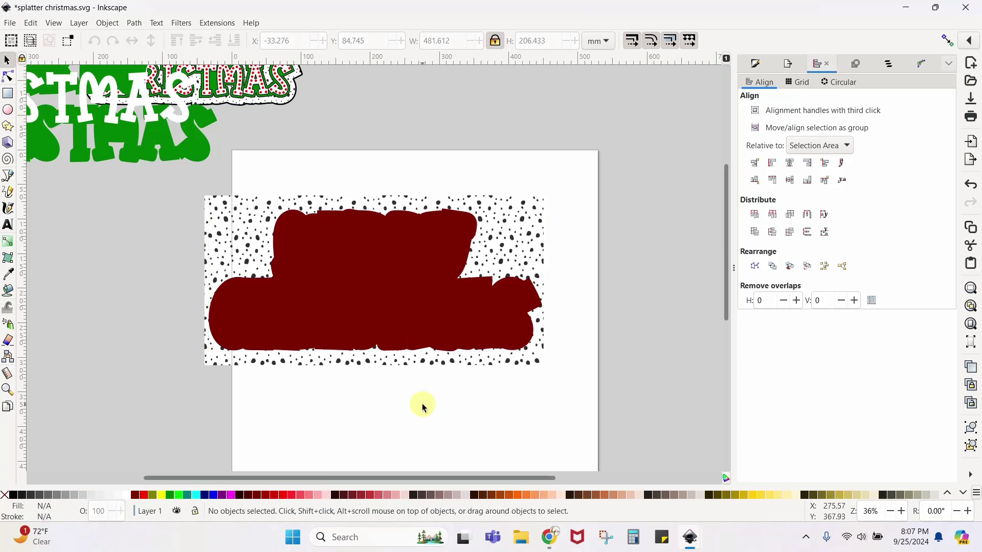
Select the dark red silhouette and the dotted pattern group, and clip the pattern to the silhouette's shape
{"action": "left_click_drag", "start_coordinate": [185, 173], "coordinate": [604, 435]}
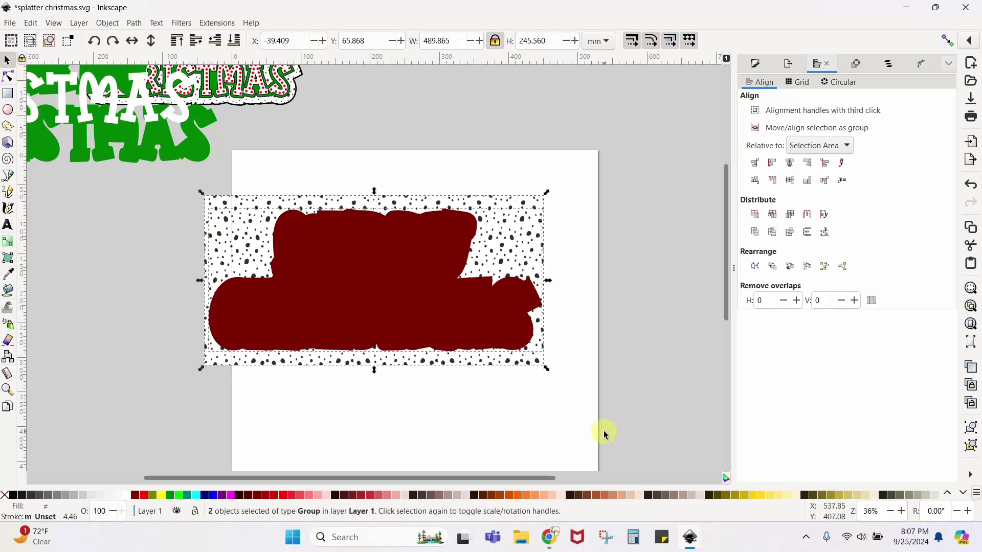
{"action": "left_click", "coordinate": [501, 393]}
{"action": "left_click", "coordinate": [414, 289]}
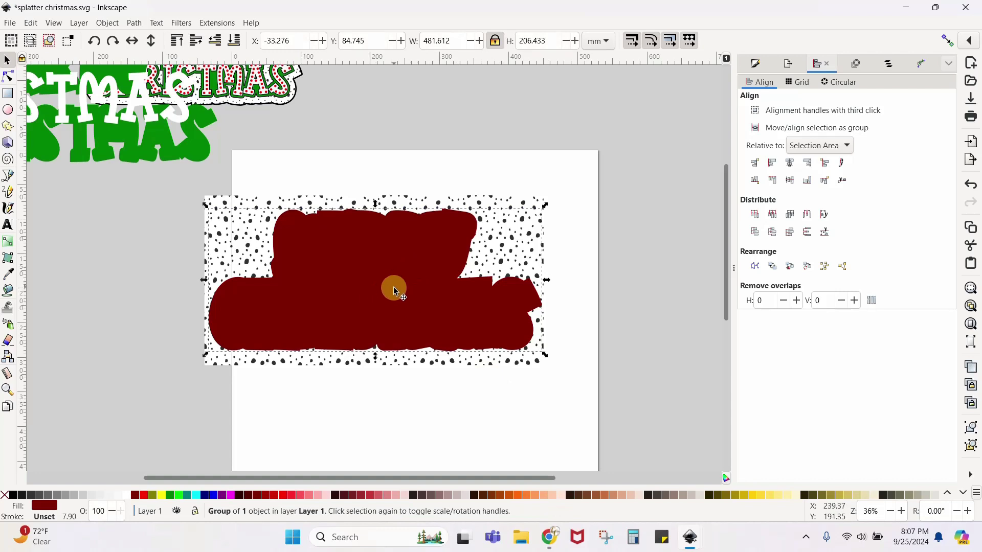
{"action": "left_click", "coordinate": [501, 197], "text": "shift"}
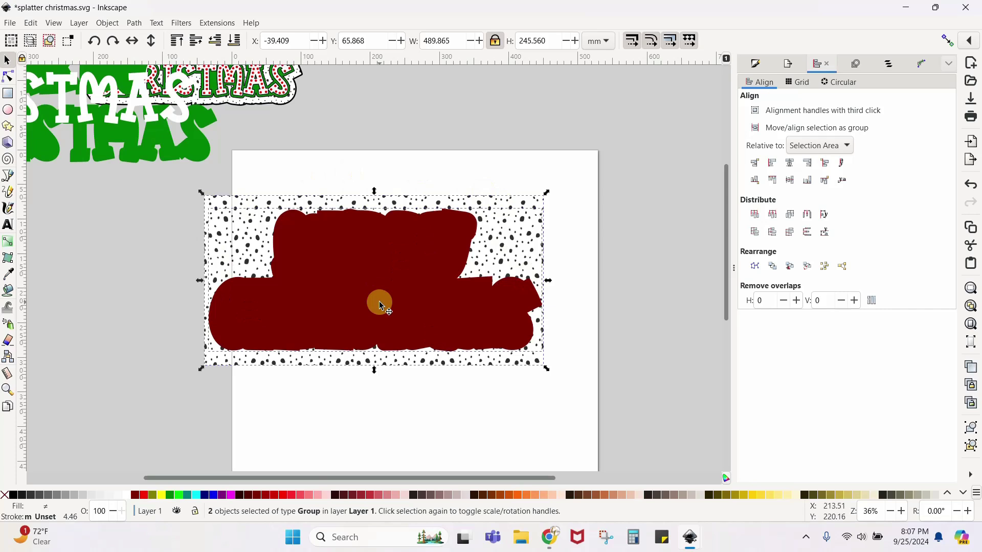
{"action": "left_click", "coordinate": [113, 24]}
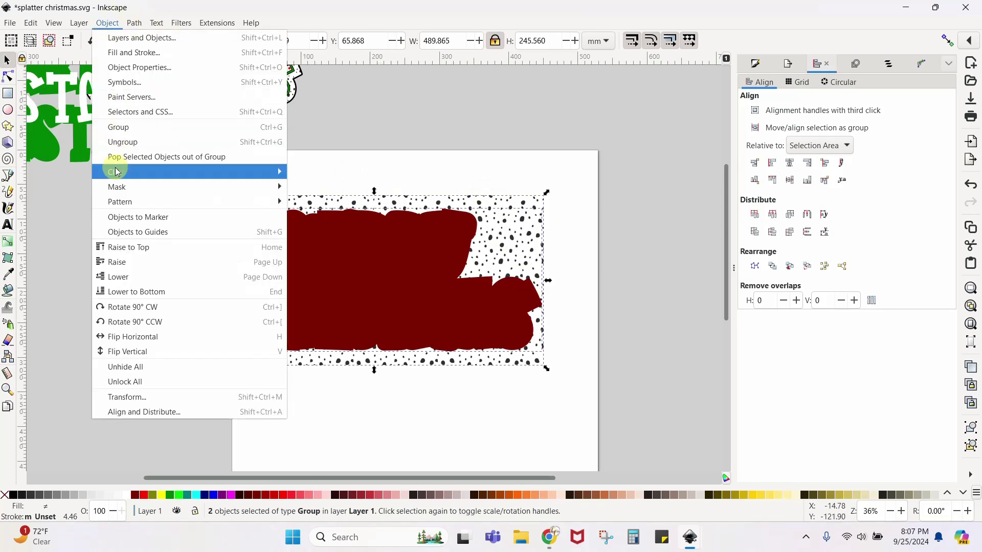
{"action": "mouse_move", "coordinate": [276, 172]}
{"action": "left_click", "coordinate": [339, 171]}
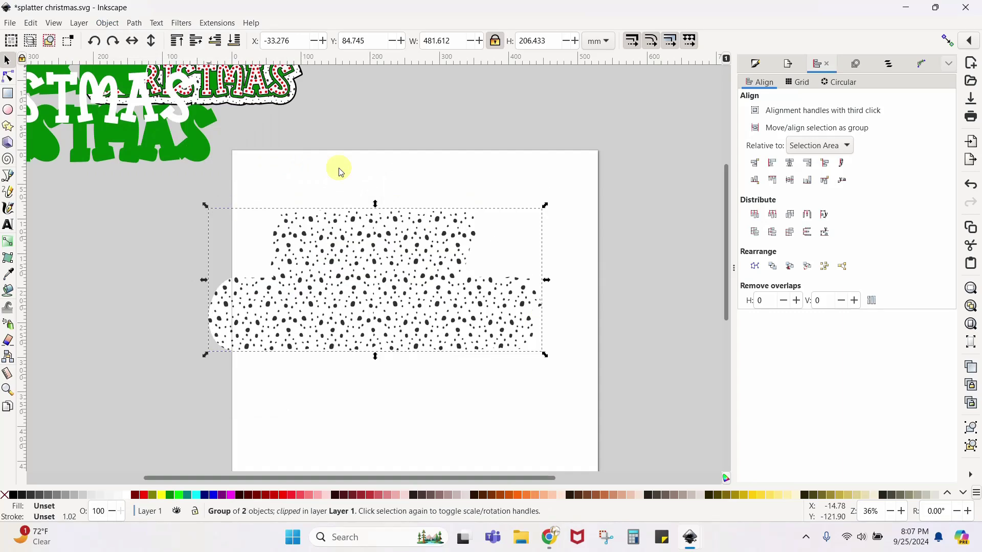
Stack the green and white lettering over the dotted background and centre all three groups on a common vertical axis
{"action": "left_click", "coordinate": [354, 115]}
{"action": "scroll", "coordinate": [353, 116], "scroll_direction": "up", "scroll_amount": 6}
{"action": "scroll", "coordinate": [354, 116], "scroll_direction": "down", "scroll_amount": 2}
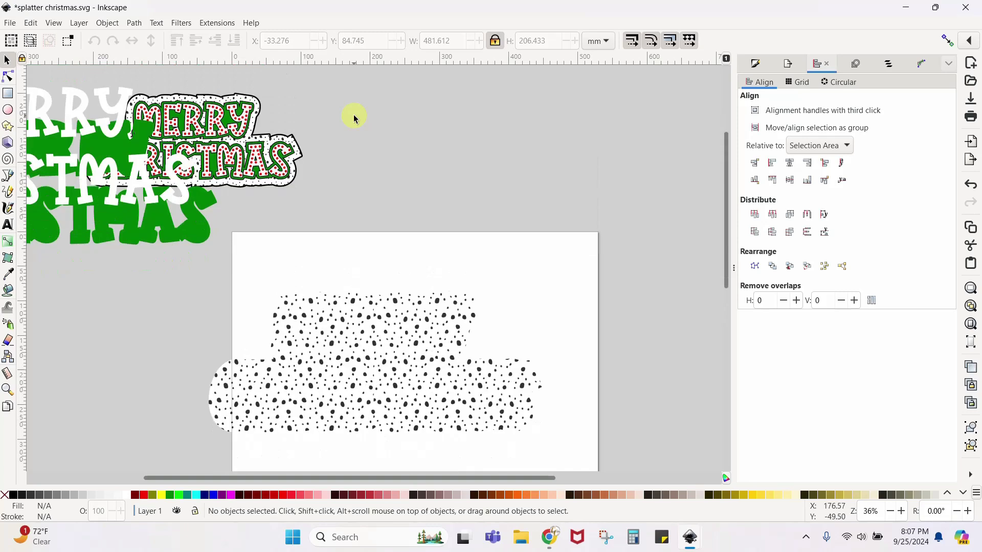
{"action": "left_click_drag", "start_coordinate": [184, 239], "coordinate": [509, 408]}
{"action": "left_click_drag", "start_coordinate": [138, 210], "coordinate": [438, 385]}
{"action": "scroll", "coordinate": [478, 241], "scroll_direction": "down", "scroll_amount": 2}
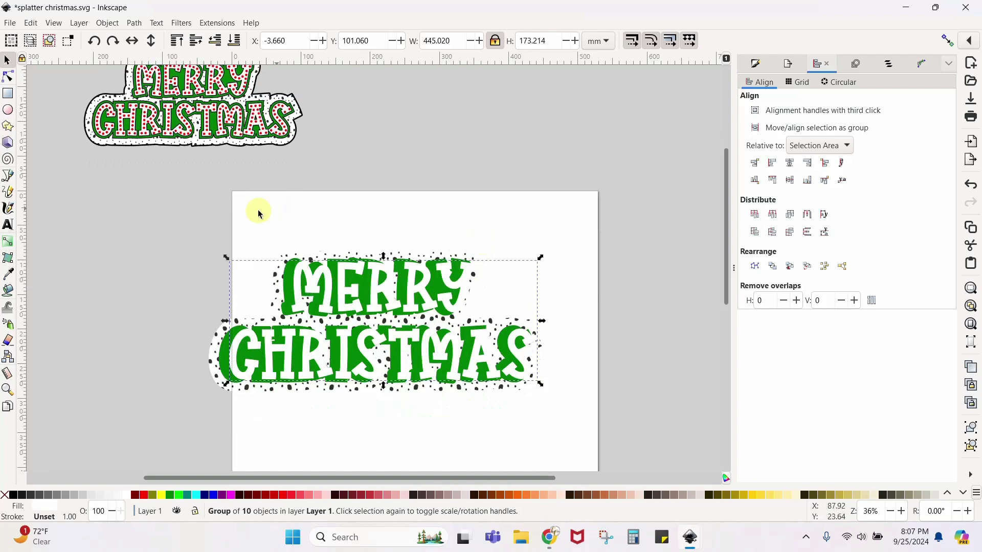
{"action": "left_click_drag", "start_coordinate": [175, 179], "coordinate": [599, 419]}
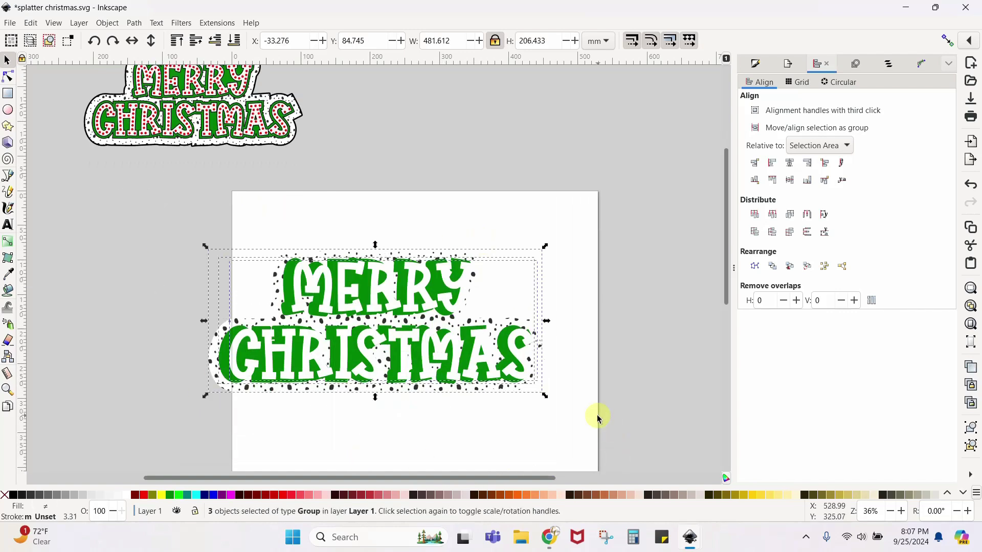
{"action": "left_click", "coordinate": [789, 162]}
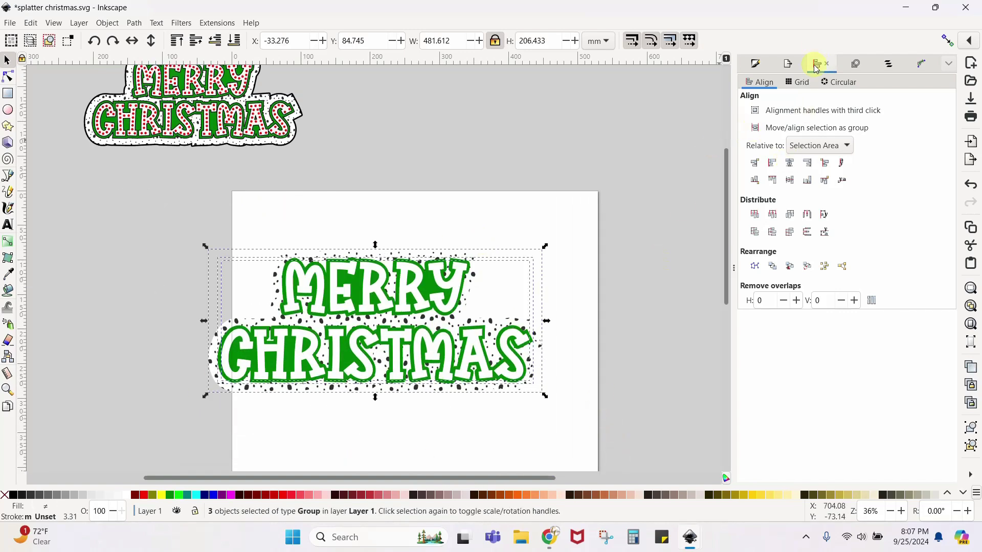
Centre the three stacked groups on a common horizontal axis and move the finished reference design down beside the page
{"action": "left_click", "coordinate": [791, 181]}
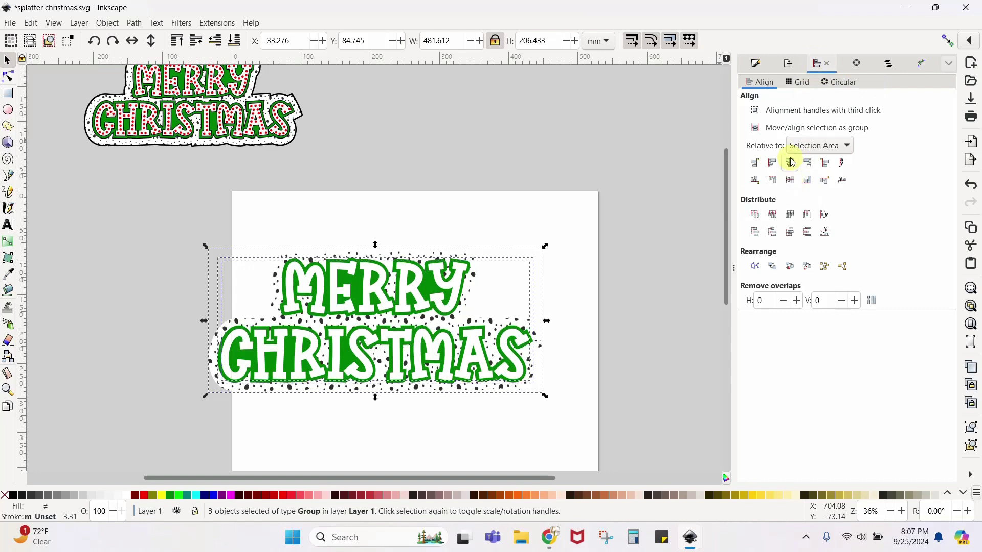
{"action": "left_click", "coordinate": [392, 410]}
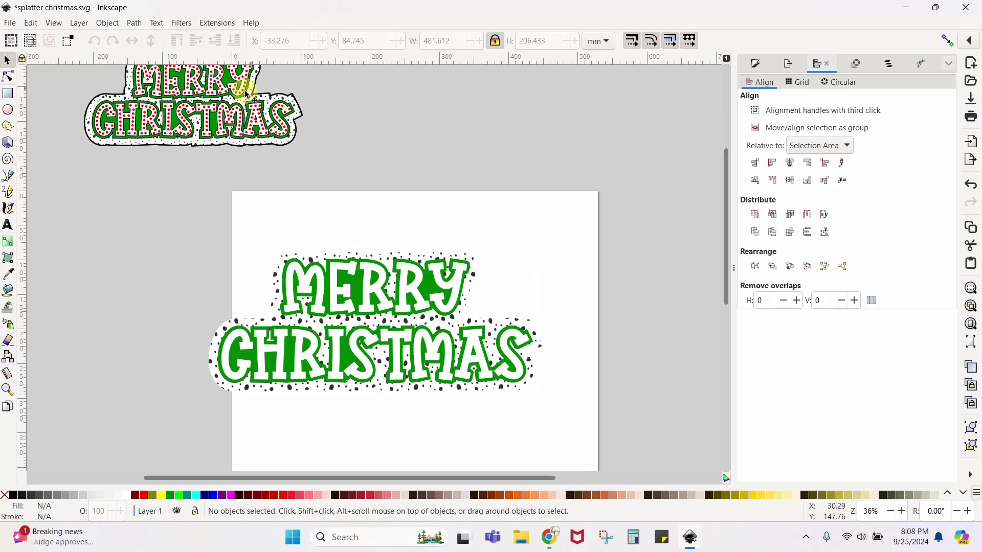
{"action": "left_click_drag", "start_coordinate": [224, 105], "coordinate": [187, 195]}
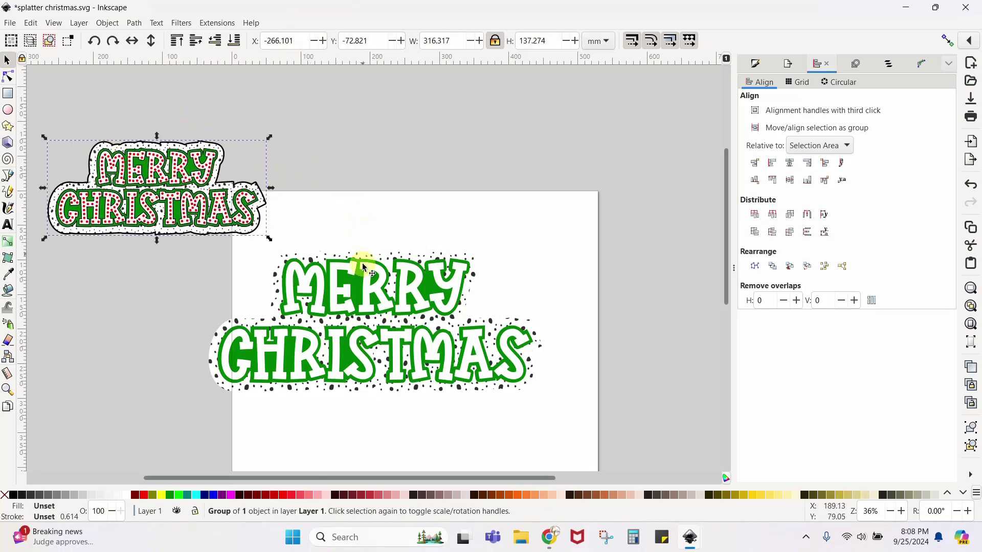
Select the white Merry Christmas lettering and give it a flat black stroke
{"action": "left_click", "coordinate": [373, 292]}
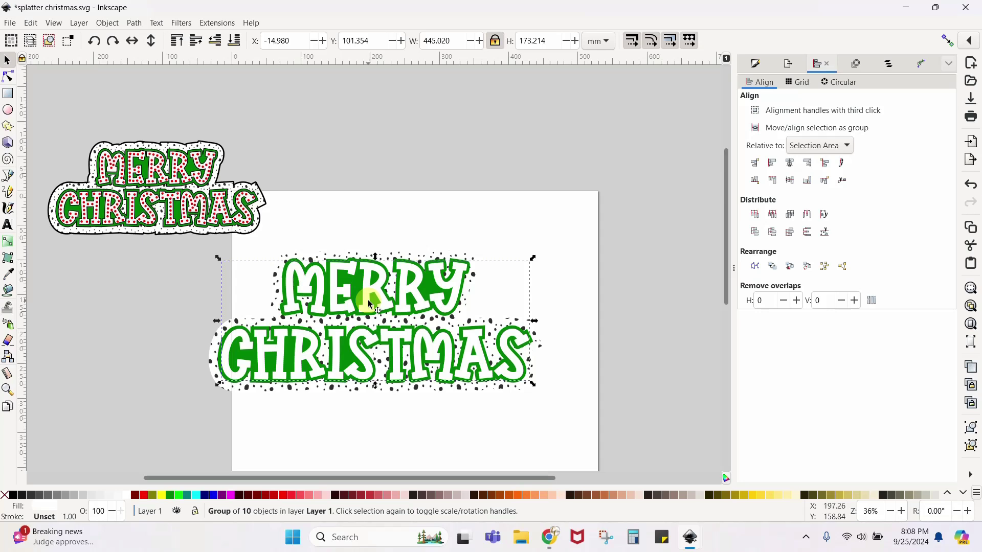
{"action": "left_click", "coordinate": [755, 65]}
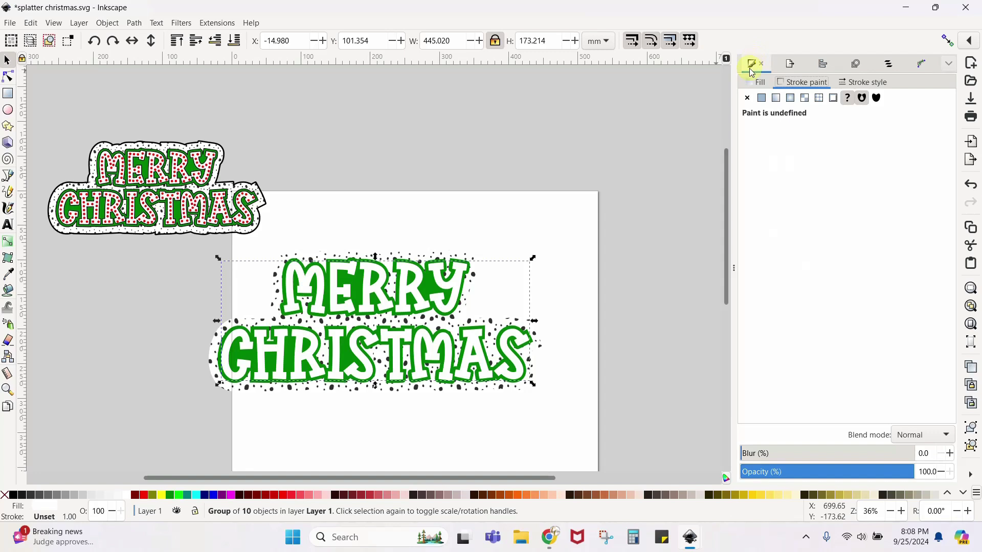
{"action": "left_click", "coordinate": [949, 64]}
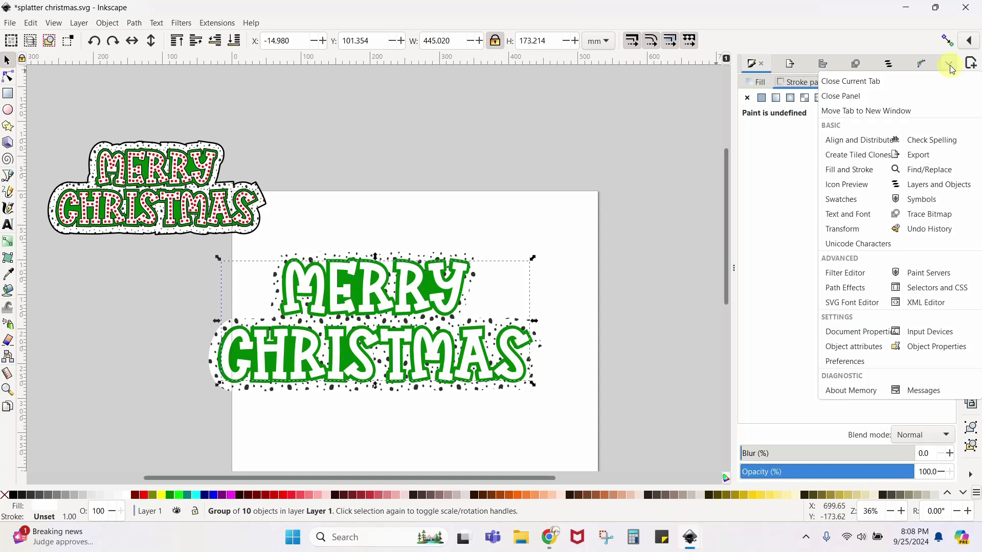
{"action": "left_click", "coordinate": [854, 174]}
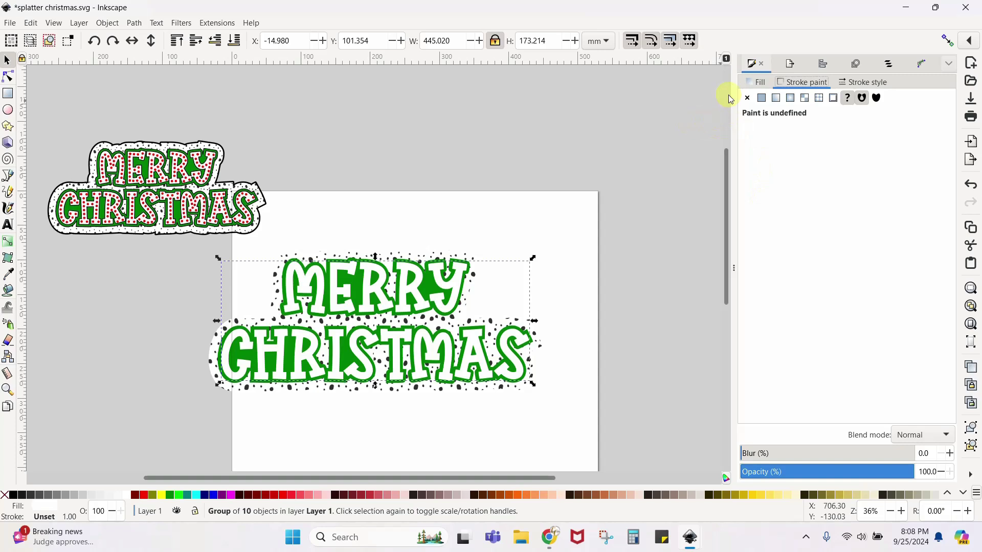
{"action": "left_click", "coordinate": [758, 86]}
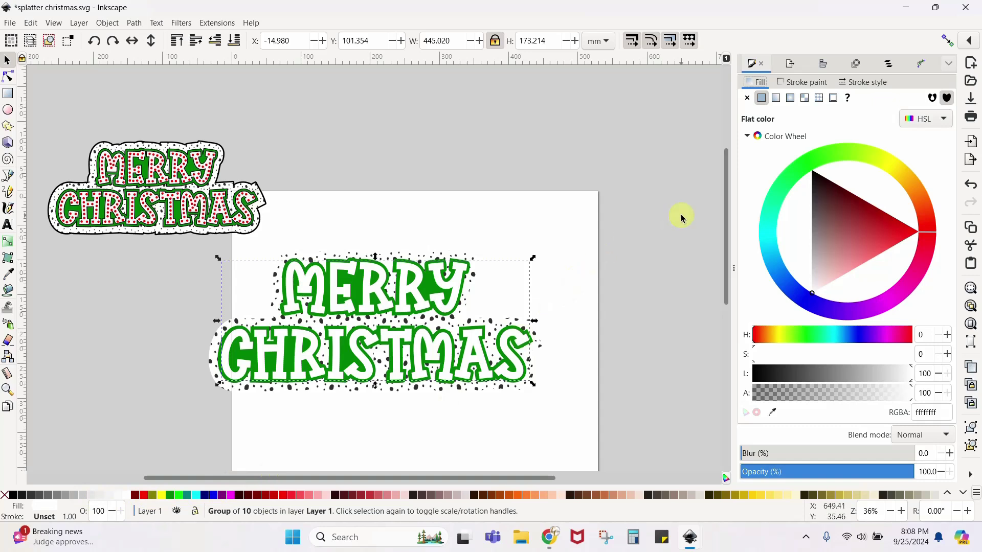
{"action": "left_click", "coordinate": [806, 85]}
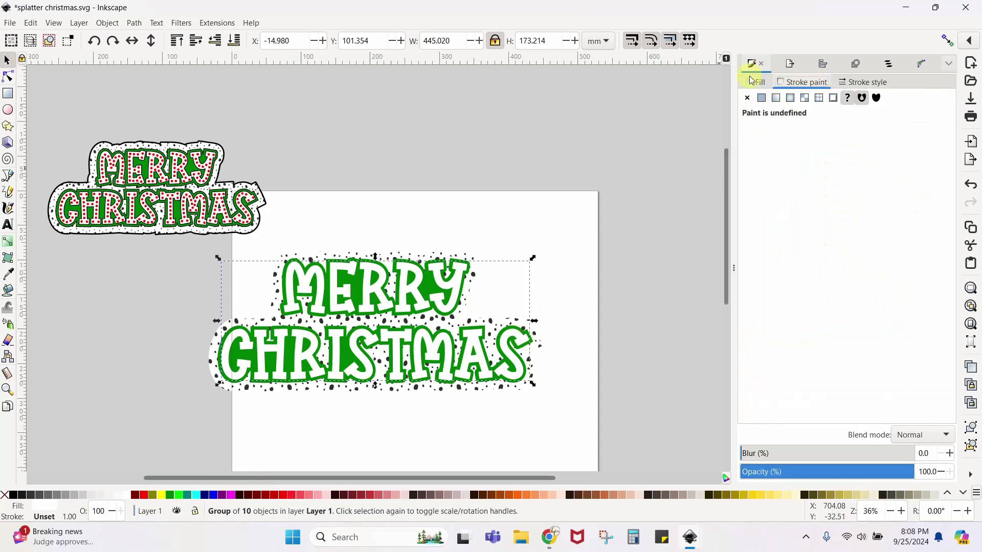
{"action": "left_click", "coordinate": [748, 98]}
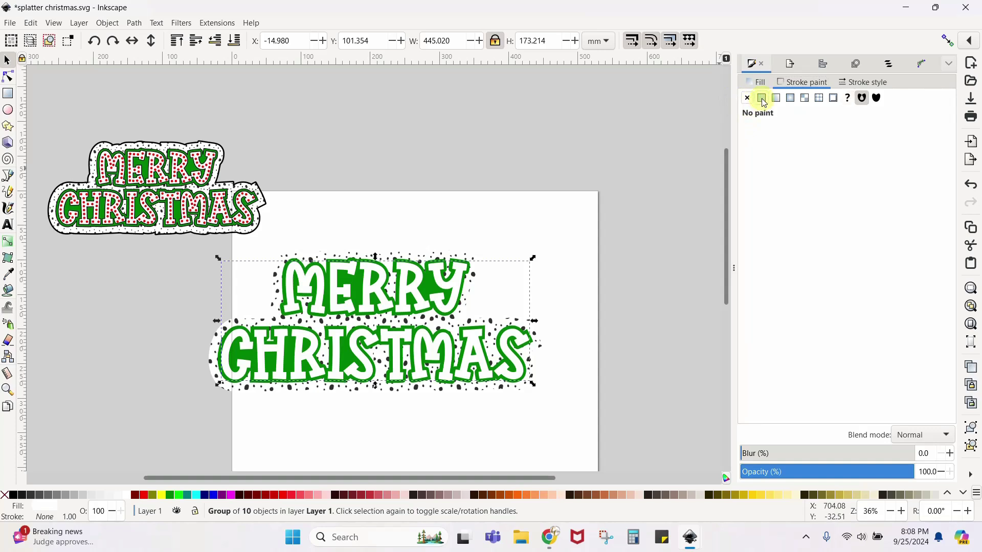
{"action": "left_click", "coordinate": [762, 100]}
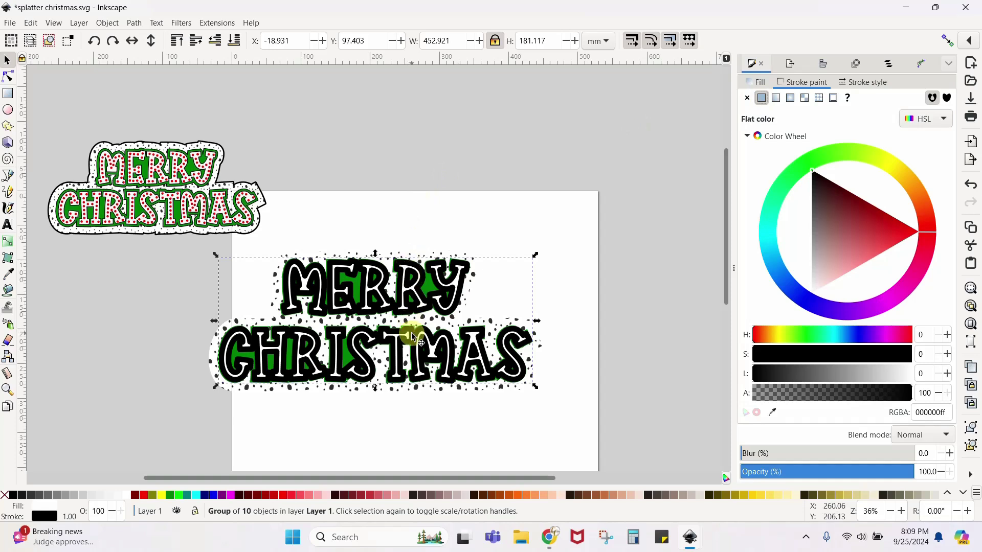
Set the white lettering's stroke width to 2 mm
{"action": "left_click", "coordinate": [864, 83]}
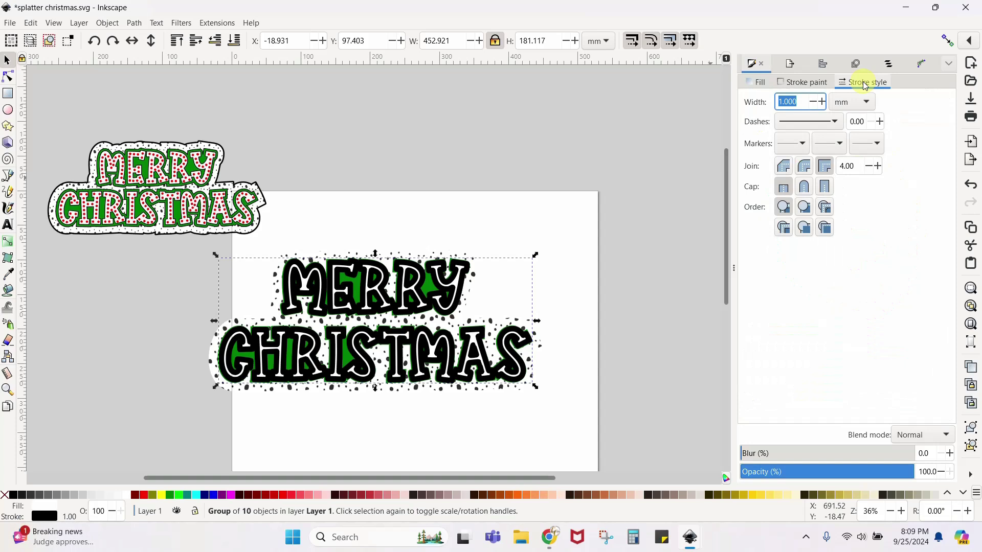
{"action": "type", "text": "0.8"}
{"action": "key", "text": "Return"}
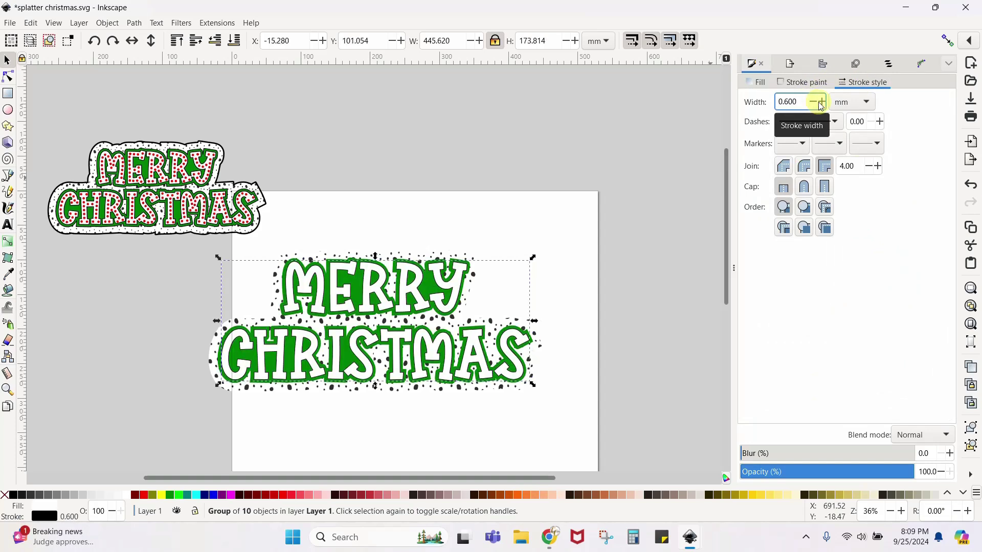
{"action": "scroll", "coordinate": [819, 106], "scroll_direction": "up", "scroll_amount": 6}
{"action": "scroll", "coordinate": [821, 106], "scroll_direction": "up", "scroll_amount": 9}
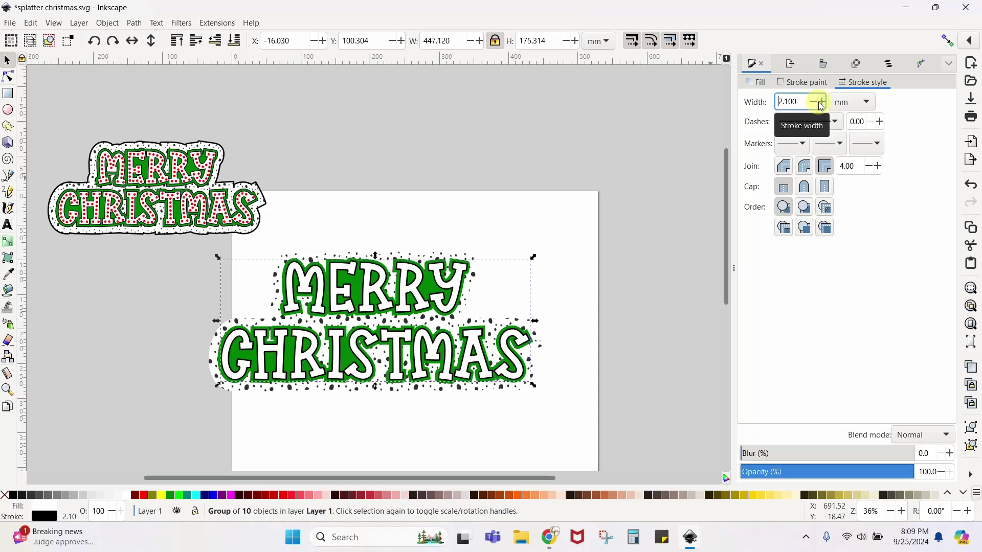
{"action": "left_click_drag", "start_coordinate": [800, 101], "coordinate": [732, 109]}
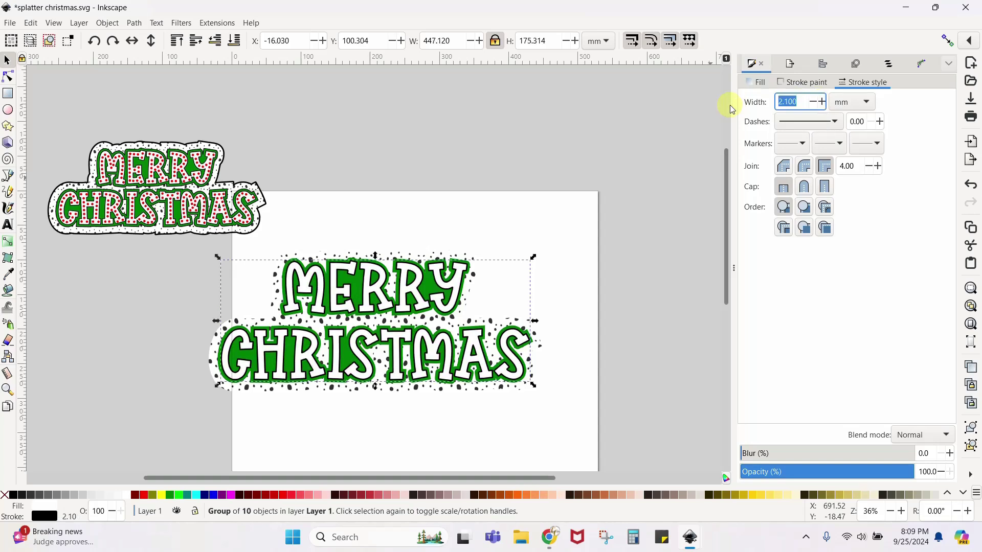
{"action": "key", "text": "Return"}
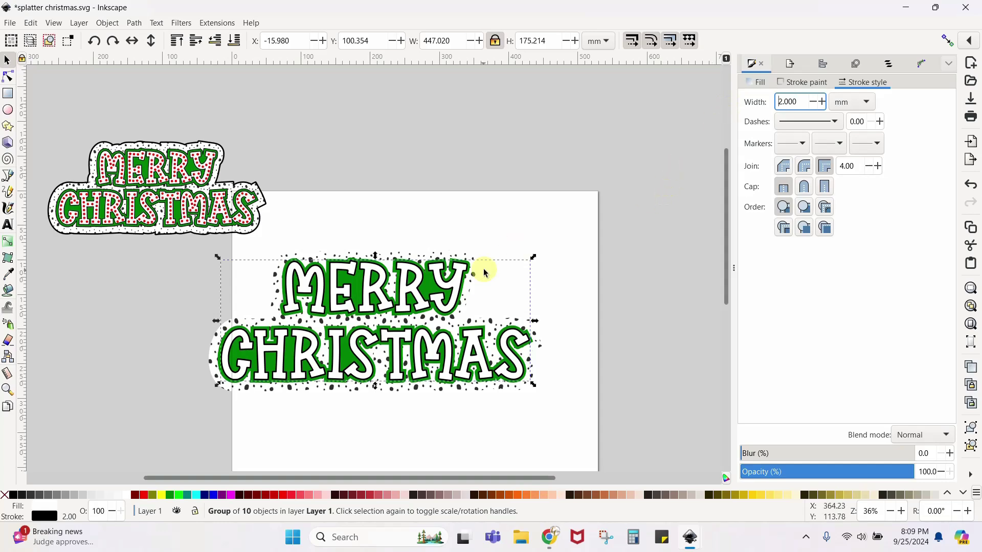
Move the white lettering up off the green layer and give the green layer a flat black stroke
{"action": "left_click_drag", "start_coordinate": [461, 291], "coordinate": [547, 105]}
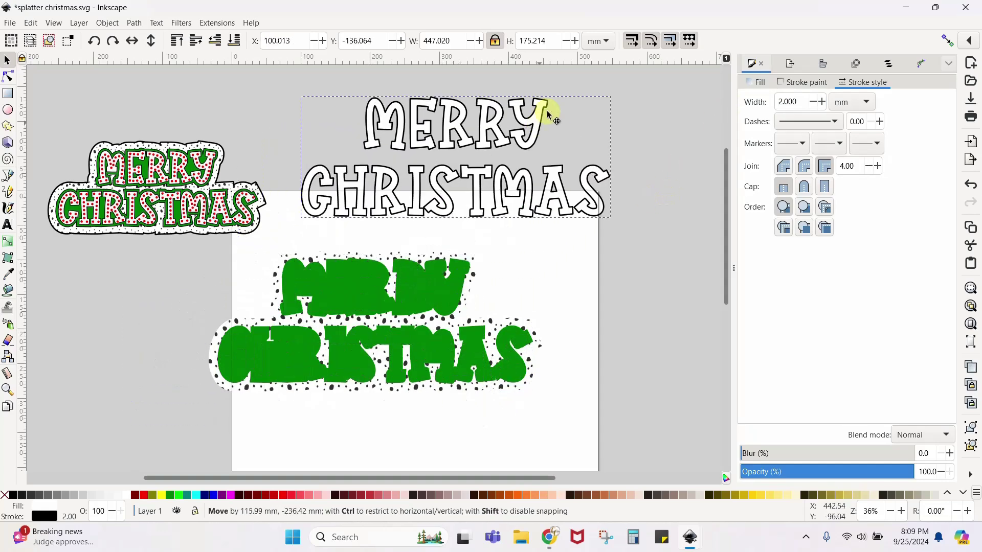
{"action": "left_click", "coordinate": [439, 290]}
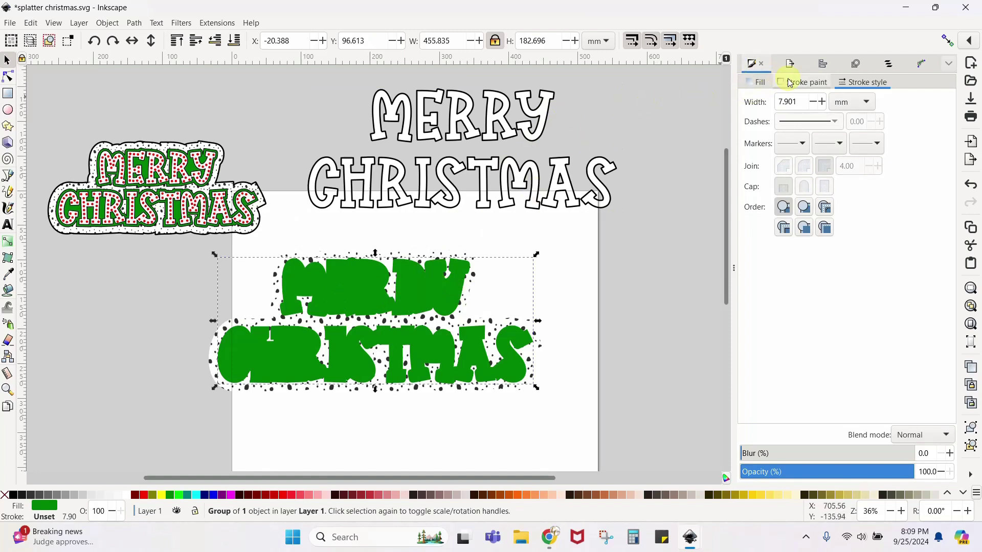
{"action": "left_click", "coordinate": [798, 86]}
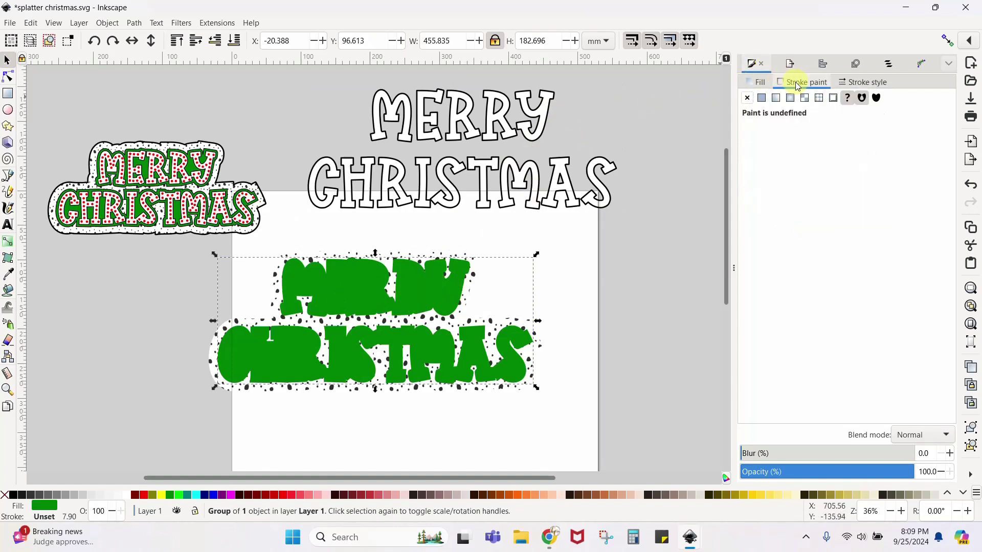
{"action": "left_click", "coordinate": [762, 99]}
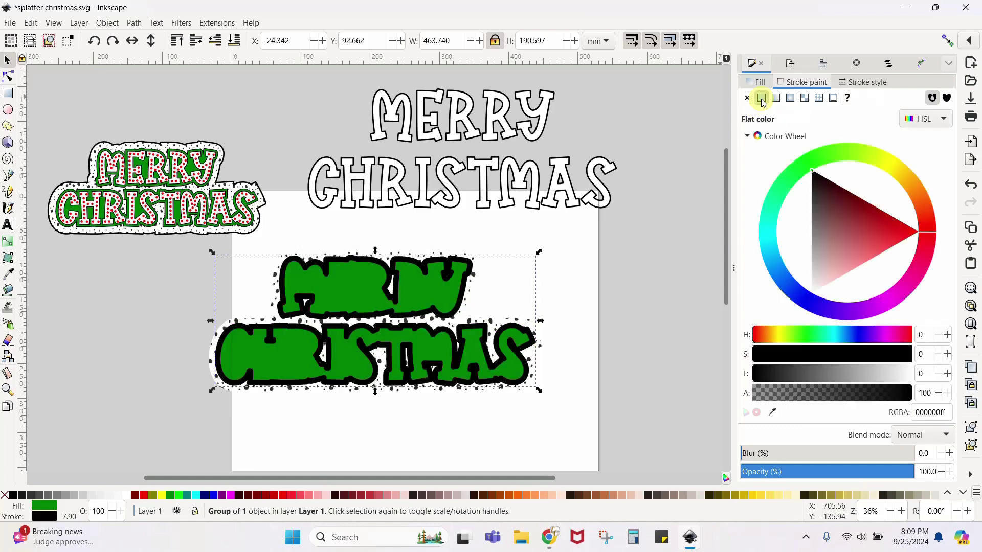
Set the green layer's stroke width to 2 mm and move the layer up behind the white lettering
{"action": "left_click", "coordinate": [863, 82]}
{"action": "double_click", "coordinate": [807, 101]}
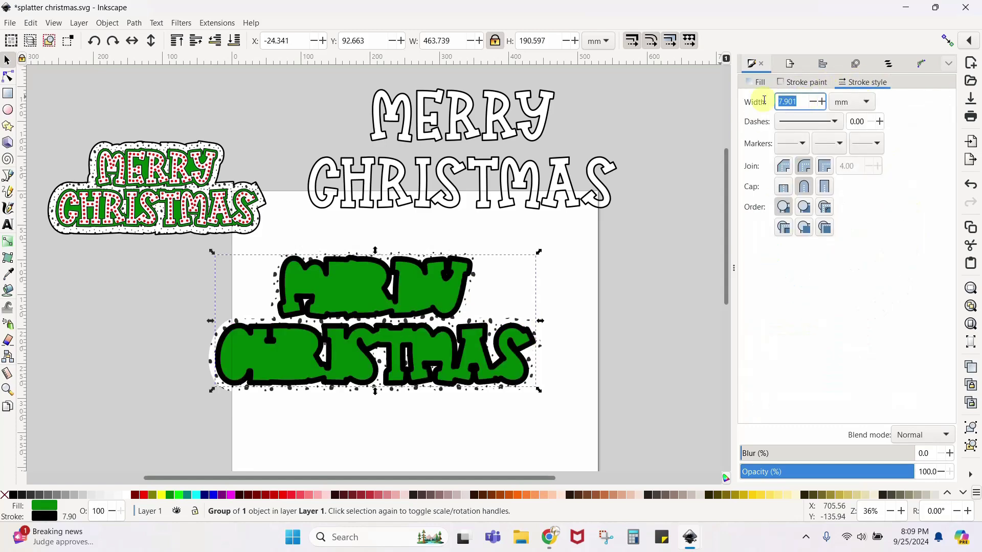
{"action": "type", "text": "2"}
{"action": "key", "text": "Return"}
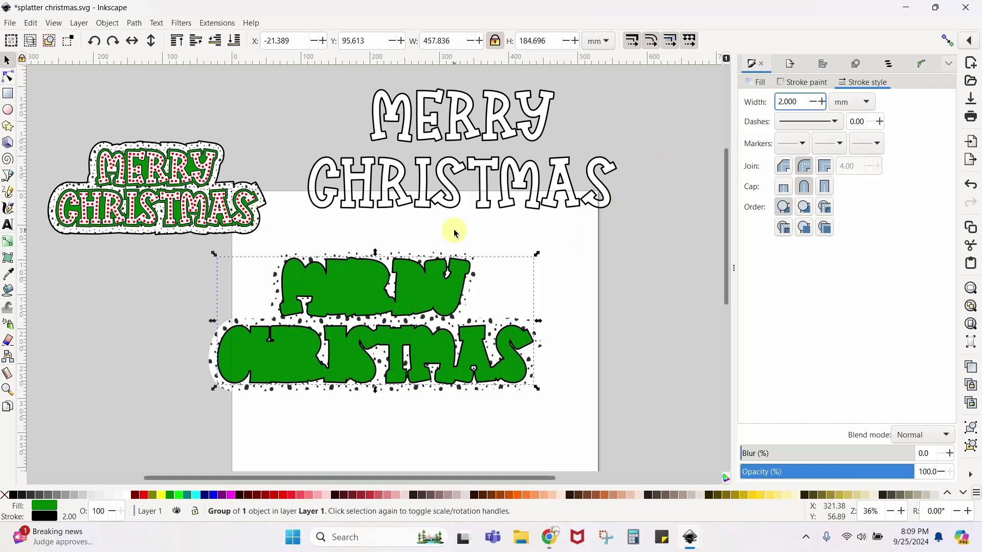
{"action": "left_click_drag", "start_coordinate": [451, 285], "coordinate": [534, 119]}
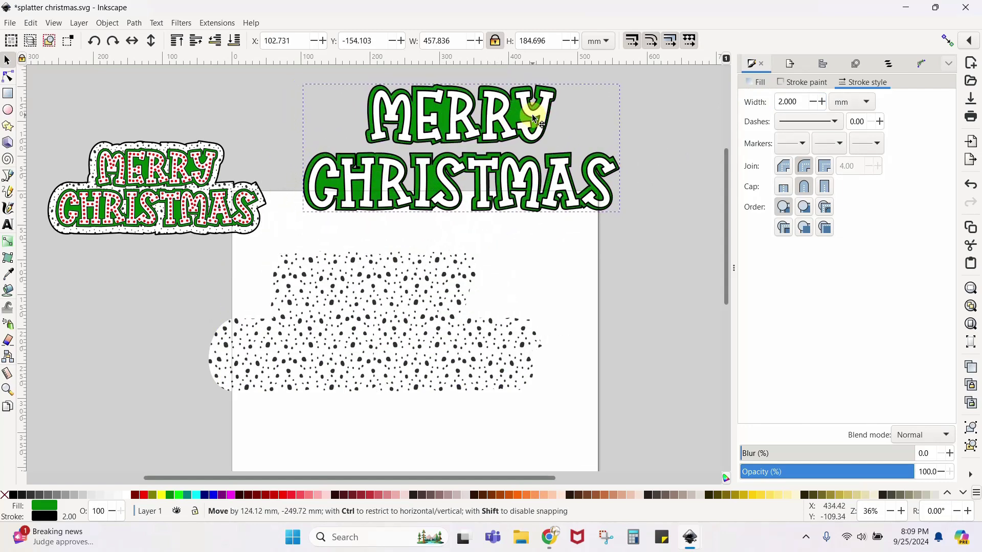
Select the dotted background silhouette and shift it to the middle of the page
{"action": "left_click", "coordinate": [373, 278]}
{"action": "left_click", "coordinate": [756, 82]}
{"action": "left_click_drag", "start_coordinate": [407, 323], "coordinate": [443, 330]}
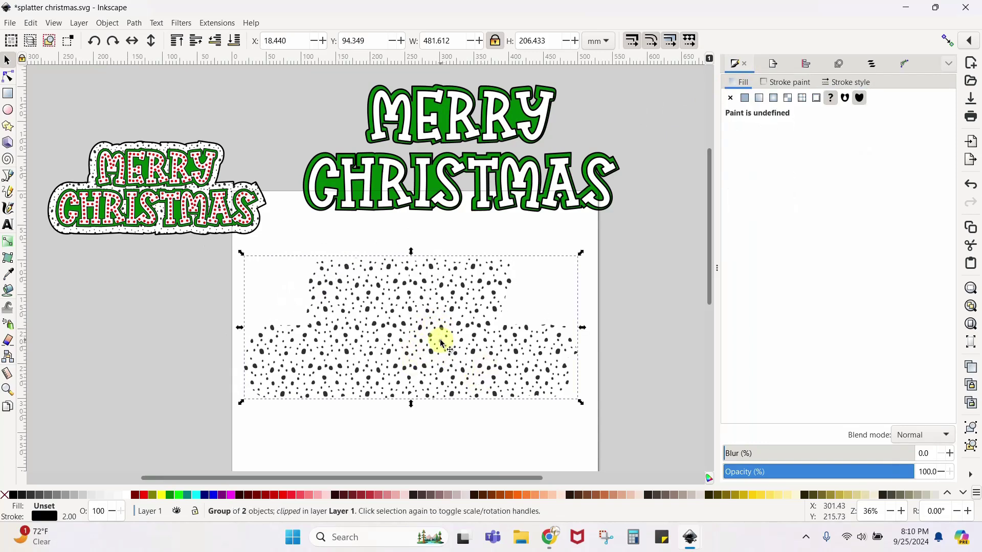
{"action": "left_click_drag", "start_coordinate": [443, 344], "coordinate": [451, 333]}
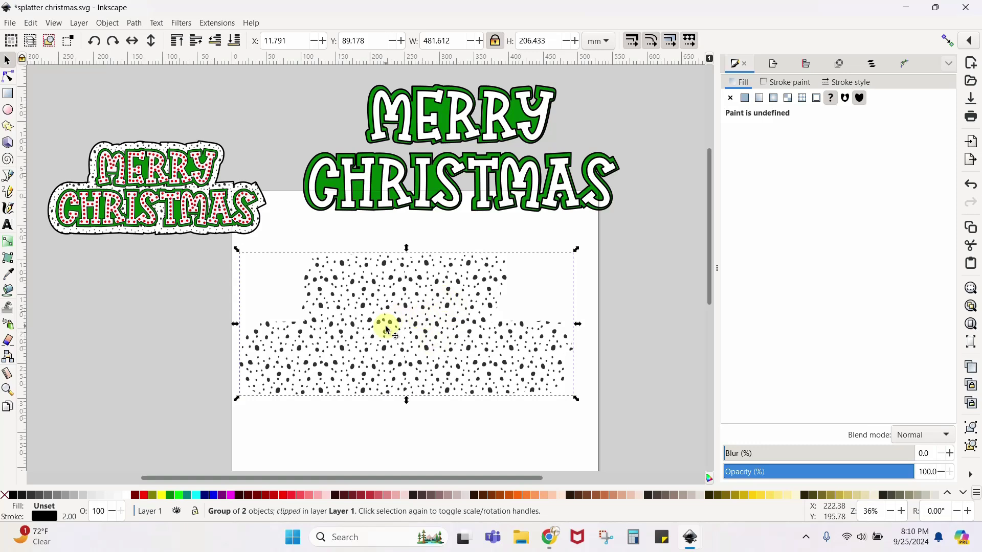
{"action": "right_click", "coordinate": [444, 334]}
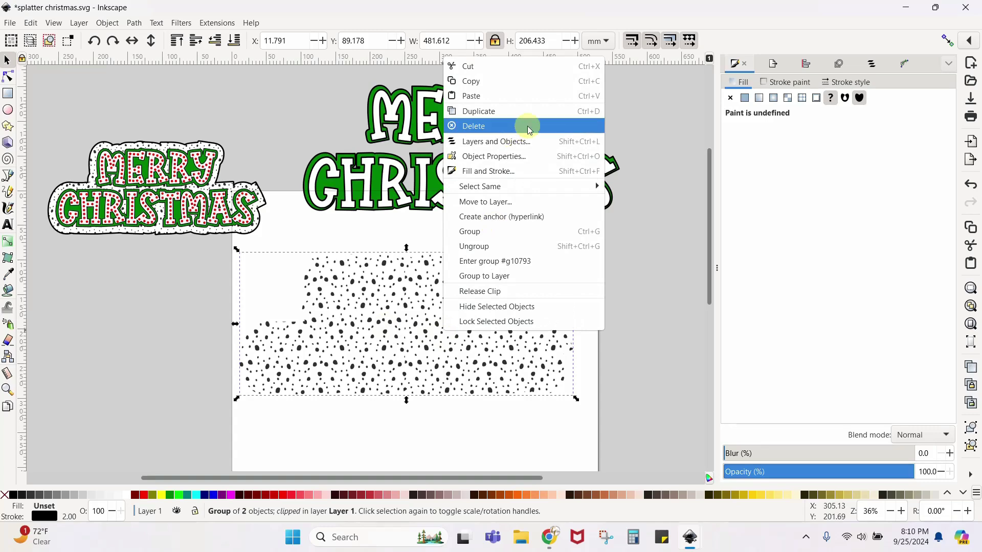
{"action": "left_click", "coordinate": [478, 102]}
{"action": "left_click_drag", "start_coordinate": [436, 335], "coordinate": [214, 352]}
{"action": "left_click", "coordinate": [783, 83]}
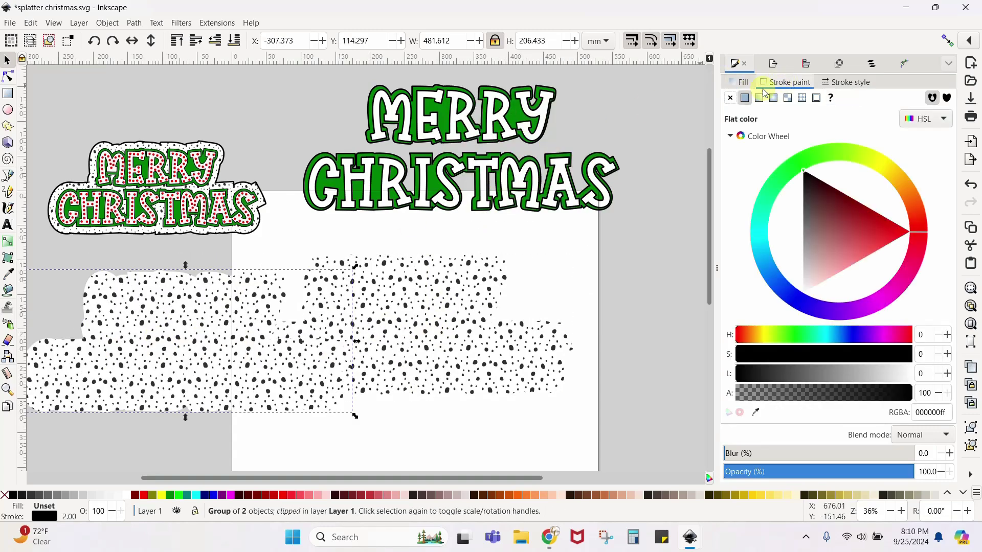
{"action": "left_click", "coordinate": [844, 83]}
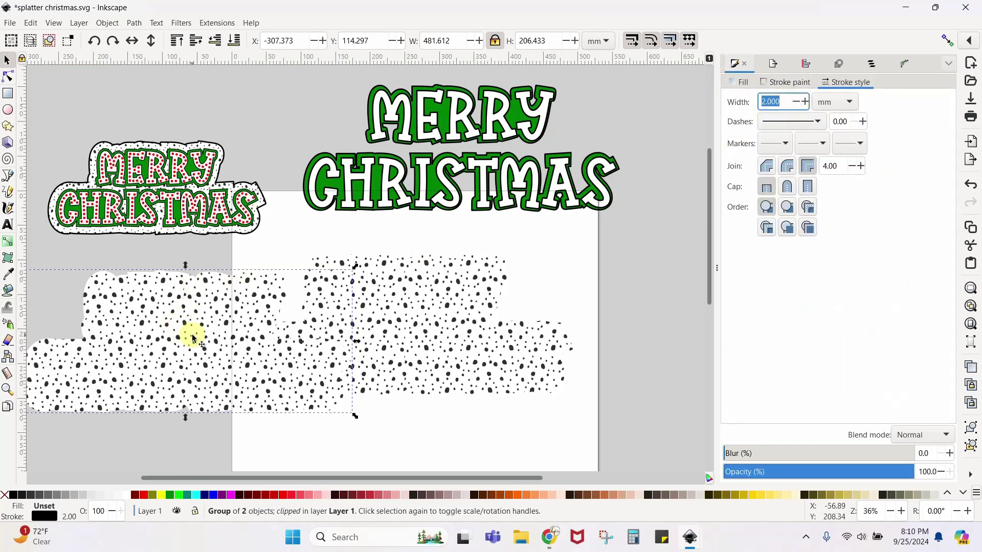
{"action": "key", "text": "Return"}
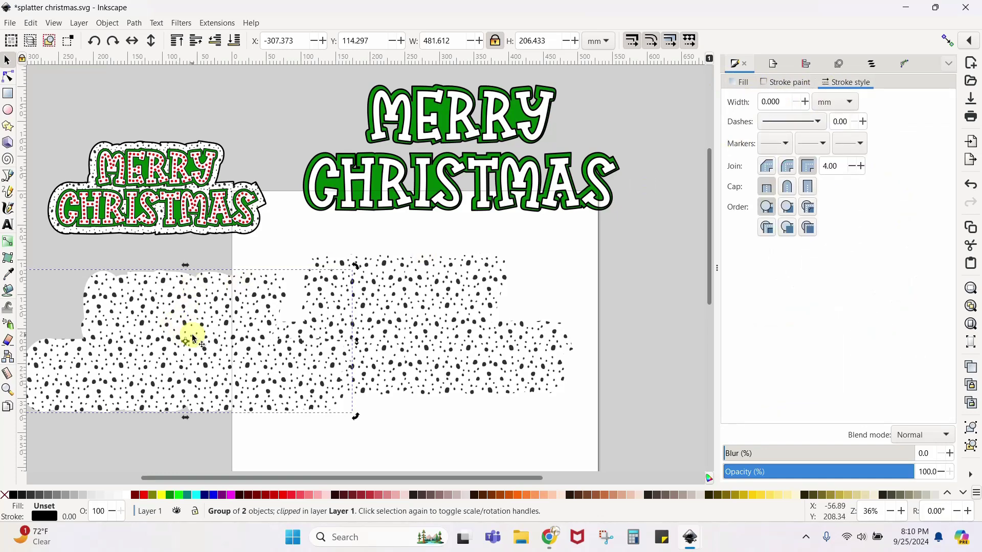
{"action": "key", "text": "Delete"}
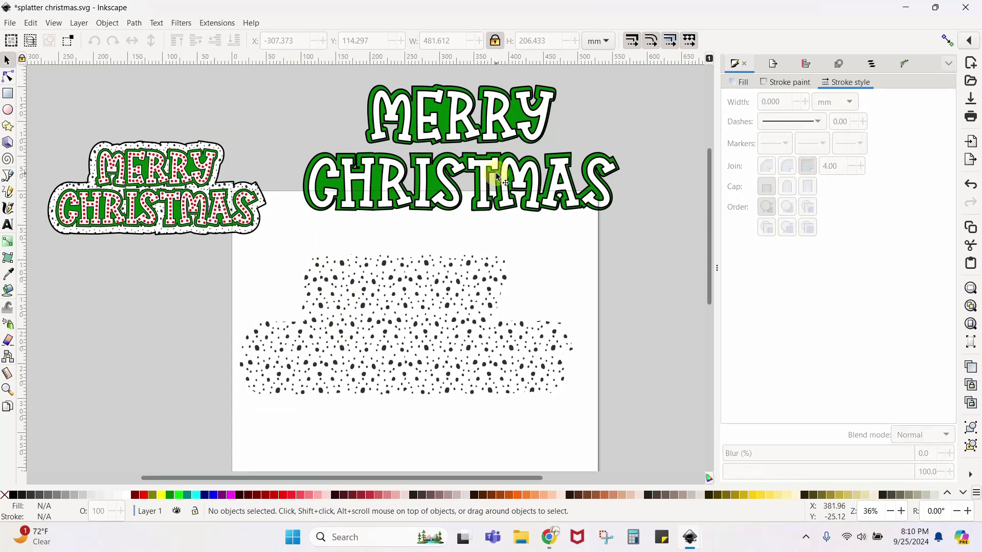
{"action": "left_click_drag", "start_coordinate": [496, 179], "coordinate": [473, 325]}
{"action": "left_click", "coordinate": [480, 187]}
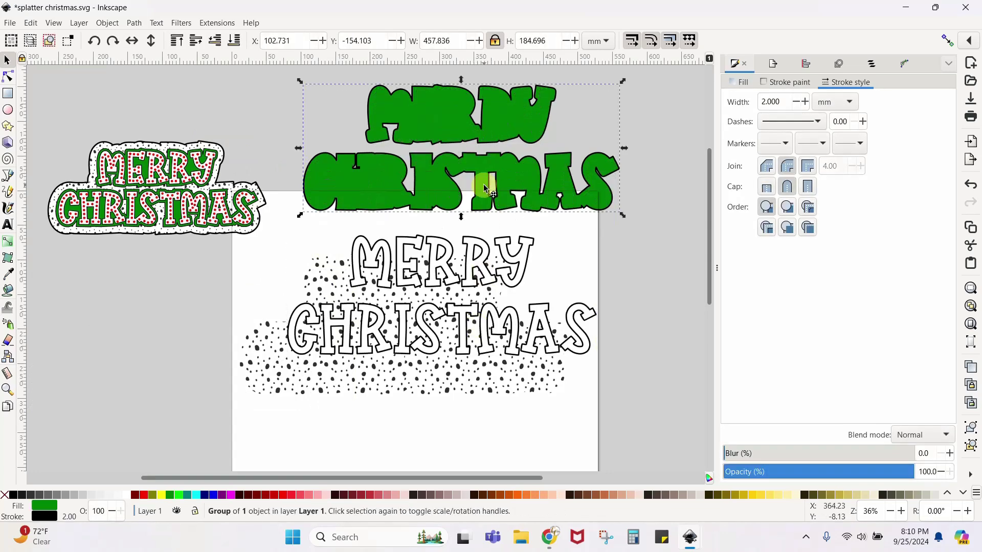
{"action": "right_click", "coordinate": [486, 189]}
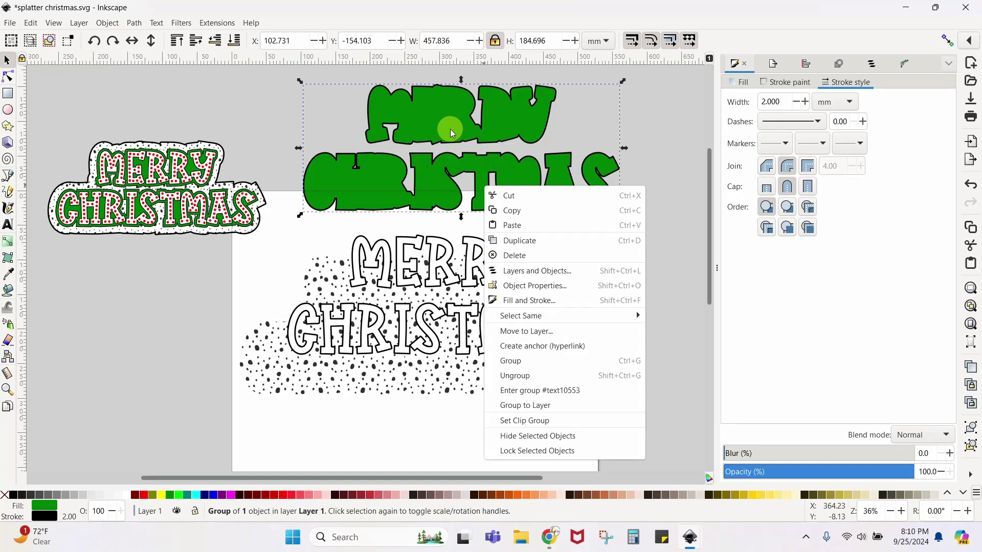
{"action": "left_click", "coordinate": [366, 369]}
{"action": "left_click_drag", "start_coordinate": [409, 324], "coordinate": [450, 170]}
Release the clip on the dotted background silhouette to separate the dot pattern from its dark red clipping shape
{"action": "right_click", "coordinate": [427, 276]}
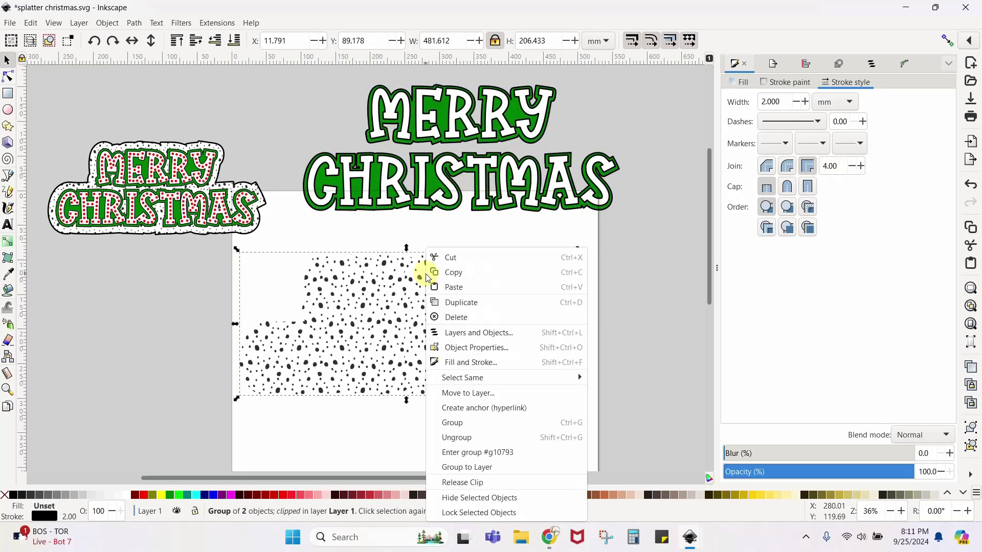
{"action": "left_click", "coordinate": [392, 286]}
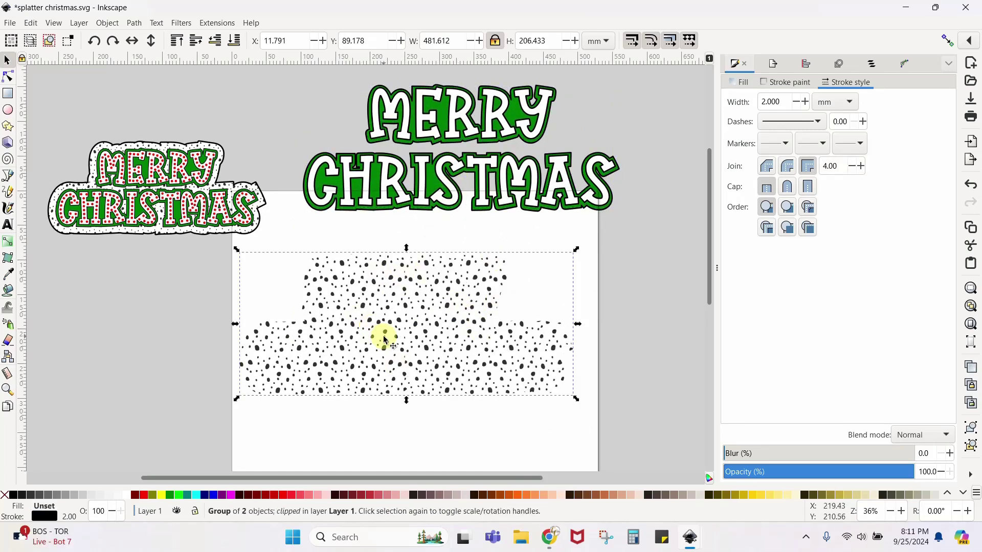
{"action": "left_click", "coordinate": [108, 23]}
{"action": "mouse_move", "coordinate": [114, 172]}
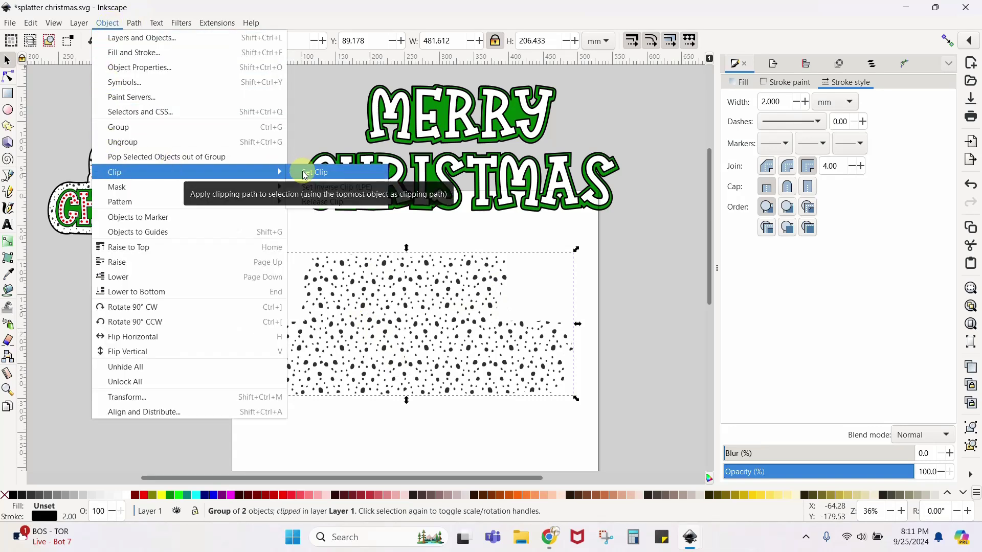
{"action": "left_click", "coordinate": [303, 203]}
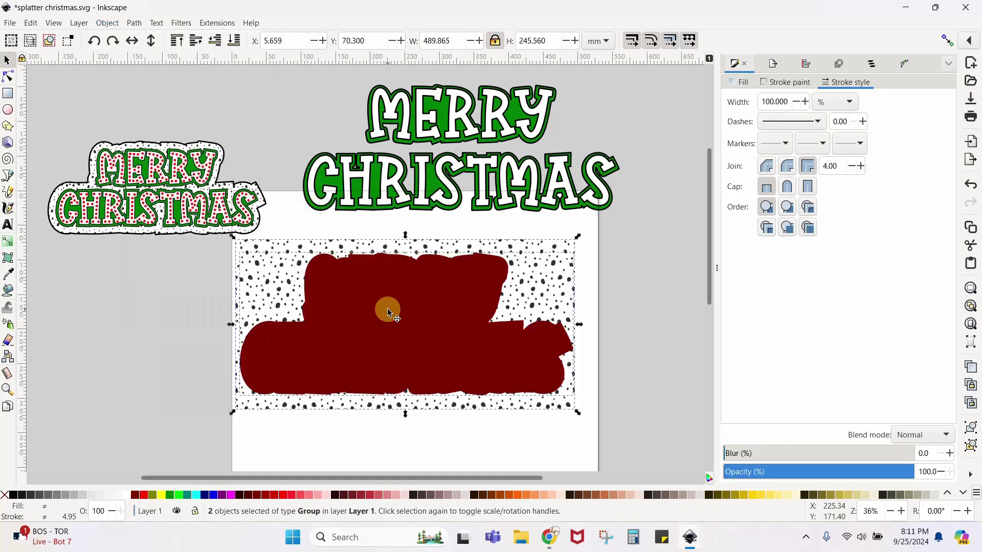
Duplicate the dark red silhouette and move the copy off the page, above the small finished reference design
{"action": "left_click", "coordinate": [164, 339]}
{"action": "right_click", "coordinate": [464, 329]}
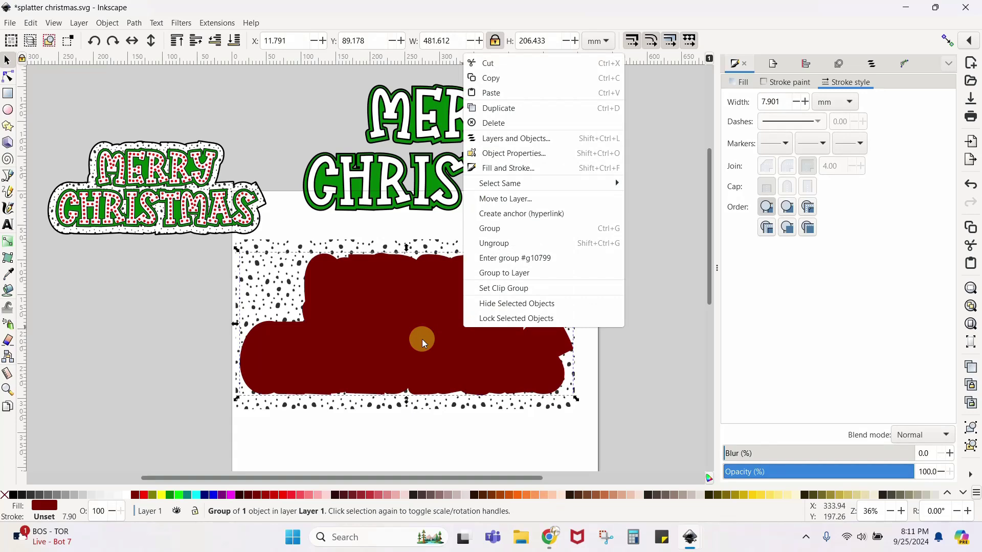
{"action": "left_click", "coordinate": [491, 108]}
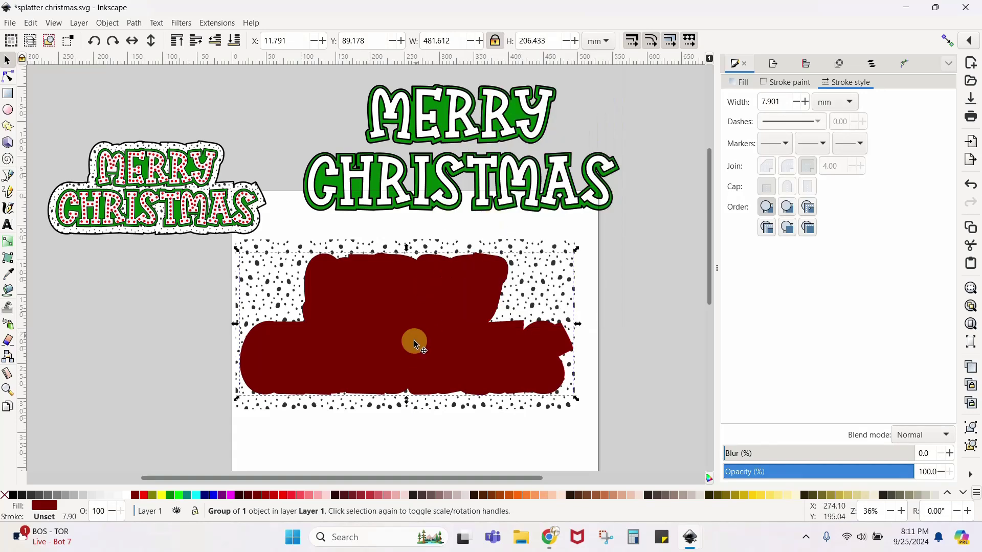
{"action": "left_click_drag", "start_coordinate": [414, 340], "coordinate": [136, 62]}
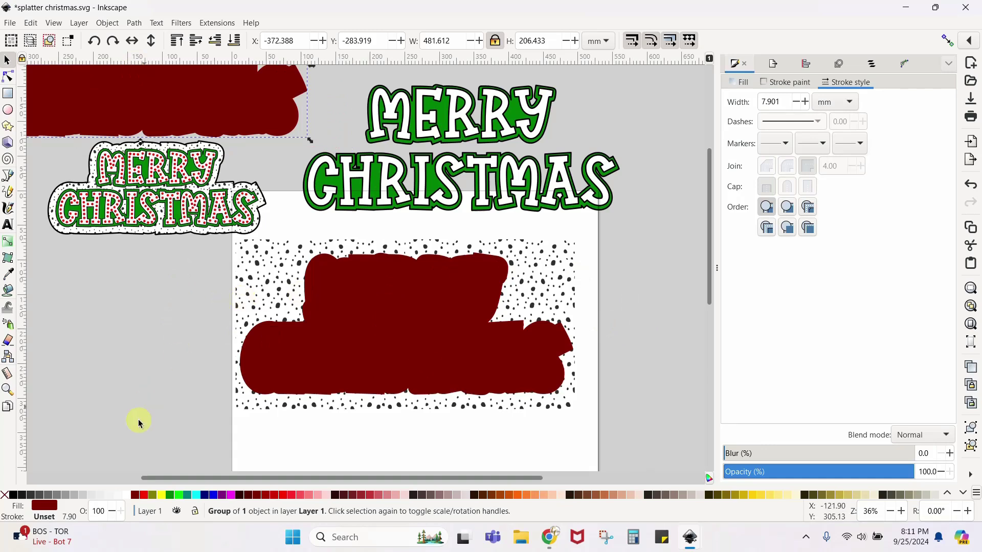
Select the dot pattern with the remaining dark red silhouette and clip the pattern to the silhouette's shape
{"action": "left_click_drag", "start_coordinate": [168, 452], "coordinate": [670, 225]}
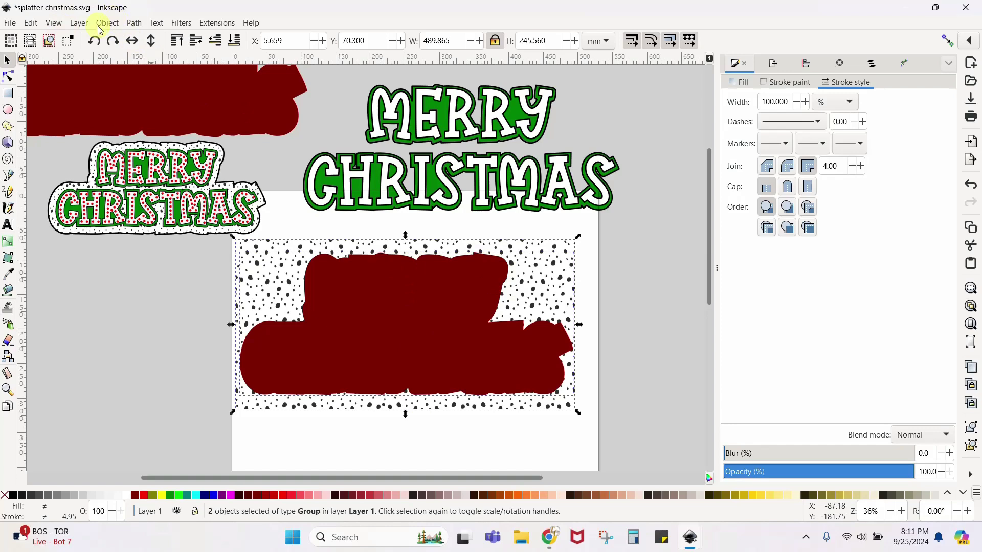
{"action": "left_click", "coordinate": [107, 23]}
{"action": "mouse_move", "coordinate": [154, 172]}
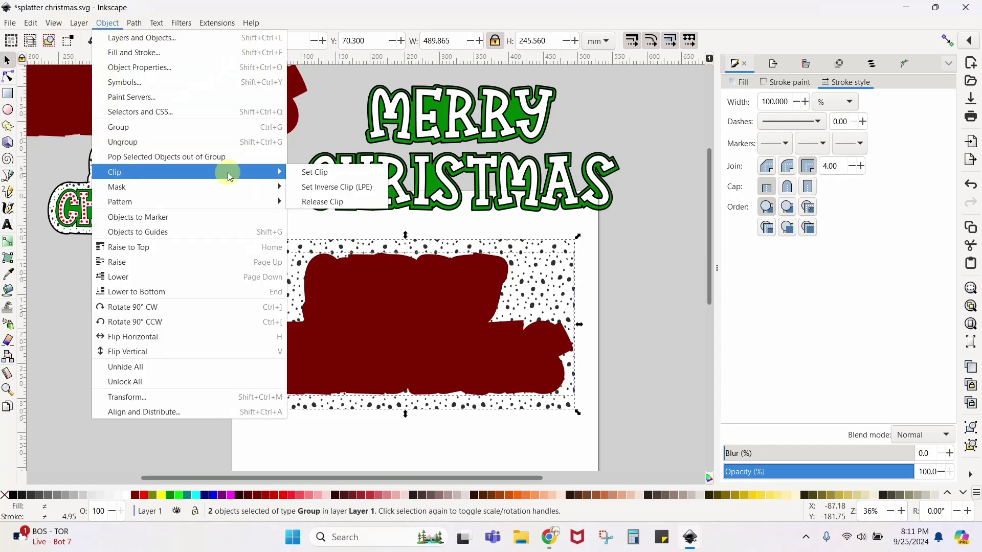
{"action": "left_click", "coordinate": [314, 172]}
Move the spare dark red silhouette back over the clipped dot pattern and open its stroke paint settings
{"action": "left_click_drag", "start_coordinate": [296, 131], "coordinate": [549, 383]}
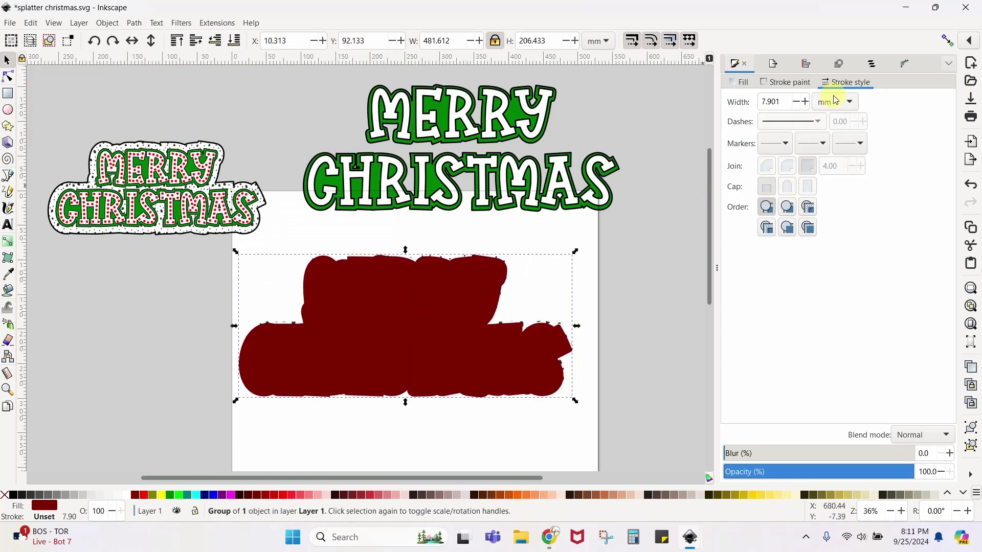
{"action": "left_click", "coordinate": [795, 82]}
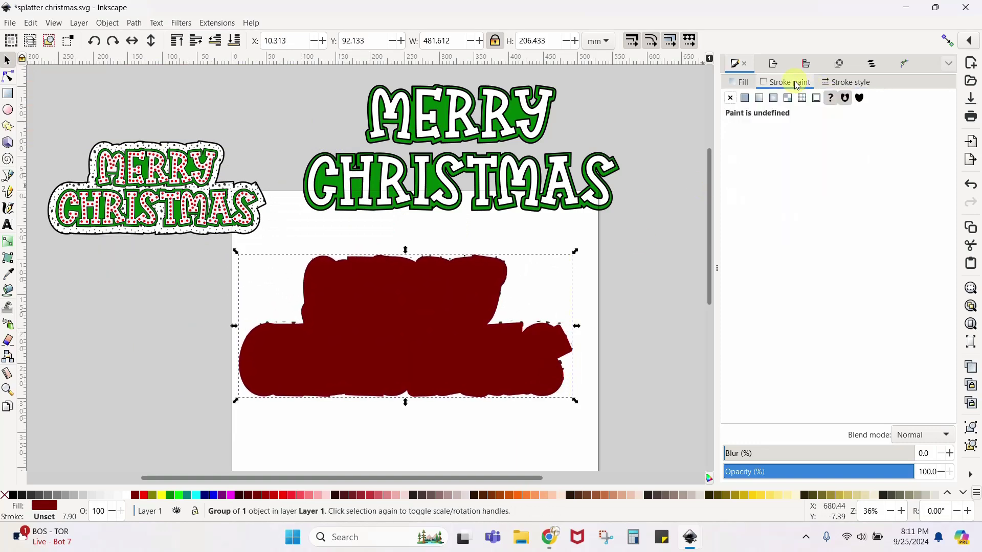
Give the dark red backing shape a flat black stroke 3 mm wide
{"action": "left_click", "coordinate": [746, 98]}
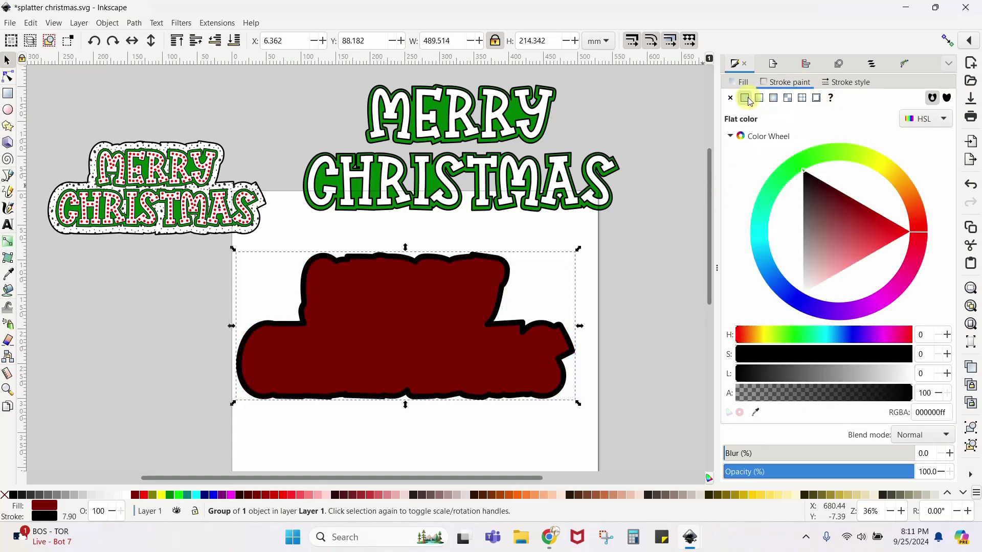
{"action": "left_click", "coordinate": [846, 82]}
{"action": "left_click", "coordinate": [790, 100]}
{"action": "left_click_drag", "start_coordinate": [790, 100], "coordinate": [742, 101]}
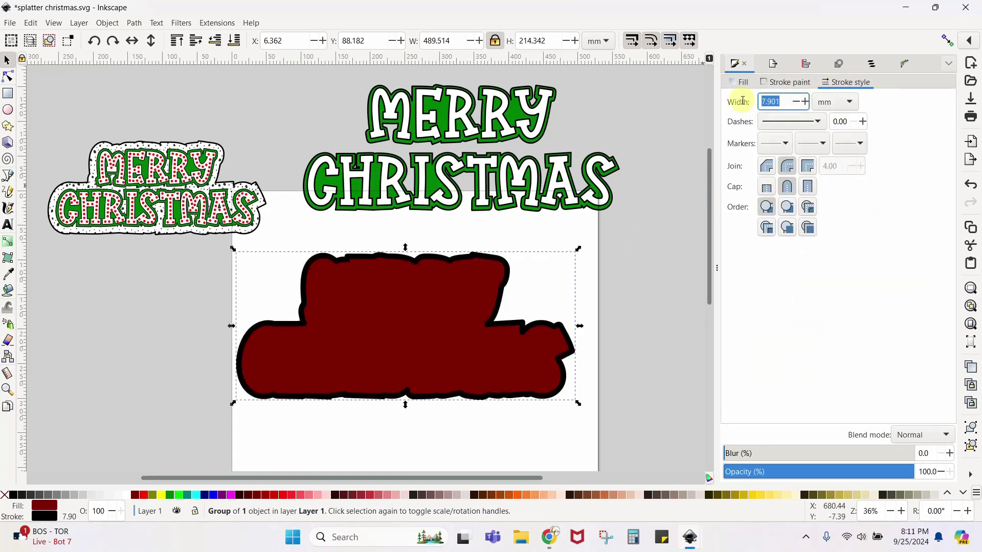
{"action": "type", "text": "3"}
{"action": "key", "text": "Return"}
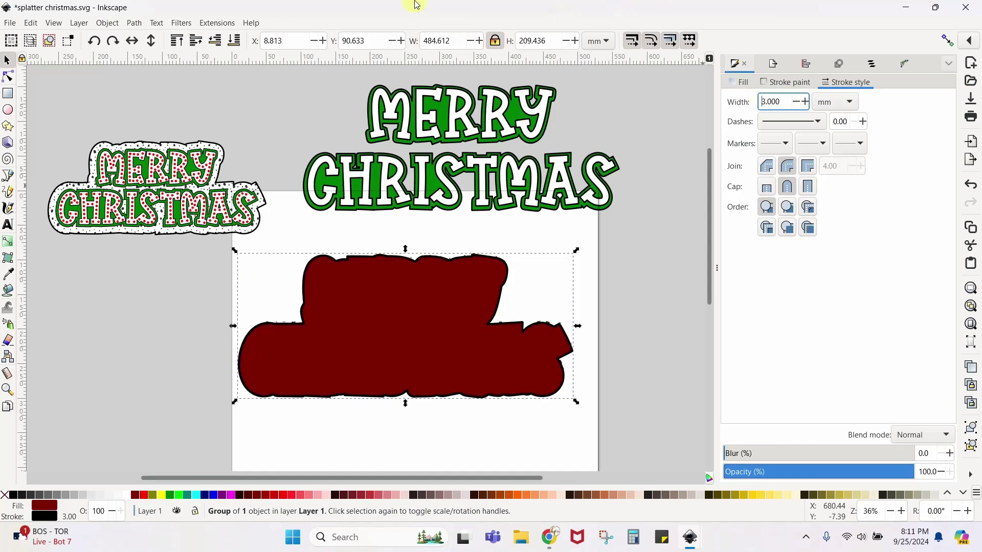
Send the dark red shape behind the splatter-patterned shape and align the two on their centers
{"action": "left_click", "coordinate": [237, 43]}
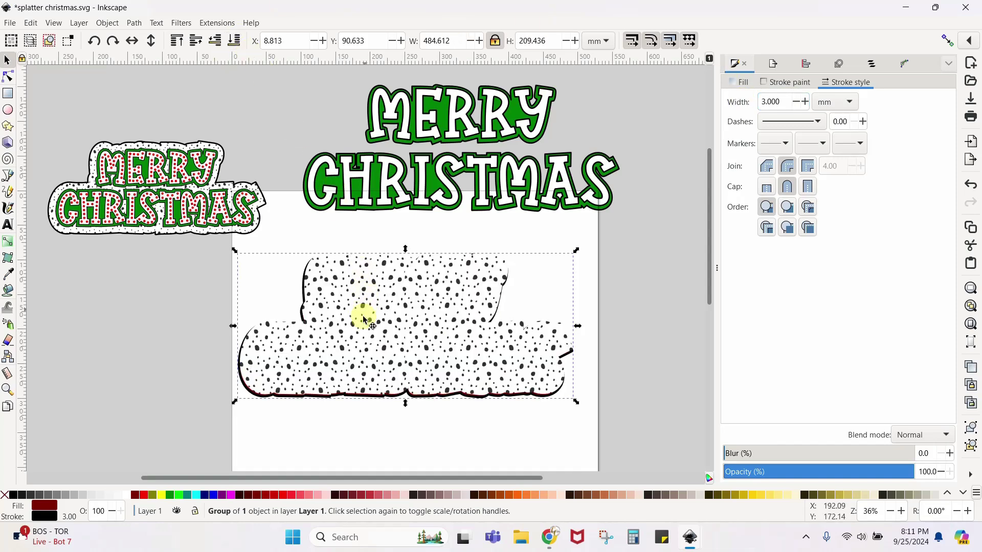
{"action": "left_click_drag", "start_coordinate": [362, 320], "coordinate": [361, 313]}
{"action": "mouse_move", "coordinate": [166, 429]}
{"action": "left_mouse_down"}
{"action": "mouse_move", "coordinate": [303, 444]}
{"action": "mouse_move", "coordinate": [644, 357]}
{"action": "mouse_move", "coordinate": [640, 231]}
{"action": "left_mouse_up"}
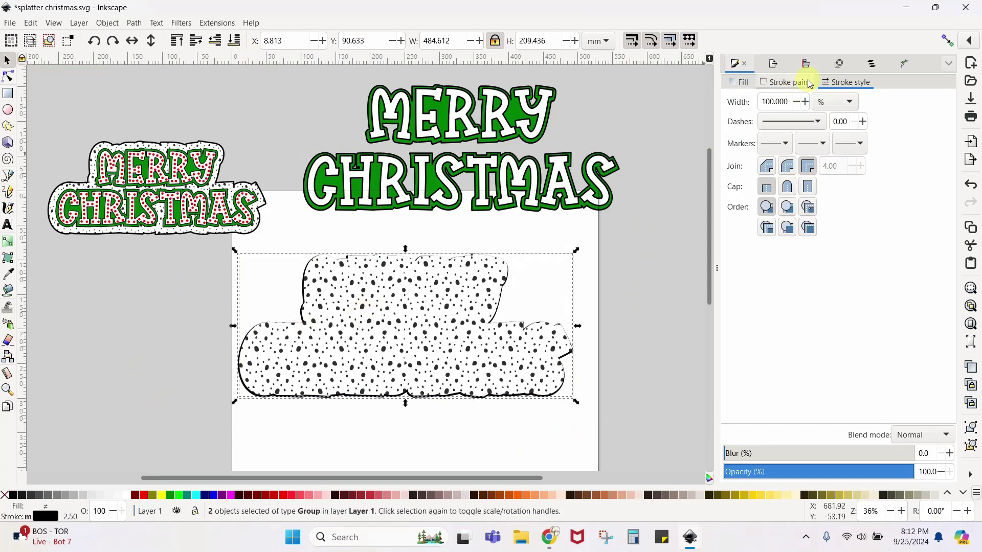
{"action": "left_click", "coordinate": [812, 65]}
{"action": "left_click", "coordinate": [774, 179]}
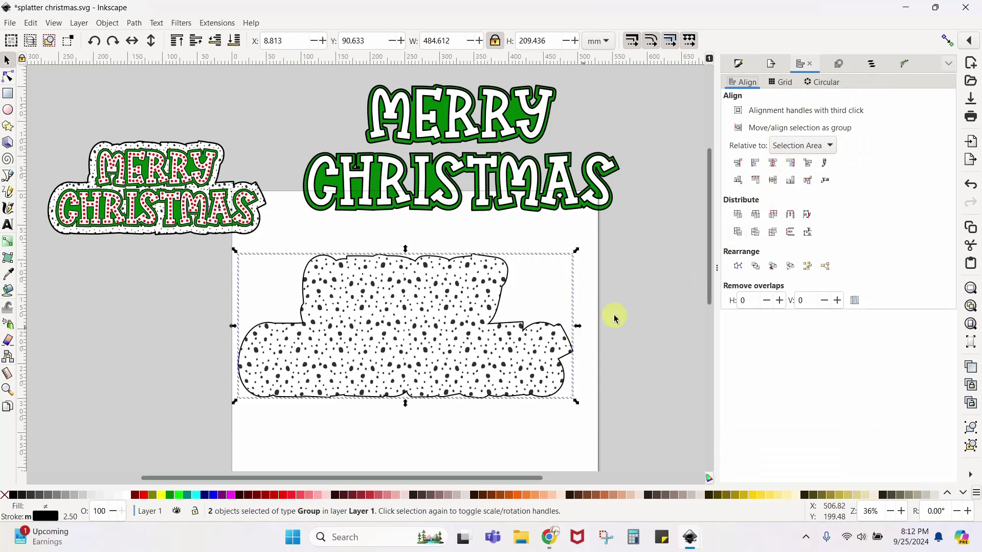
Move the splatter shape down off the dark red backing shape and set the backing's stroke width to 3.5 mm
{"action": "left_click", "coordinate": [637, 306]}
{"action": "left_click_drag", "start_coordinate": [440, 333], "coordinate": [435, 280]}
{"action": "left_click", "coordinate": [435, 280]}
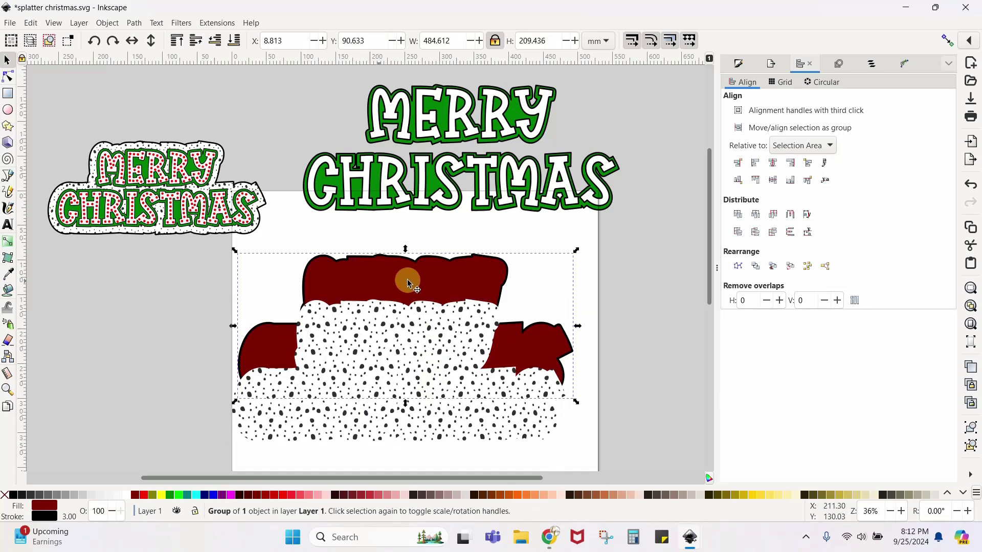
{"action": "left_click", "coordinate": [740, 64]}
{"action": "left_click", "coordinate": [783, 84]}
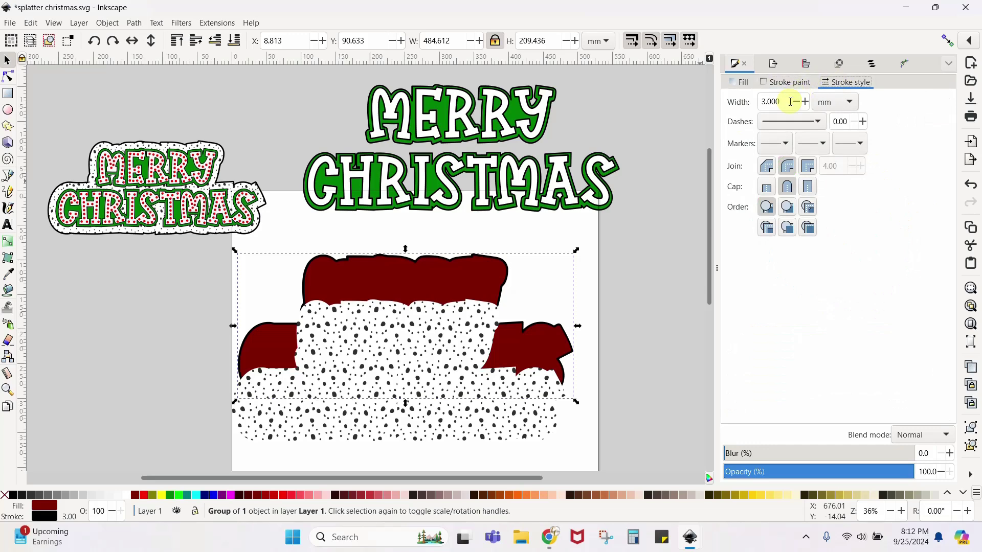
{"action": "left_click_drag", "start_coordinate": [786, 101], "coordinate": [743, 103]}
{"action": "type", "text": "3"}
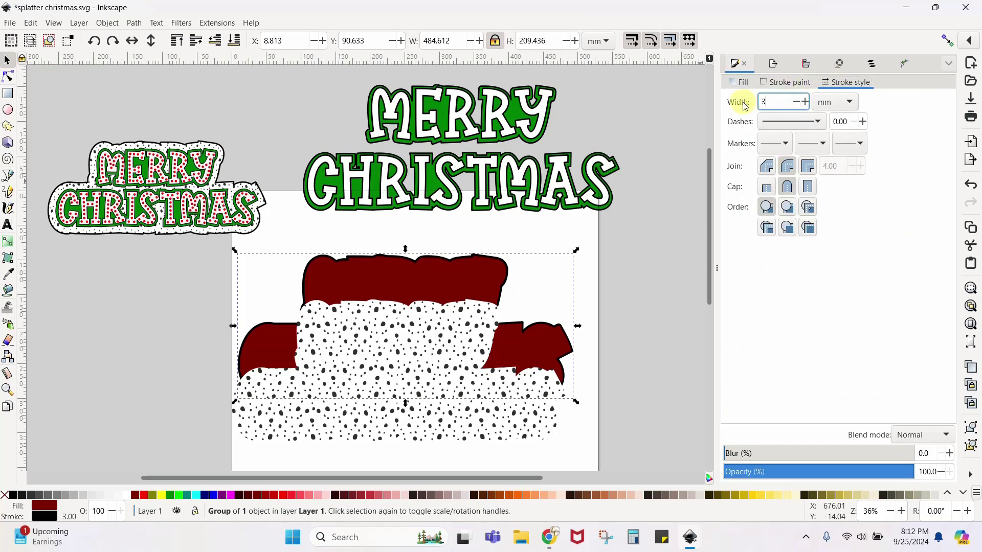
{"action": "type", "text": ".5"}
{"action": "key", "text": "Return"}
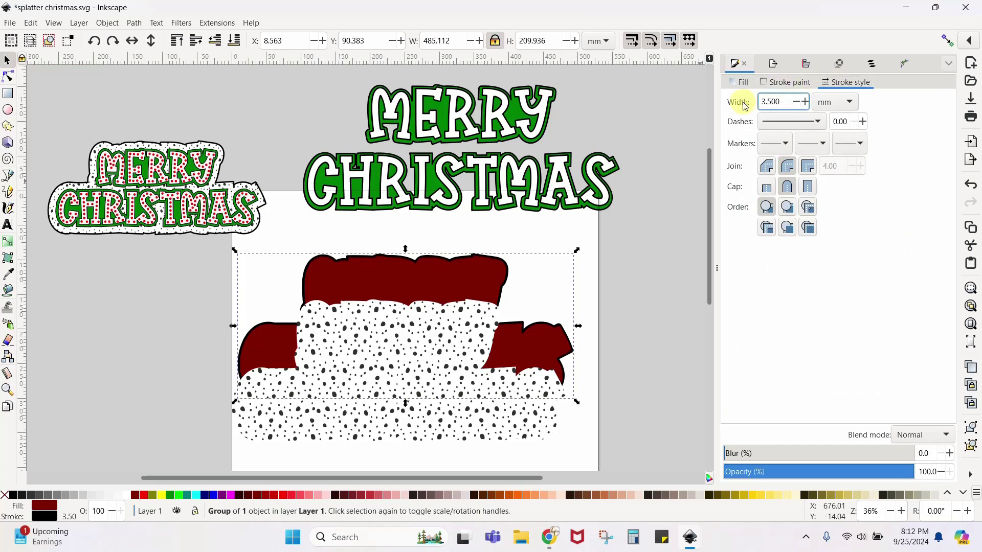
Move the splatter shape back over the dark red backing and center both horizontally and vertically
{"action": "left_click_drag", "start_coordinate": [432, 346], "coordinate": [430, 299]}
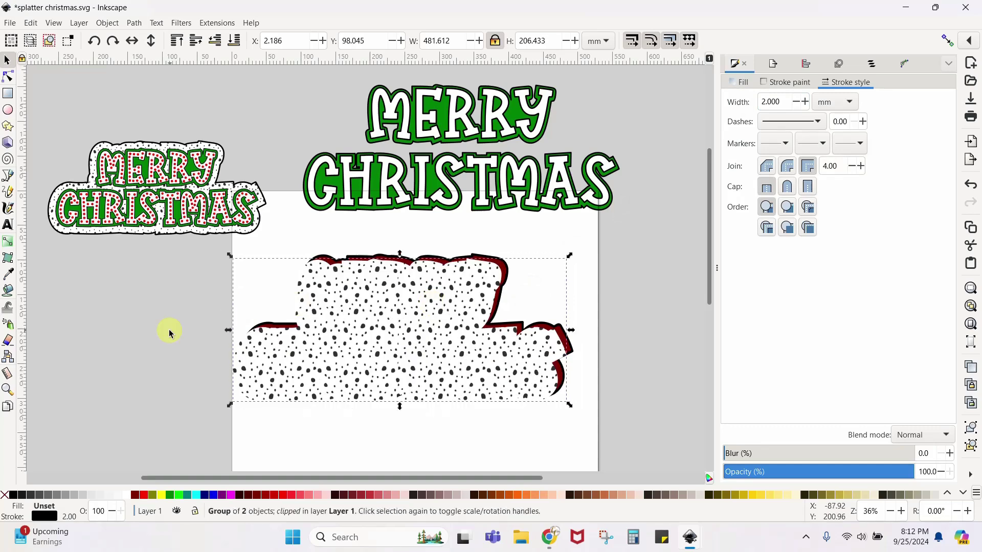
{"action": "left_click", "coordinate": [170, 332]}
{"action": "left_click_drag", "start_coordinate": [210, 440], "coordinate": [642, 235]}
{"action": "left_click", "coordinate": [804, 64]}
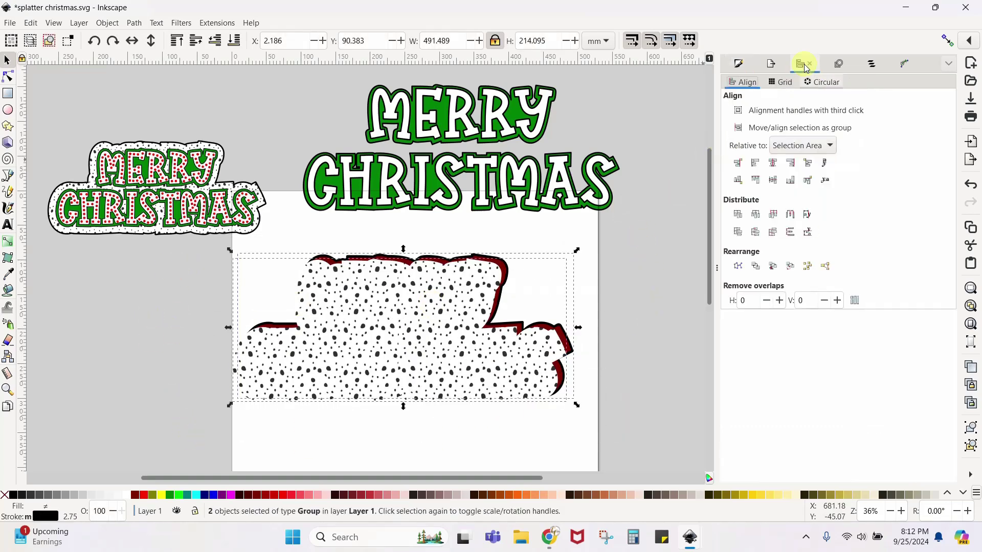
{"action": "left_click", "coordinate": [773, 163]}
{"action": "left_click", "coordinate": [773, 180]}
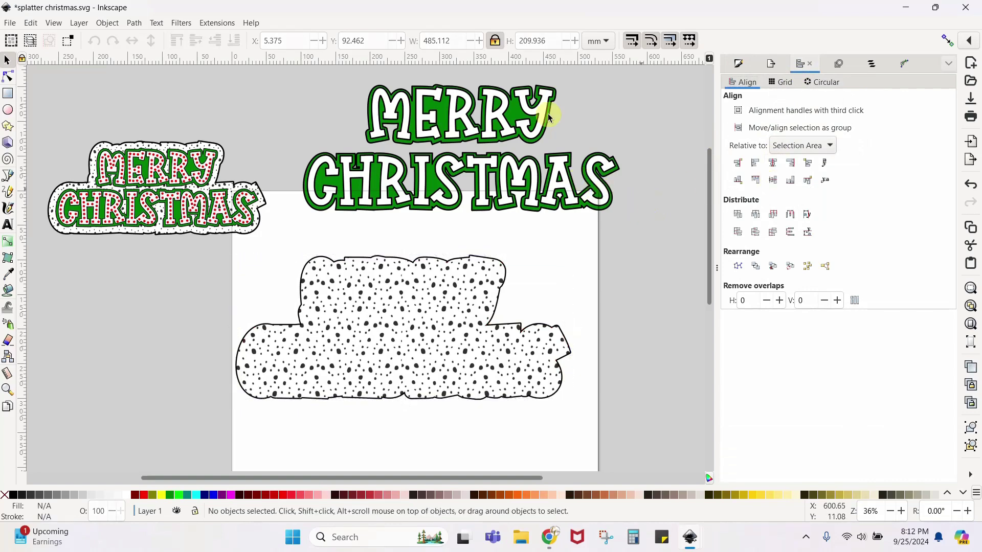
Place the green Merry Christmas lettering on the splatter background, center all the pieces on both axes, and group them
{"action": "left_click", "coordinate": [653, 217]}
{"action": "left_click_drag", "start_coordinate": [499, 108], "coordinate": [423, 310]}
{"action": "left_click_drag", "start_coordinate": [179, 427], "coordinate": [620, 235]}
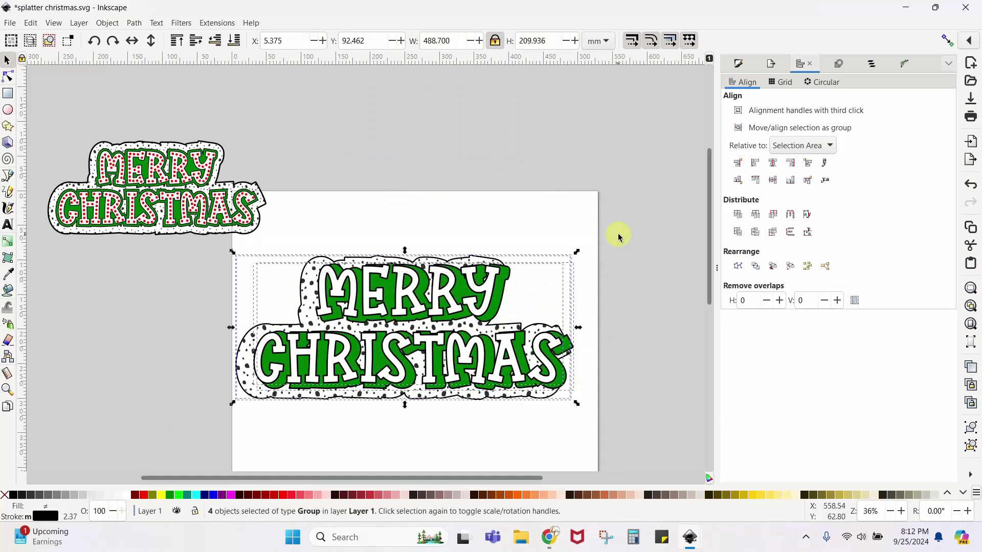
{"action": "left_click", "coordinate": [773, 163]}
{"action": "left_click", "coordinate": [773, 180]}
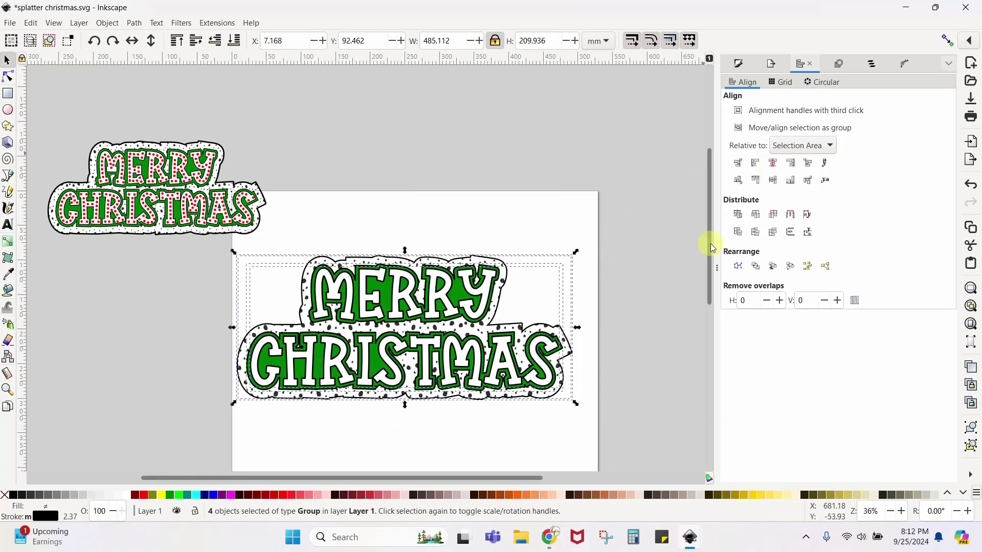
{"action": "key", "text": "ctrl+g"}
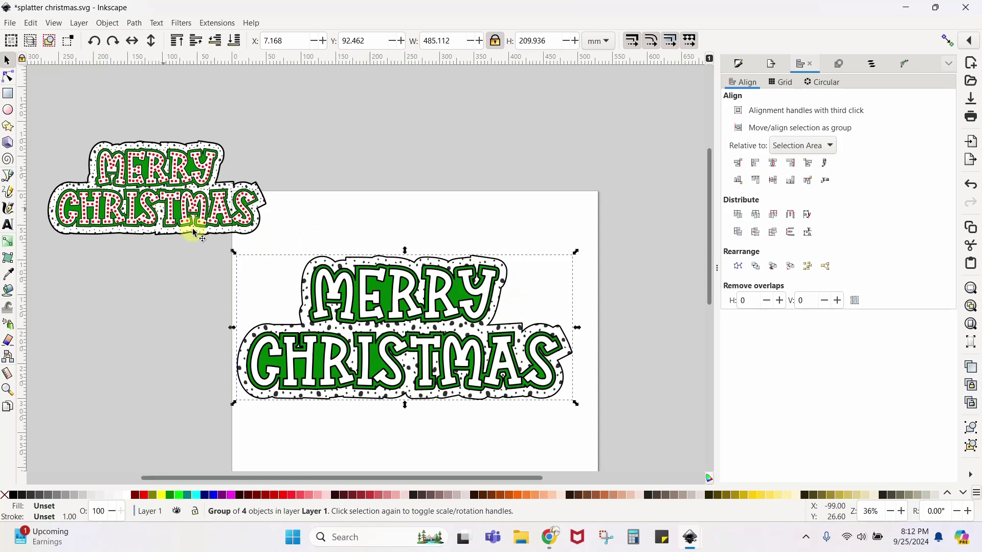
Shift the grouped design down and right on the page and place the smaller red-dotted sample design above it
{"action": "left_click_drag", "start_coordinate": [395, 384], "coordinate": [420, 411]}
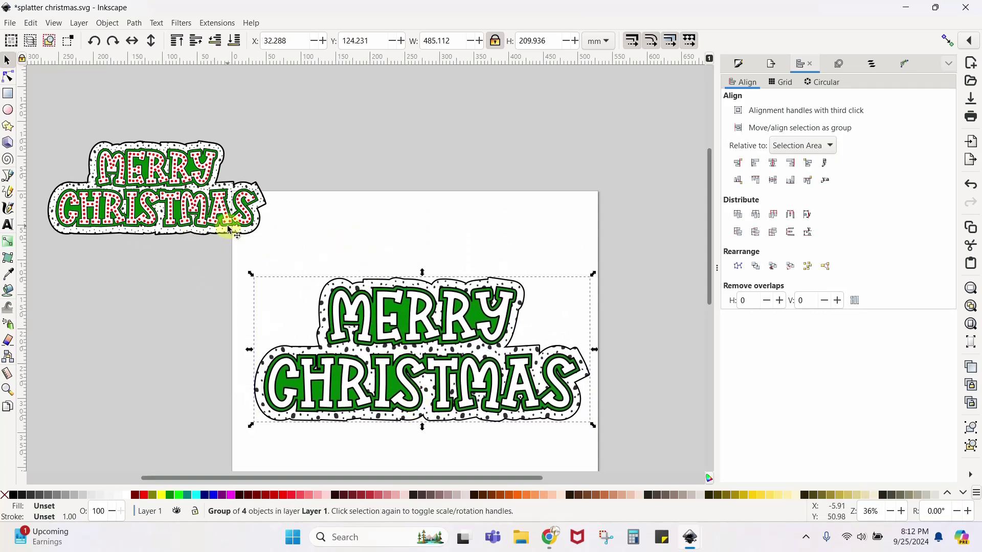
{"action": "left_click", "coordinate": [241, 215]}
{"action": "left_click_drag", "start_coordinate": [241, 214], "coordinate": [486, 217]}
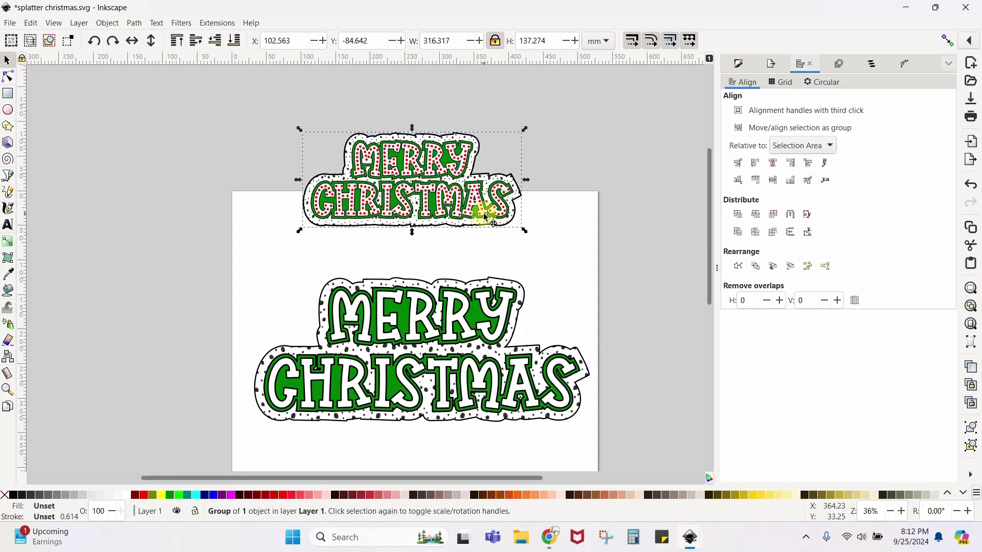
Move the grouped Merry Christmas design up by about 23.5 mm
{"action": "scroll", "coordinate": [484, 215], "scroll_direction": "up", "scroll_amount": 3}
{"action": "scroll", "coordinate": [484, 215], "scroll_direction": "down", "scroll_amount": 3}
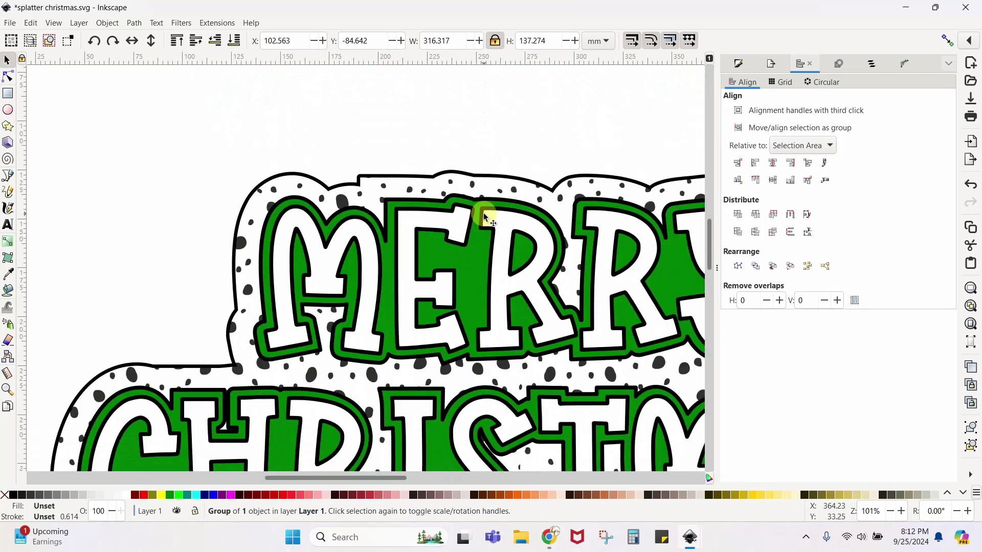
{"action": "scroll", "coordinate": [483, 215], "scroll_direction": "down", "scroll_amount": 2}
{"action": "left_click", "coordinate": [507, 341]}
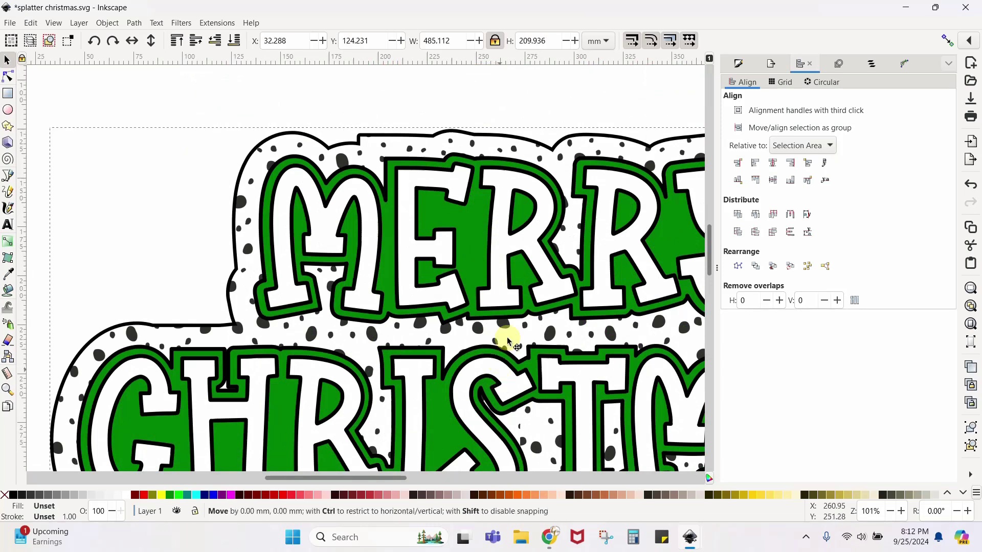
{"action": "left_click_drag", "start_coordinate": [508, 341], "coordinate": [508, 296]}
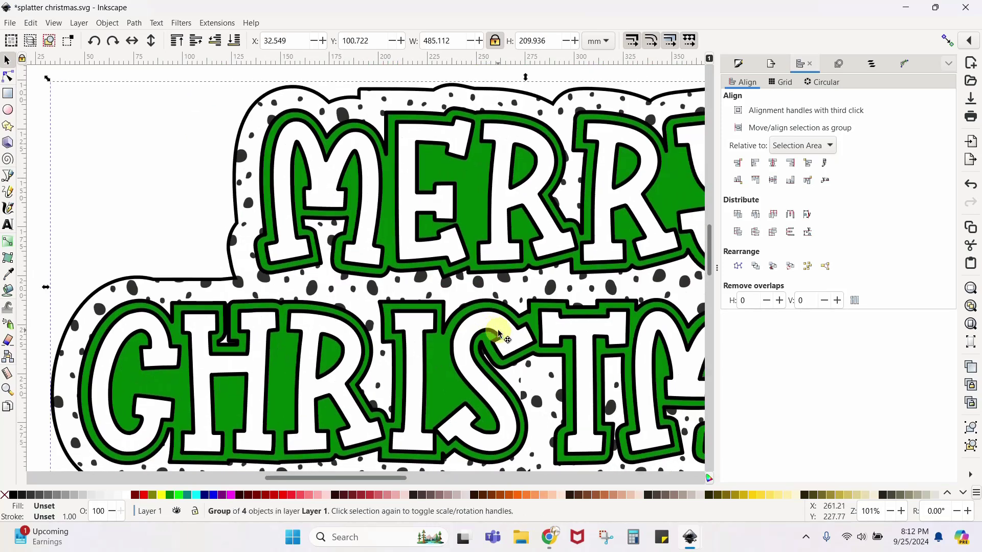
Draw a small circle with a radius of about 4.4 mm in the empty area above the C of CHRISTMAS
{"action": "left_click", "coordinate": [9, 112]}
{"action": "left_click", "coordinate": [105, 138]}
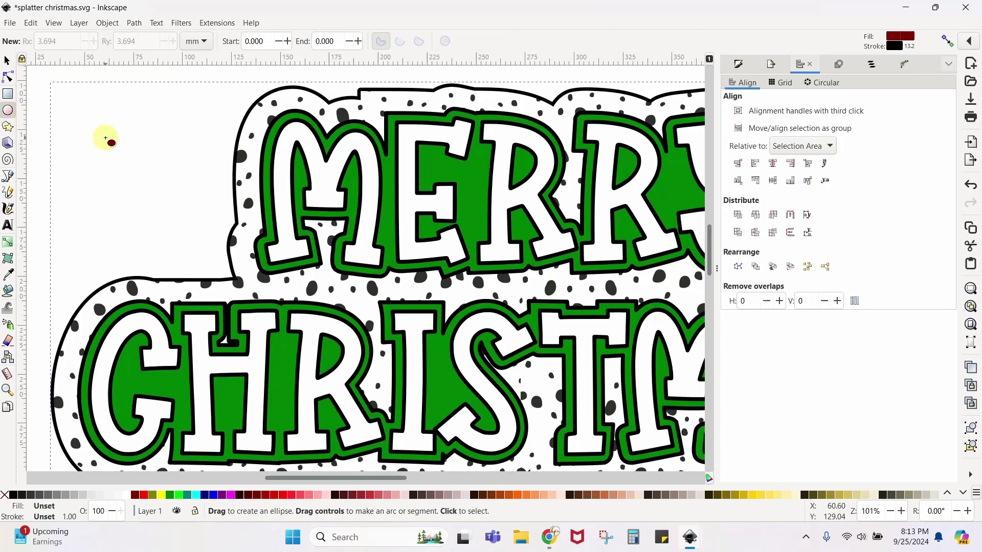
{"action": "left_click_drag", "start_coordinate": [106, 138], "coordinate": [123, 157]}
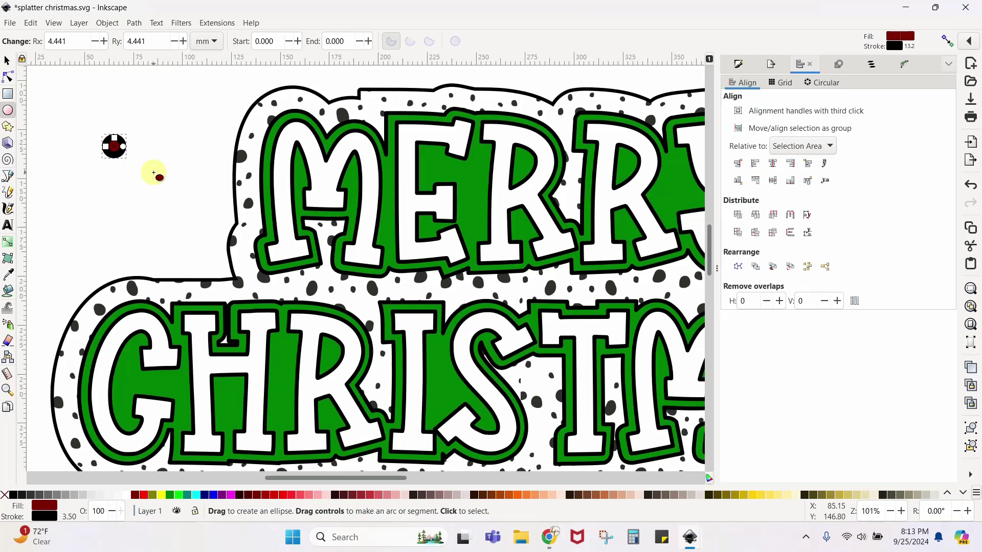
Remove the circle's stroke and fill it with bright red
{"action": "left_click", "coordinate": [738, 63]}
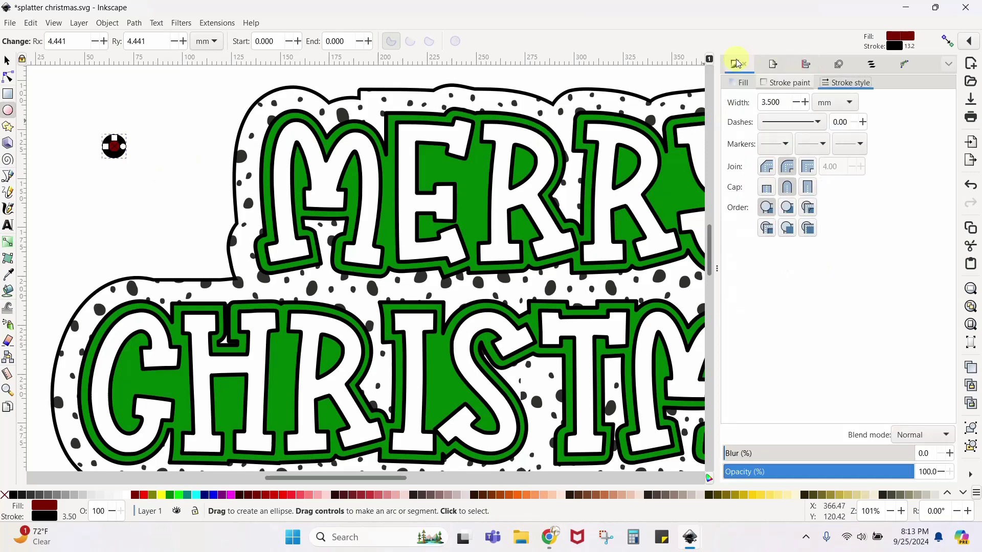
{"action": "left_click", "coordinate": [782, 82]}
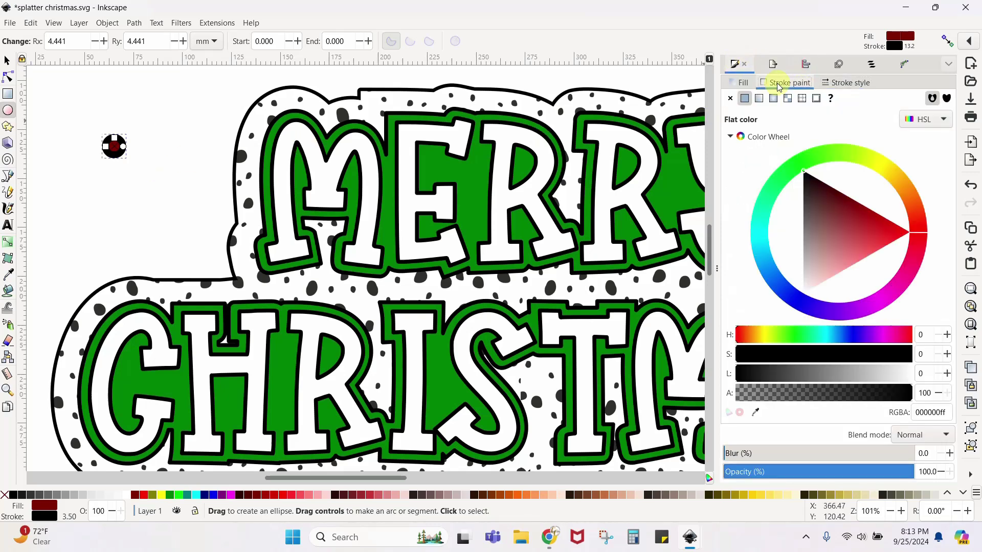
{"action": "left_click", "coordinate": [731, 99]}
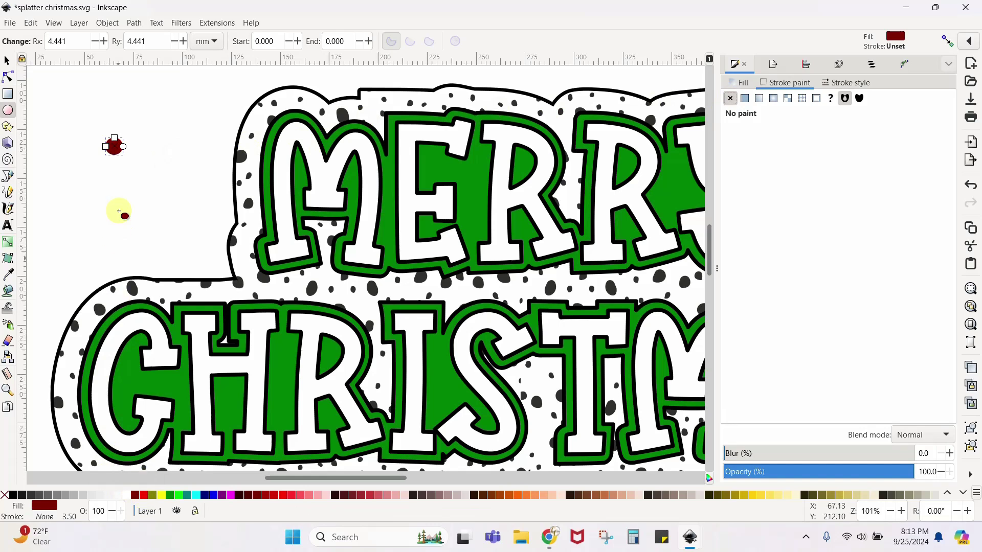
{"action": "left_click", "coordinate": [144, 494]}
Shrink the red circle to about 6.5 mm across and place it at the top of the M's left stem in MERRY
{"action": "key", "text": "s"}
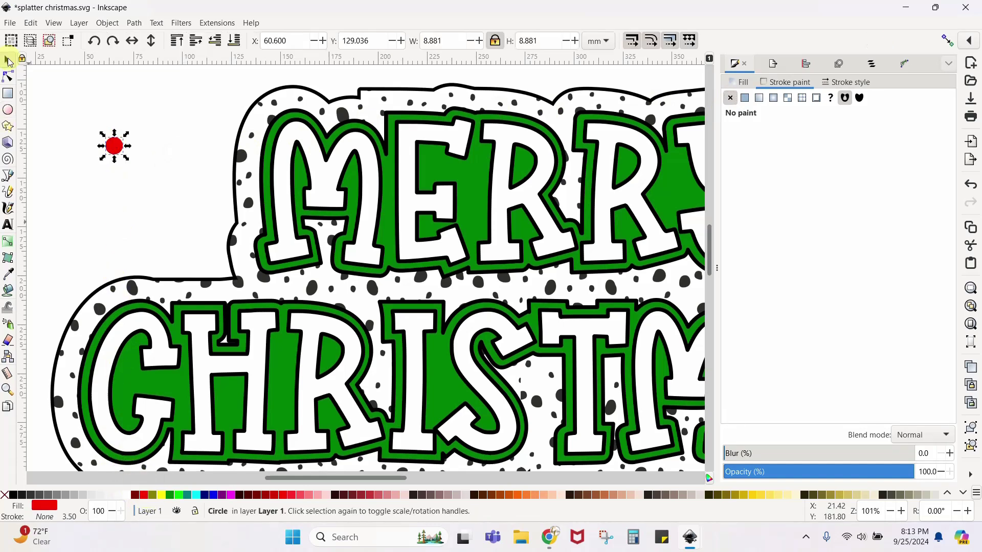
{"action": "left_click_drag", "start_coordinate": [123, 148], "coordinate": [291, 148]}
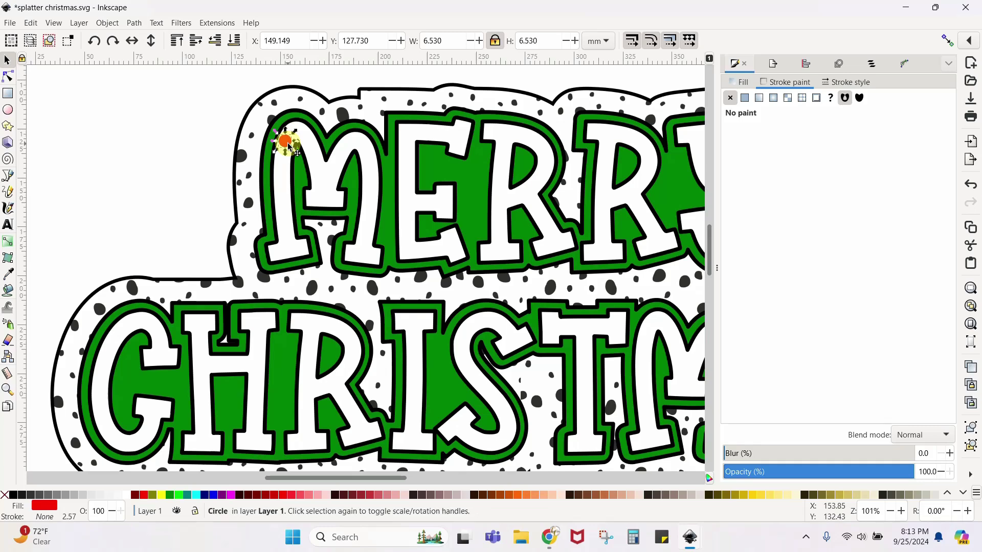
Duplicate the red circle three times, placing the copies in an evenly spaced column down the M's left stem
{"action": "right_click", "coordinate": [290, 148]}
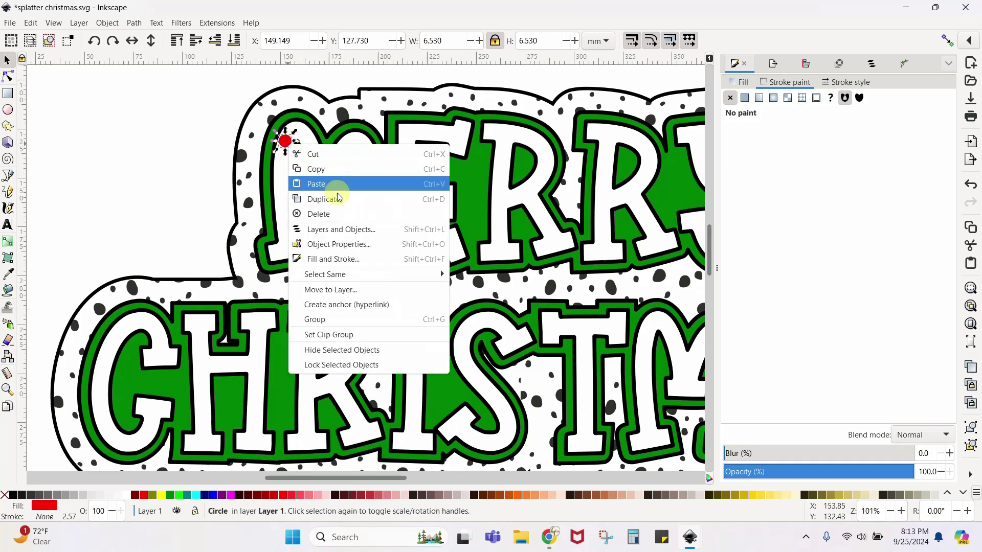
{"action": "left_click", "coordinate": [325, 200]}
{"action": "left_click_drag", "start_coordinate": [289, 146], "coordinate": [285, 179]}
{"action": "right_click", "coordinate": [287, 161]}
{"action": "left_click", "coordinate": [313, 215]}
{"action": "right_click", "coordinate": [284, 178]}
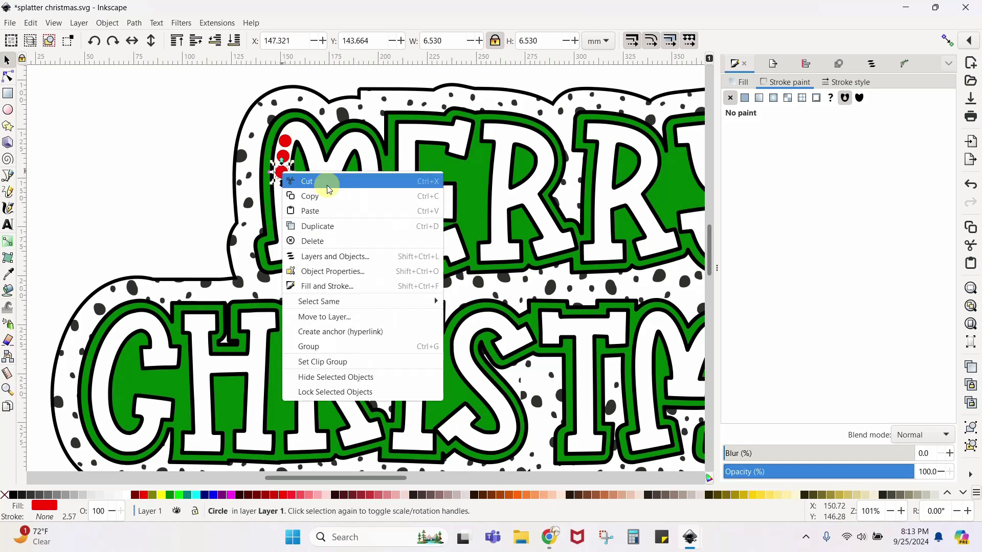
{"action": "left_click", "coordinate": [322, 226]}
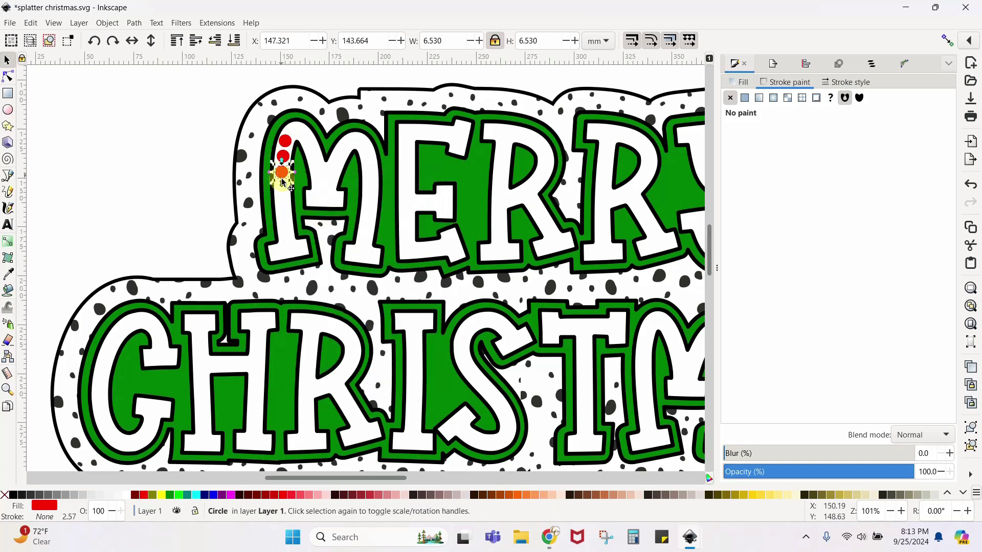
{"action": "left_click_drag", "start_coordinate": [285, 189], "coordinate": [284, 198]}
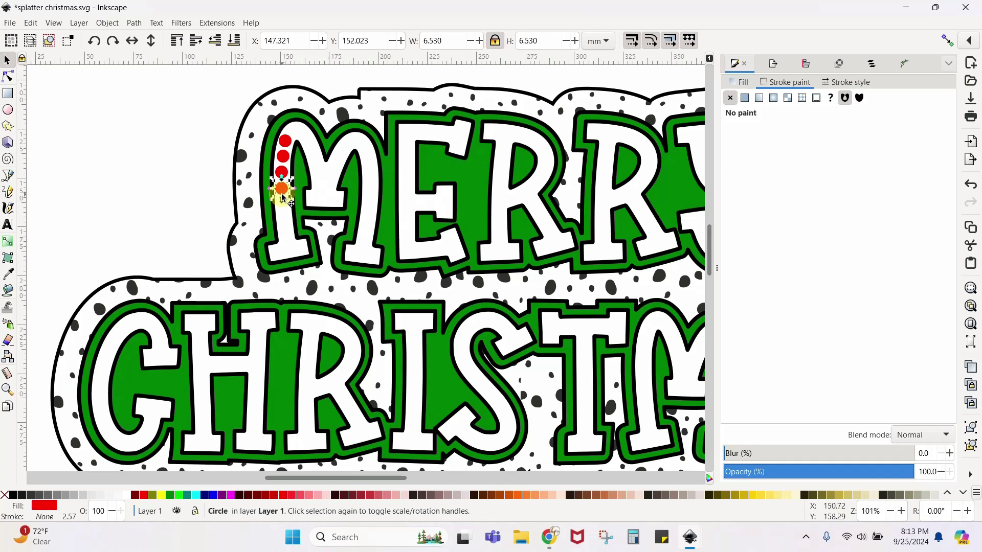
Delete the upper three red circles from the M and move the remaining one to the blank area beside the lettering
{"action": "left_click", "coordinate": [362, 224]}
{"action": "left_click", "coordinate": [286, 142]}
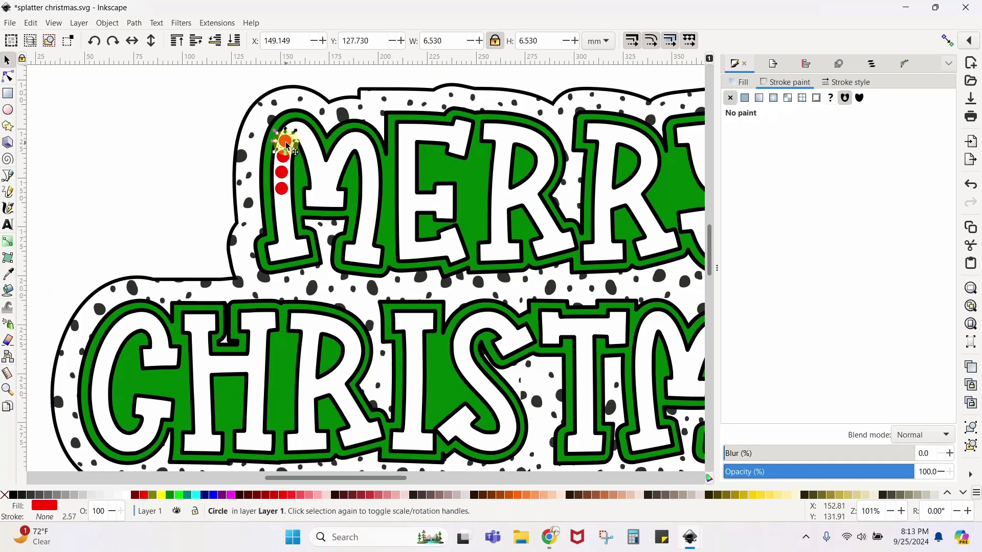
{"action": "key", "text": "Delete"}
{"action": "left_click", "coordinate": [283, 157]}
{"action": "key", "text": "Delete"}
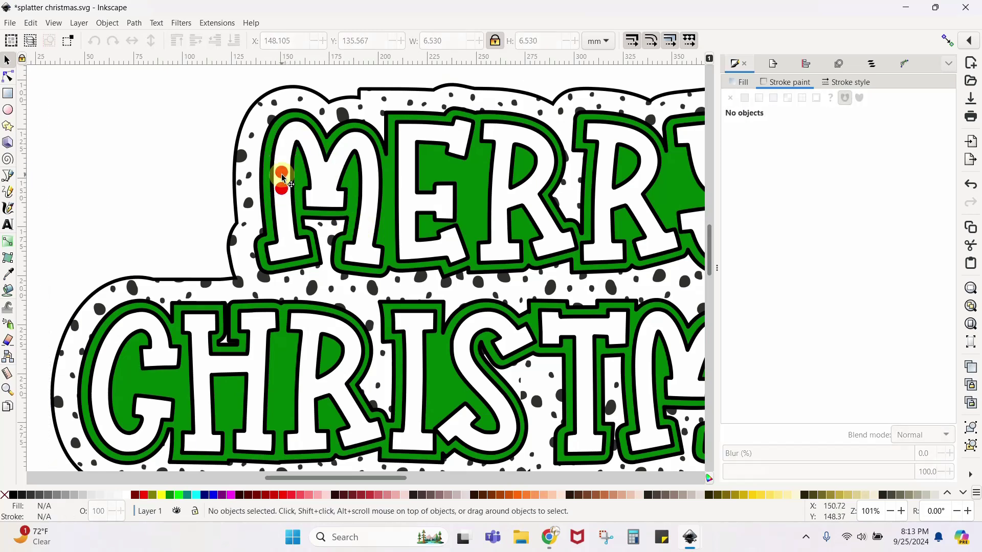
{"action": "left_click", "coordinate": [283, 175]}
{"action": "key", "text": "Delete"}
{"action": "left_click_drag", "start_coordinate": [282, 188], "coordinate": [147, 109]}
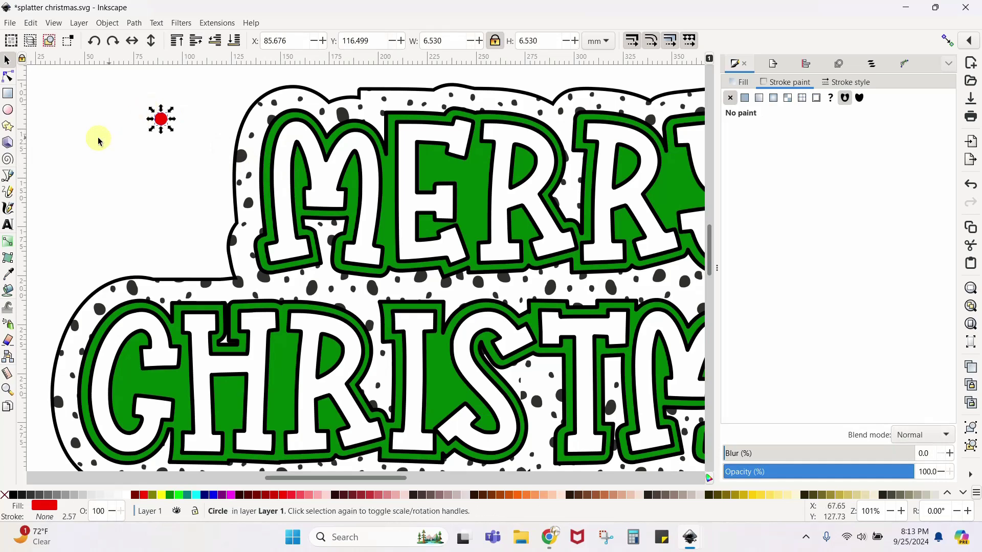
Draw an open three-node Bezier path from the M's lower left stem up to its left peak and down to its middle, about 20 × 53 mm
{"action": "left_click", "coordinate": [8, 177]}
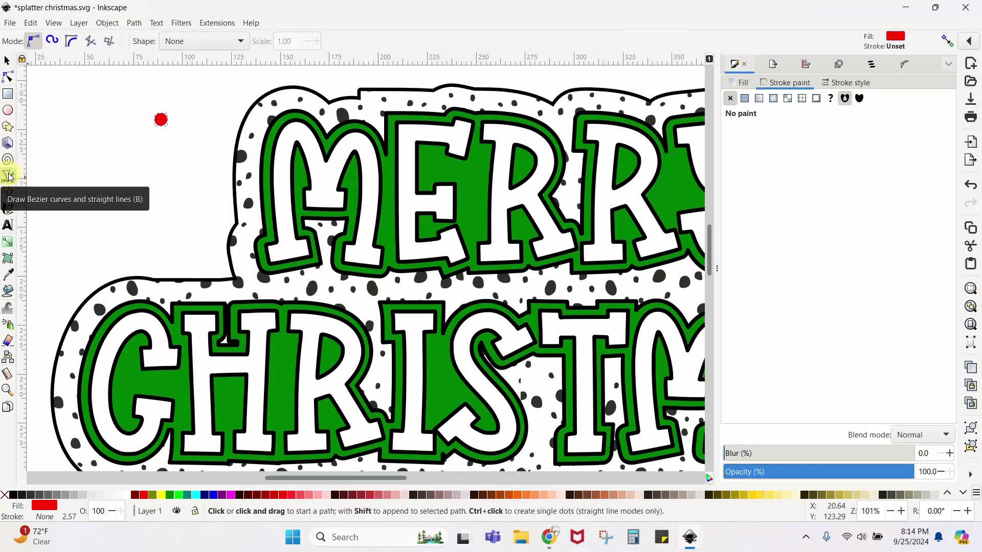
{"action": "left_click", "coordinate": [285, 232]}
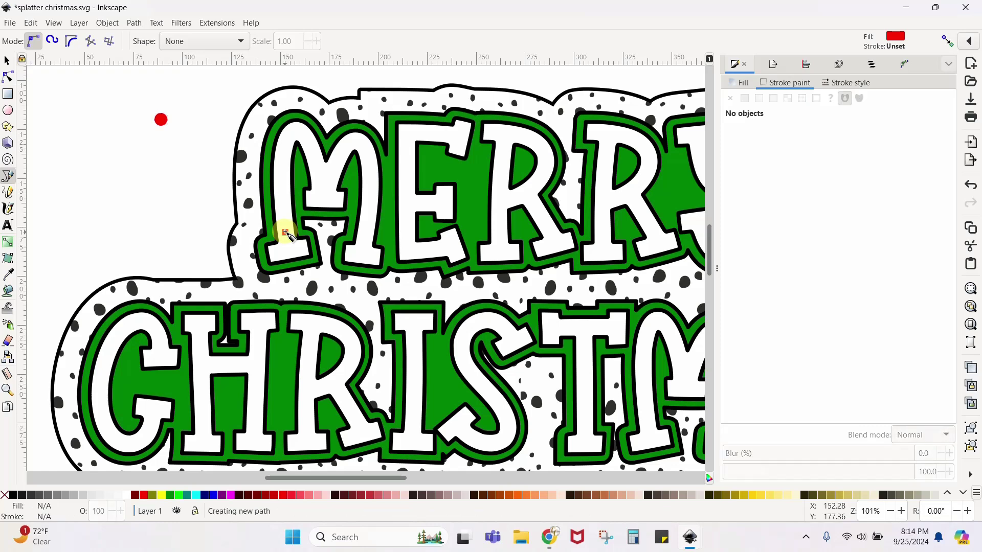
{"action": "left_click", "coordinate": [297, 131]}
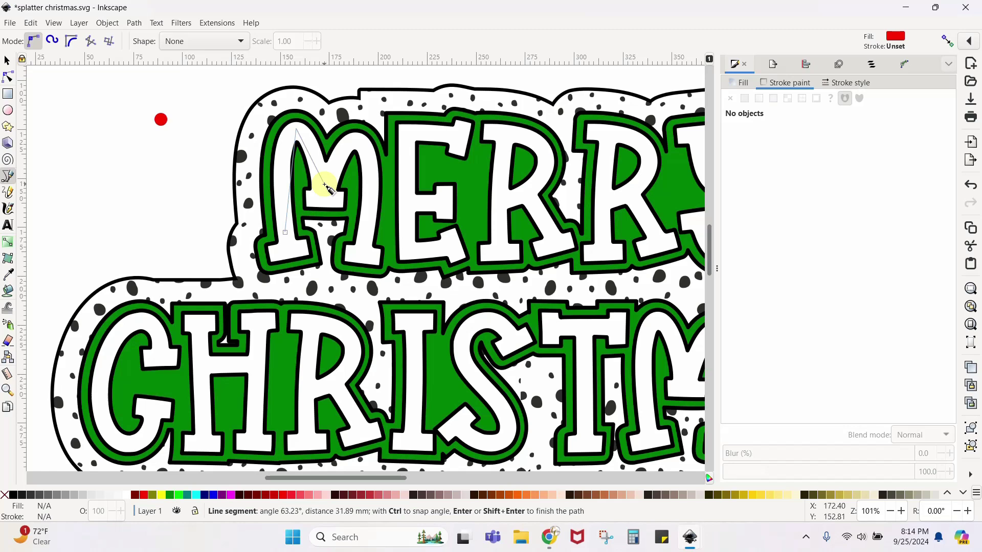
{"action": "left_click", "coordinate": [324, 184]}
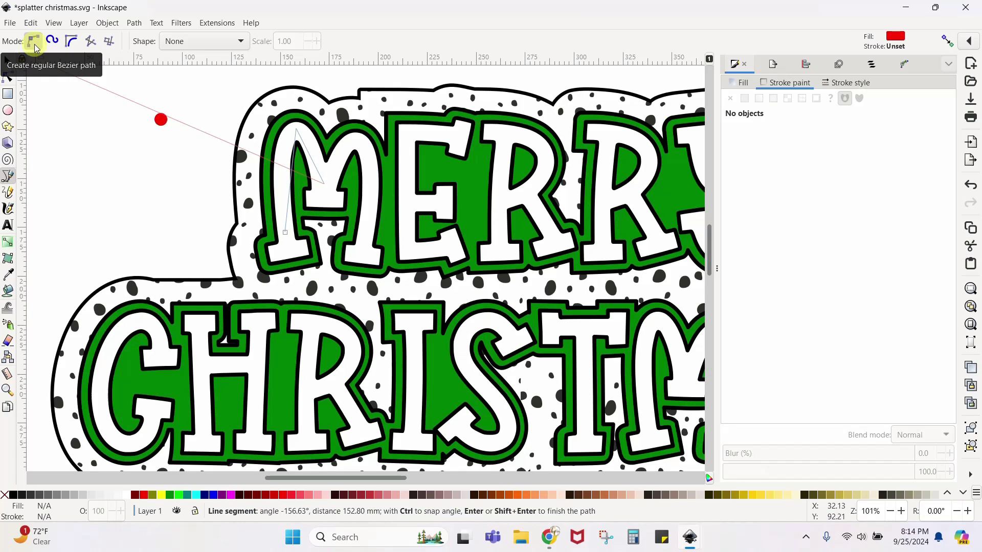
{"action": "left_click", "coordinate": [241, 41]}
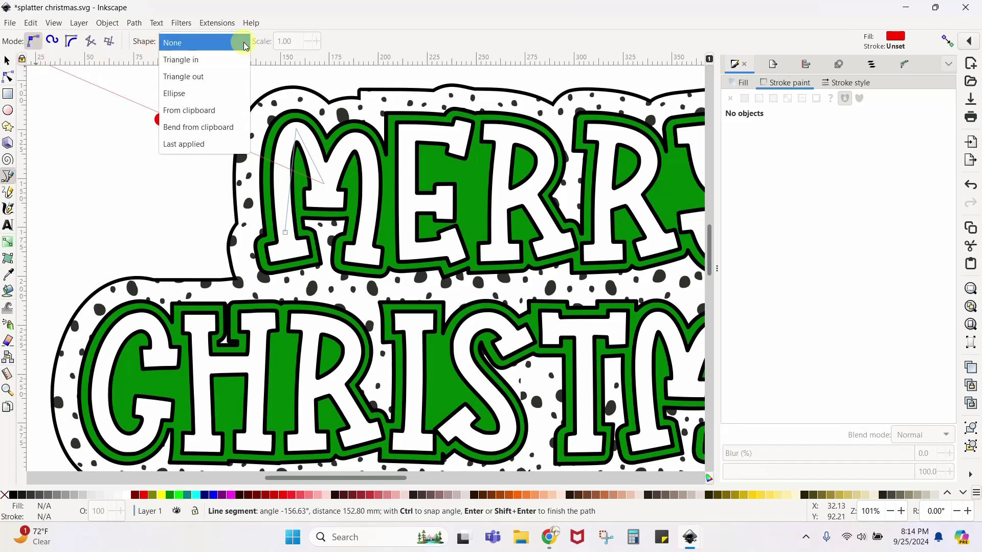
{"action": "left_click", "coordinate": [198, 45]}
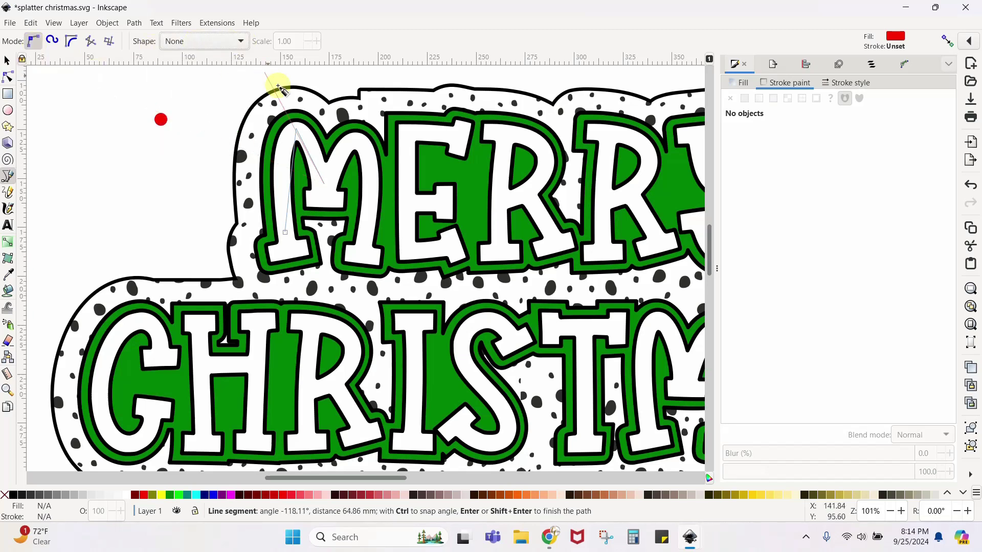
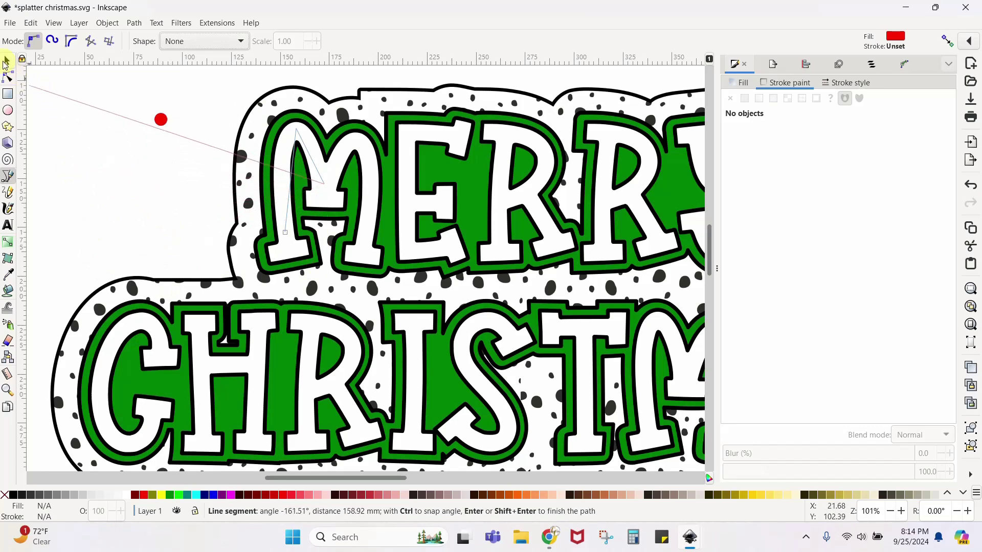
{"action": "left_click", "coordinate": [6, 61]}
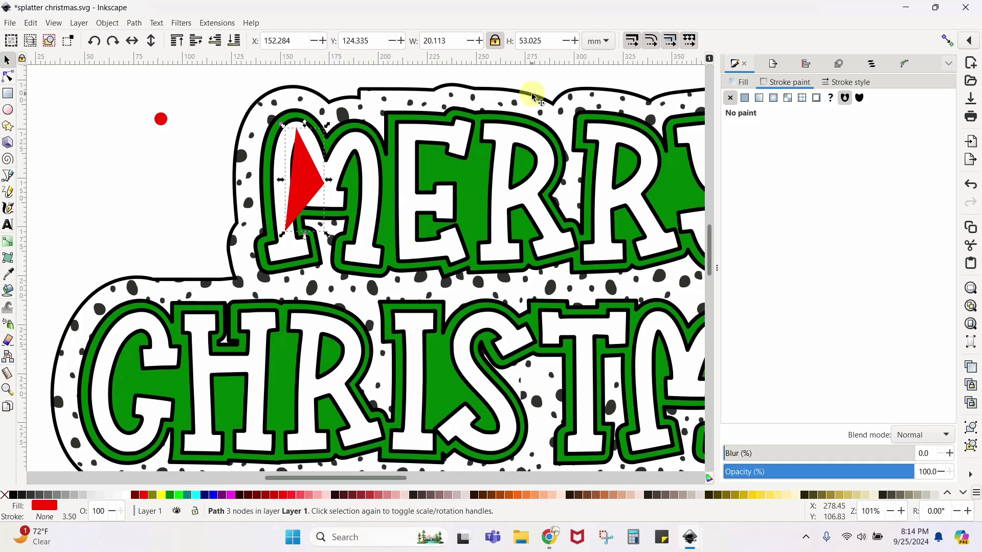
Remove the fill from the new path on the M and give it a flat black stroke
{"action": "left_click", "coordinate": [313, 187]}
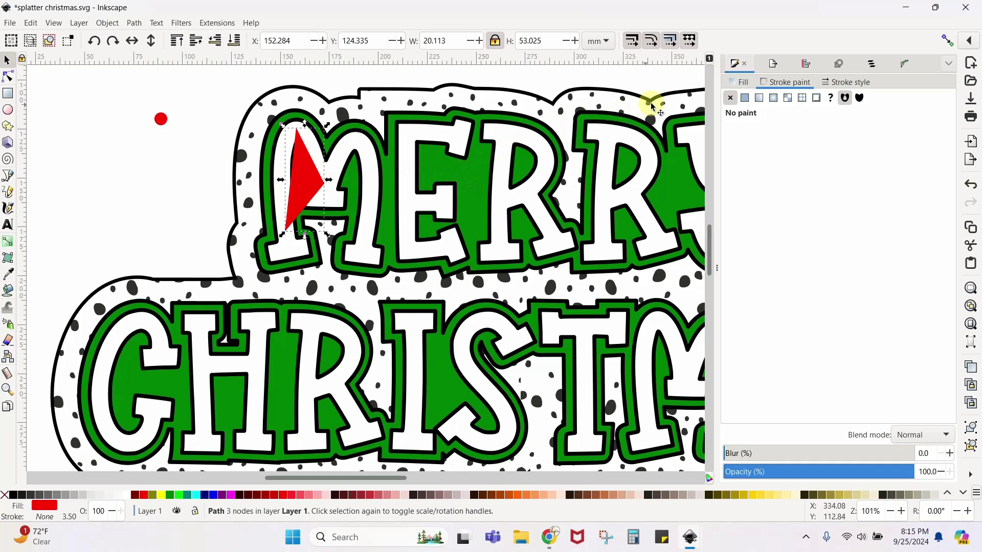
{"action": "left_click", "coordinate": [744, 83]}
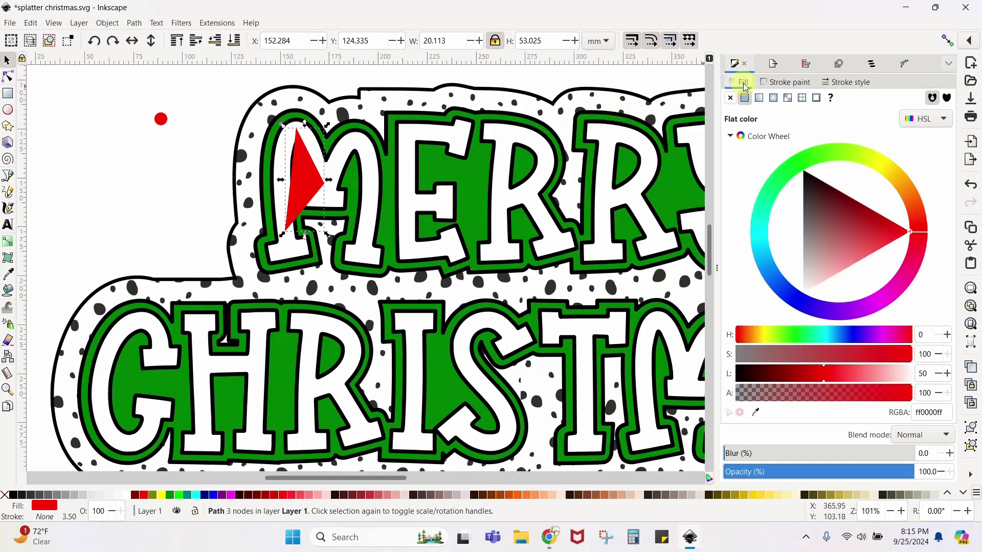
{"action": "left_click", "coordinate": [731, 98]}
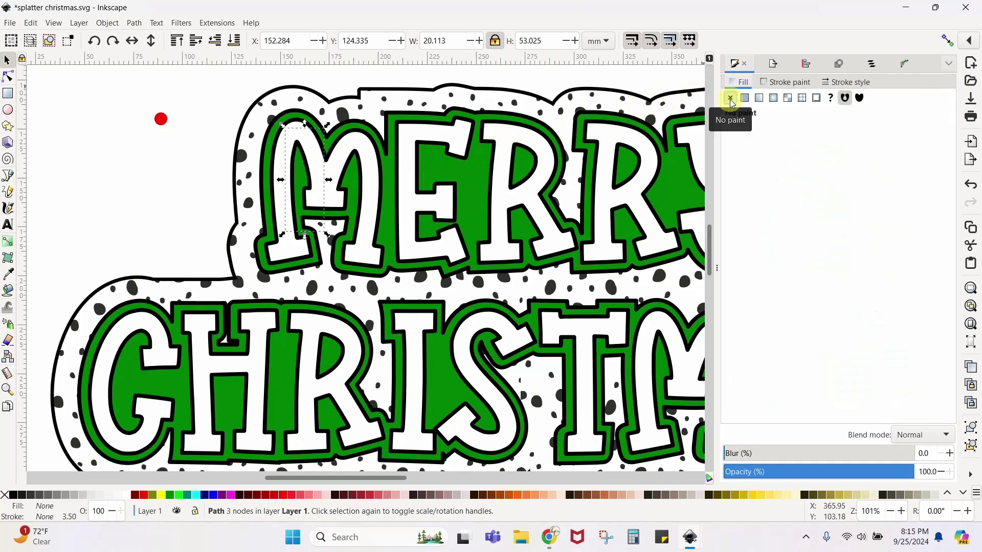
{"action": "left_click", "coordinate": [794, 86]}
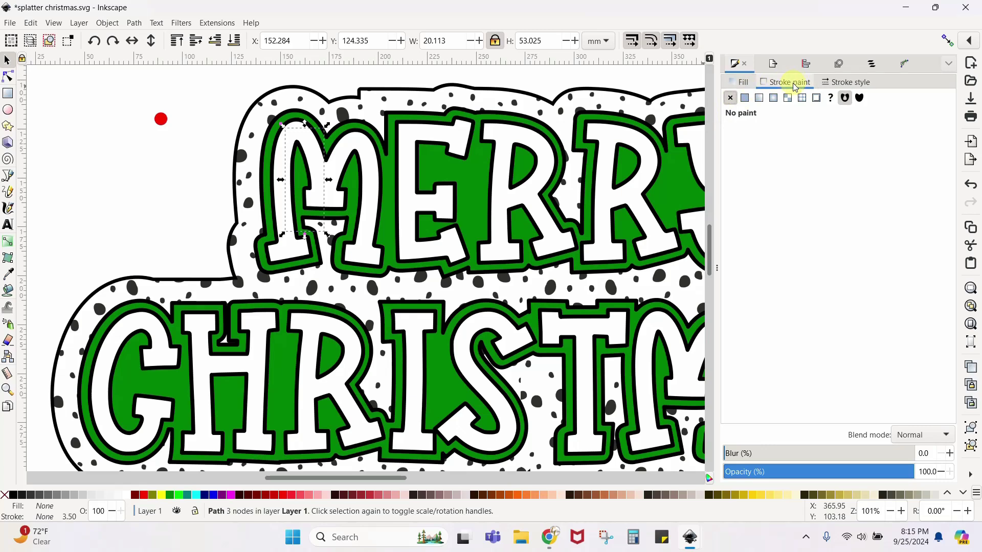
{"action": "left_click", "coordinate": [745, 99]}
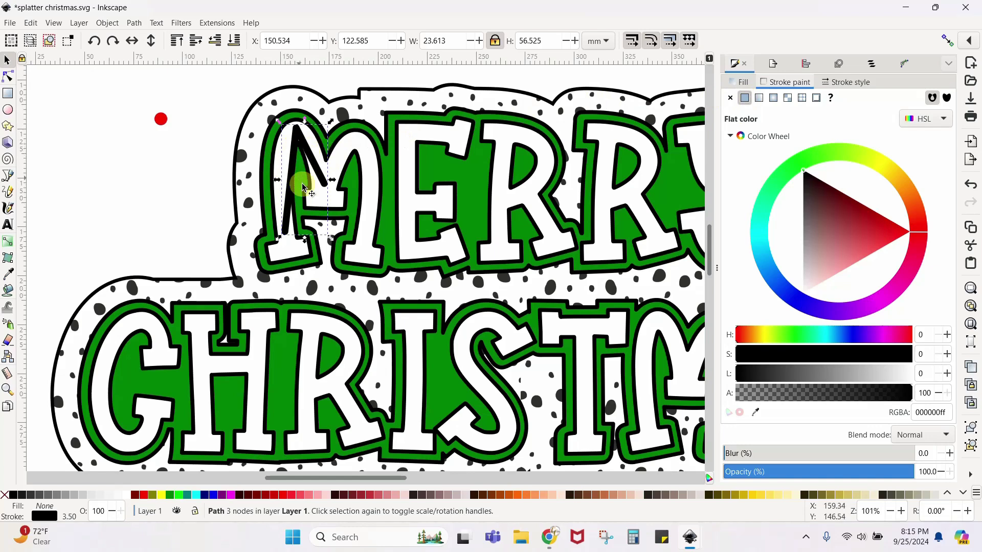
Set the stroke width of the path on the M to 1.5 mm and deselect it
{"action": "left_click", "coordinate": [841, 82]}
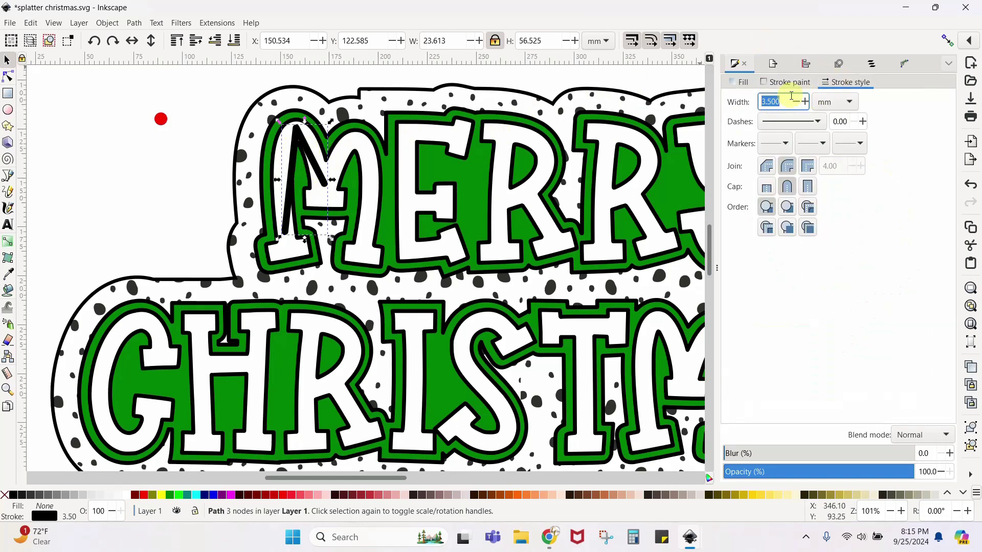
{"action": "left_click_drag", "start_coordinate": [789, 100], "coordinate": [745, 105]}
{"action": "type", "text": "1.5"}
{"action": "key", "text": "Return"}
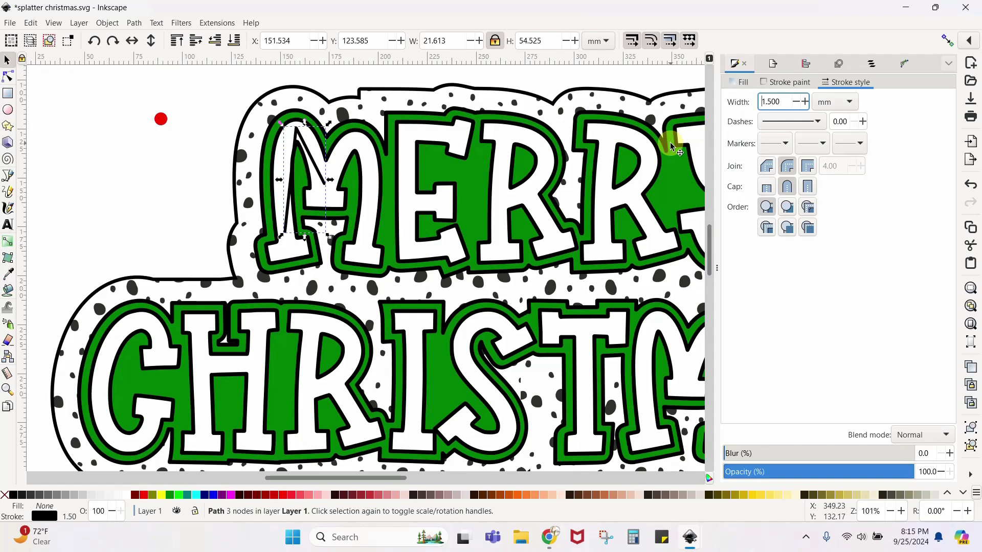
{"action": "left_click", "coordinate": [101, 194]}
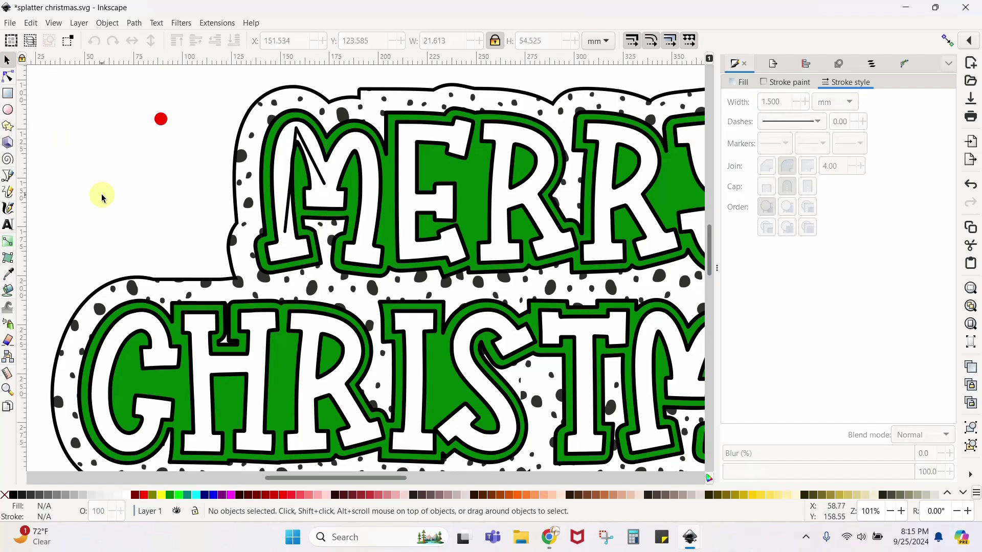
Bend both straight segments of the path into curves that follow the M's left arch
{"action": "key", "text": "plus"}
{"action": "key", "text": "plus"}
{"action": "scroll", "coordinate": [332, 280], "scroll_direction": "up", "scroll_amount": 6}
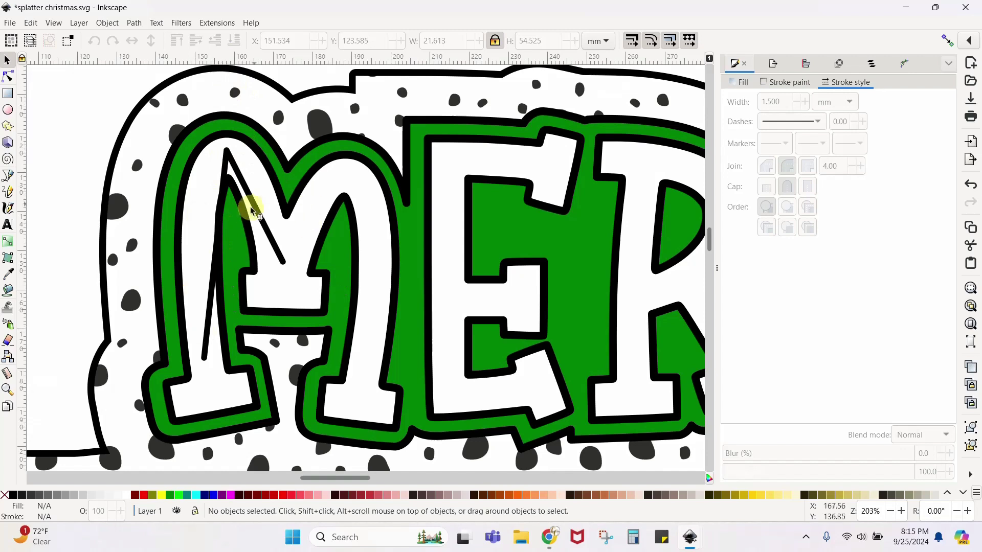
{"action": "left_click", "coordinate": [217, 250]}
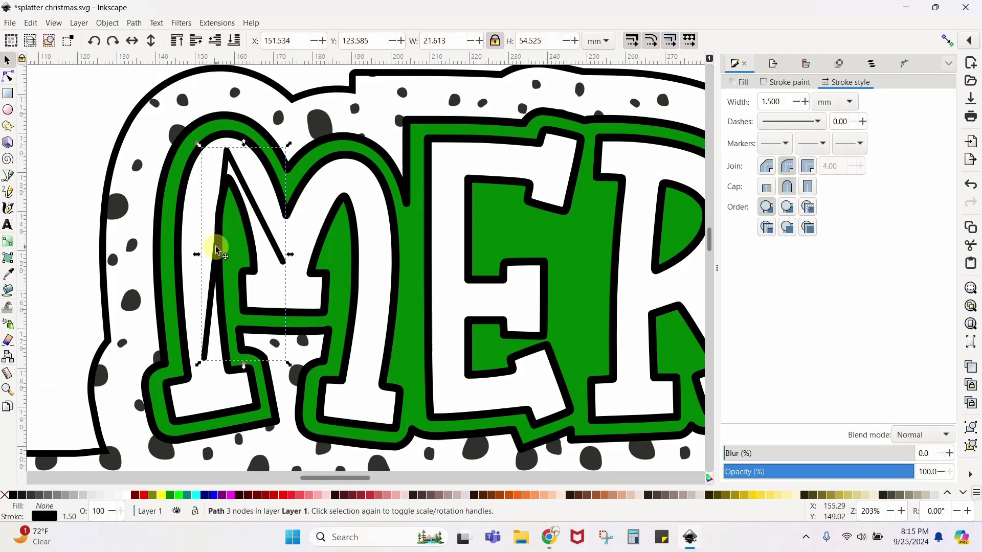
{"action": "left_click", "coordinate": [8, 79]}
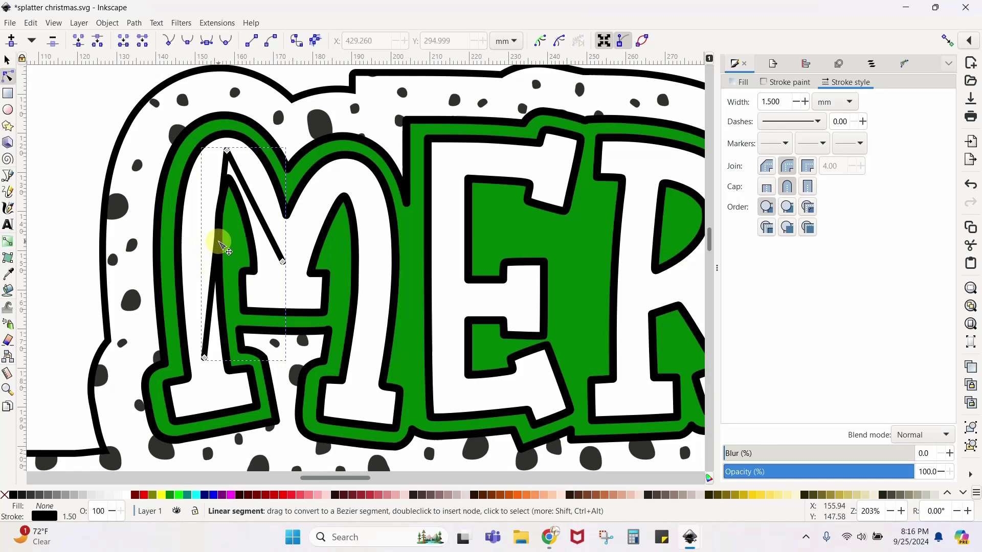
{"action": "left_click_drag", "start_coordinate": [217, 240], "coordinate": [196, 212]}
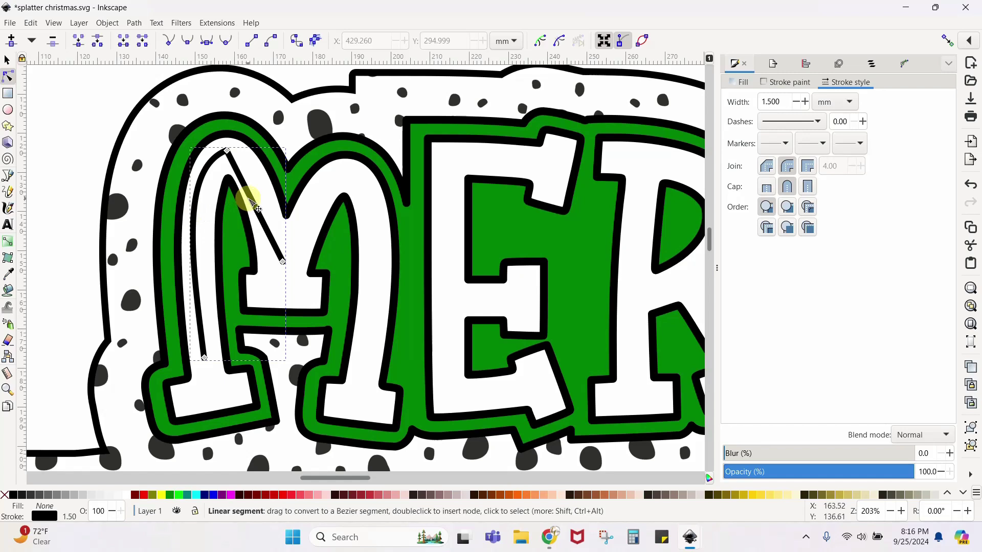
{"action": "left_click_drag", "start_coordinate": [251, 199], "coordinate": [261, 182]}
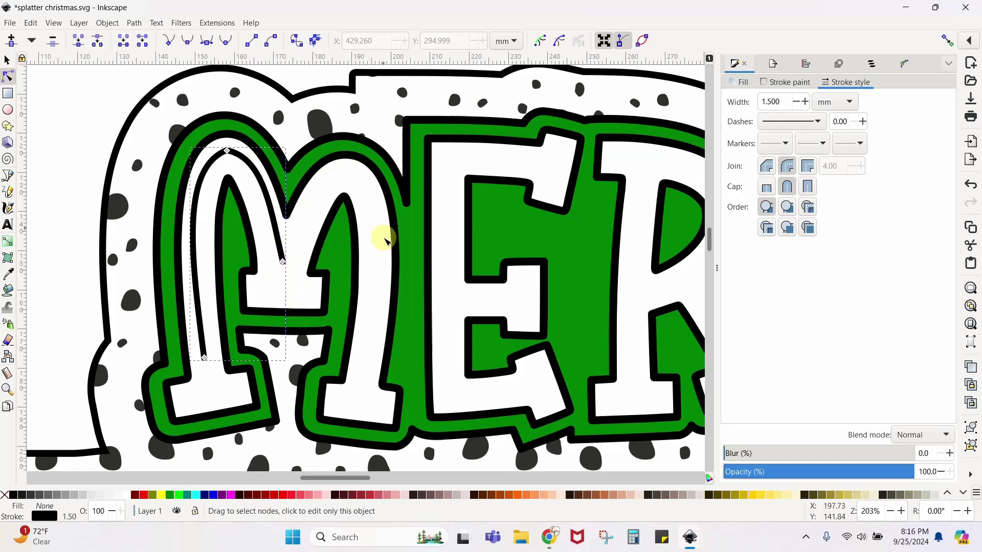
Draw a second three-node path from the M's middle up to its right peak and down to the foot of the right stem
{"action": "left_click", "coordinate": [9, 177]}
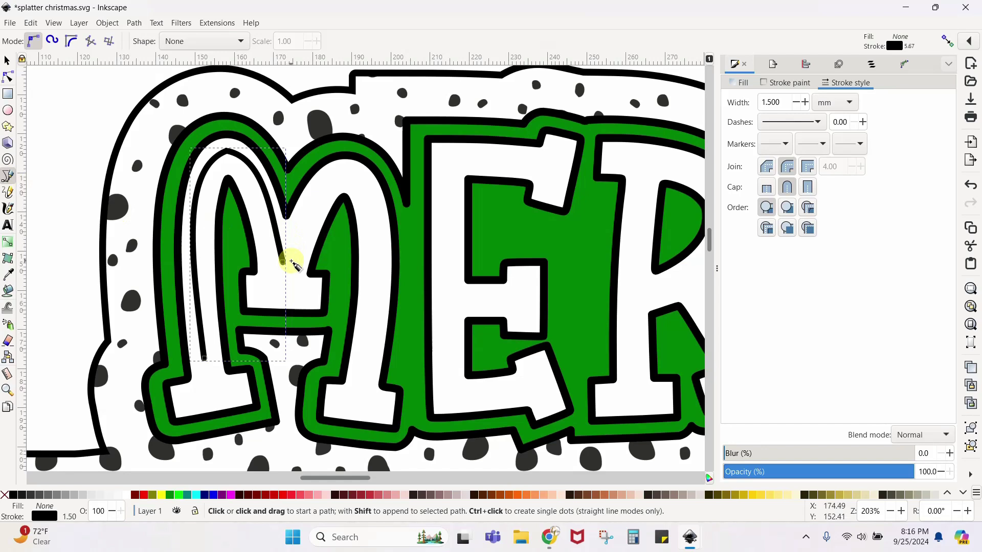
{"action": "left_click", "coordinate": [291, 261]}
{"action": "left_click", "coordinate": [346, 173]}
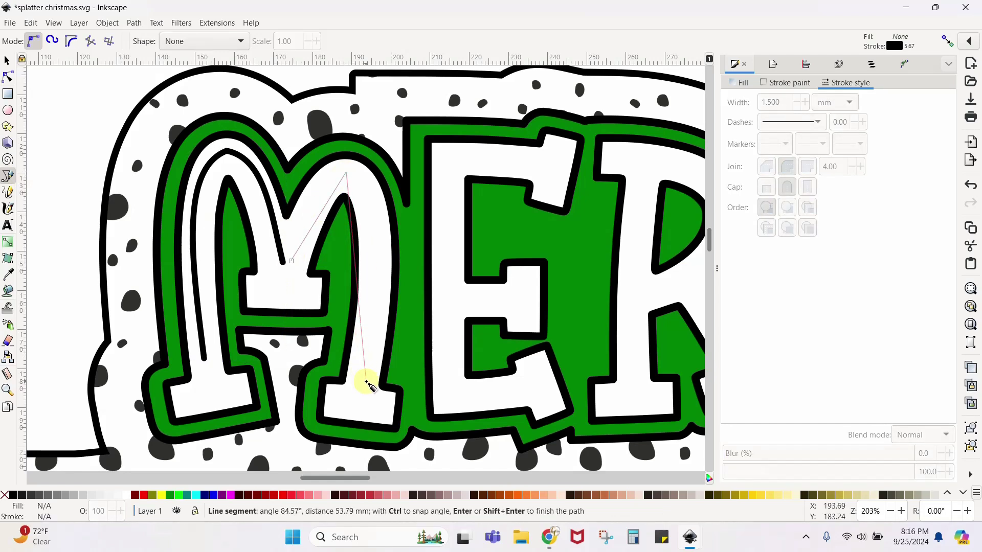
{"action": "left_click", "coordinate": [366, 383]}
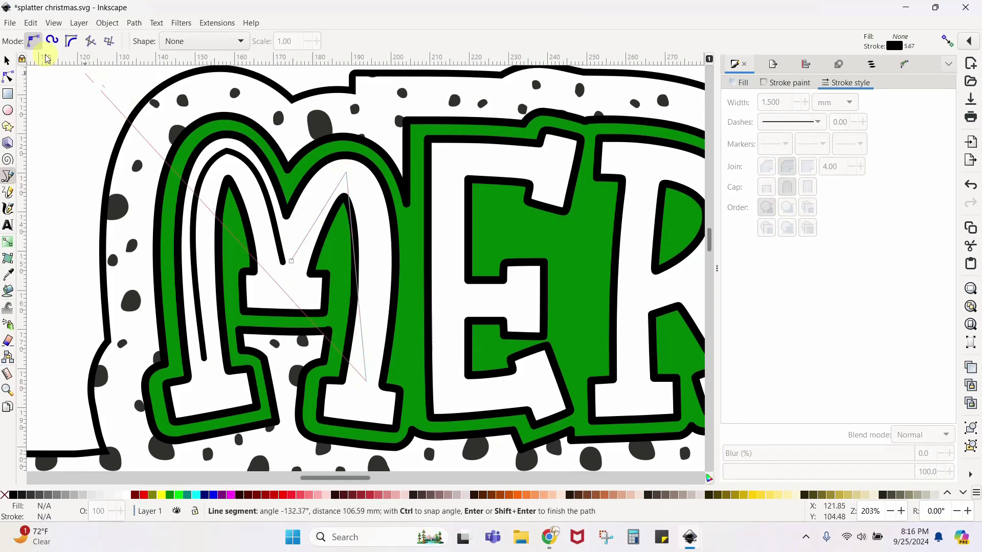
Bend the second path's segments to follow the M's right arch and adjust the end node's handle so the curve runs centred down the stem
{"action": "left_click", "coordinate": [8, 76]}
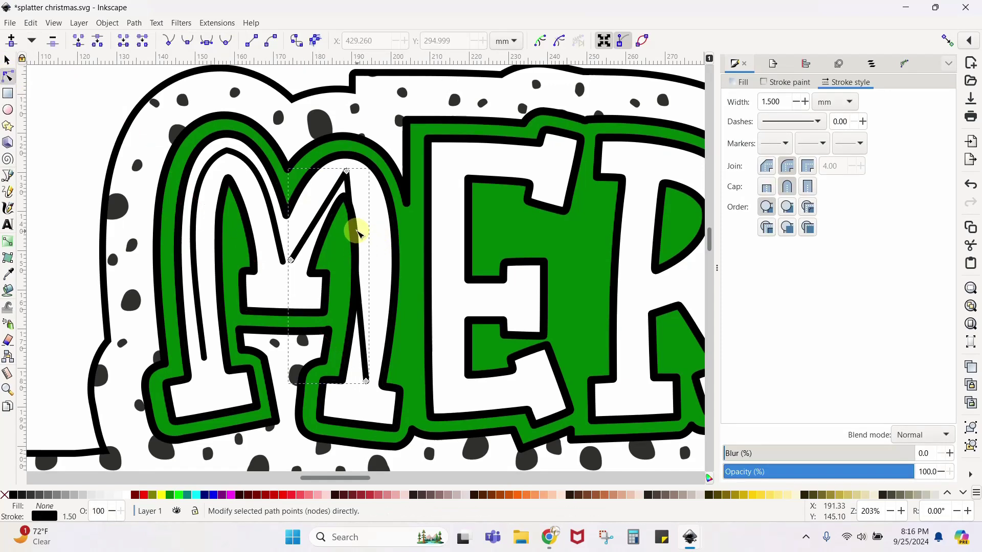
{"action": "left_click_drag", "start_coordinate": [357, 223], "coordinate": [379, 214]}
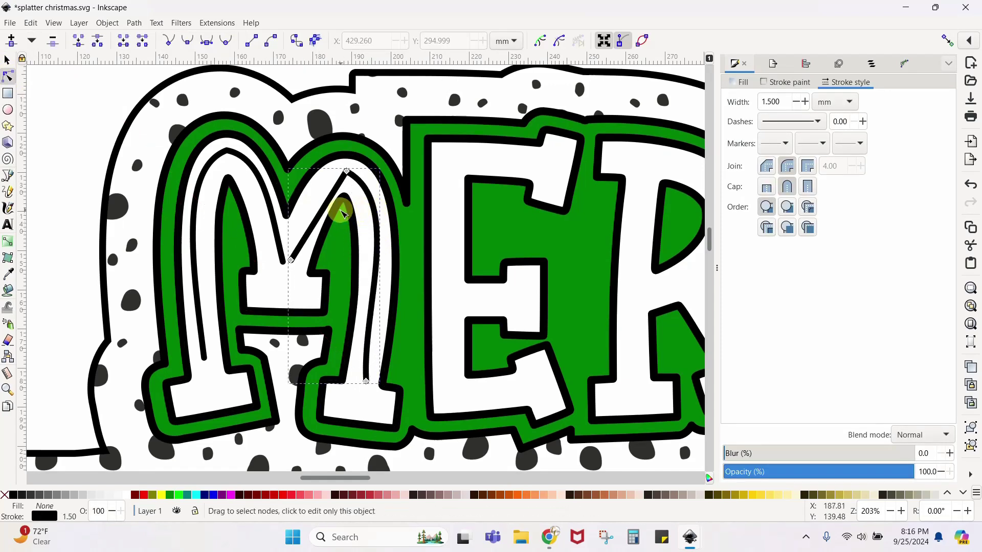
{"action": "left_click_drag", "start_coordinate": [321, 202], "coordinate": [318, 198]}
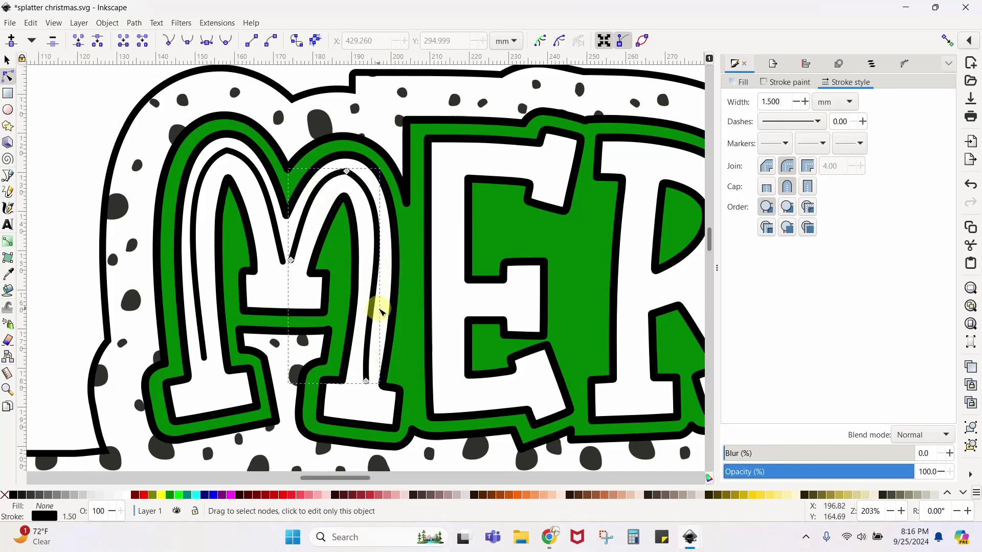
{"action": "left_click", "coordinate": [366, 381]}
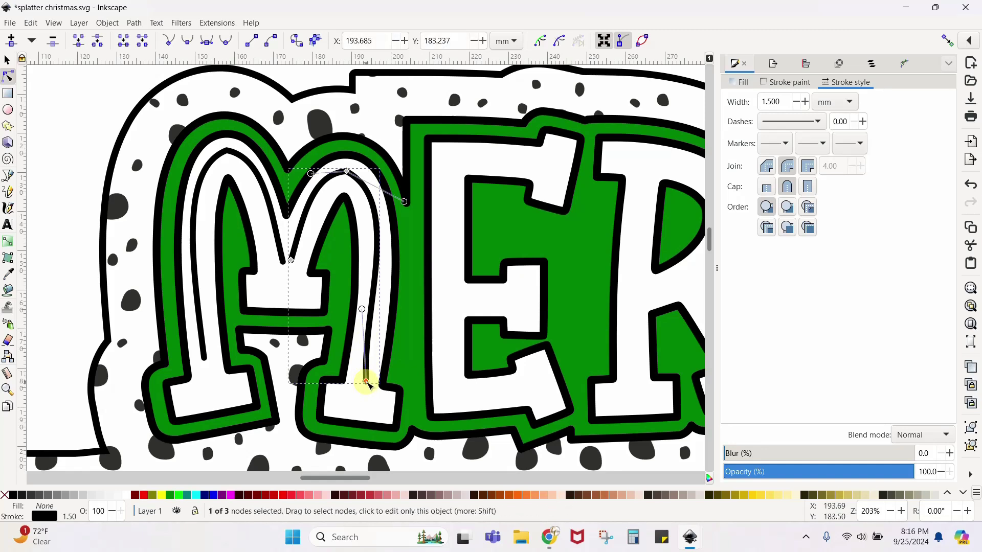
{"action": "left_click_drag", "start_coordinate": [362, 309], "coordinate": [372, 356]}
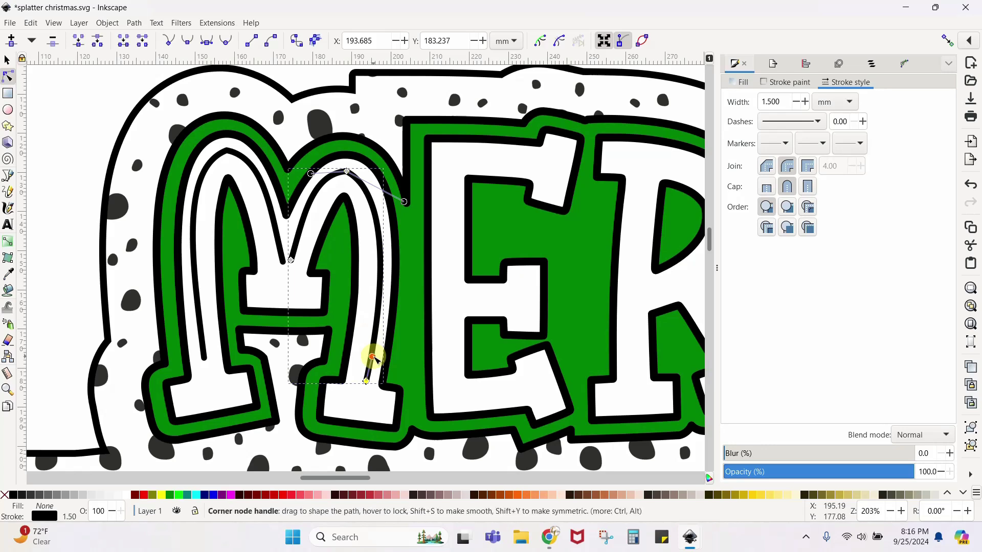
{"action": "left_click", "coordinate": [8, 62]}
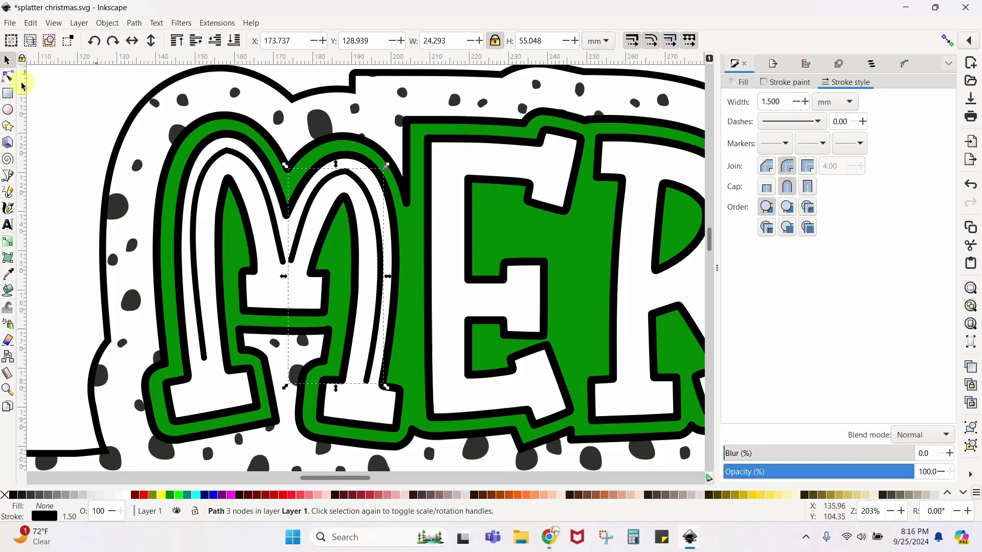
Draw a straight two-node line about 61 mm long down the vertical stem of the E in MERRY
{"action": "left_click", "coordinate": [8, 176]}
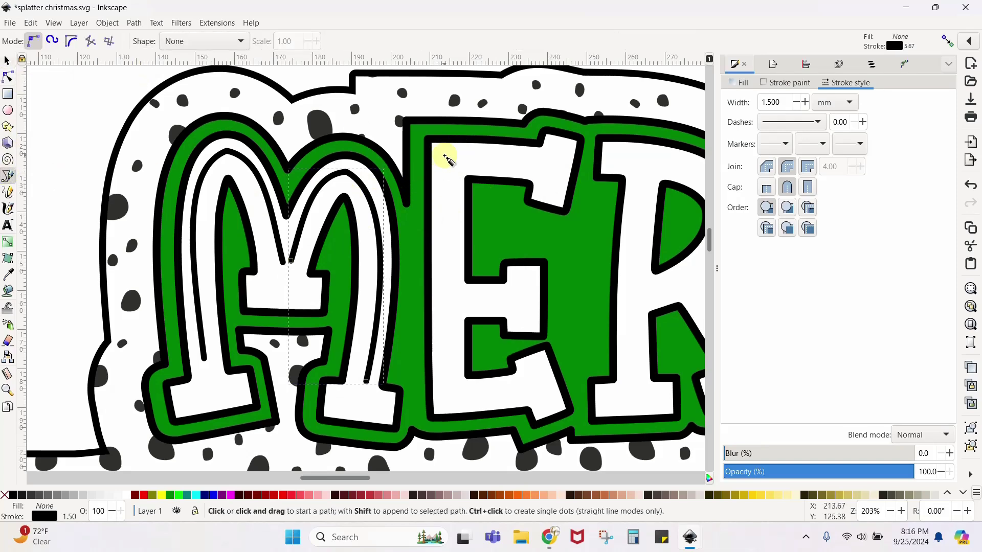
{"action": "left_click", "coordinate": [444, 156]}
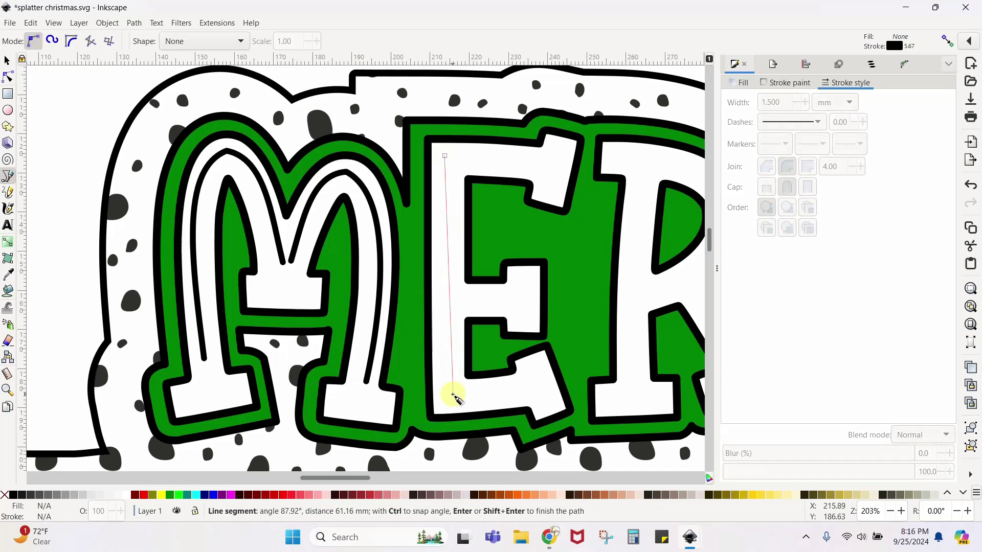
{"action": "left_click", "coordinate": [451, 396]}
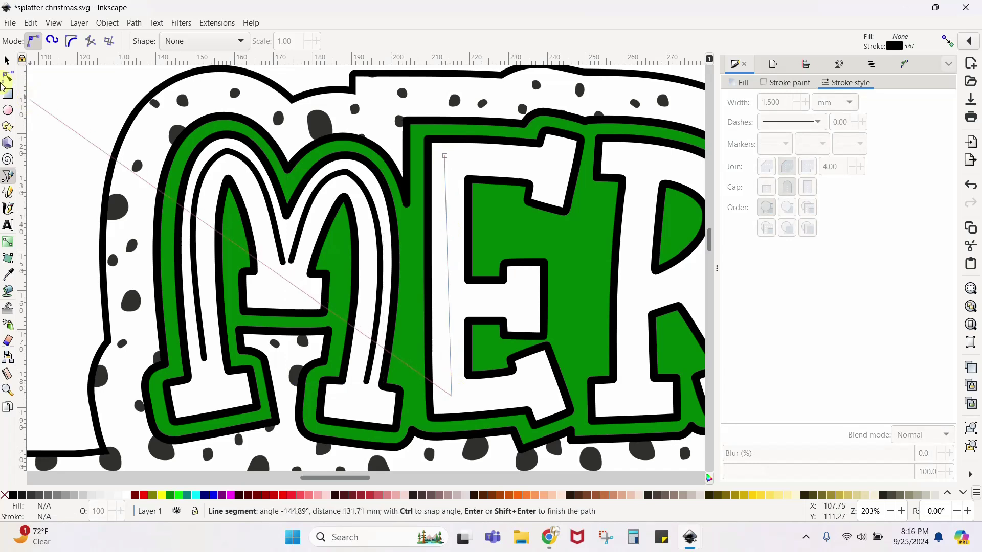
{"action": "left_click", "coordinate": [7, 62]}
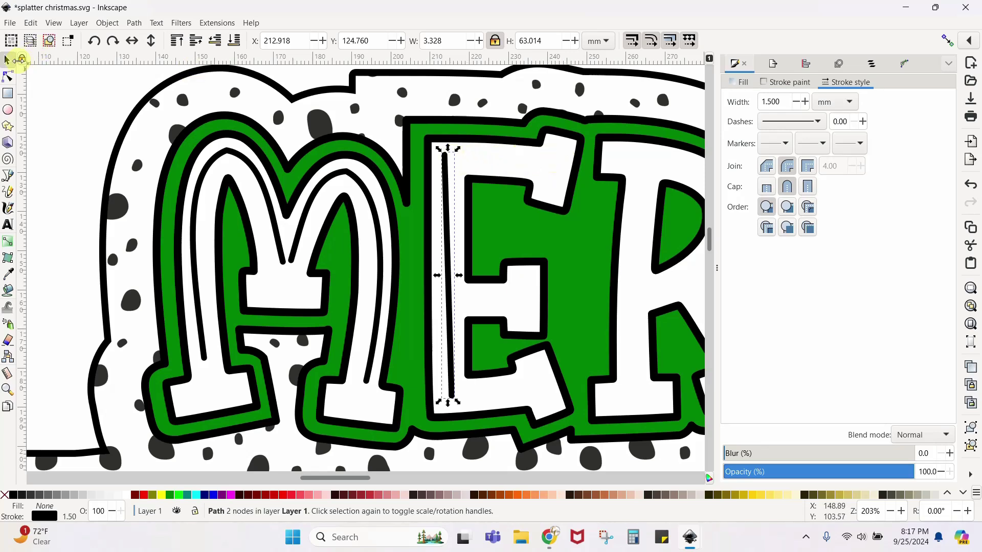
{"action": "left_click", "coordinate": [7, 177]}
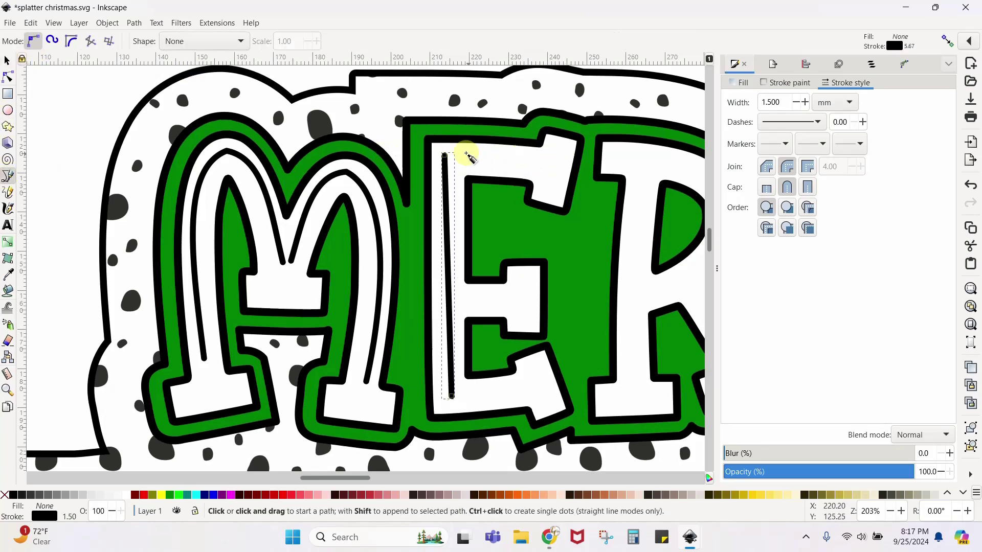
Draw a straight two-node line about 22.5 mm long across the top arm of the E in MERRY
{"action": "left_click", "coordinate": [451, 153]}
{"action": "left_click", "coordinate": [538, 158]}
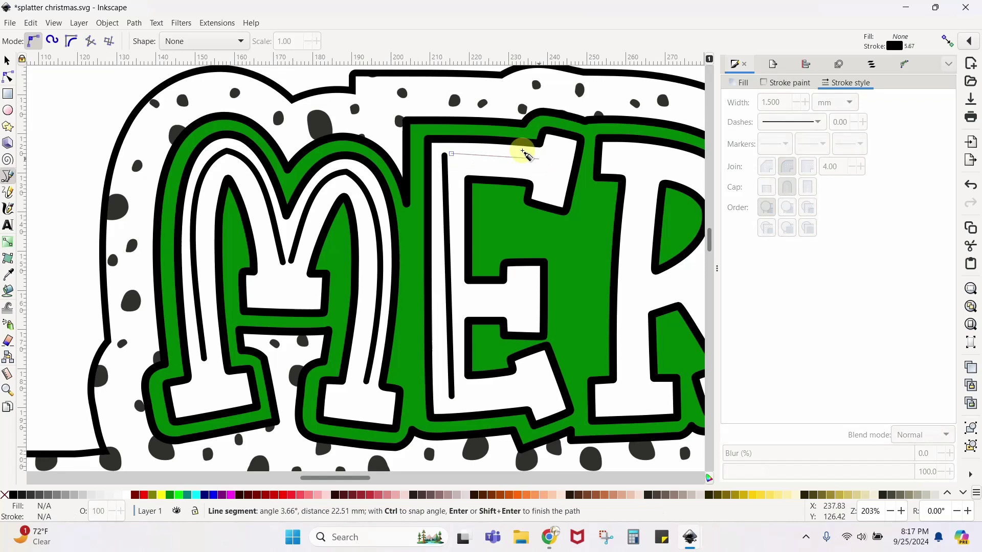
{"action": "left_click", "coordinate": [7, 62]}
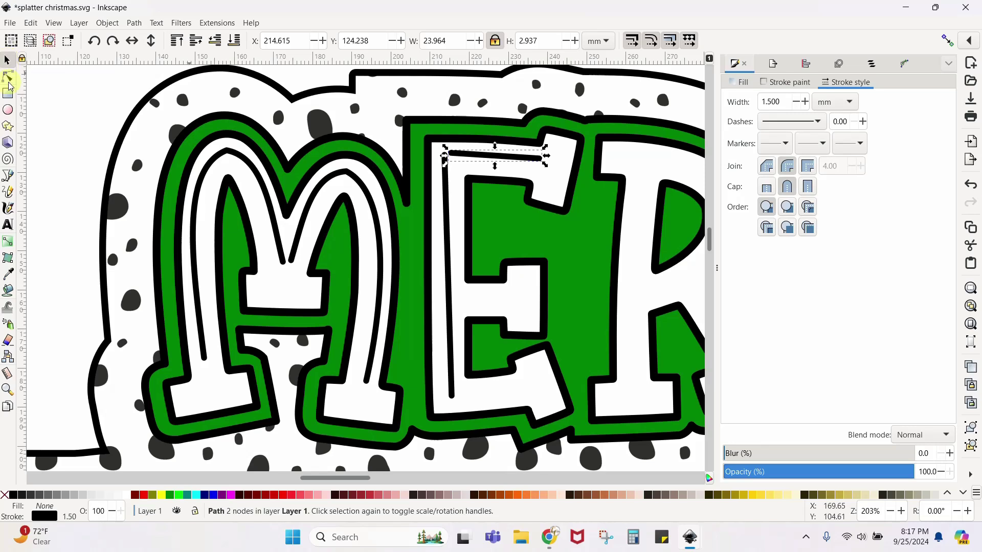
Move the red circle closer to the M, keeping it in the blank area outside the design
{"action": "left_click_drag", "start_coordinate": [318, 477], "coordinate": [308, 480]}
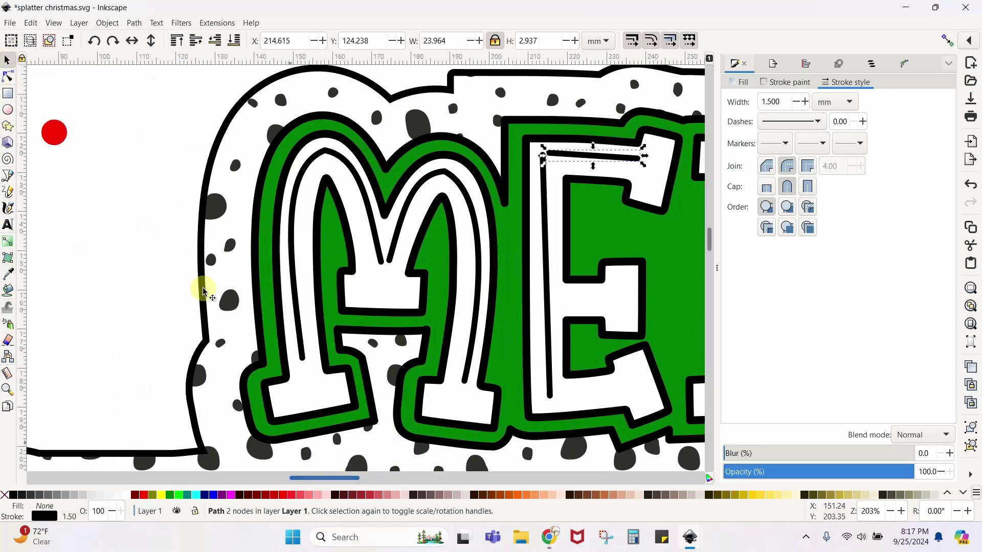
{"action": "left_click_drag", "start_coordinate": [64, 142], "coordinate": [101, 162]}
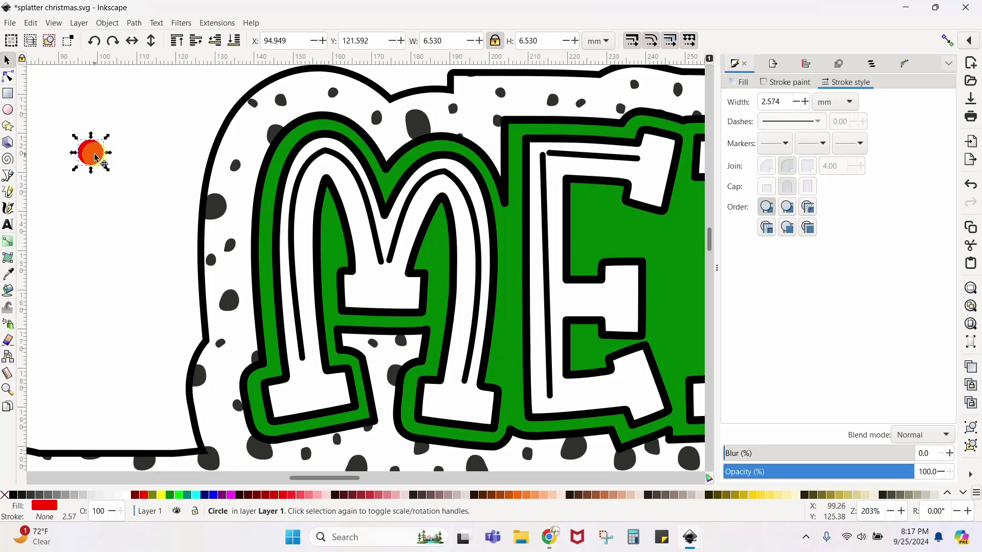
{"action": "left_click", "coordinate": [97, 159]}
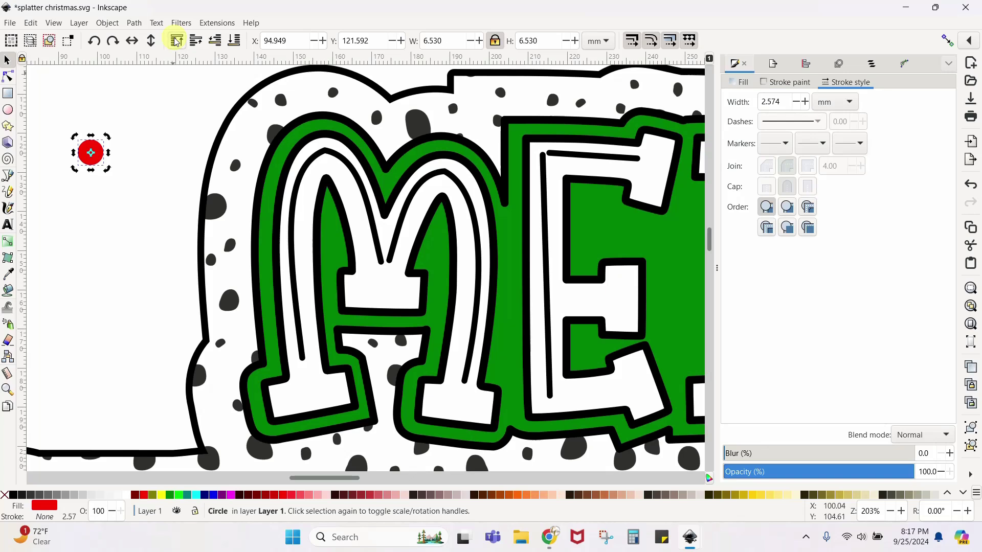
{"action": "left_click", "coordinate": [94, 153]}
{"action": "left_click_drag", "start_coordinate": [94, 152], "coordinate": [138, 183]}
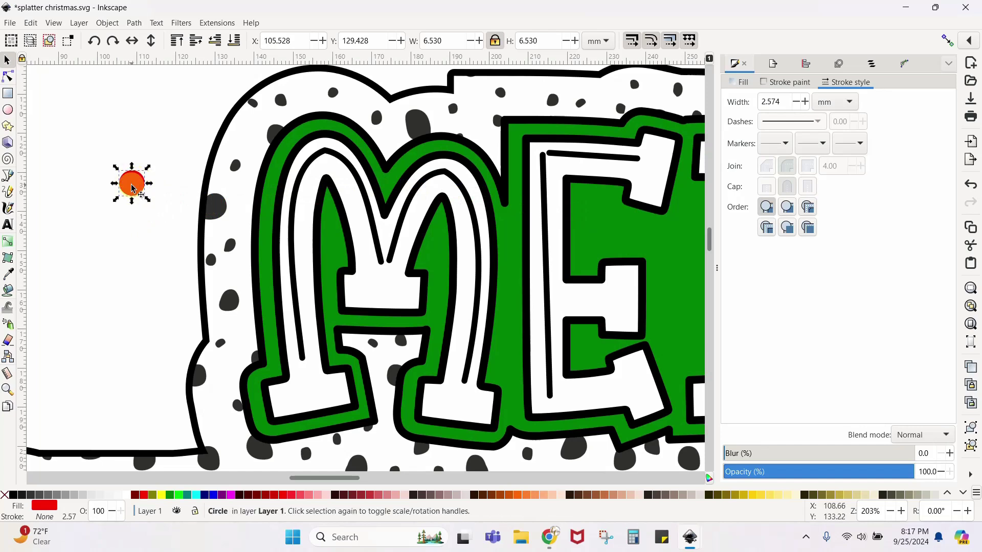
Select the red circle together with the M's two arch paths and the E's two lines, and open the Pattern along Path extension
{"action": "left_click", "coordinate": [293, 265], "text": "shift"}
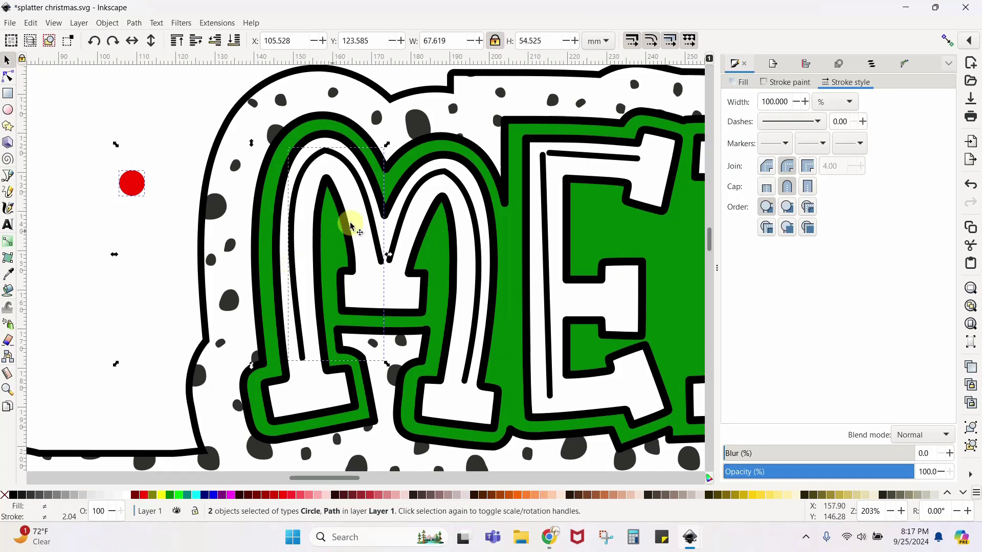
{"action": "left_click", "coordinate": [413, 193], "text": "shift"}
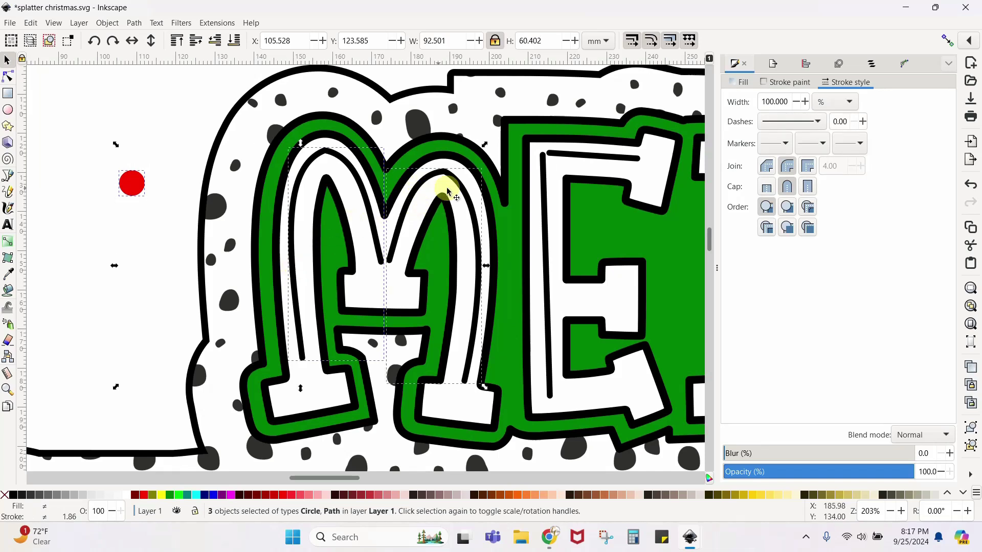
{"action": "left_click", "coordinate": [543, 196], "text": "shift"}
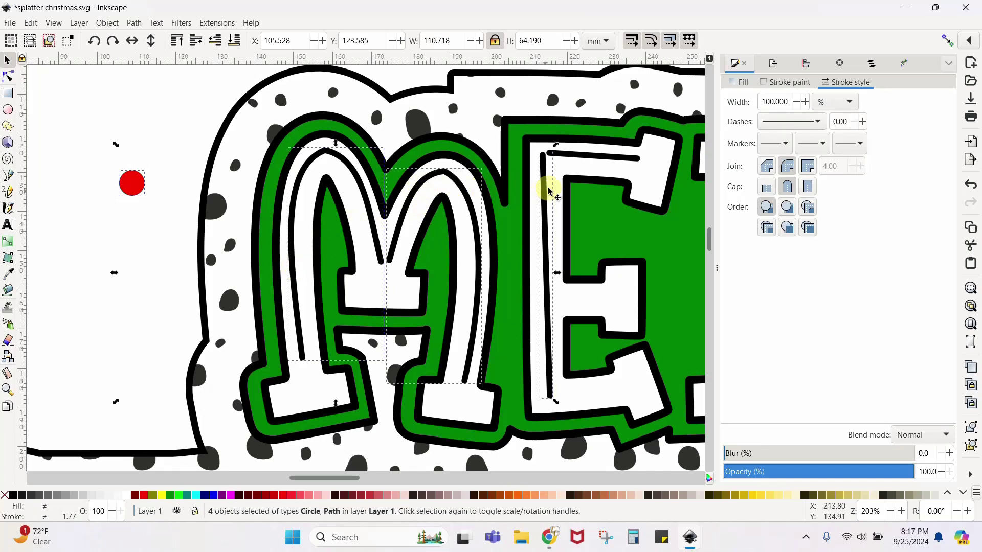
{"action": "left_click", "coordinate": [591, 159], "text": "shift"}
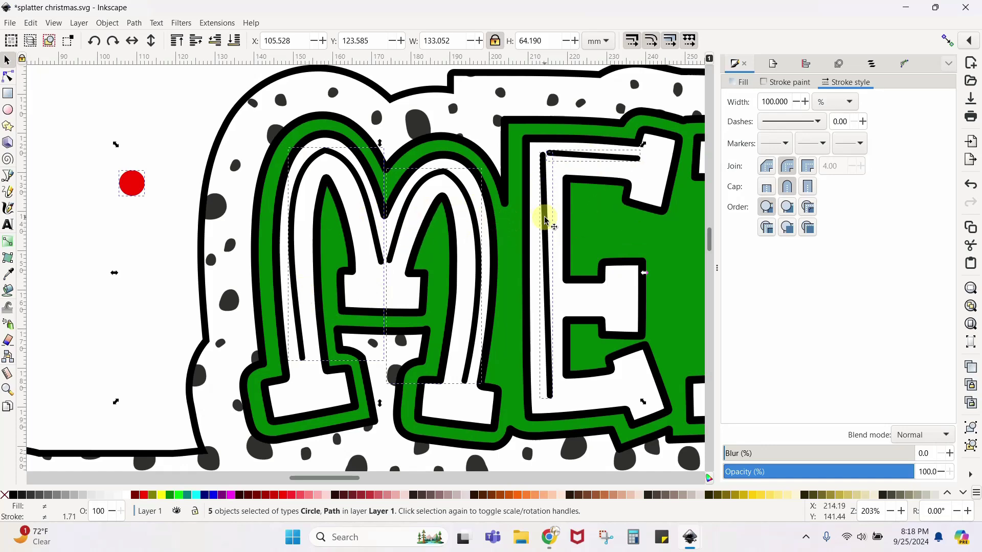
{"action": "left_click", "coordinate": [217, 23]}
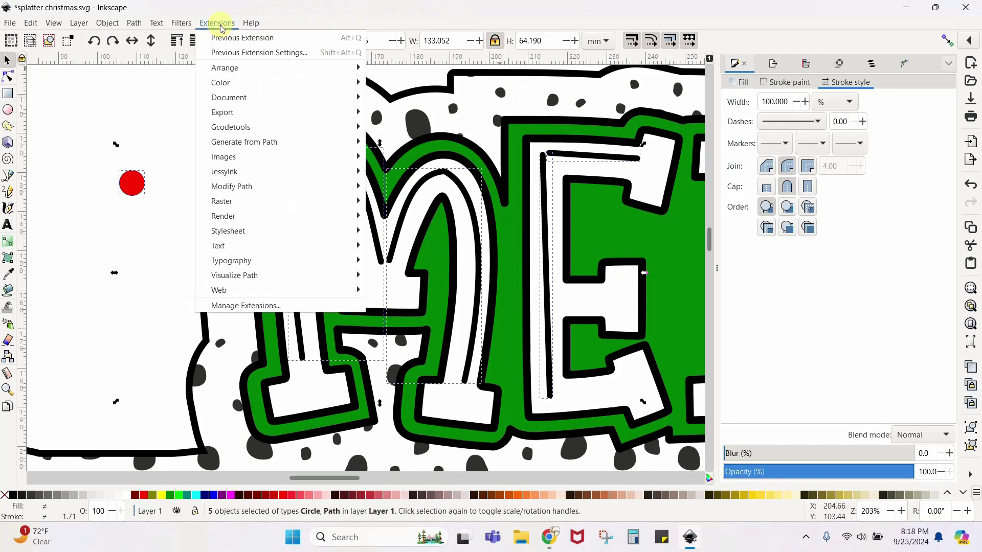
{"action": "mouse_move", "coordinate": [244, 146]}
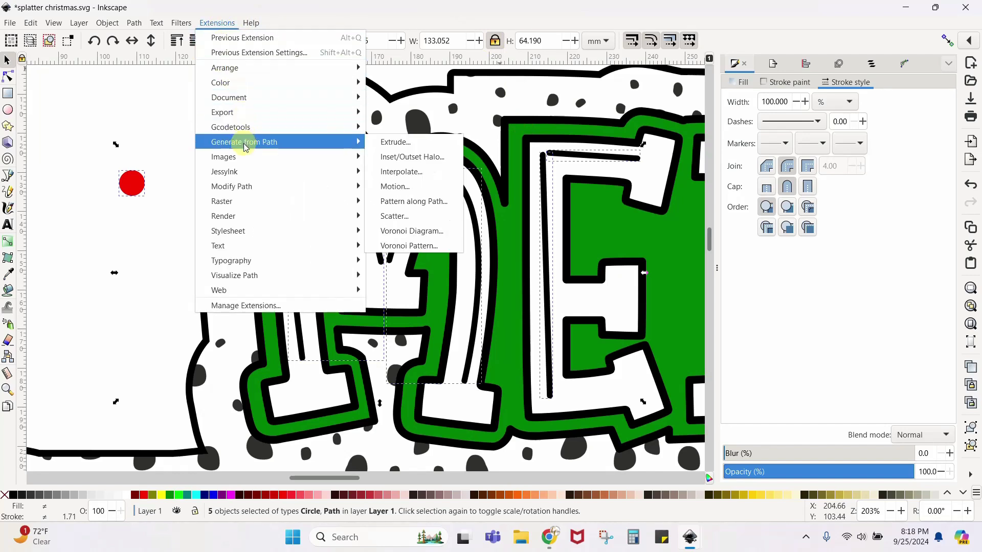
{"action": "left_click", "coordinate": [404, 203]}
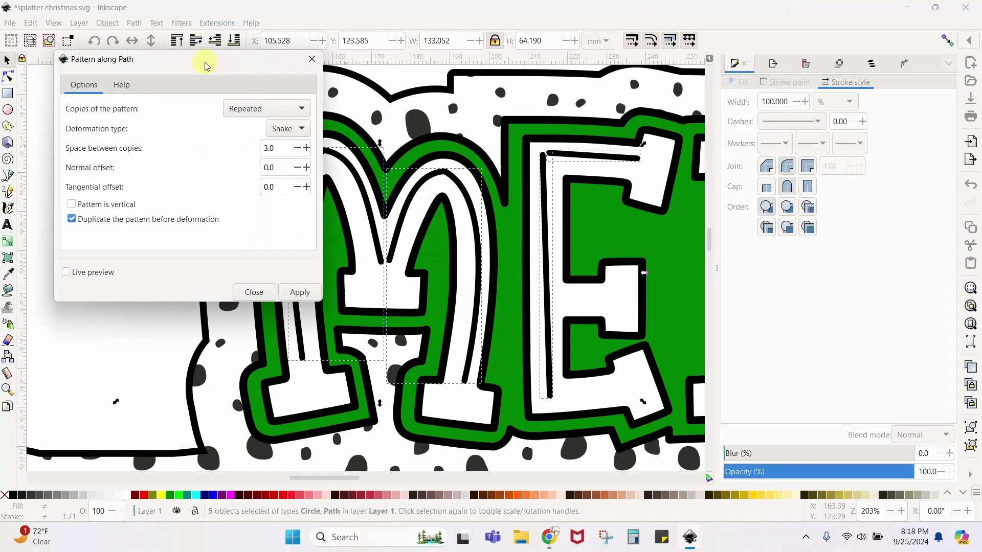
Repeat the red circle along the guide paths with Repeated copies, Snake deformation and 5.0 space between copies, previewing it live before applying
{"action": "left_click_drag", "start_coordinate": [190, 64], "coordinate": [812, 97]}
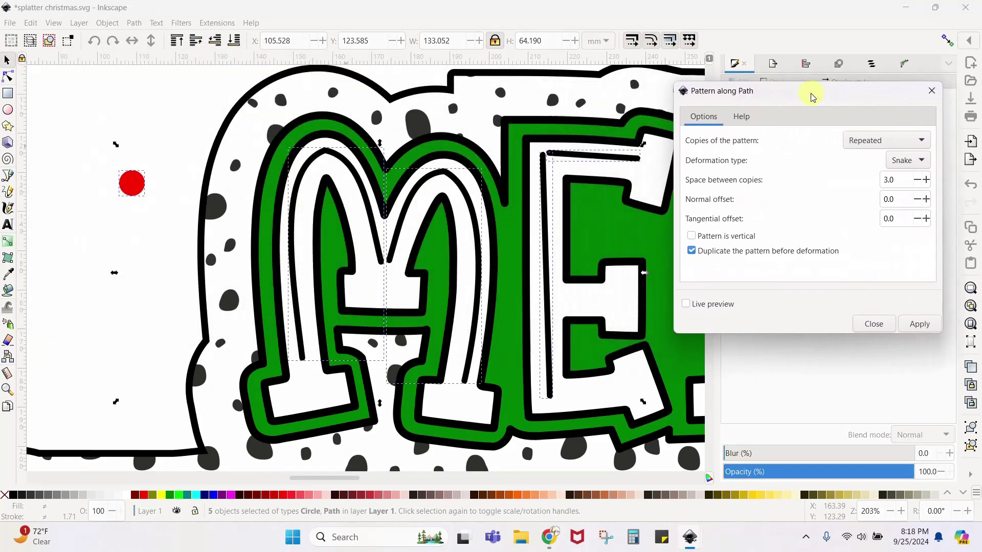
{"action": "left_click", "coordinate": [872, 146]}
{"action": "left_click", "coordinate": [872, 149]}
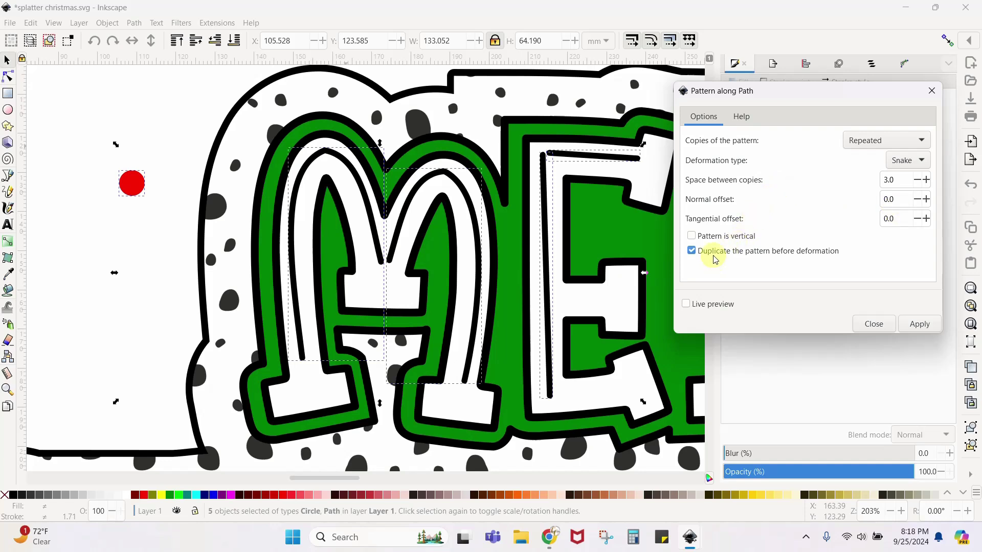
{"action": "left_click", "coordinate": [686, 305]}
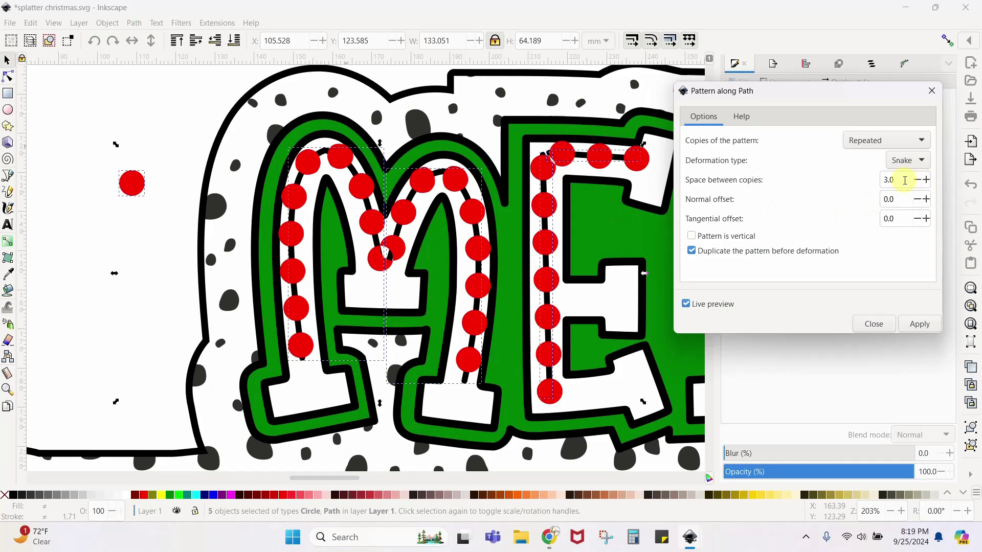
{"action": "left_click_drag", "start_coordinate": [904, 180], "coordinate": [859, 179]}
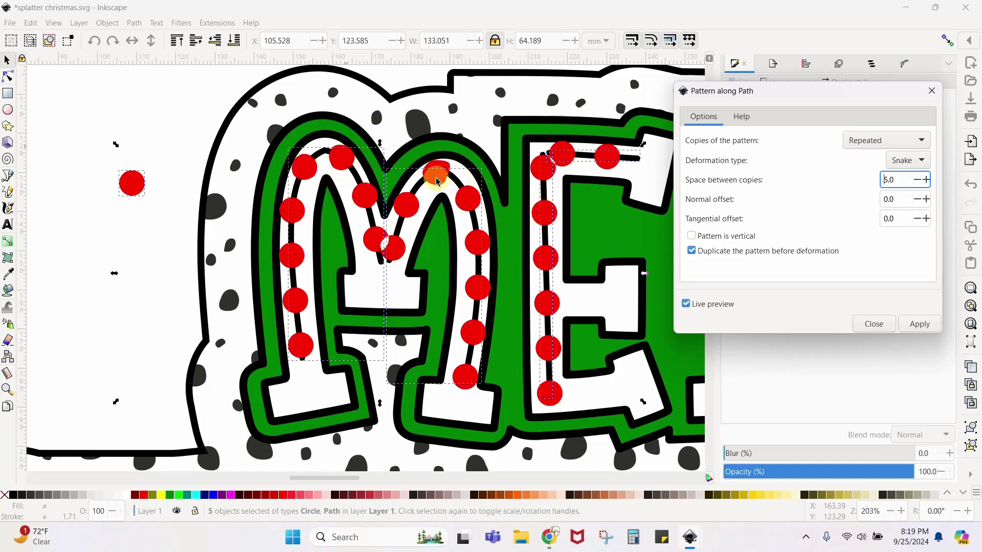
{"action": "left_click", "coordinate": [930, 326]}
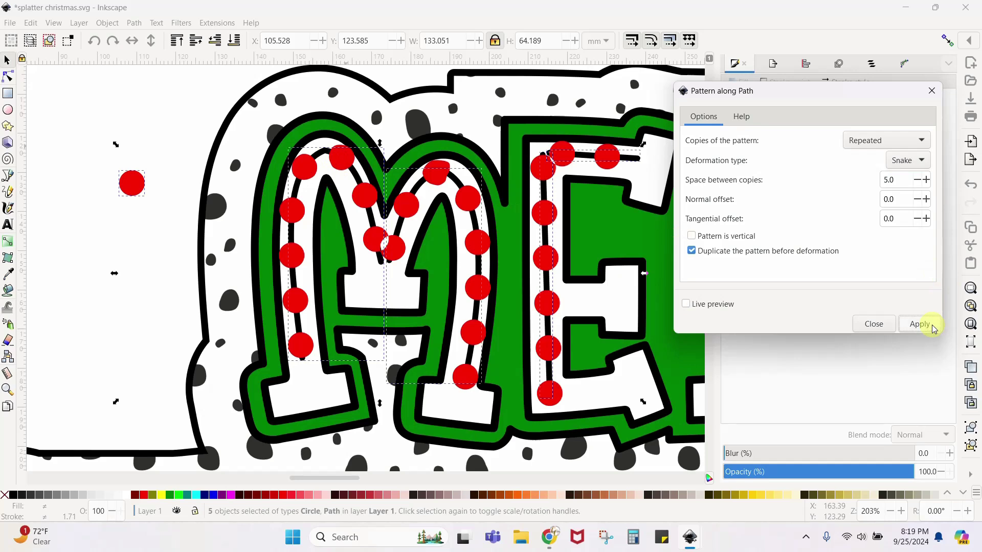
{"action": "left_click", "coordinate": [931, 91]}
{"action": "left_click", "coordinate": [135, 320]}
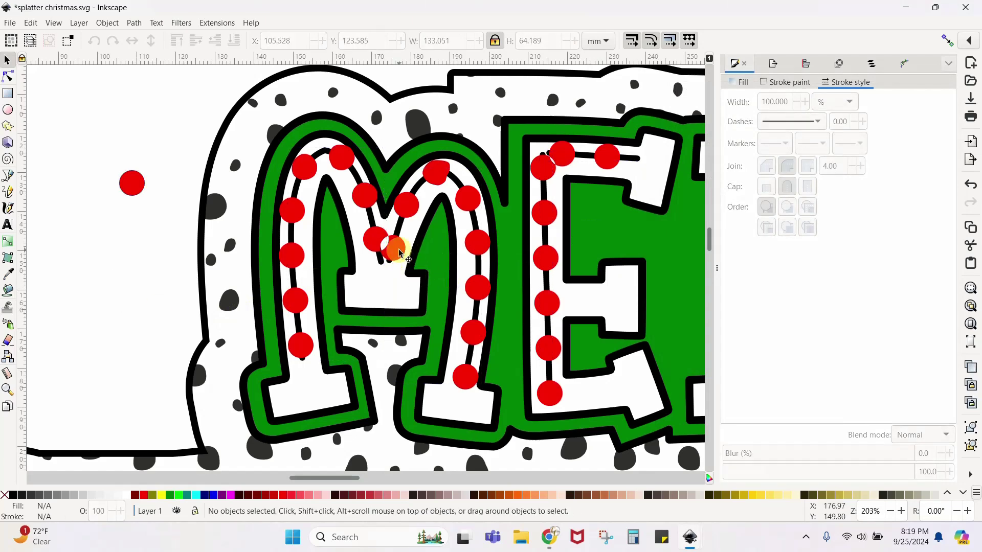
Delete the misshapen dot at the M's right peak and put the spare red circle in its place
{"action": "double_click", "coordinate": [437, 174]}
{"action": "left_click_drag", "start_coordinate": [414, 146], "coordinate": [452, 186]}
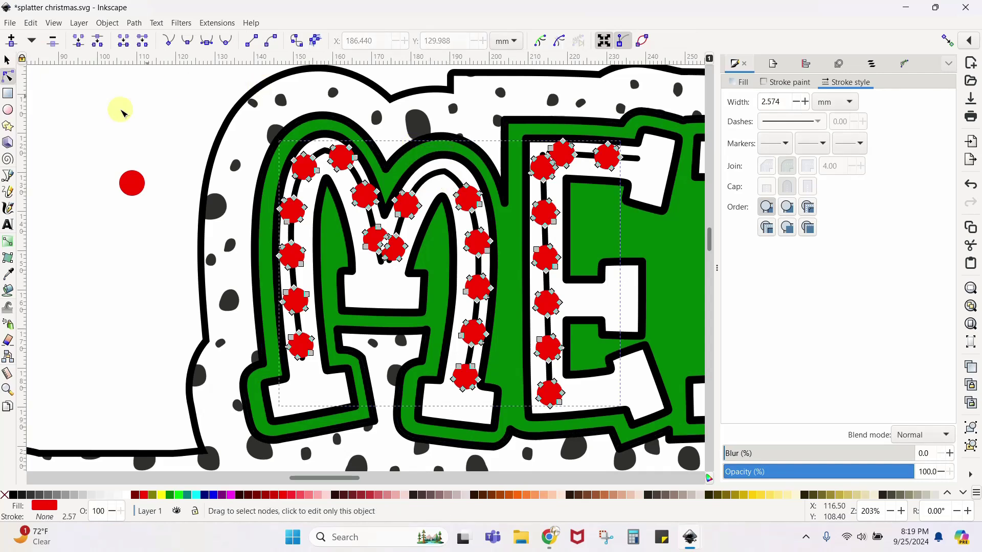
{"action": "left_click", "coordinate": [7, 61]}
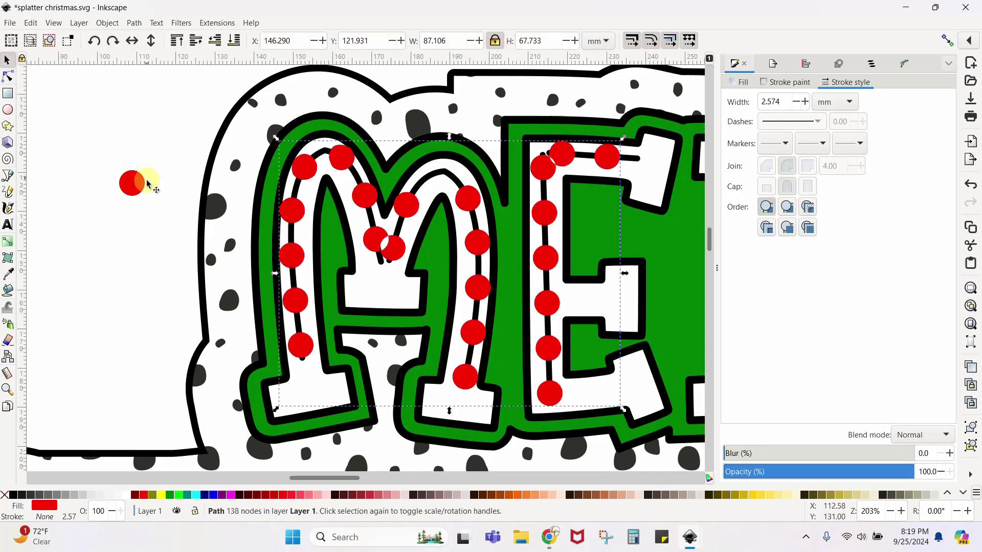
{"action": "left_click_drag", "start_coordinate": [141, 185], "coordinate": [465, 176]}
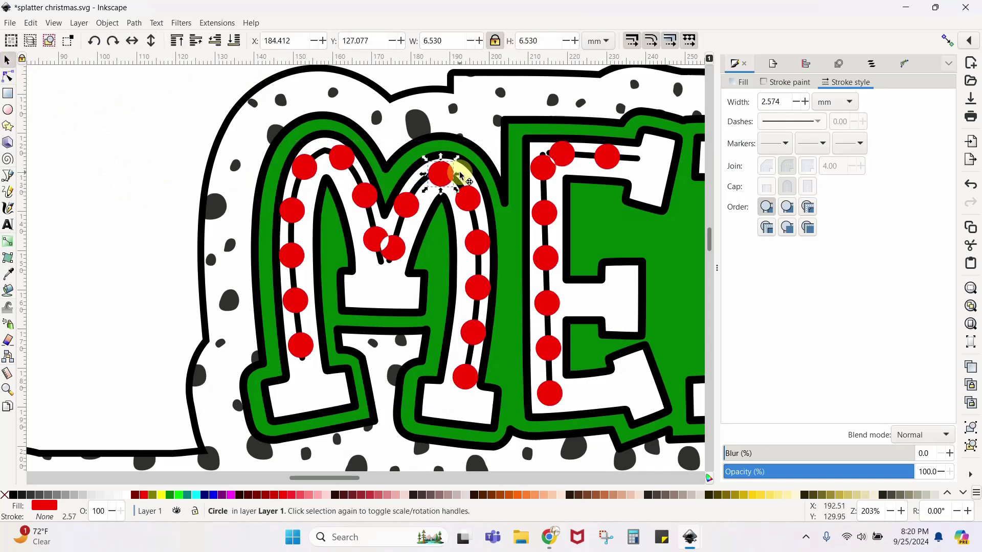
Delete the nodes of the two overlapping dots where the M's arches meet in the middle
{"action": "key", "text": "n"}
{"action": "left_click", "coordinate": [394, 249]}
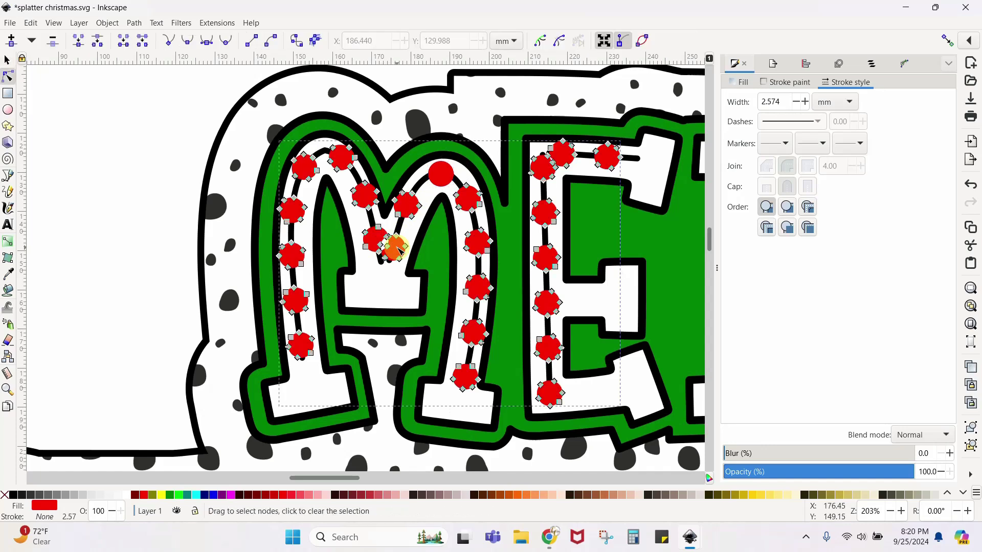
{"action": "left_click_drag", "start_coordinate": [358, 220], "coordinate": [413, 270]}
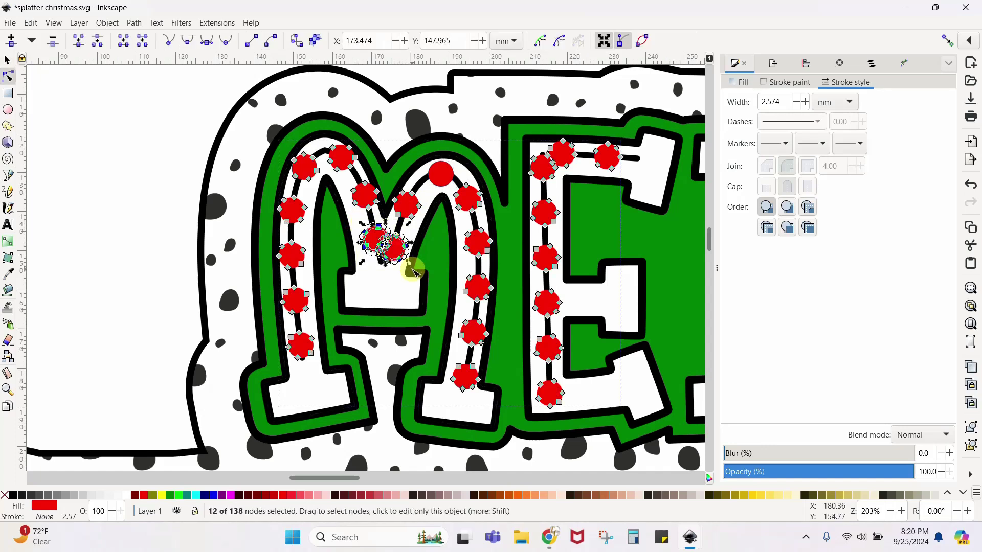
{"action": "key", "text": "Delete"}
Duplicate the red circle from the M's right peak and place two separate copies at the middle junction of the arches
{"action": "right_click", "coordinate": [439, 173]}
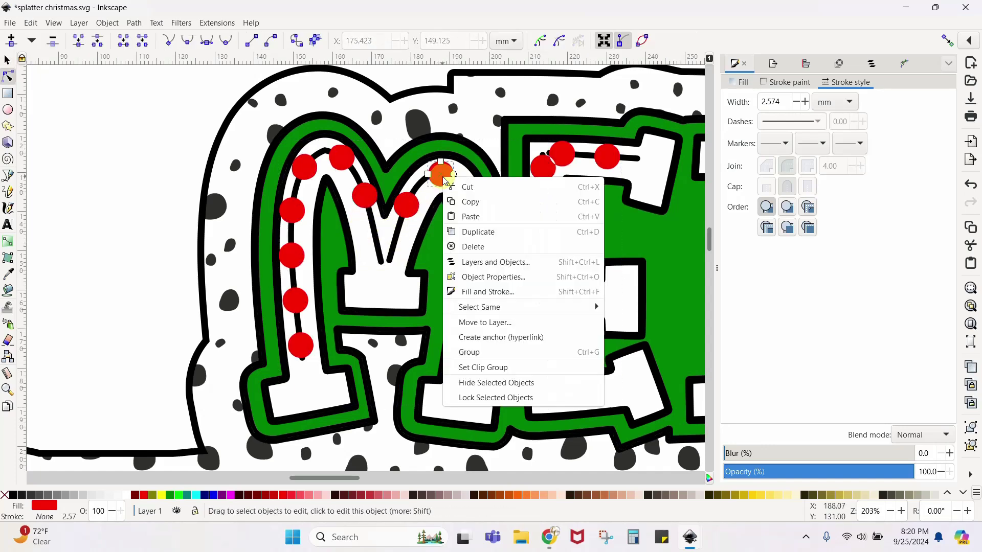
{"action": "left_click", "coordinate": [478, 233]}
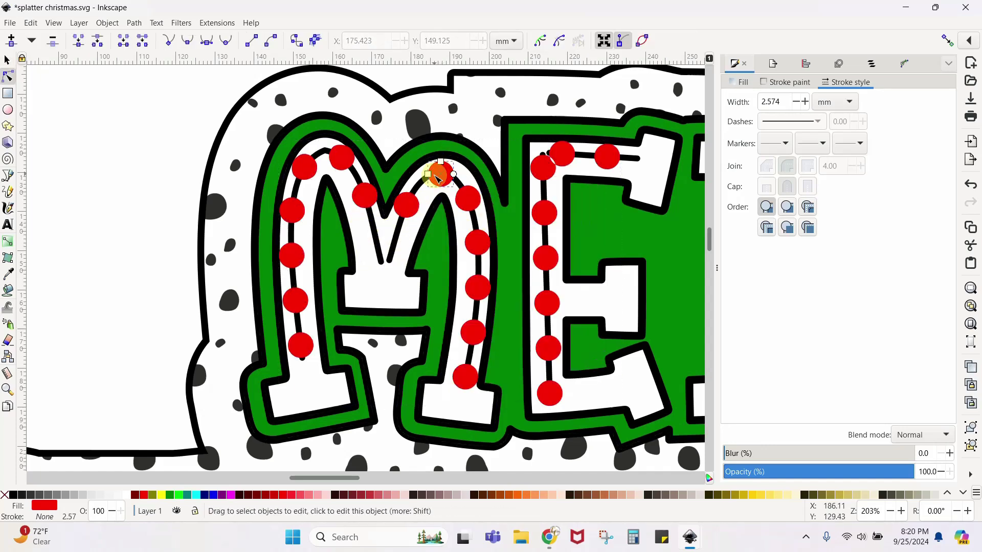
{"action": "left_click", "coordinate": [8, 61]}
{"action": "mouse_move", "coordinate": [440, 173]}
{"action": "left_mouse_down"}
{"action": "mouse_move", "coordinate": [406, 255]}
{"action": "mouse_move", "coordinate": [366, 224]}
{"action": "left_mouse_up"}
{"action": "right_click", "coordinate": [398, 249]}
{"action": "left_click", "coordinate": [431, 305]}
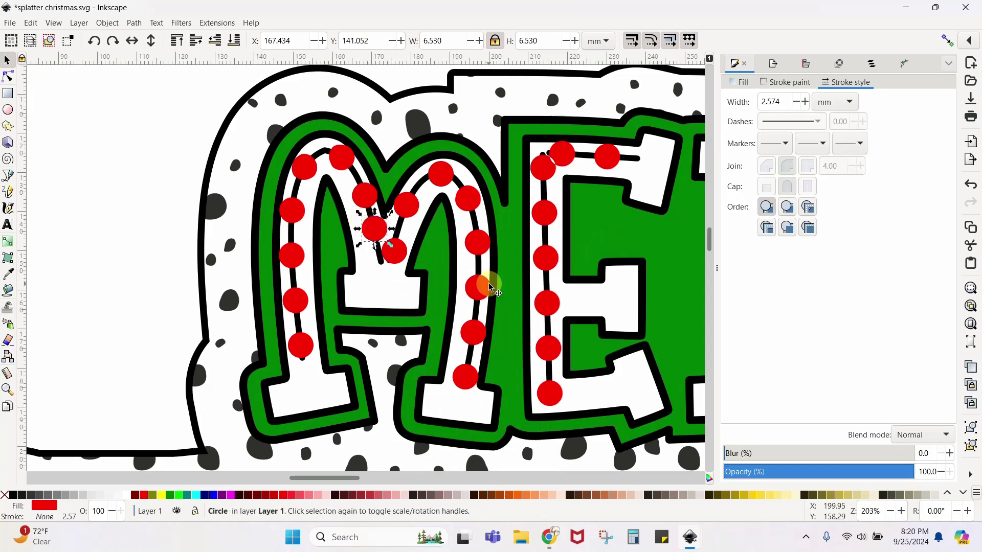
Remove the two black guide paths from the M's left and right arches, leaving only the red dots
{"action": "scroll", "coordinate": [490, 288], "scroll_direction": "down", "scroll_amount": 3}
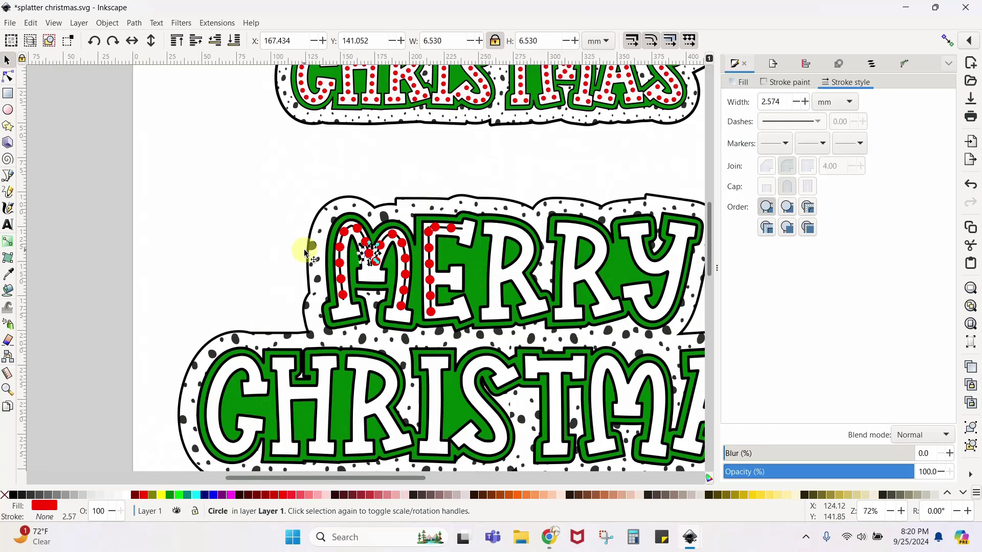
{"action": "scroll", "coordinate": [304, 251], "scroll_direction": "up", "scroll_amount": 4}
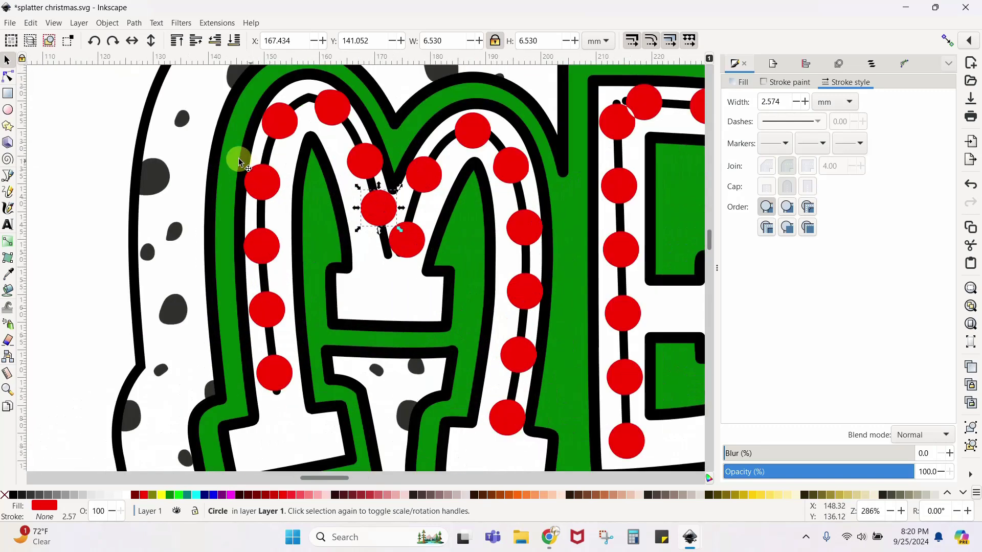
{"action": "left_click", "coordinate": [268, 160]}
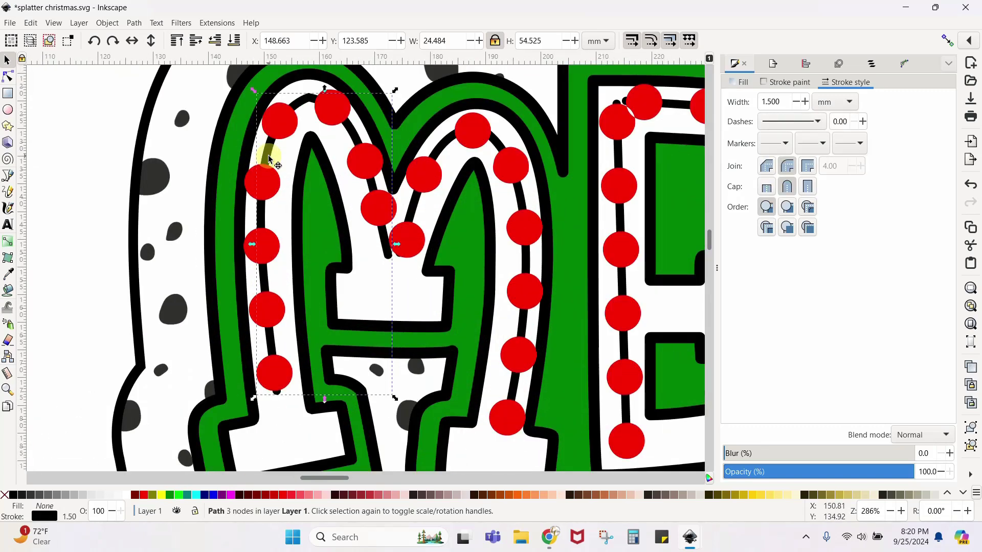
{"action": "left_click_drag", "start_coordinate": [269, 159], "coordinate": [75, 145]}
{"action": "key", "text": "Delete"}
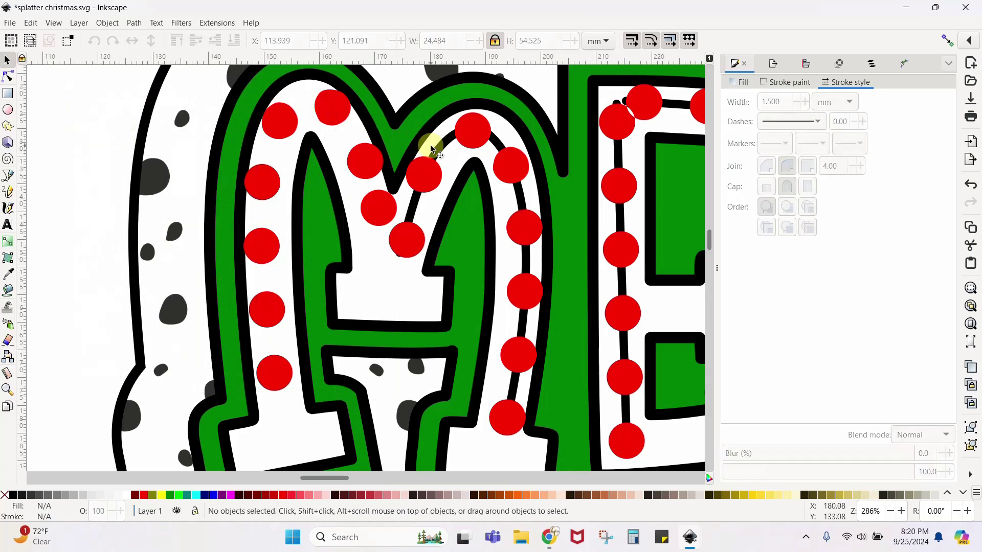
{"action": "key", "text": "ctrl+z"}
{"action": "left_click_drag", "start_coordinate": [136, 147], "coordinate": [64, 147]}
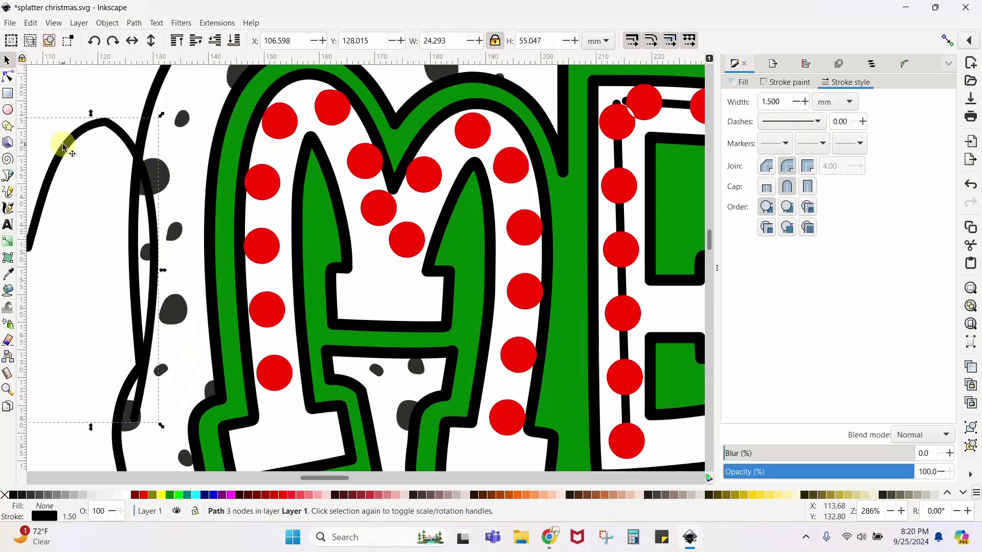
{"action": "key", "text": "Delete"}
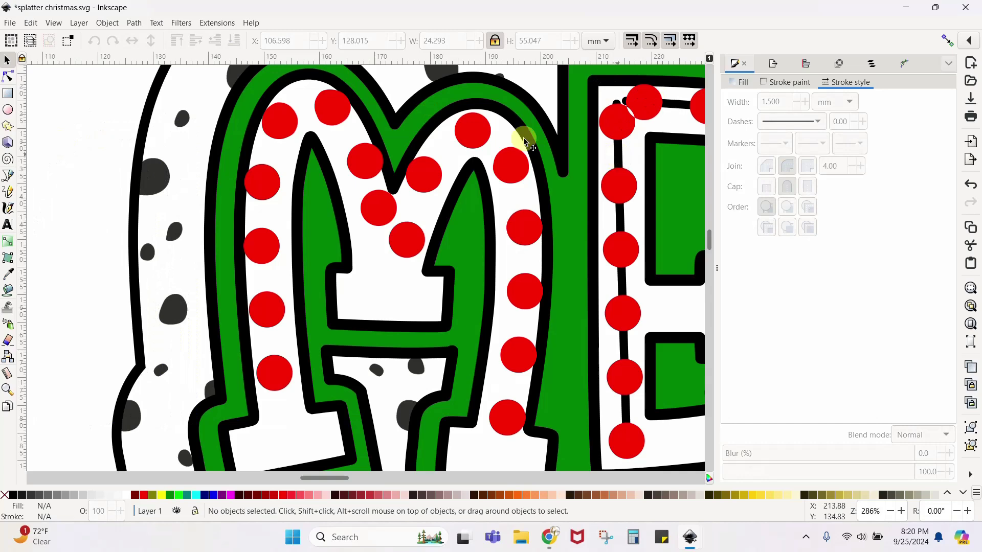
Remove the black guide line from the vertical stem of the E
{"action": "key", "text": "ctrl+z"}
{"action": "key", "text": "ctrl+z"}
{"action": "key", "text": "Escape"}
{"action": "key", "text": "minus"}
{"action": "key", "text": "minus"}
{"action": "key", "text": "minus"}
{"action": "key", "text": "minus"}
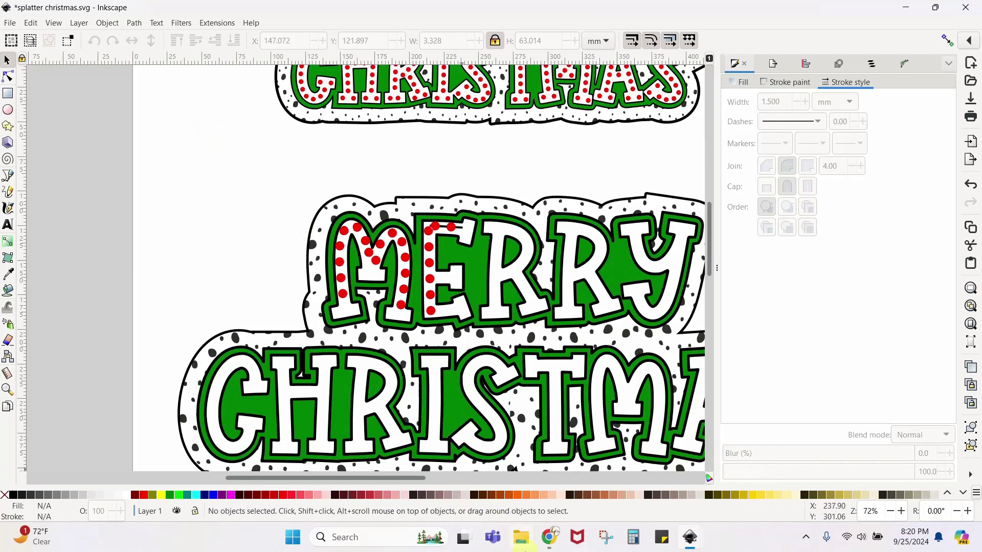
Review the finished Spooky sample in the Canva design in Chrome and switch to the confetti spooky.svg drawing in Inkscape
{"action": "left_click", "coordinate": [547, 538]}
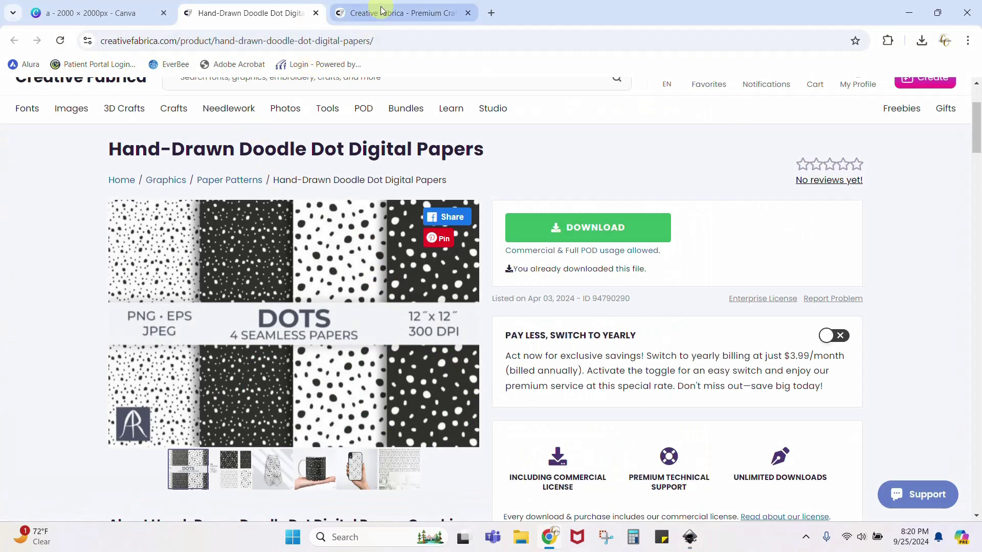
{"action": "left_click", "coordinate": [139, 18]}
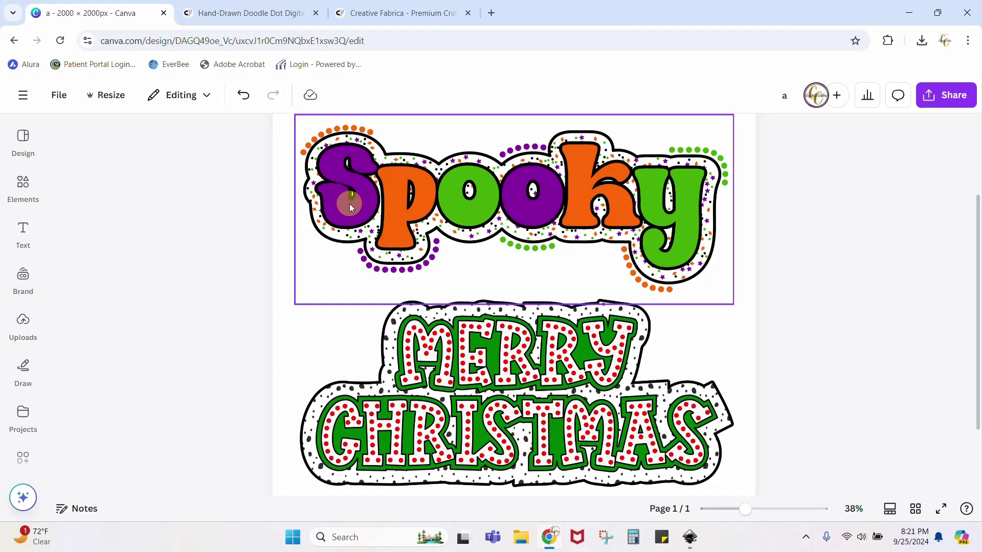
{"action": "mouse_move", "coordinate": [692, 535]}
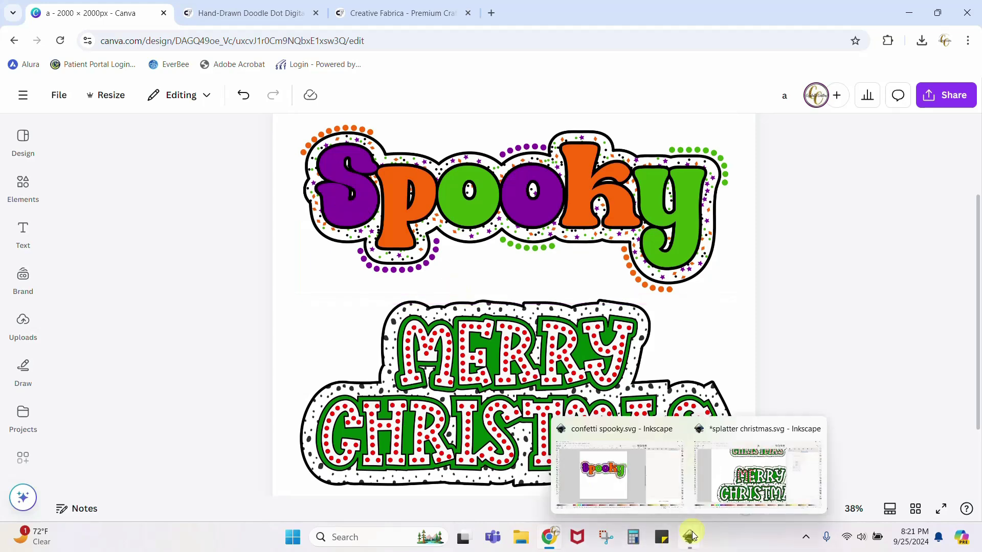
{"action": "left_click", "coordinate": [637, 474]}
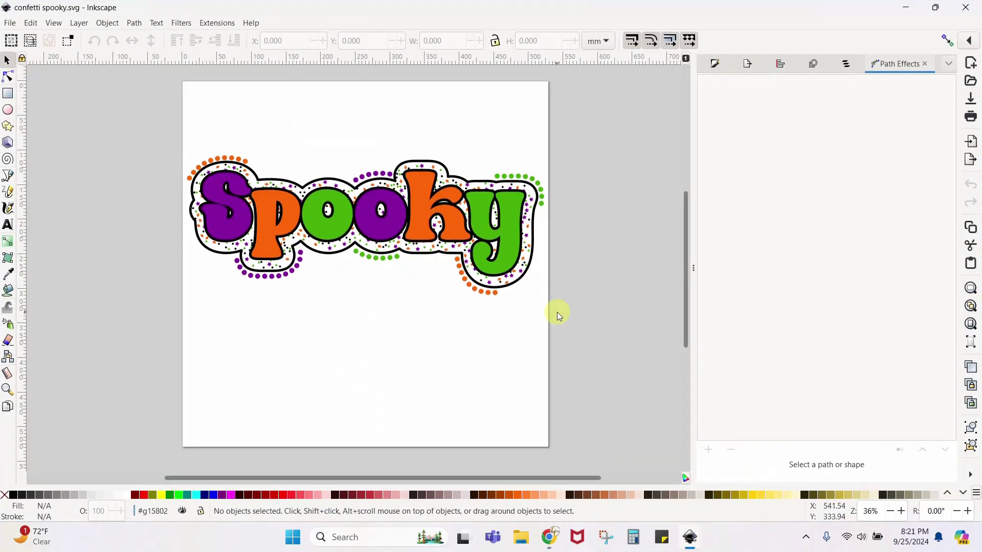
Duplicate the Spooky group, placing one copy in the lower part of the page and the other at the upper edge
{"action": "right_click", "coordinate": [265, 229]}
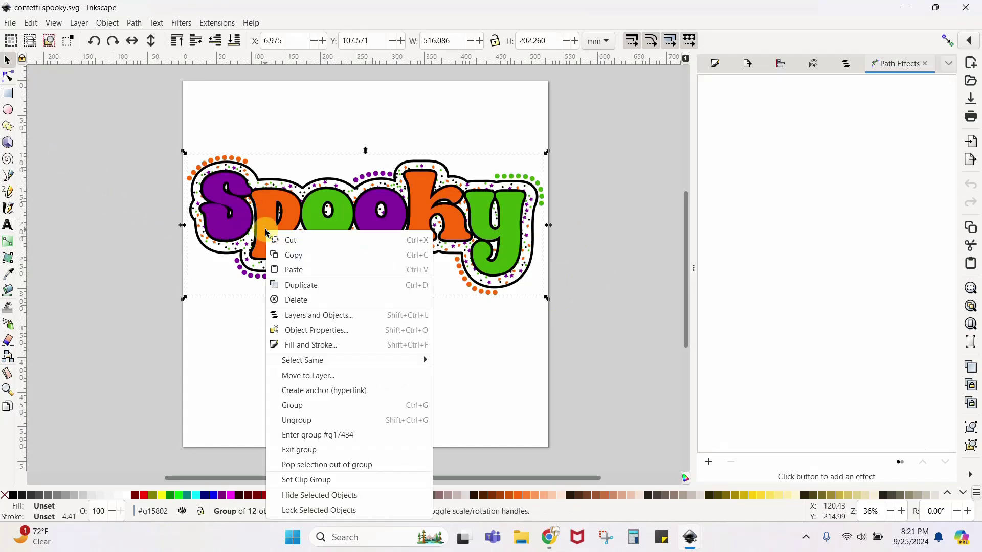
{"action": "left_click", "coordinate": [288, 282]}
{"action": "left_click_drag", "start_coordinate": [313, 248], "coordinate": [315, 396]}
{"action": "left_click_drag", "start_coordinate": [390, 232], "coordinate": [386, 134]}
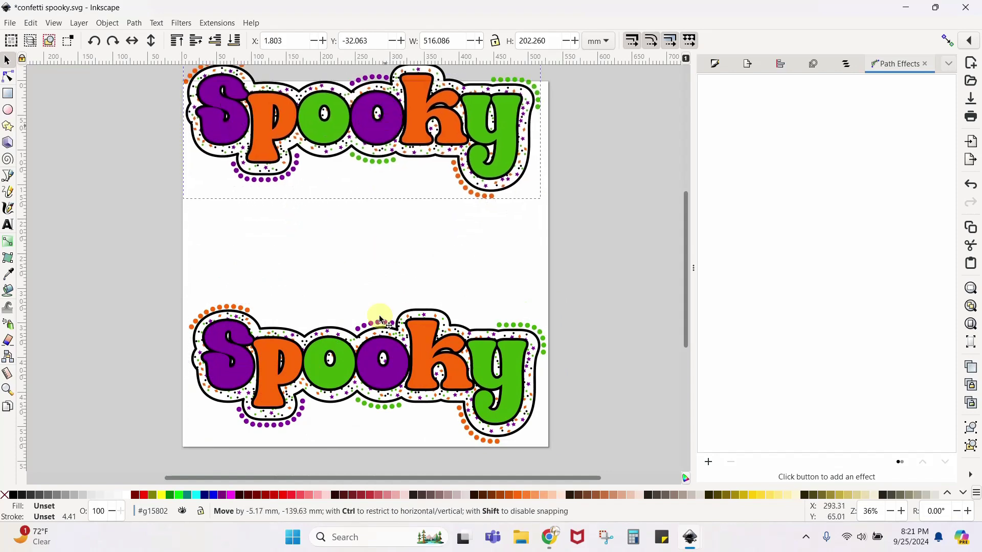
Ungroup the lower Spooky copy into its separate parts
{"action": "left_click", "coordinate": [383, 357]}
{"action": "key", "text": "ctrl"}
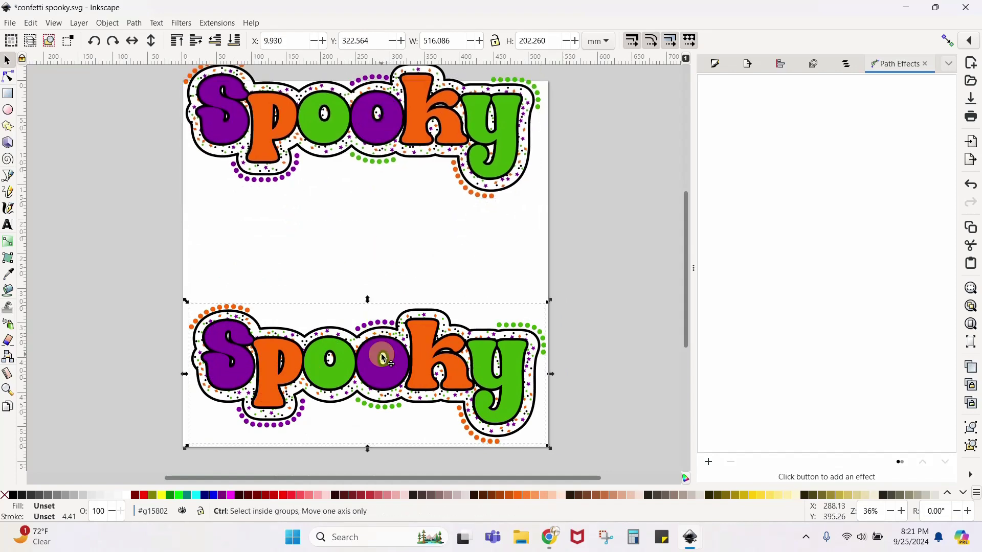
{"action": "key", "text": "ctrl+a"}
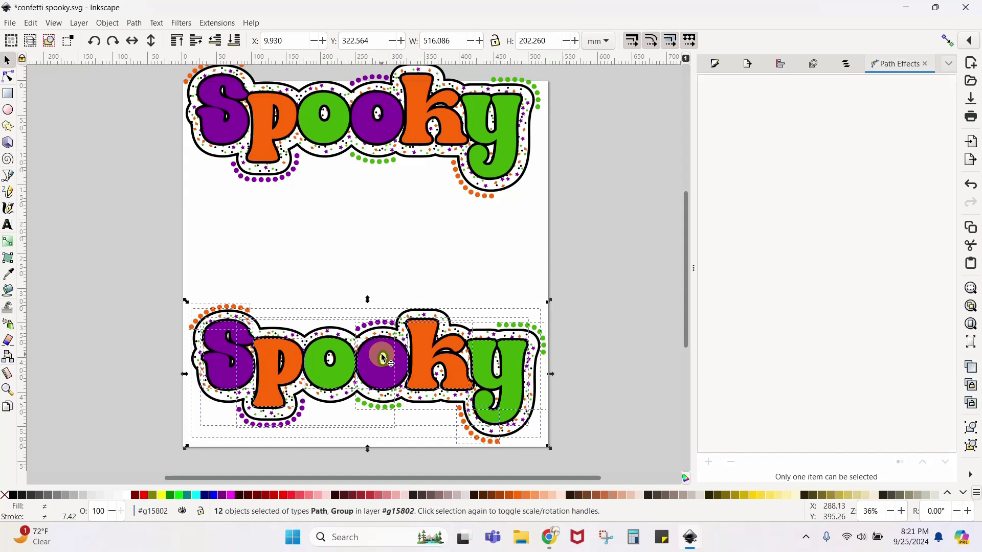
{"action": "left_click", "coordinate": [362, 214]}
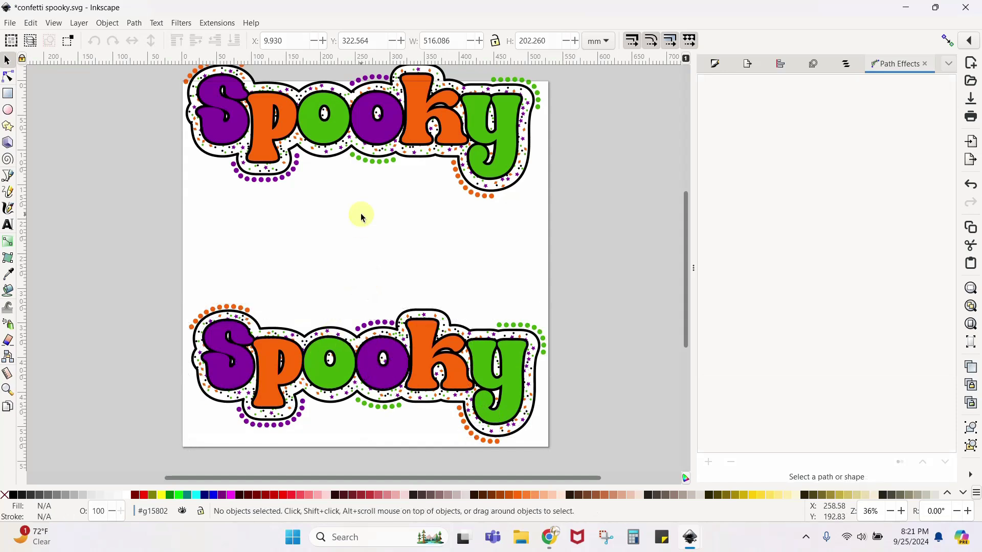
Delete all the orange, purple and green dotted arcs around the outside of the lower Spooky copy
{"action": "left_click", "coordinate": [233, 310]}
{"action": "left_click_drag", "start_coordinate": [232, 309], "coordinate": [225, 263]}
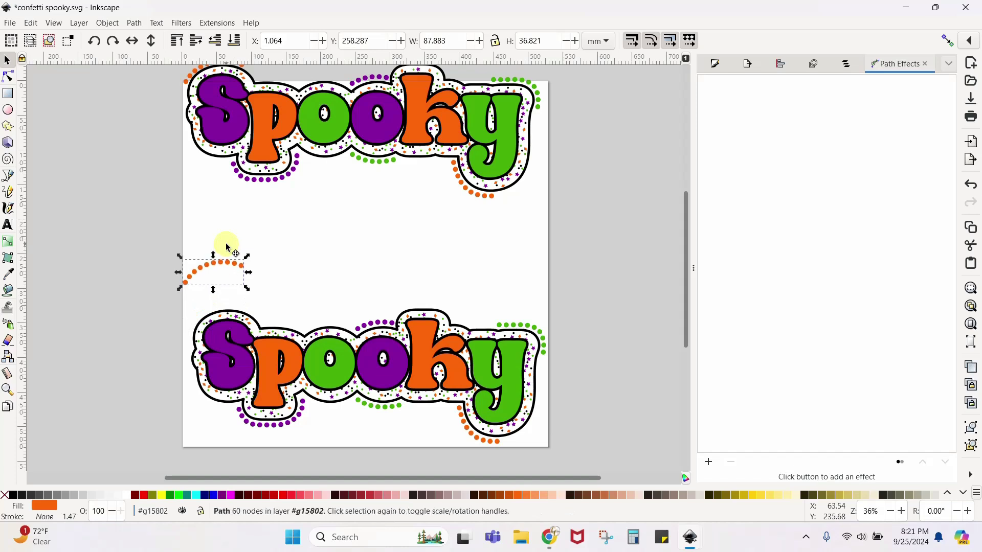
{"action": "key", "text": "Delete"}
{"action": "left_click_drag", "start_coordinate": [249, 424], "coordinate": [208, 429]}
{"action": "key", "text": "Delete"}
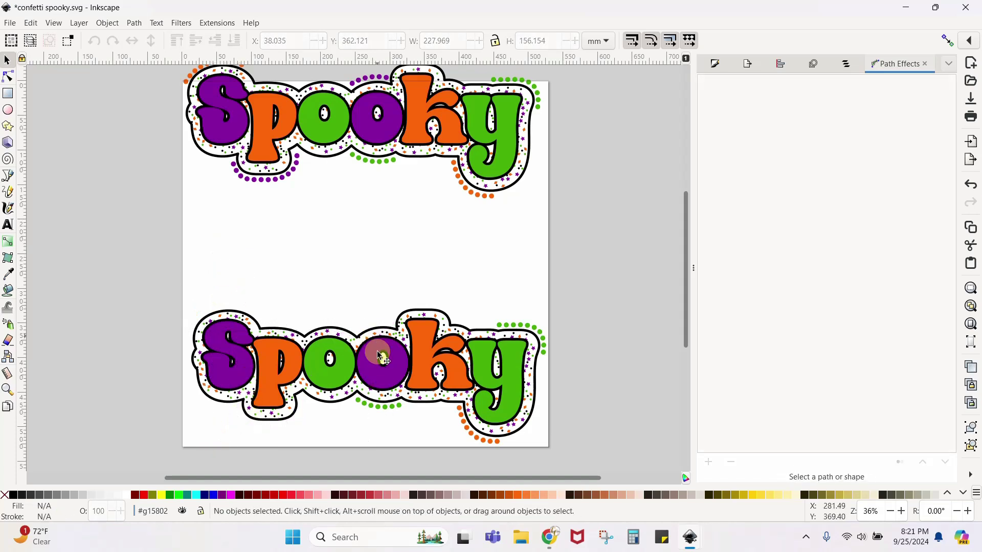
{"action": "left_click_drag", "start_coordinate": [372, 406], "coordinate": [364, 444]}
{"action": "key", "text": "Delete"}
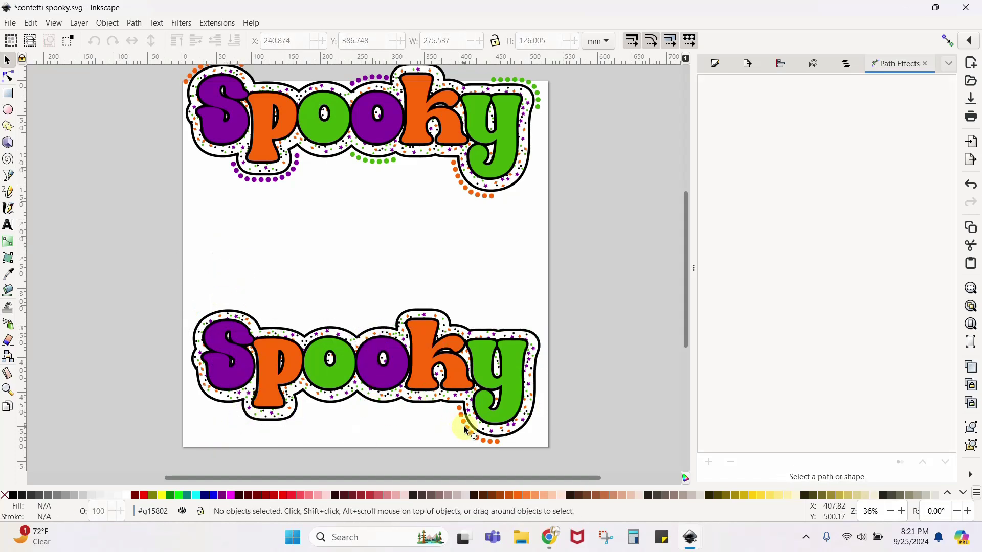
{"action": "left_click_drag", "start_coordinate": [455, 437], "coordinate": [409, 438]}
{"action": "key", "text": "Delete"}
Move the six colored letters of the lower Spooky copy off their black backing to beside the page and group them
{"action": "left_click_drag", "start_coordinate": [427, 381], "coordinate": [435, 298]}
{"action": "key", "text": "ctrl+z"}
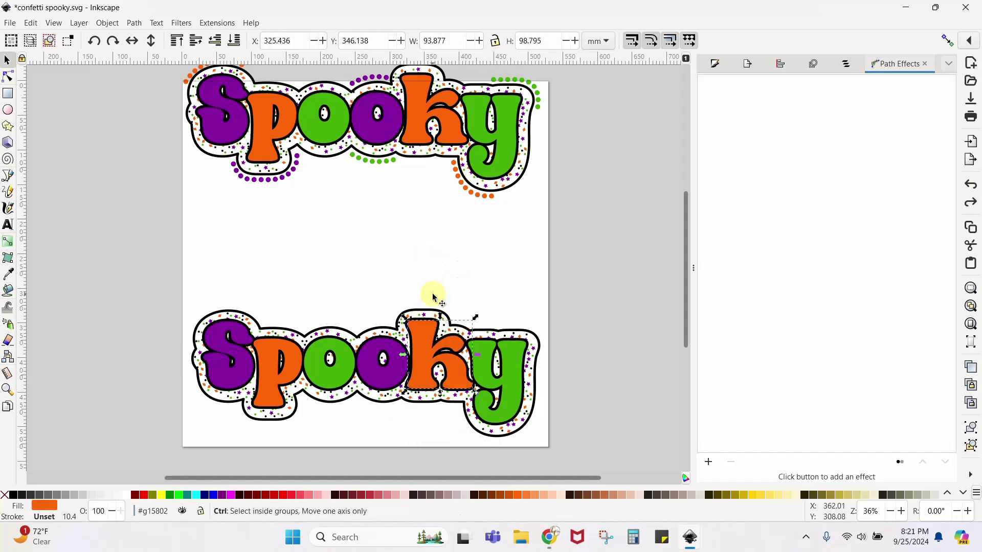
{"action": "left_click", "coordinate": [232, 384]}
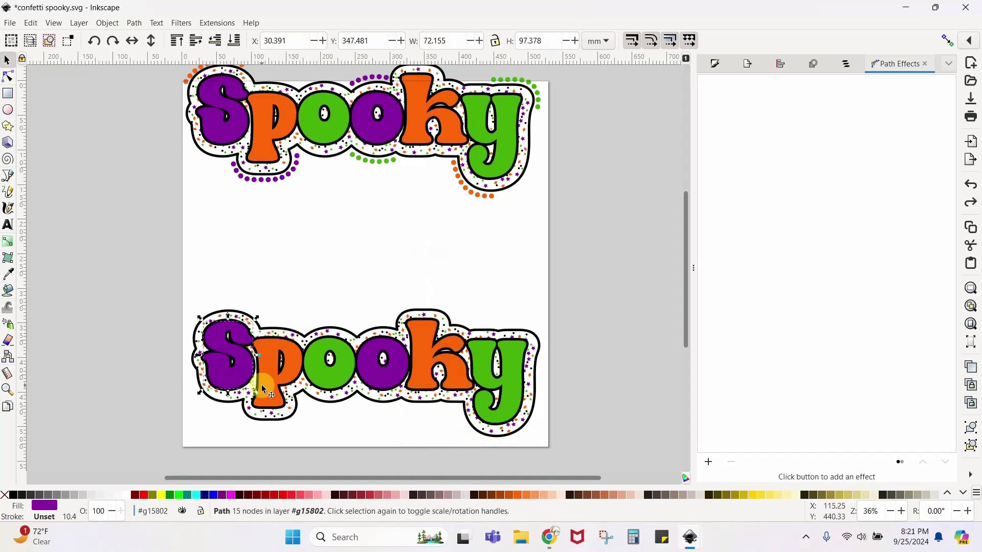
{"action": "left_click", "coordinate": [262, 390], "text": "shift"}
{"action": "left_click", "coordinate": [323, 376], "text": "shift"}
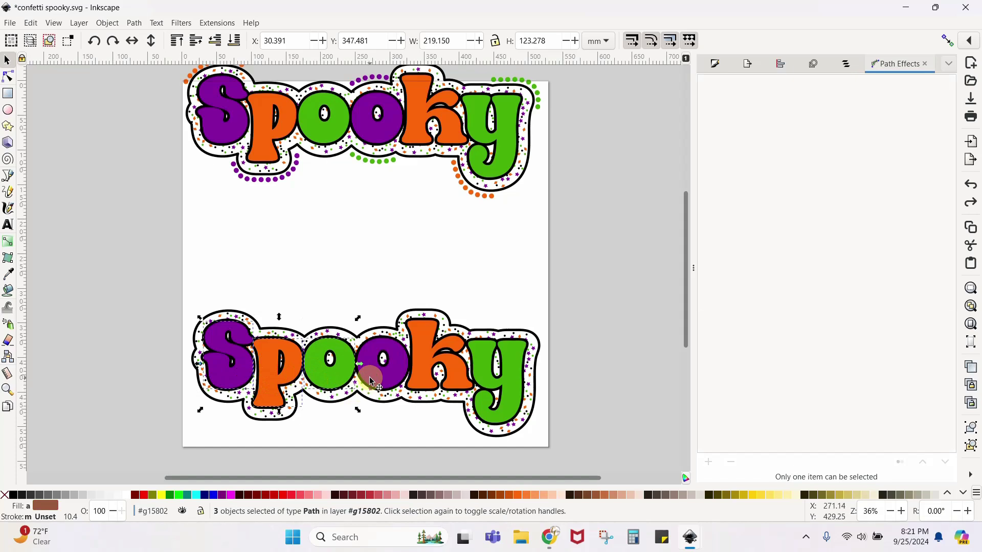
{"action": "left_click", "coordinate": [371, 381], "text": "shift"}
{"action": "left_click", "coordinate": [419, 347], "text": "shift"}
{"action": "left_click", "coordinate": [500, 358], "text": "shift"}
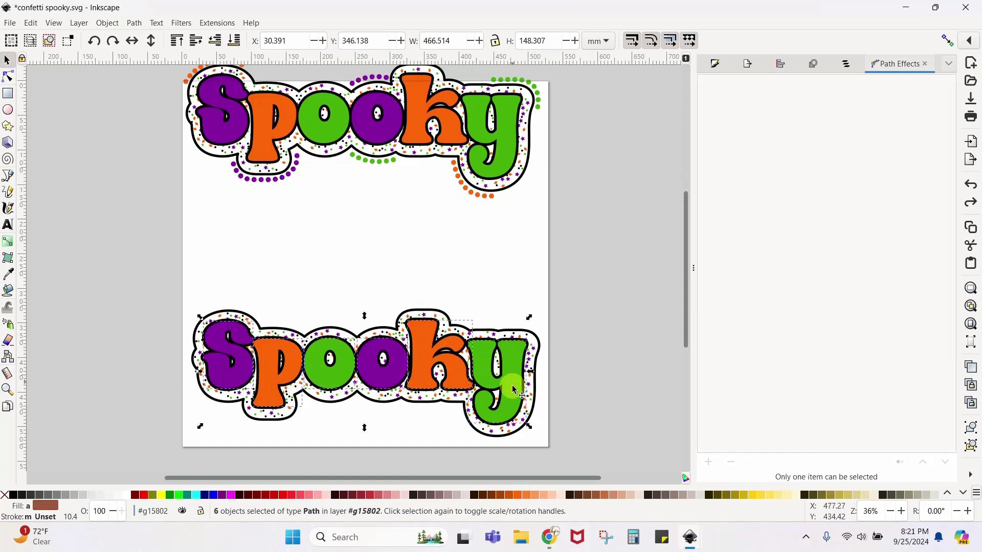
{"action": "left_click_drag", "start_coordinate": [515, 390], "coordinate": [281, 254]}
{"action": "key", "text": "ctrl+g"}
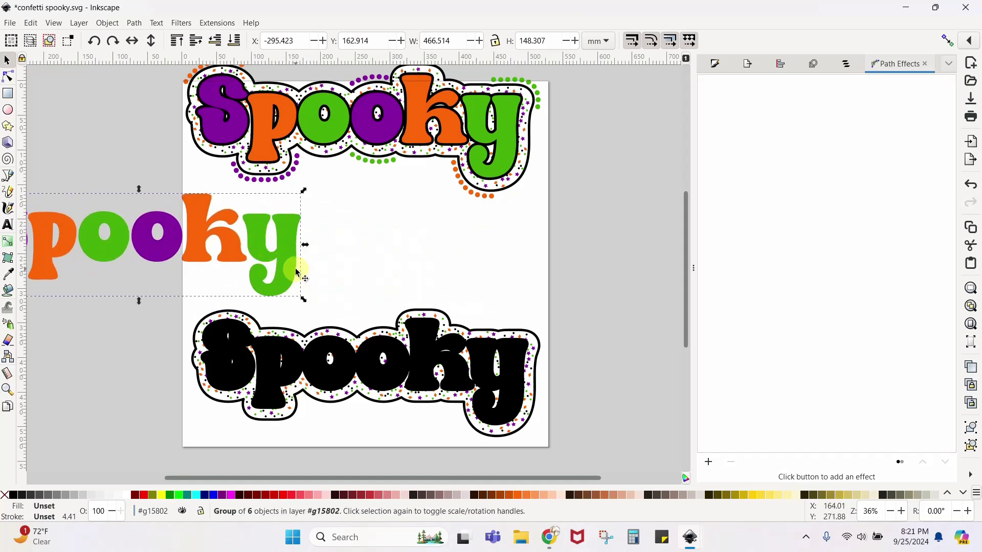
Move the black letter backing behind the colored letters and the confetti background up over the upper Spooky copy
{"action": "key", "text": "Escape"}
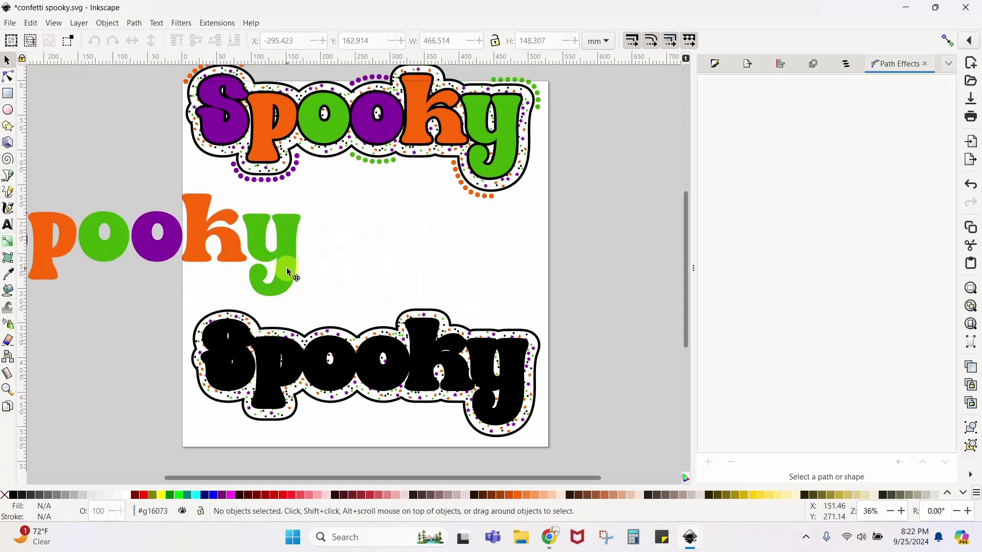
{"action": "left_click", "coordinate": [9, 226]}
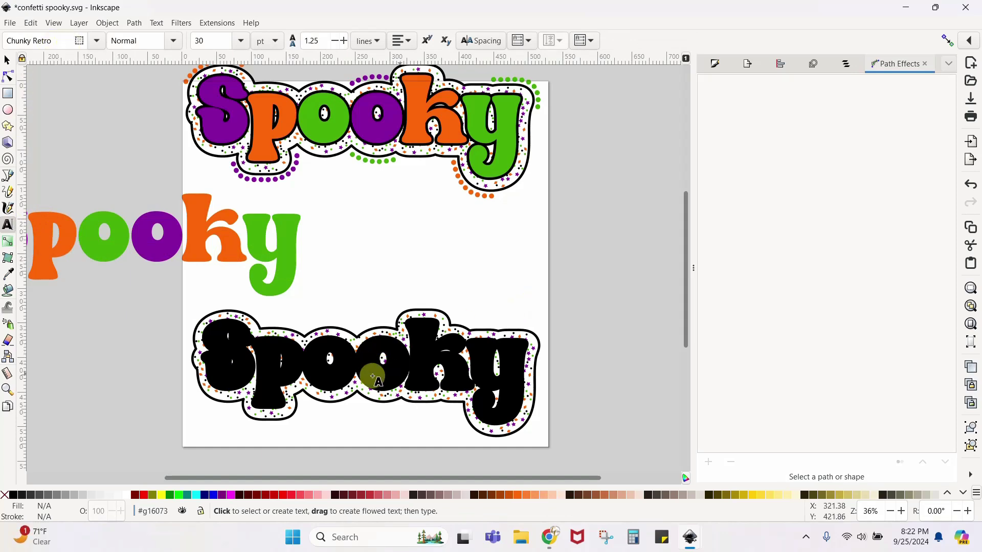
{"action": "left_click", "coordinate": [7, 61]}
{"action": "left_click_drag", "start_coordinate": [289, 351], "coordinate": [62, 246]}
{"action": "left_click", "coordinate": [445, 390]}
{"action": "left_click_drag", "start_coordinate": [445, 390], "coordinate": [384, 137]}
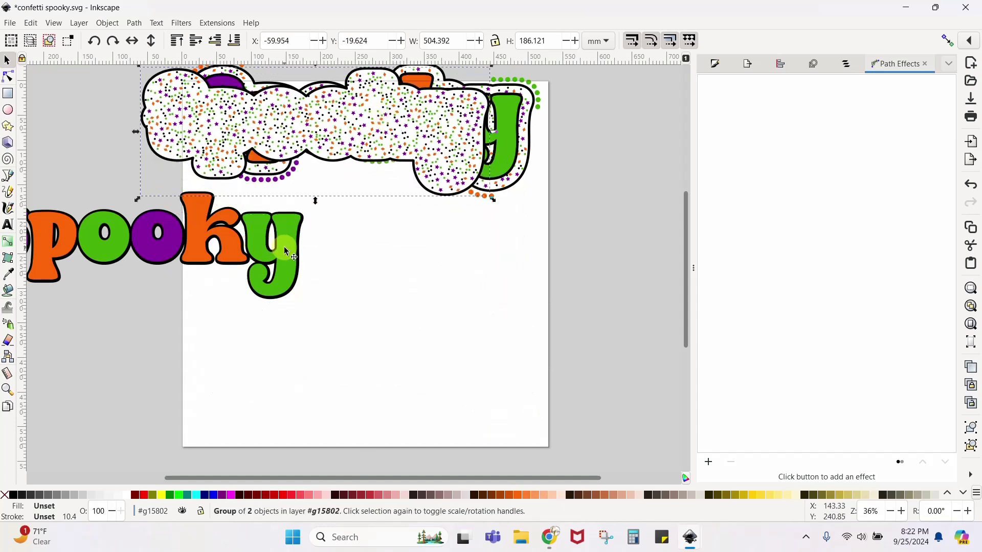
Return the black Spooky backing to the empty lower page area, duplicate it, and place one copy beside the page
{"action": "left_click_drag", "start_coordinate": [286, 250], "coordinate": [518, 364]}
{"action": "right_click", "coordinate": [519, 364]}
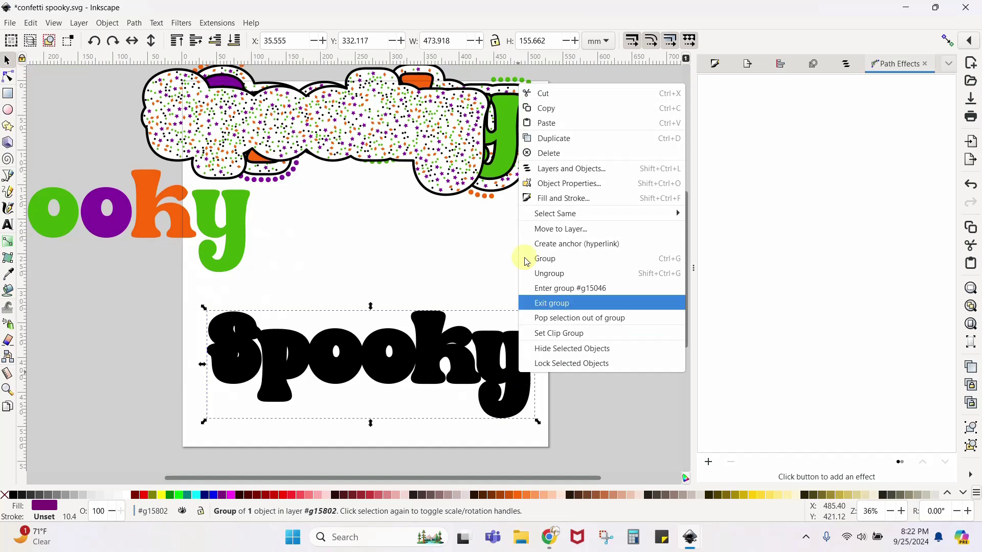
{"action": "left_click", "coordinate": [548, 138]}
{"action": "left_click_drag", "start_coordinate": [521, 390], "coordinate": [224, 222]}
{"action": "left_click", "coordinate": [338, 375]}
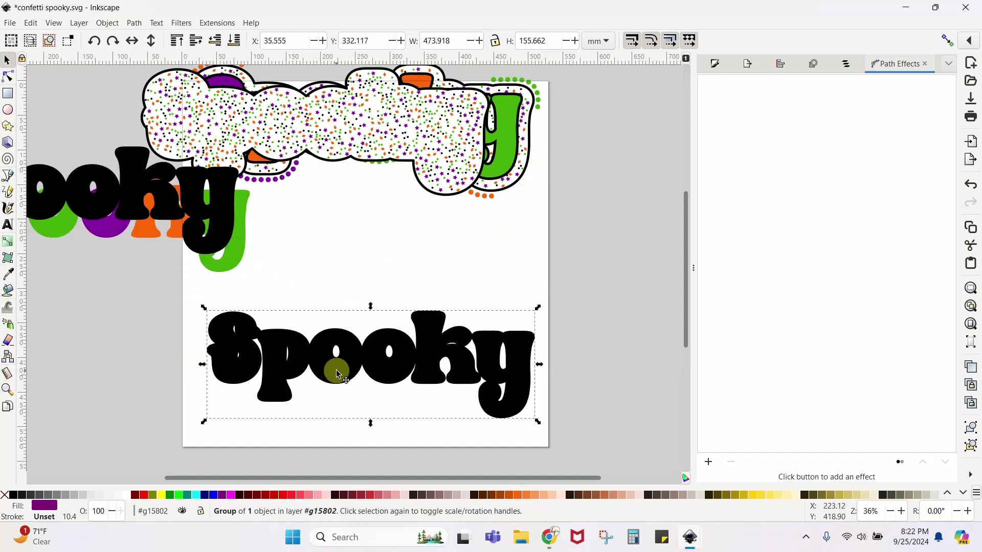
Outset the path of the black Spooky lettering on the page six times to thicken it into an offset silhouette
{"action": "key", "text": "ctrl+parenright"}
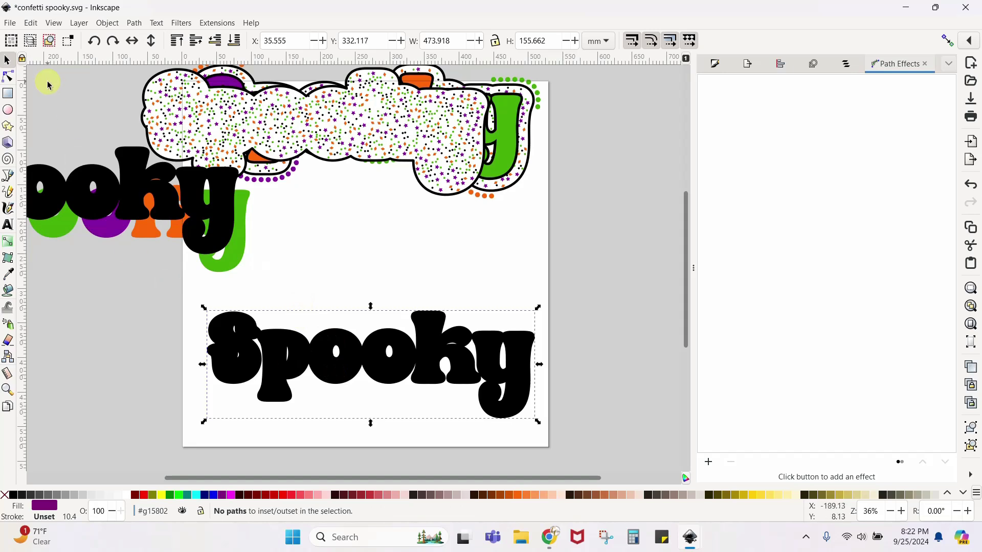
{"action": "left_click", "coordinate": [8, 77]}
{"action": "left_click", "coordinate": [277, 373]}
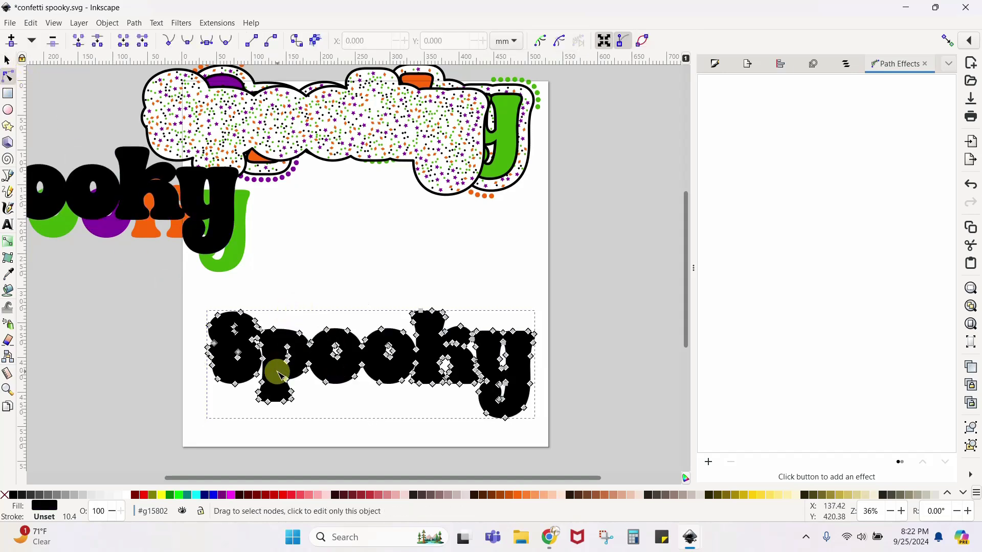
{"action": "key", "text": "ctrl+parenright"}
{"action": "key", "text": "ctrl+parenright"}
{"action": "key", "text": "ctrl+parenright"}
{"action": "key", "text": "ctrl+parenright"}
{"action": "key", "text": "ctrl+parenright"}
{"action": "key", "text": "ctrl+parenright"}
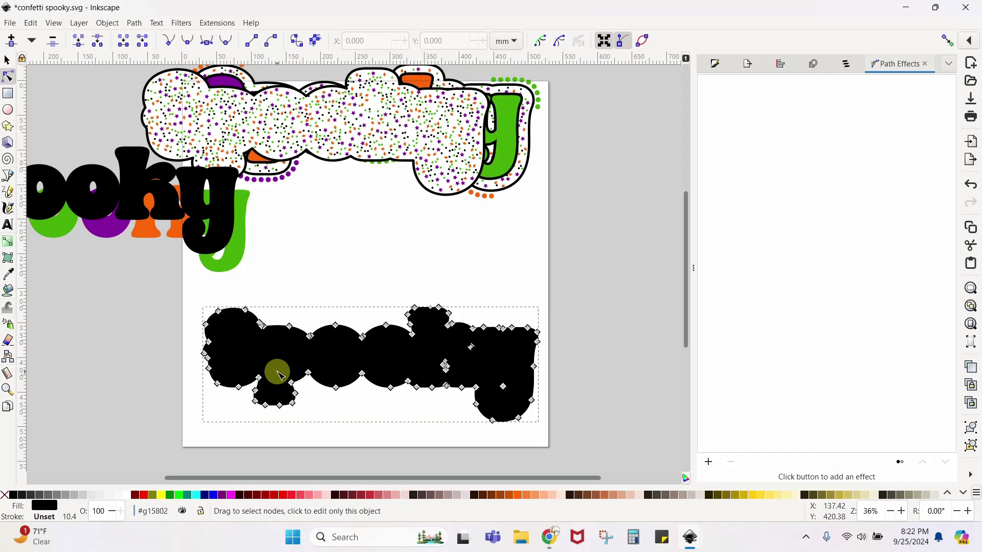
Break the thickened Spooky path apart and union the pieces to remove the interior holes
{"action": "key", "text": "shift+alt+d"}
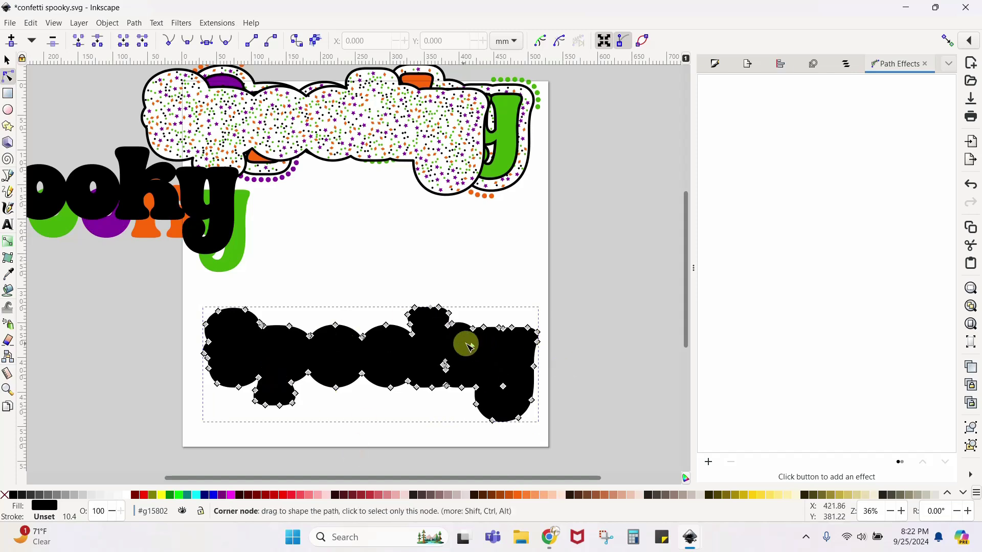
{"action": "left_click", "coordinate": [128, 23]}
{"action": "left_click", "coordinate": [160, 196]}
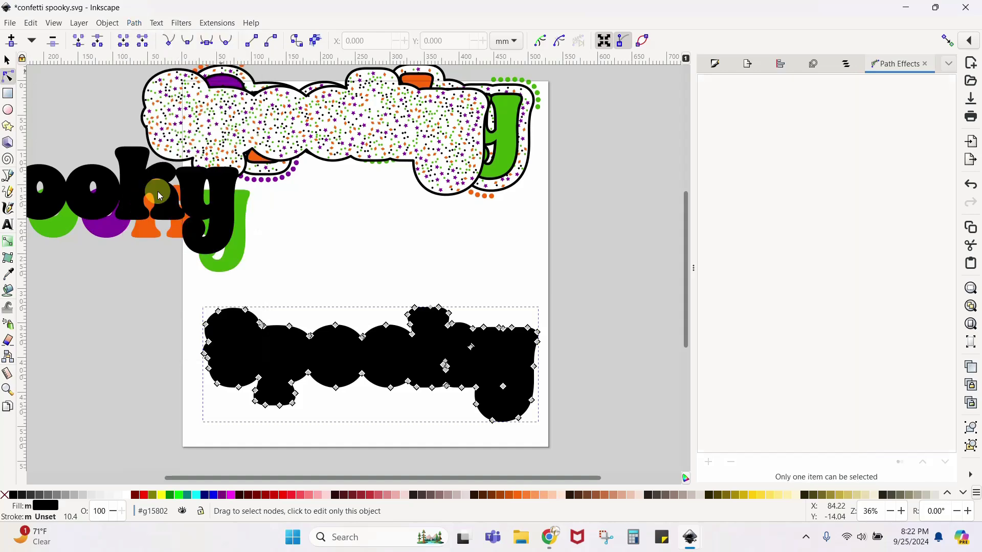
{"action": "left_click", "coordinate": [135, 23]}
{"action": "left_click", "coordinate": [146, 82]}
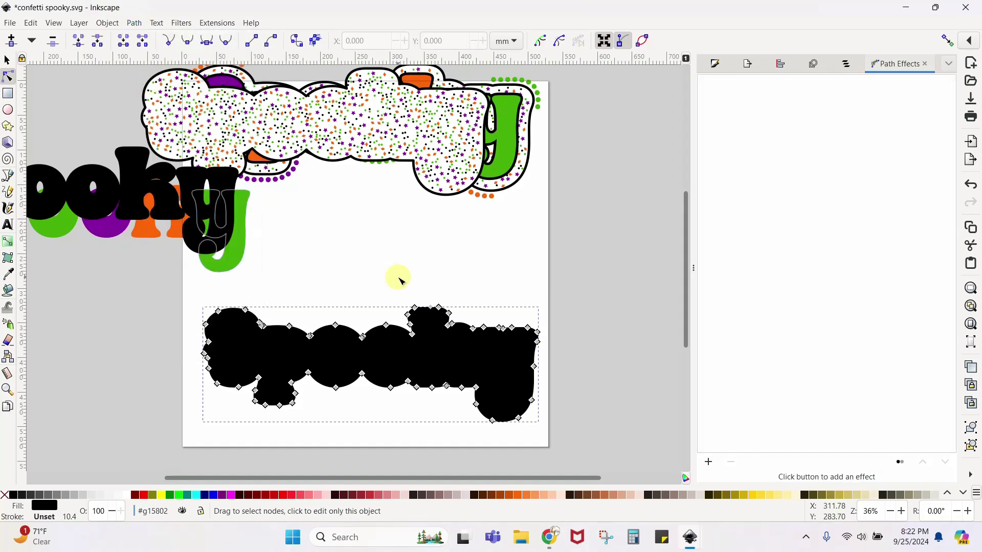
Shift the solid Spooky silhouette slightly up and left on the page and fill it with white
{"action": "left_click", "coordinate": [7, 60]}
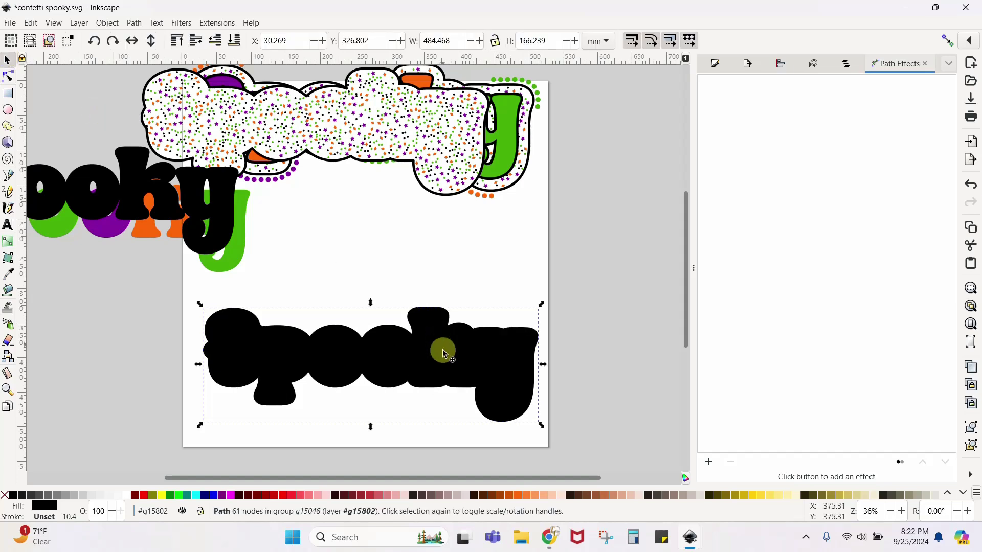
{"action": "mouse_move", "coordinate": [445, 346]}
{"action": "left_mouse_down"}
{"action": "mouse_move", "coordinate": [422, 365]}
{"action": "mouse_move", "coordinate": [449, 357]}
{"action": "left_mouse_up"}
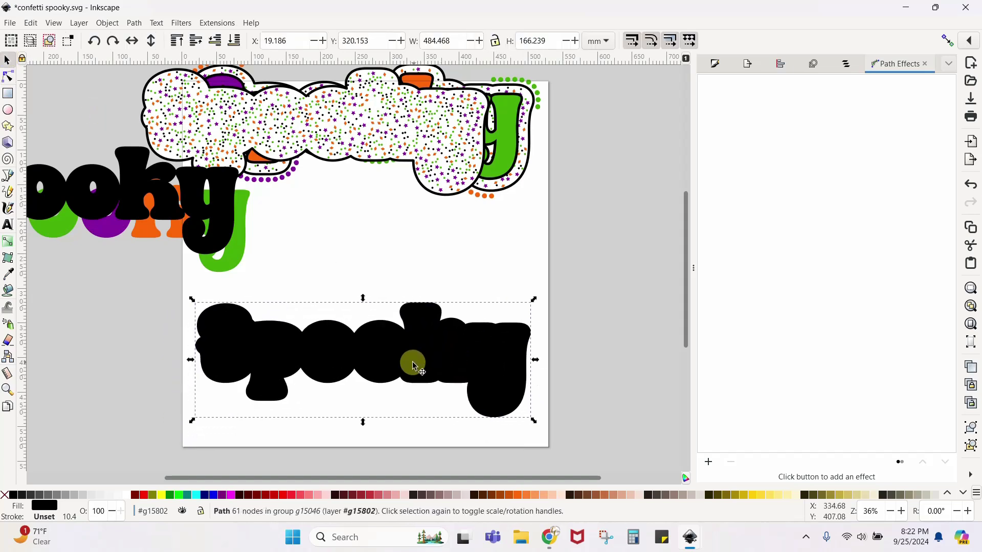
{"action": "left_click", "coordinate": [128, 495]}
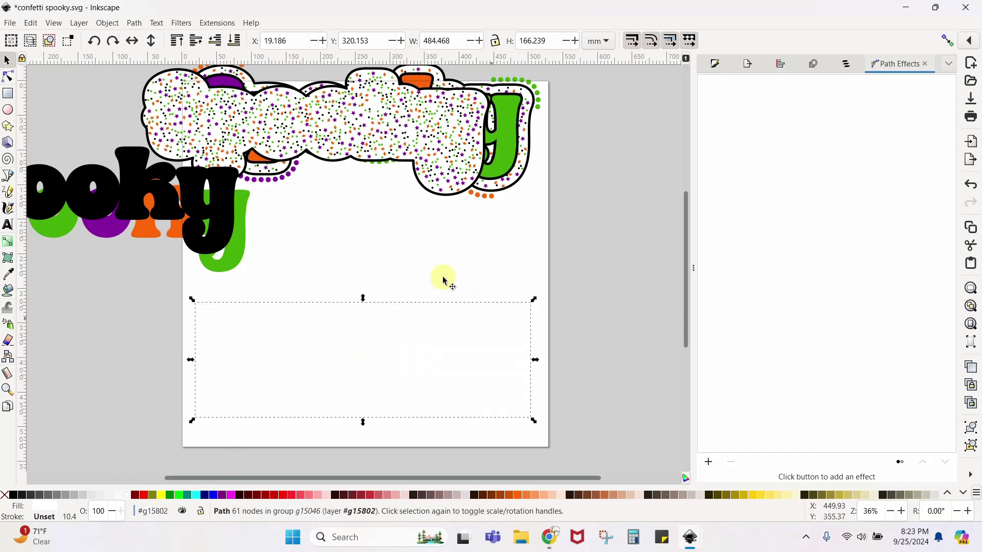
Give the white Spooky silhouette a flat black outline with a stroke width of 5 mm
{"action": "left_click", "coordinate": [713, 66]}
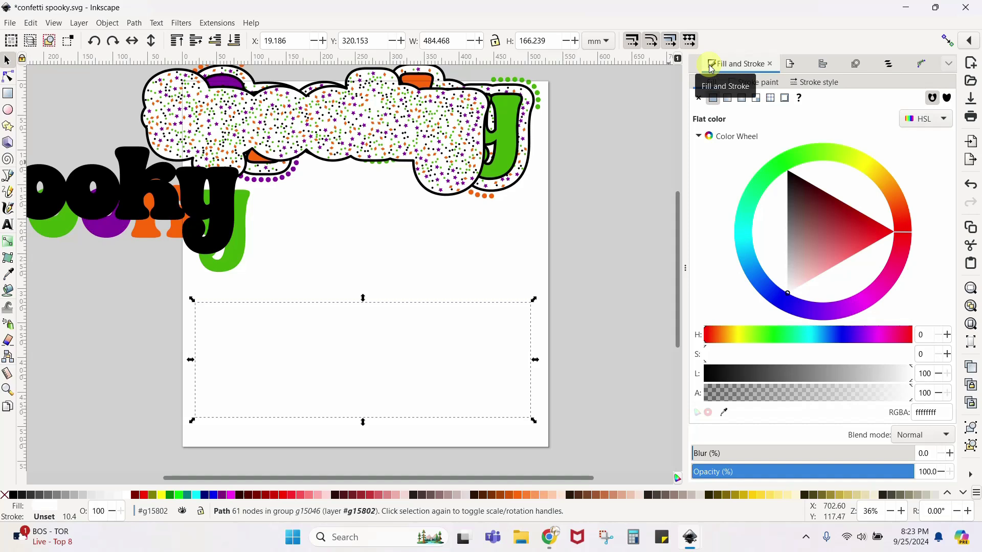
{"action": "left_click", "coordinate": [758, 83]}
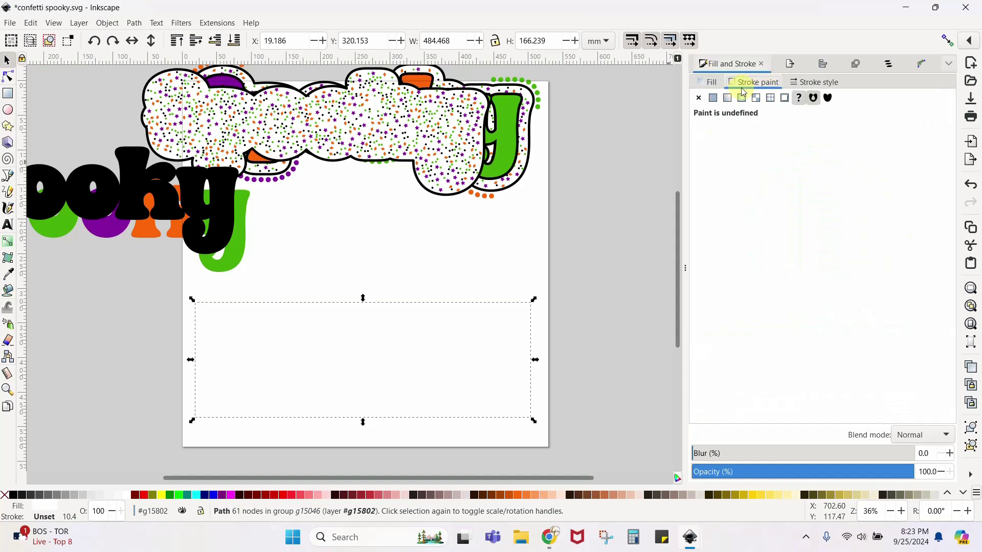
{"action": "left_click", "coordinate": [714, 99]}
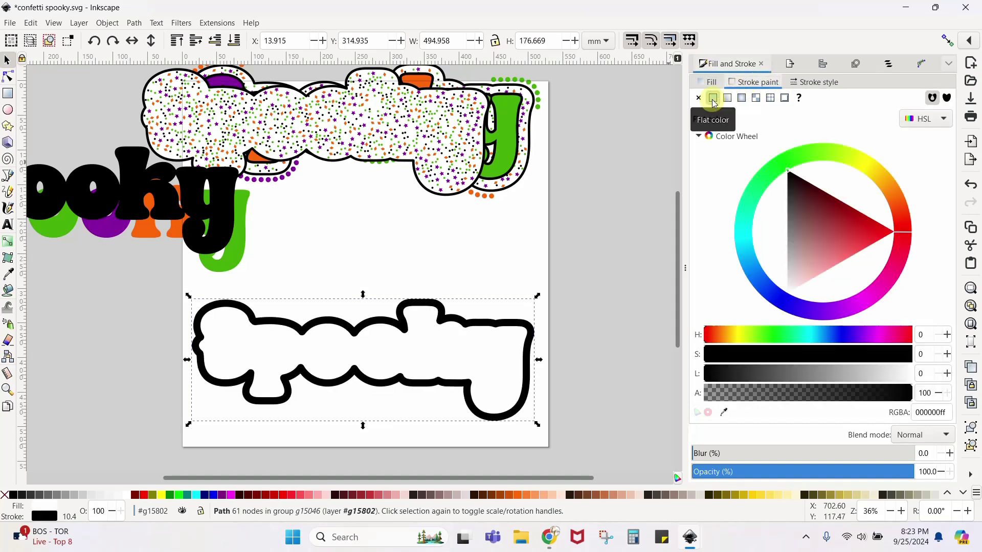
{"action": "left_click", "coordinate": [813, 82]}
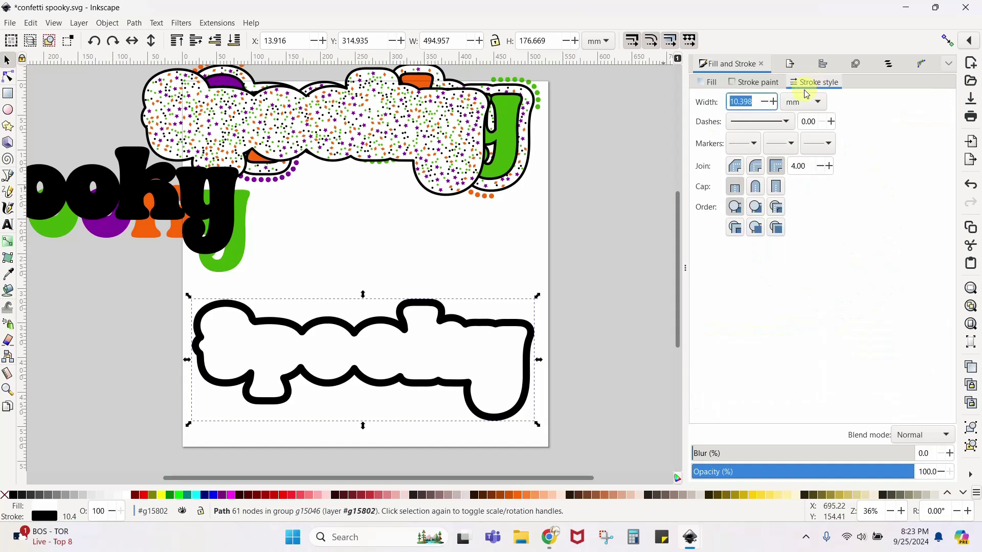
{"action": "double_click", "coordinate": [761, 102]}
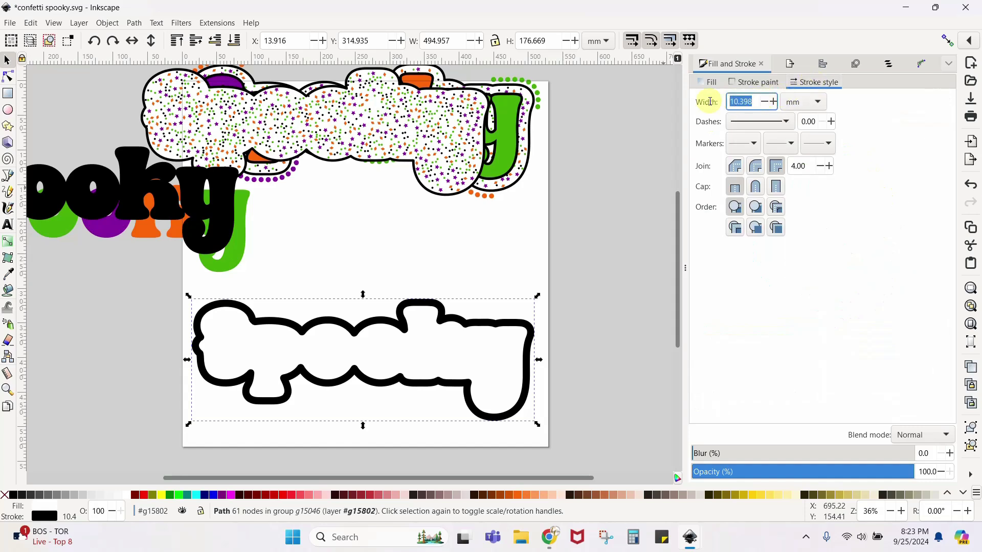
{"action": "type", "text": "5"}
{"action": "key", "text": "Return"}
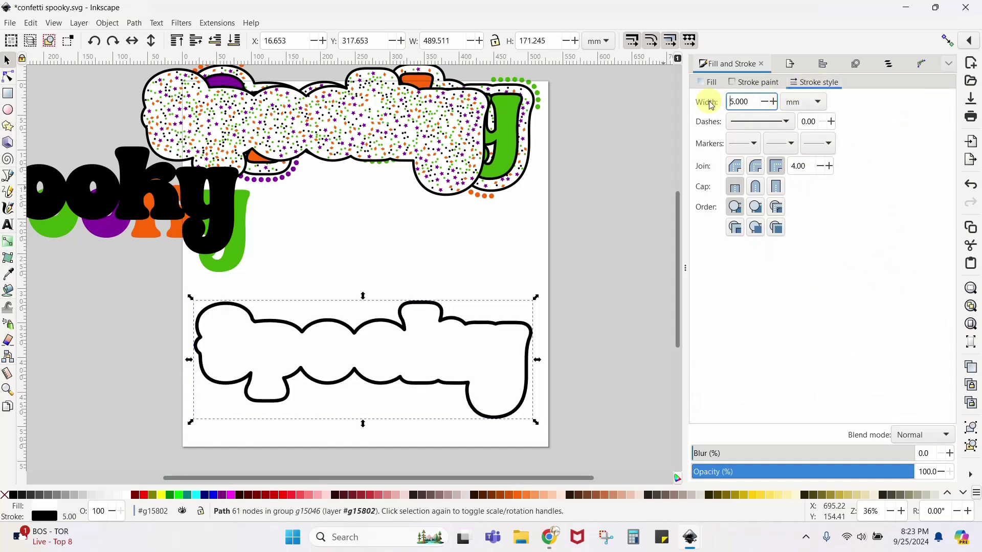
{"action": "left_click", "coordinate": [613, 325]}
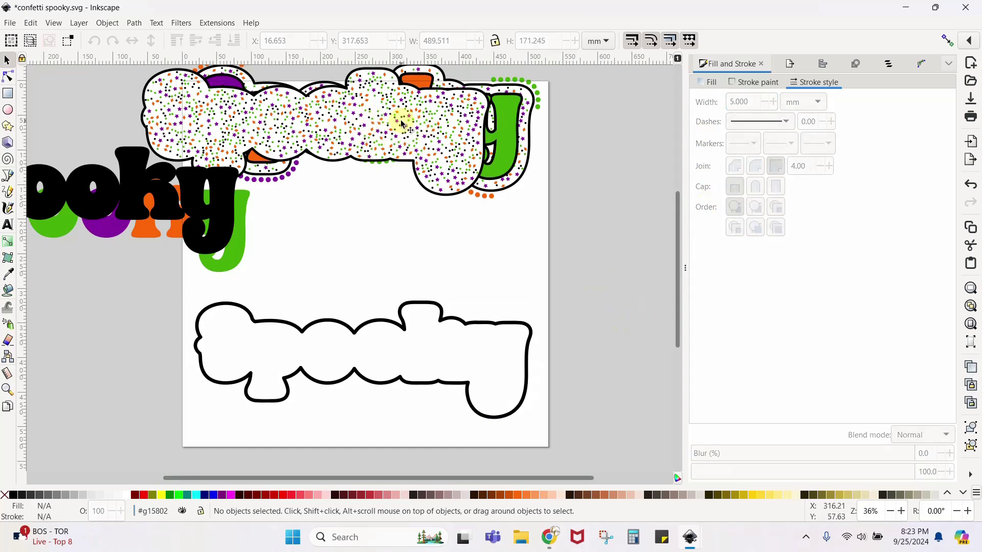
Draw a small circle about 3.4 mm in diameter beside the page's left edge and remove its stroke
{"action": "scroll", "coordinate": [402, 124], "scroll_direction": "up", "scroll_amount": 3, "text": "ctrl"}
{"action": "scroll", "coordinate": [402, 122], "scroll_direction": "down", "scroll_amount": 5}
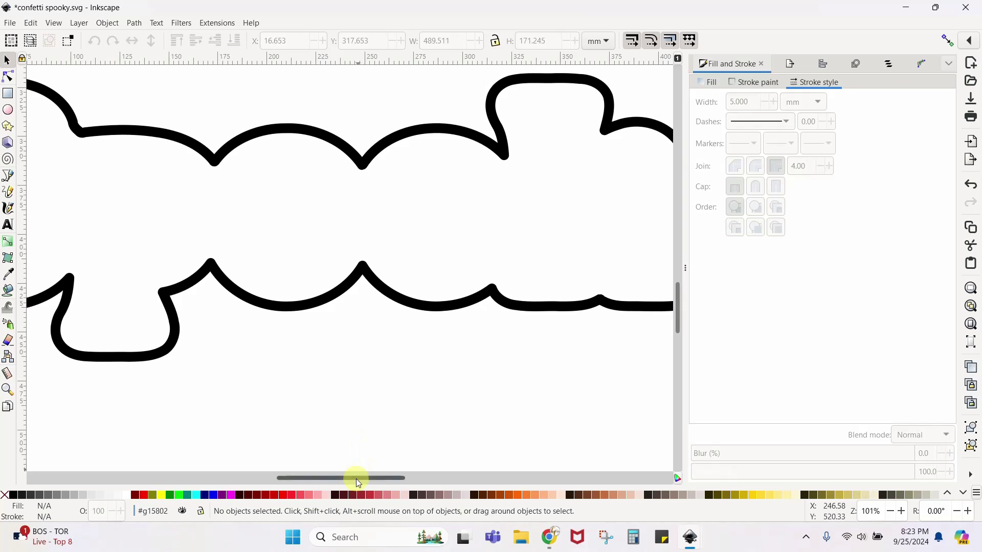
{"action": "mouse_move", "coordinate": [356, 478]}
{"action": "left_mouse_down"}
{"action": "mouse_move", "coordinate": [257, 477]}
{"action": "mouse_move", "coordinate": [292, 470]}
{"action": "left_mouse_up"}
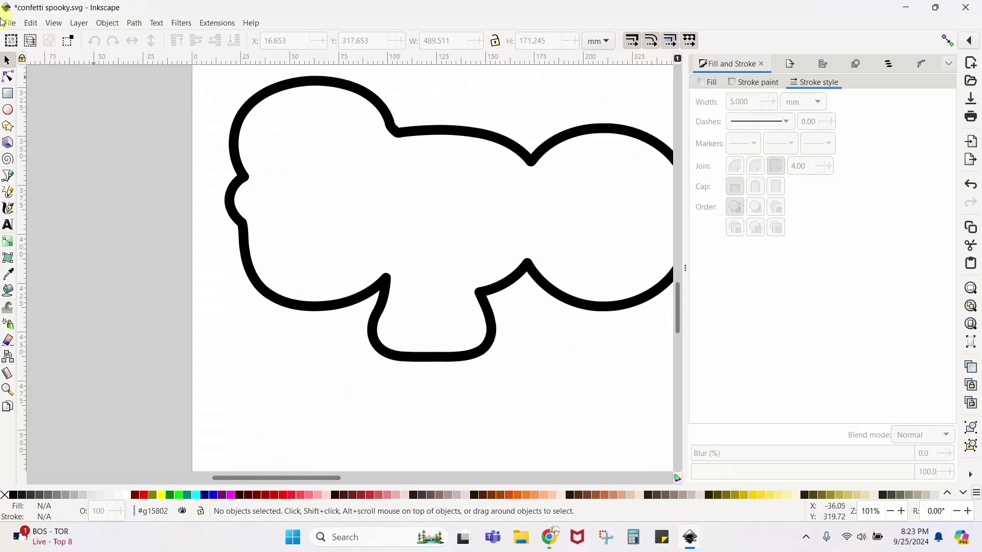
{"action": "left_click", "coordinate": [9, 110]}
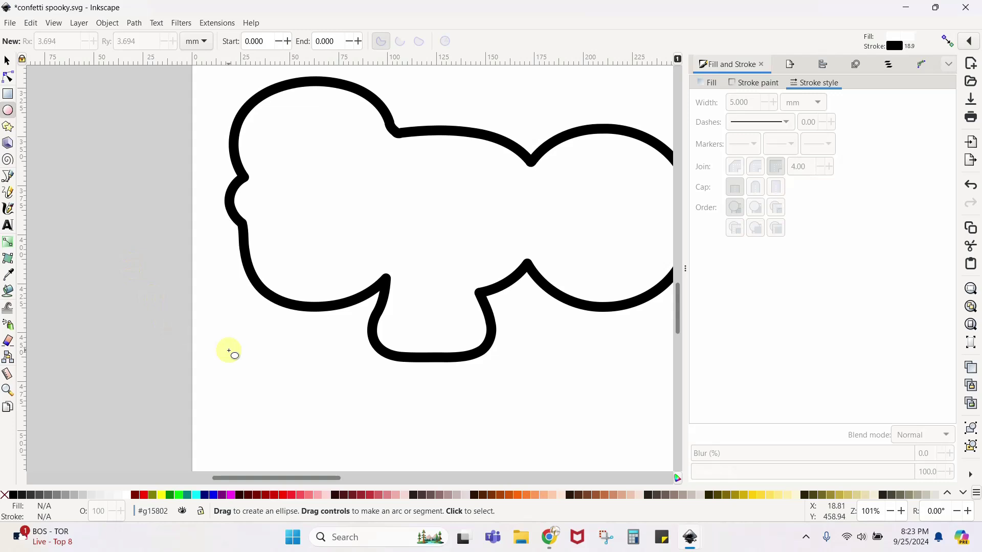
{"action": "left_click_drag", "start_coordinate": [156, 345], "coordinate": [162, 351]}
{"action": "left_click", "coordinate": [759, 83]}
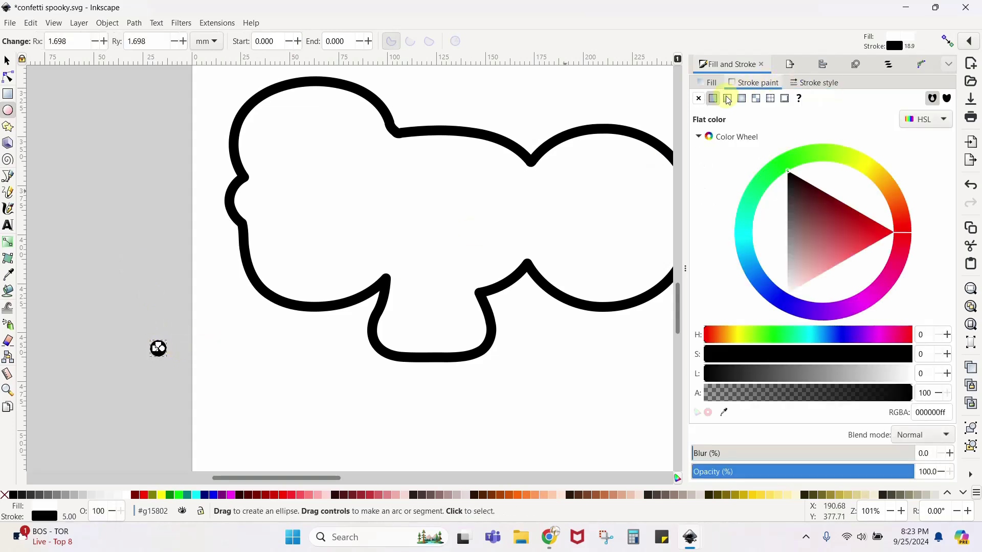
{"action": "left_click", "coordinate": [699, 98]}
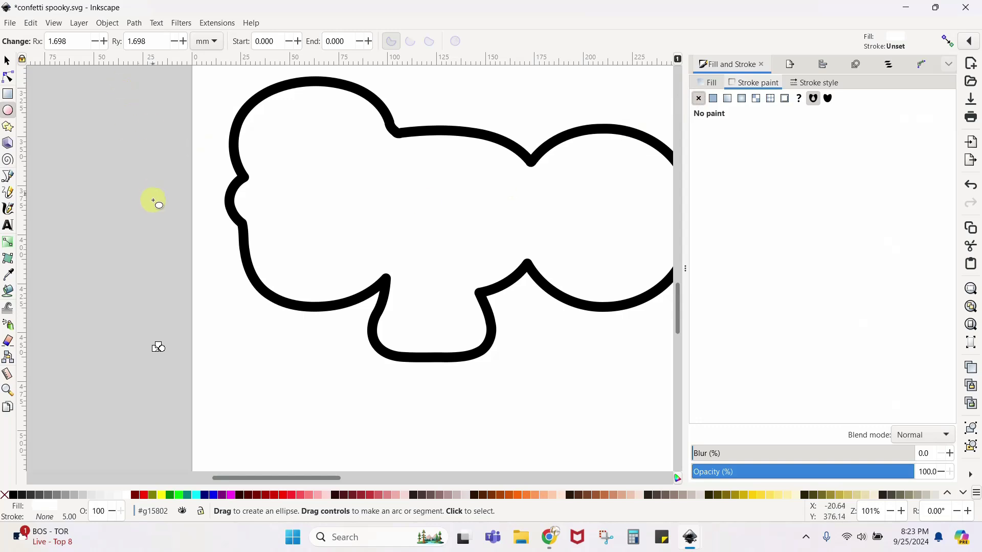
{"action": "key", "text": "Escape"}
Fill the small circle with purple and move it inside the upper-left lobe of the Spooky silhouette
{"action": "left_click", "coordinate": [7, 61]}
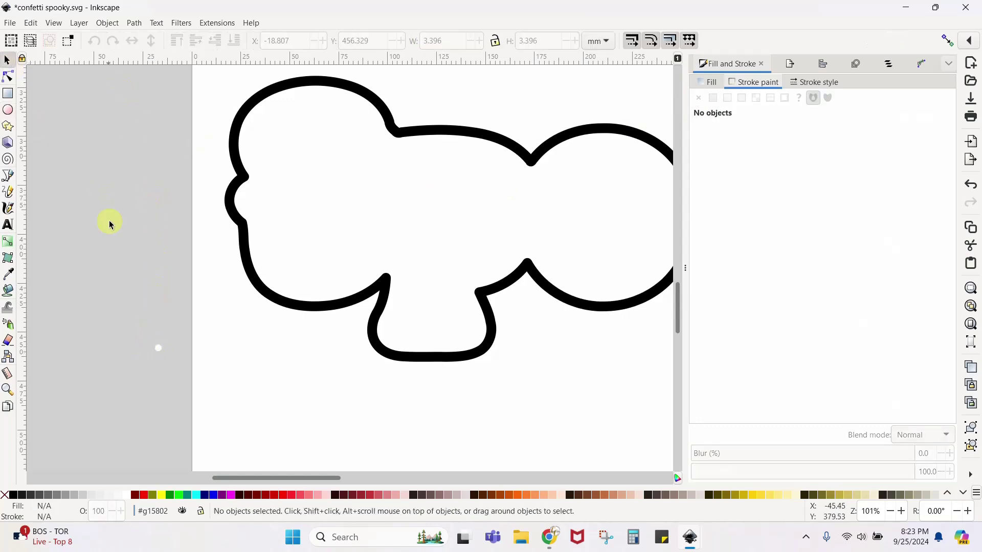
{"action": "left_click", "coordinate": [159, 352]}
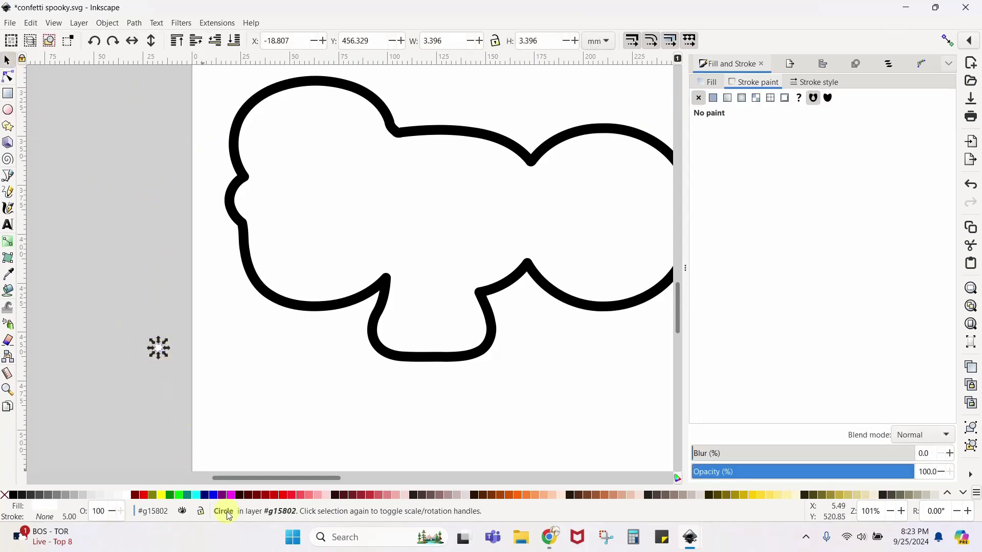
{"action": "left_click", "coordinate": [227, 495]}
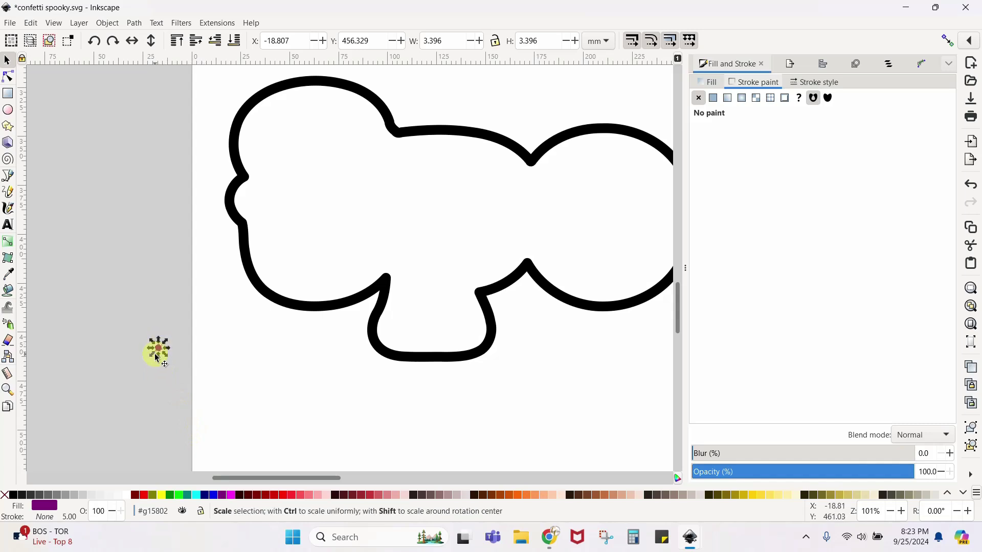
{"action": "left_click_drag", "start_coordinate": [158, 350], "coordinate": [287, 139]}
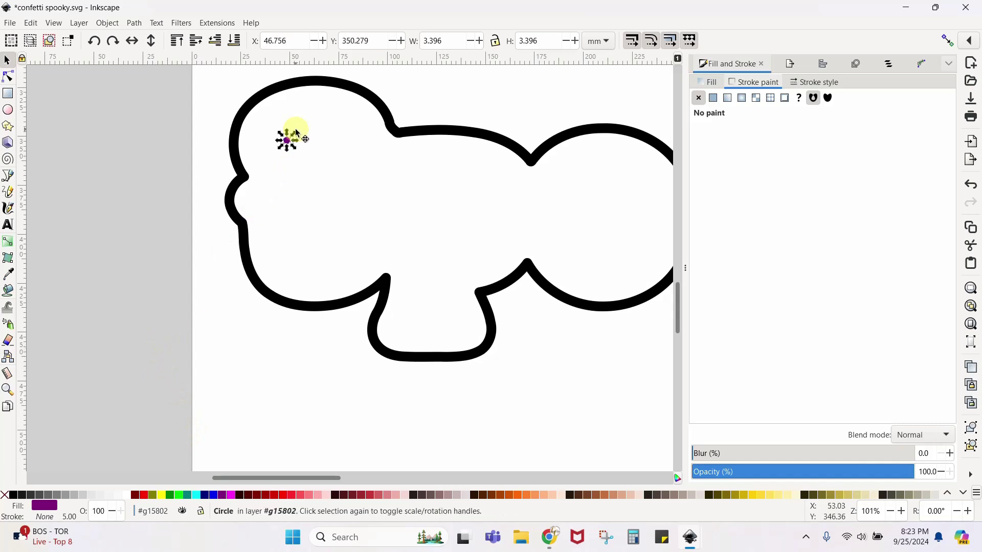
Draw a small five-pointed star about 6.6 mm wide and place it just below the purple dot
{"action": "left_click", "coordinate": [8, 129]}
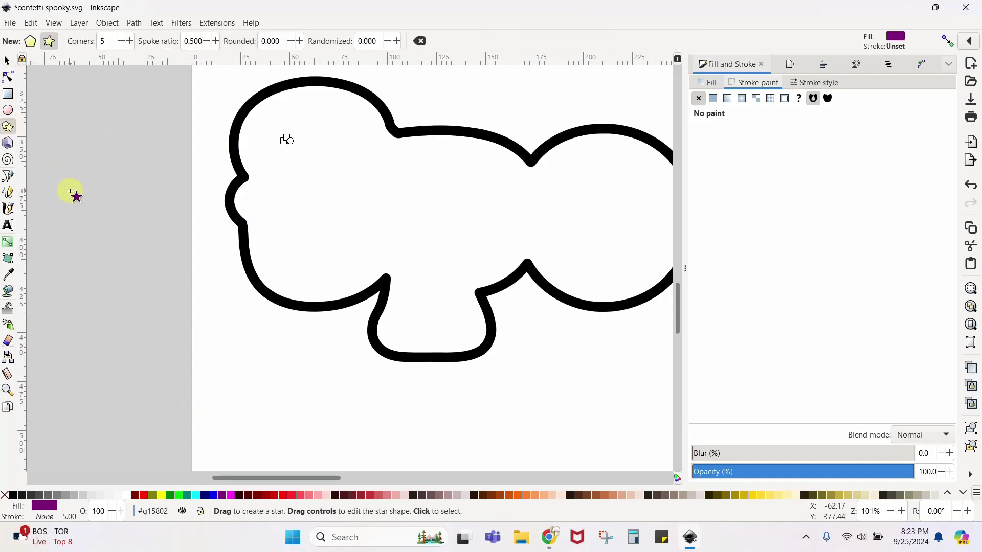
{"action": "left_click_drag", "start_coordinate": [70, 190], "coordinate": [289, 166]}
{"action": "left_click", "coordinate": [7, 60]}
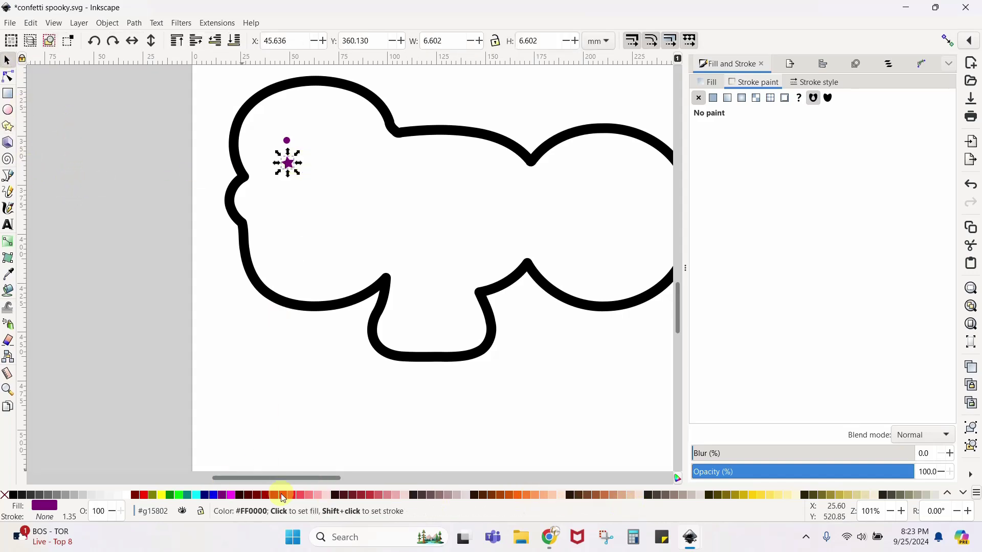
Recolor the star with the orange sampled from the orange letter of the Spooky lettering
{"action": "scroll", "coordinate": [436, 357], "scroll_direction": "up", "scroll_amount": 8}
{"action": "scroll", "coordinate": [435, 356], "scroll_direction": "up", "scroll_amount": 8}
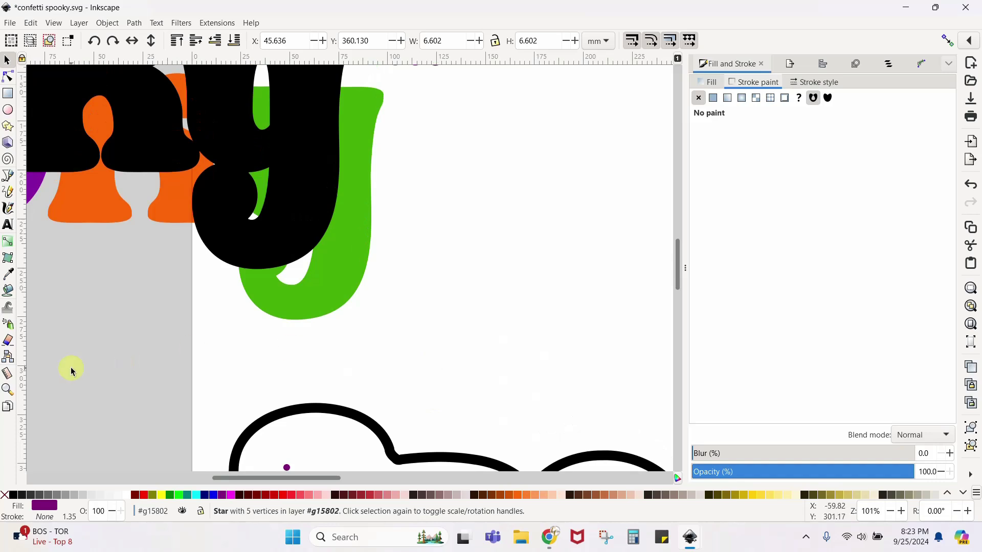
{"action": "left_click", "coordinate": [9, 276]}
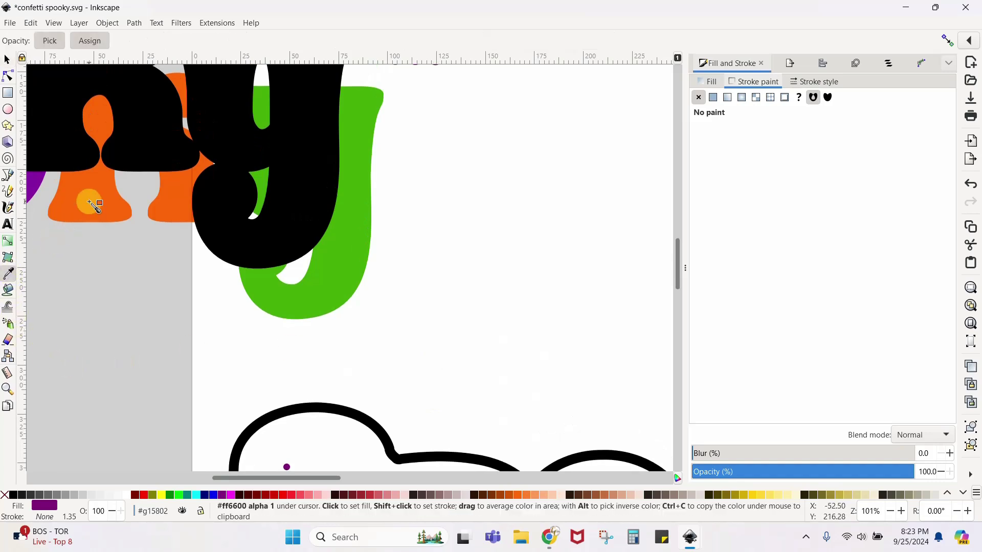
{"action": "left_click", "coordinate": [88, 202]}
{"action": "scroll", "coordinate": [90, 203], "scroll_direction": "down", "scroll_amount": 4}
{"action": "scroll", "coordinate": [91, 203], "scroll_direction": "down", "scroll_amount": 2}
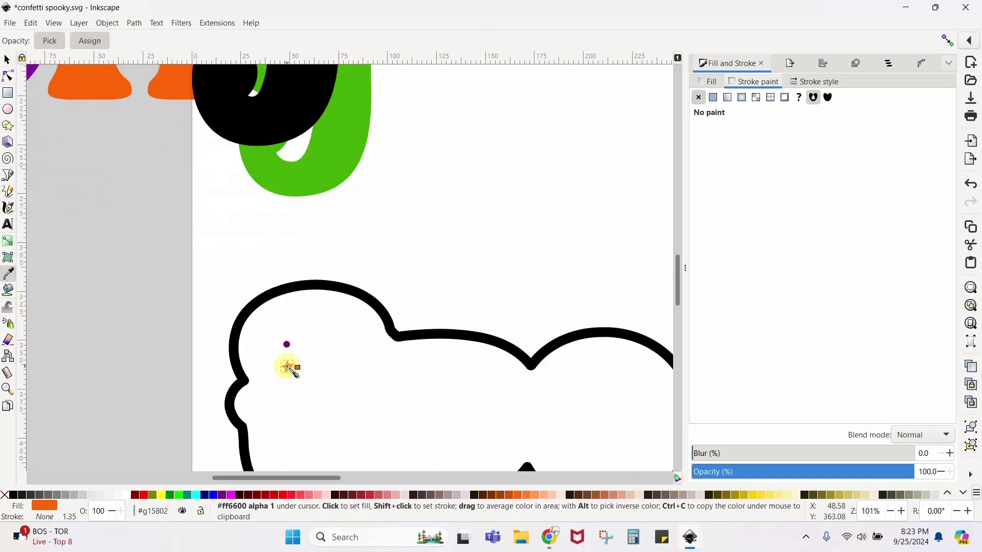
{"action": "key", "text": "s"}
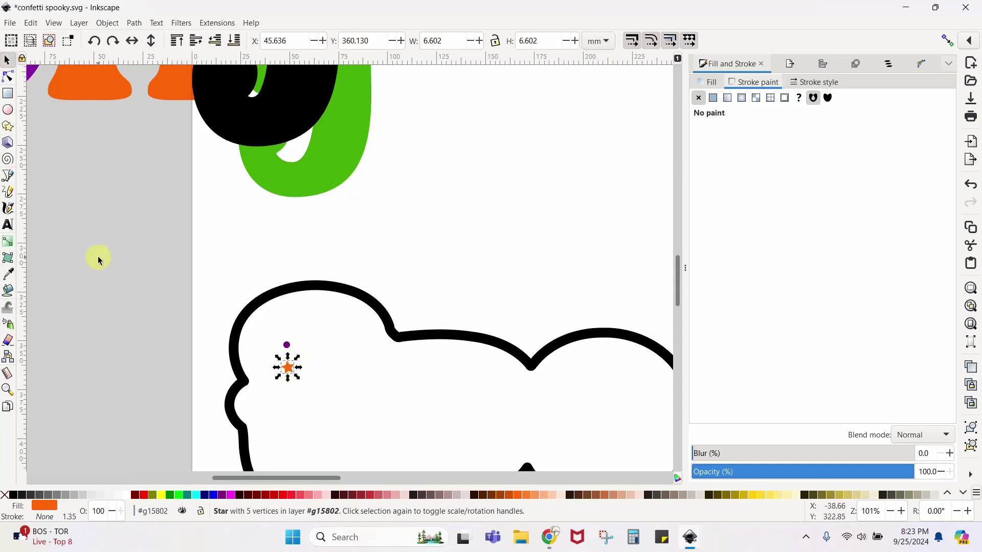
Draw a square with sides of about 5.7 mm beside the purple dot and rotate it 45 degrees into a diamond
{"action": "left_click", "coordinate": [8, 94]}
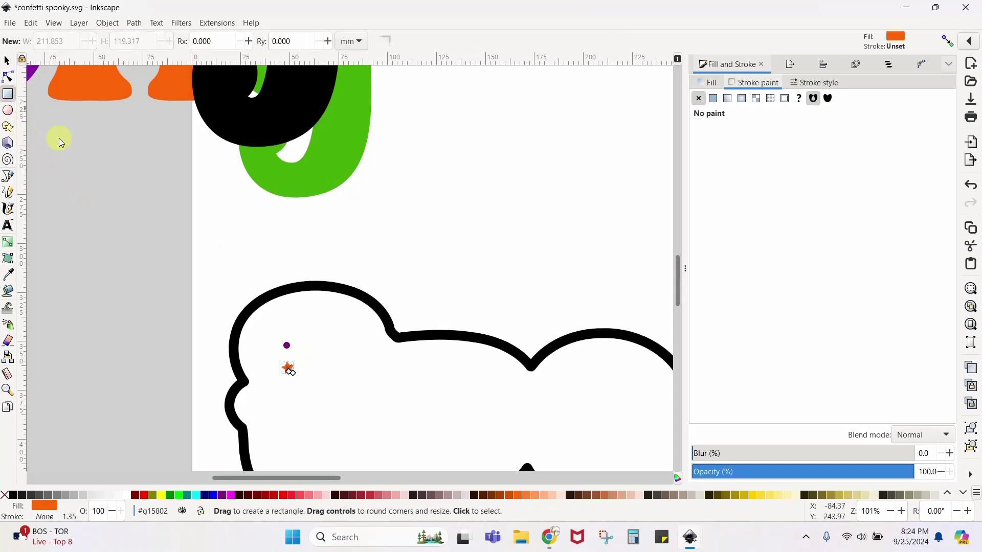
{"action": "left_click_drag", "start_coordinate": [315, 339], "coordinate": [327, 349]}
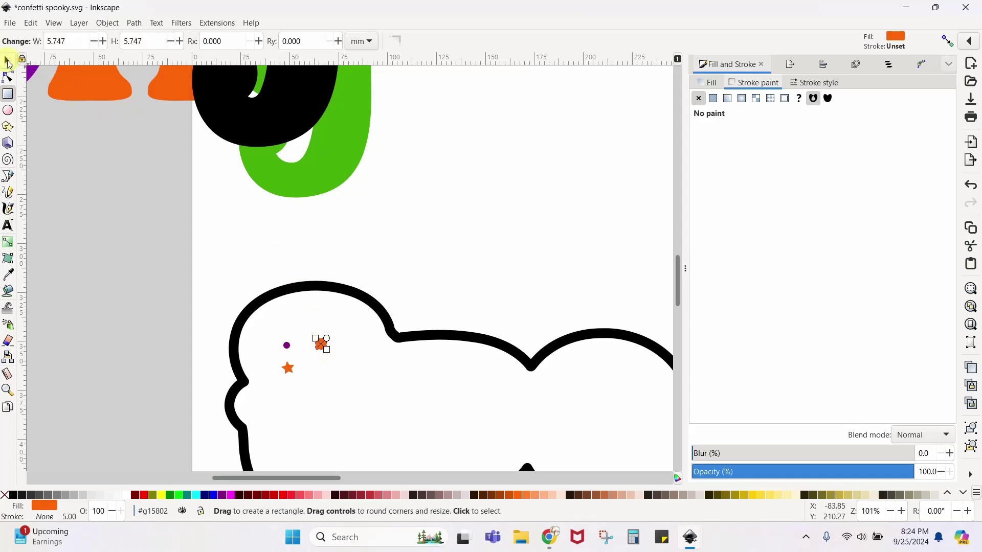
{"action": "left_click", "coordinate": [8, 62]}
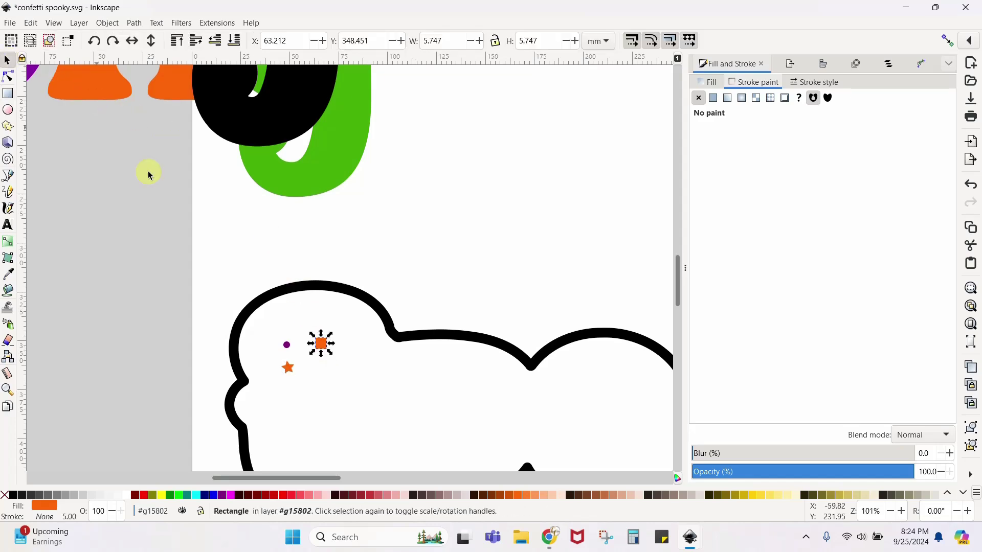
{"action": "left_click", "coordinate": [326, 349]}
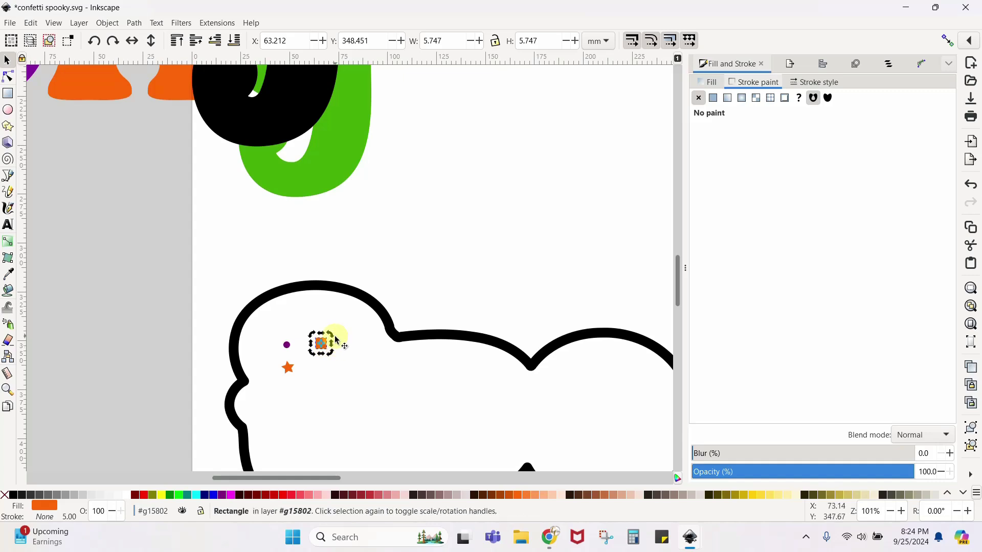
{"action": "left_click_drag", "start_coordinate": [335, 337], "coordinate": [336, 342]}
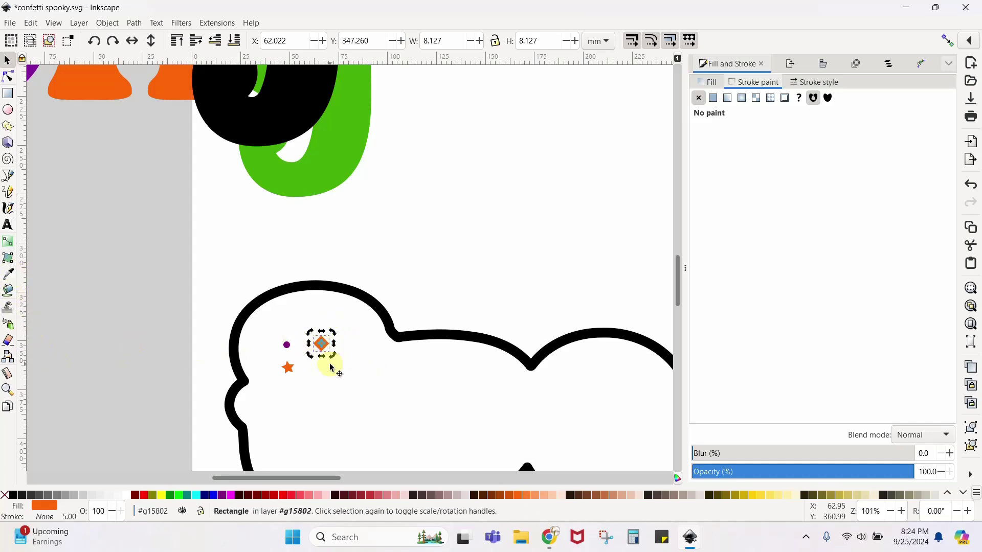
Fill the diamond with the green sampled from the letter y
{"action": "left_click", "coordinate": [8, 274]}
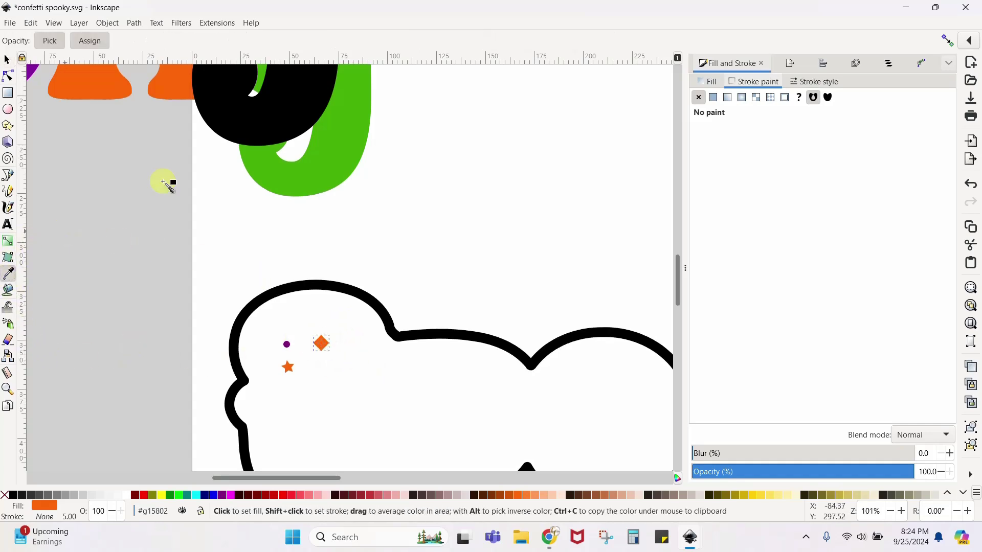
{"action": "left_click", "coordinate": [325, 165]}
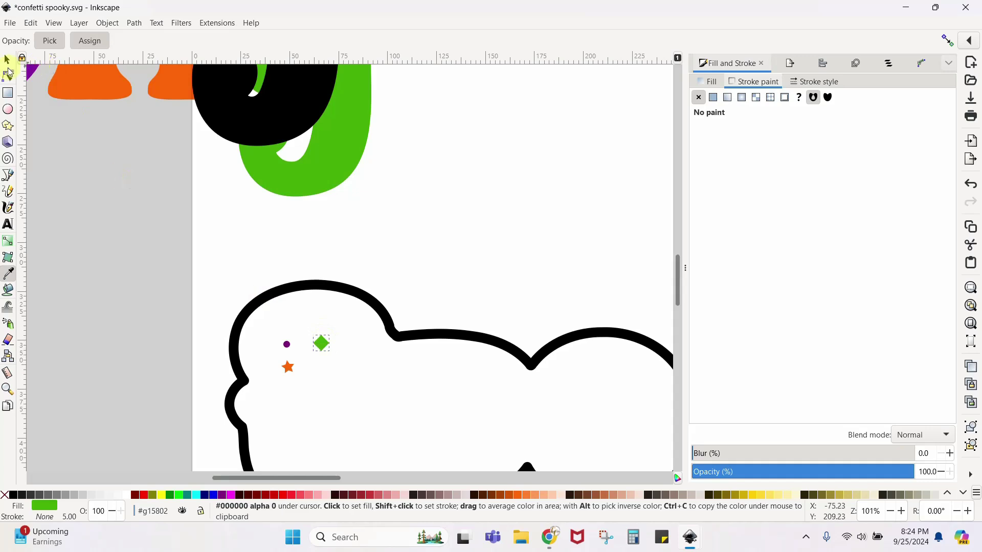
{"action": "left_click", "coordinate": [7, 60]}
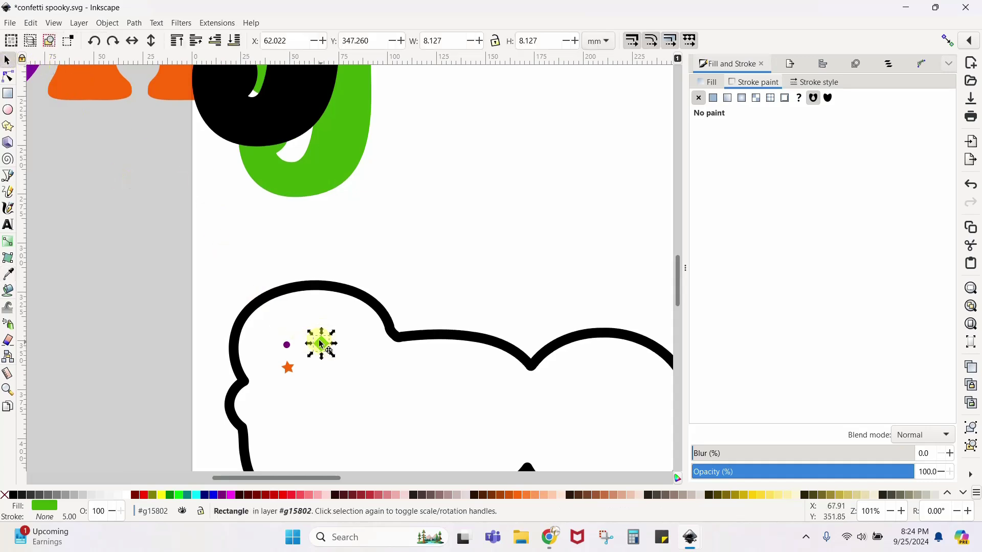
Move the green diamond and the orange star close together near the top of the silhouette's upper-left lobe
{"action": "left_click_drag", "start_coordinate": [320, 343], "coordinate": [281, 322]}
{"action": "left_click_drag", "start_coordinate": [287, 365], "coordinate": [304, 316]}
{"action": "scroll", "coordinate": [443, 228], "scroll_direction": "up", "scroll_amount": 8}
{"action": "scroll", "coordinate": [444, 228], "scroll_direction": "up", "scroll_amount": 8}
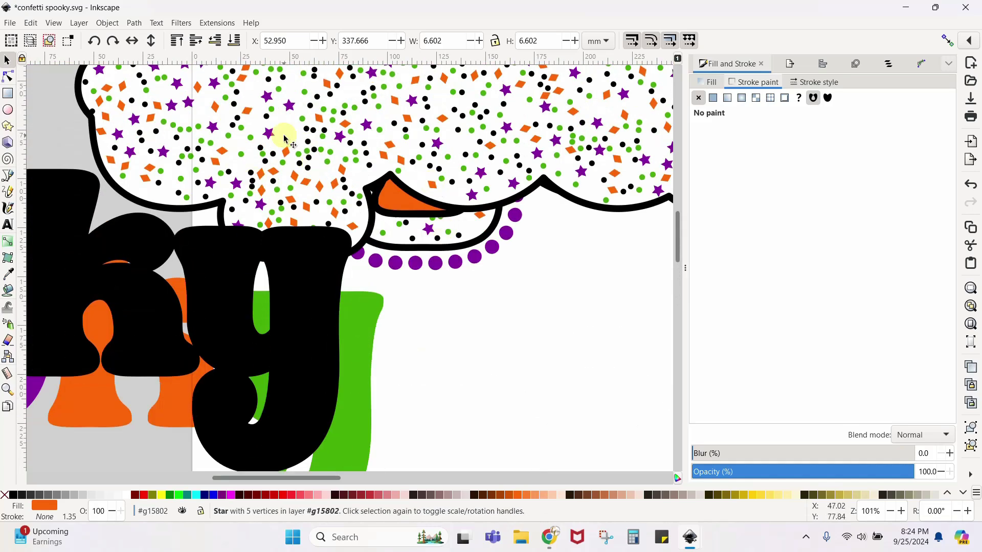
Duplicate the purple dot, place the copy above the orange star, and fill it with black
{"action": "scroll", "coordinate": [284, 136], "scroll_direction": "down", "scroll_amount": 15}
{"action": "right_click", "coordinate": [285, 278]}
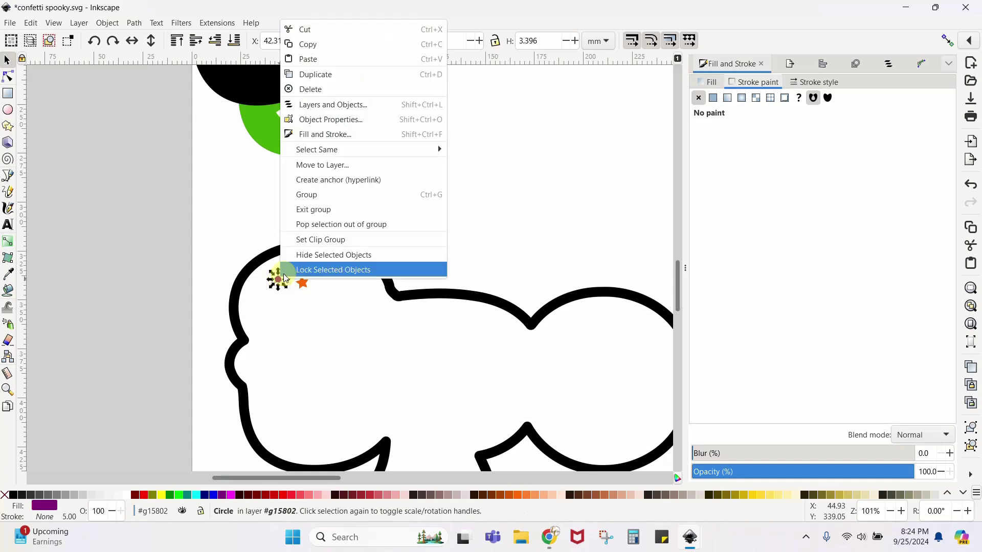
{"action": "left_click", "coordinate": [317, 75]}
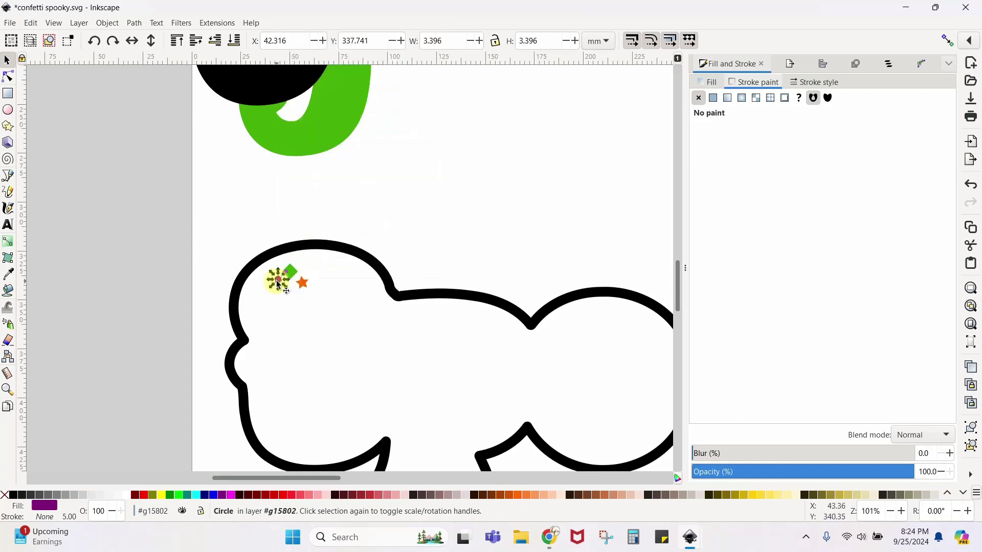
{"action": "left_click_drag", "start_coordinate": [279, 285], "coordinate": [310, 273]}
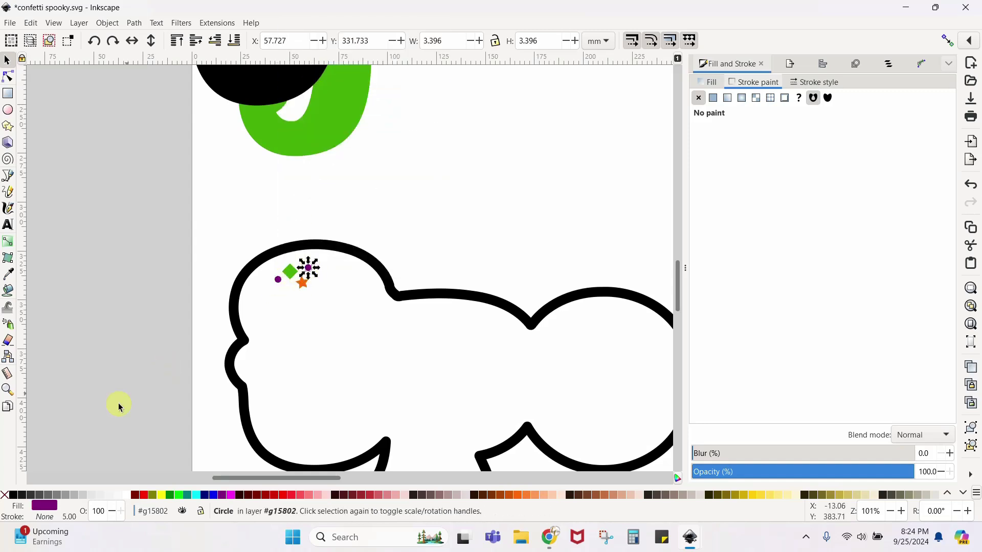
{"action": "left_click", "coordinate": [14, 495]}
{"action": "scroll", "coordinate": [353, 370], "scroll_direction": "up", "scroll_amount": 15}
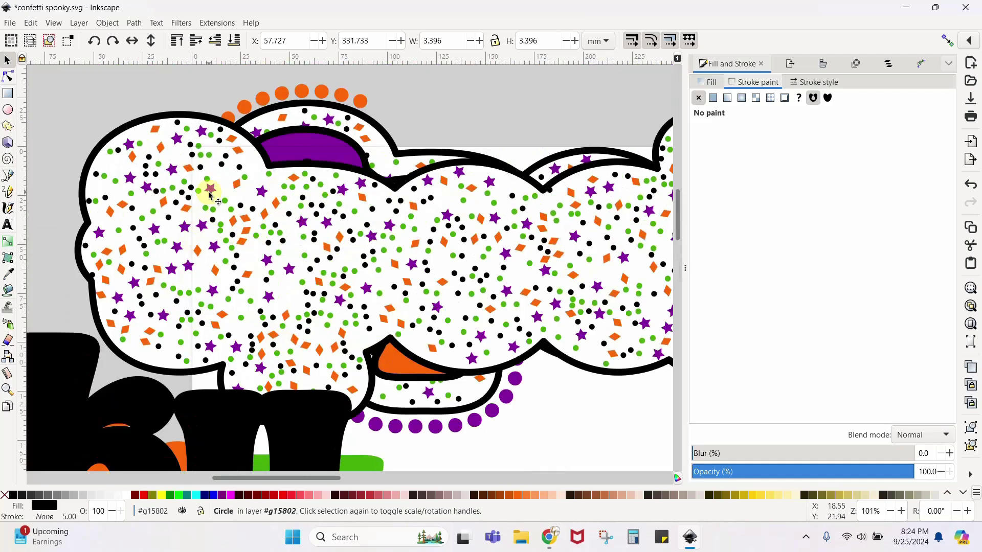
Select the green diamond, purple dot, orange star and black dot in the empty silhouette's upper-left lobe together
{"action": "scroll", "coordinate": [285, 233], "scroll_direction": "down", "scroll_amount": 15}
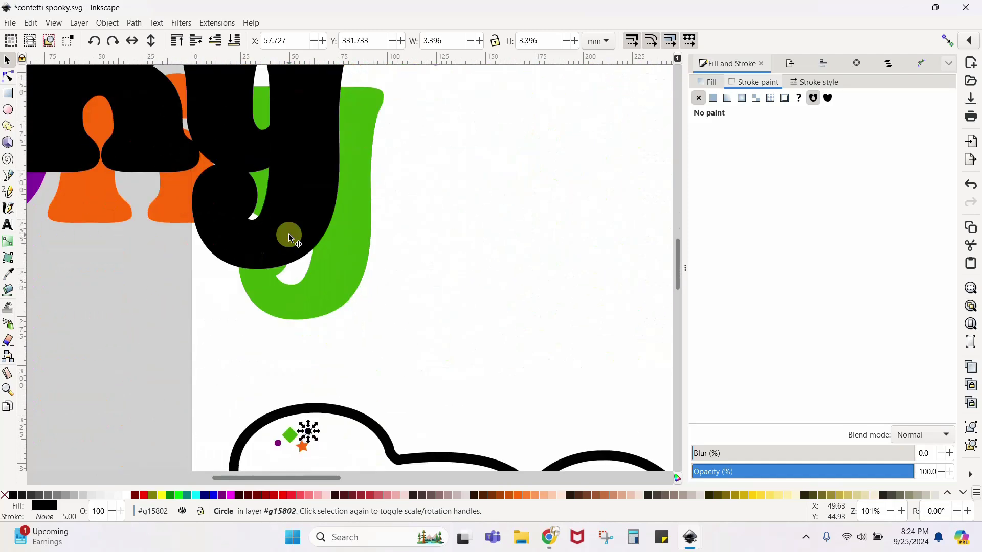
{"action": "scroll", "coordinate": [288, 235], "scroll_direction": "down", "scroll_amount": 4}
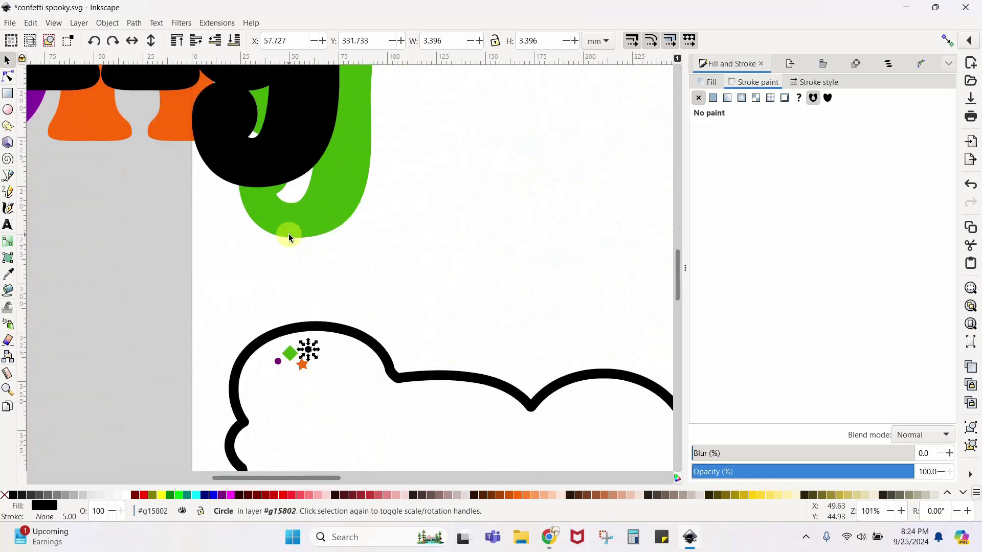
{"action": "left_click", "coordinate": [288, 354]}
{"action": "left_click", "coordinate": [278, 362]}
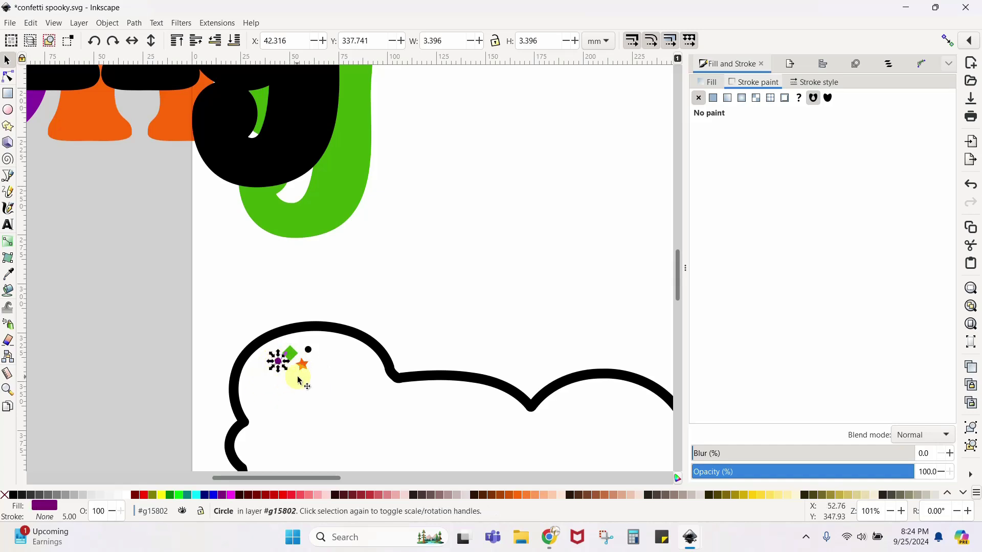
{"action": "left_click", "coordinate": [290, 357]}
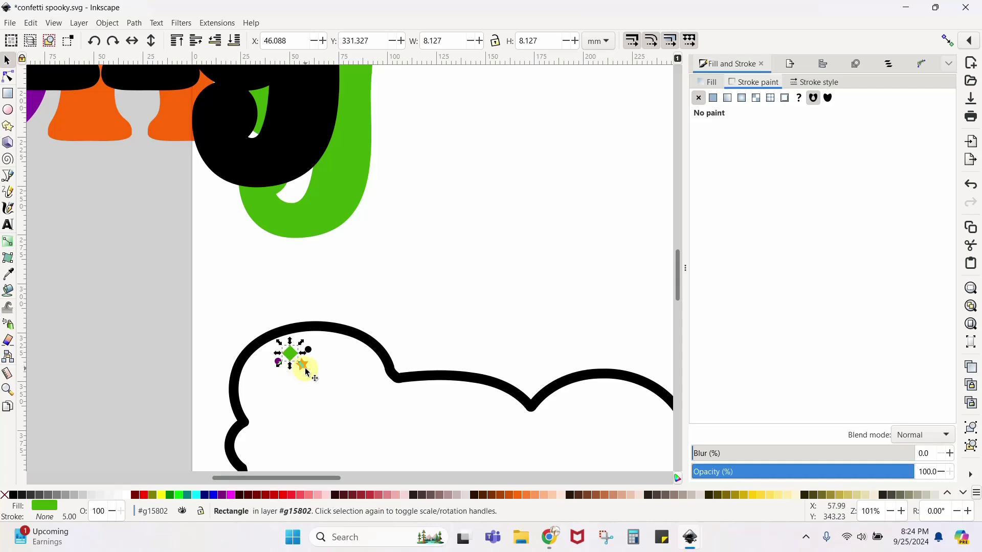
{"action": "left_click", "coordinate": [305, 367]}
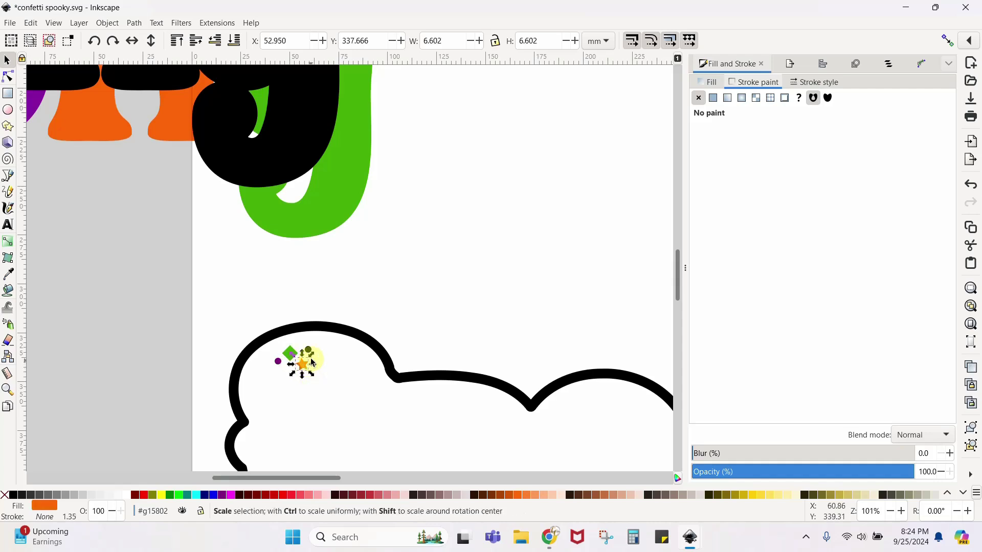
{"action": "left_click", "coordinate": [280, 366], "text": "shift"}
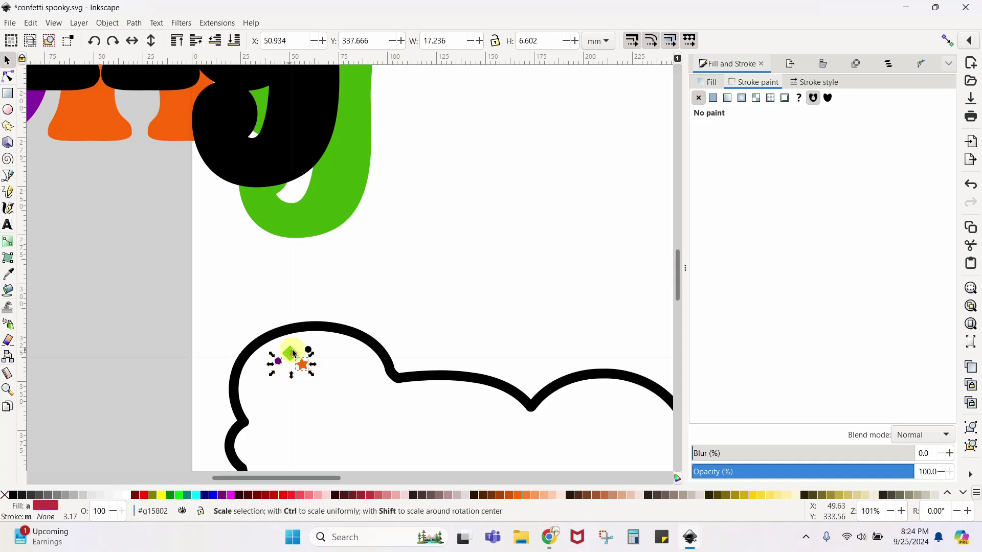
{"action": "left_click", "coordinate": [287, 355]}
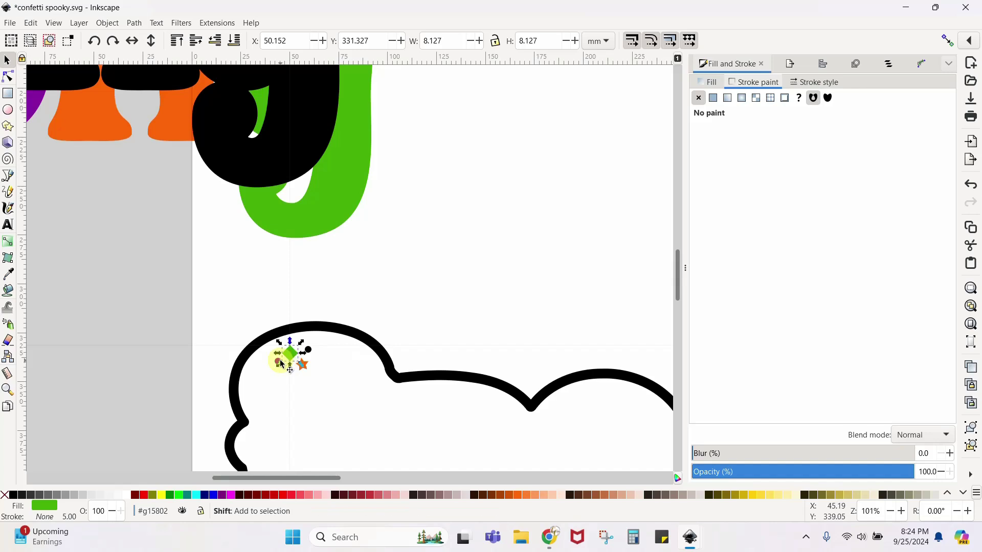
{"action": "left_click", "coordinate": [277, 361], "text": "shift"}
{"action": "left_click", "coordinate": [303, 366], "text": "shift"}
{"action": "left_click", "coordinate": [309, 351], "text": "shift"}
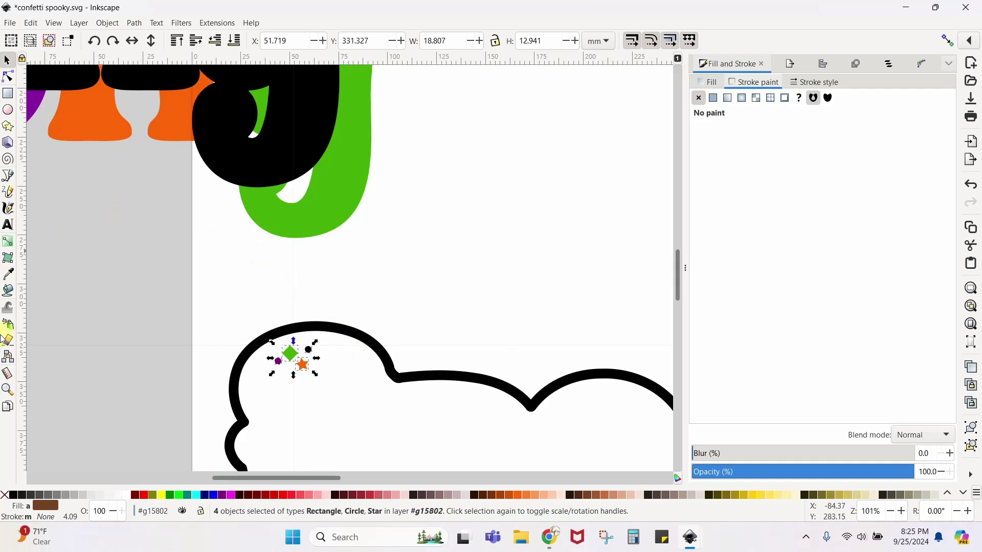
Activate the Spray tool for the four selected confetti shapes
{"action": "left_click", "coordinate": [13, 328]}
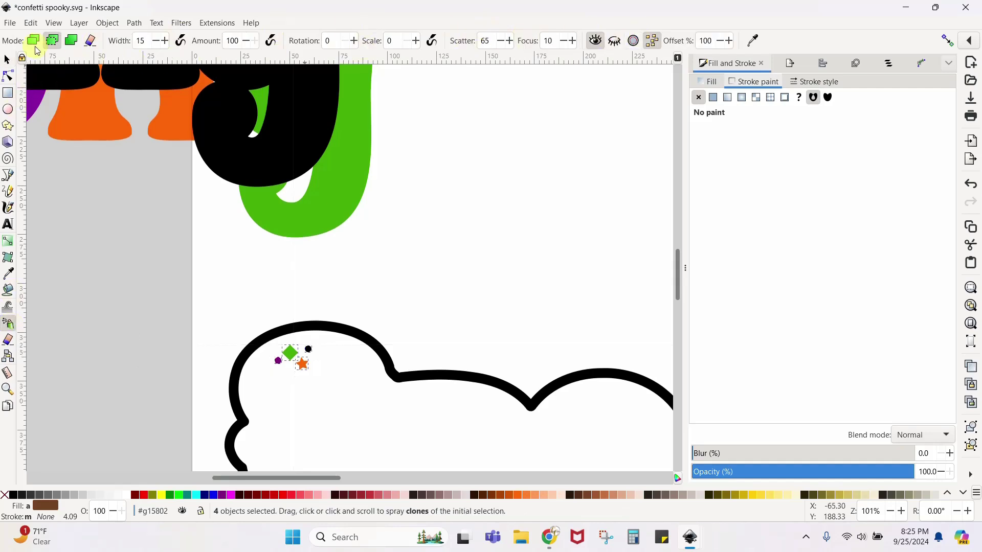
{"action": "key", "text": "minus"}
{"action": "key", "text": "minus"}
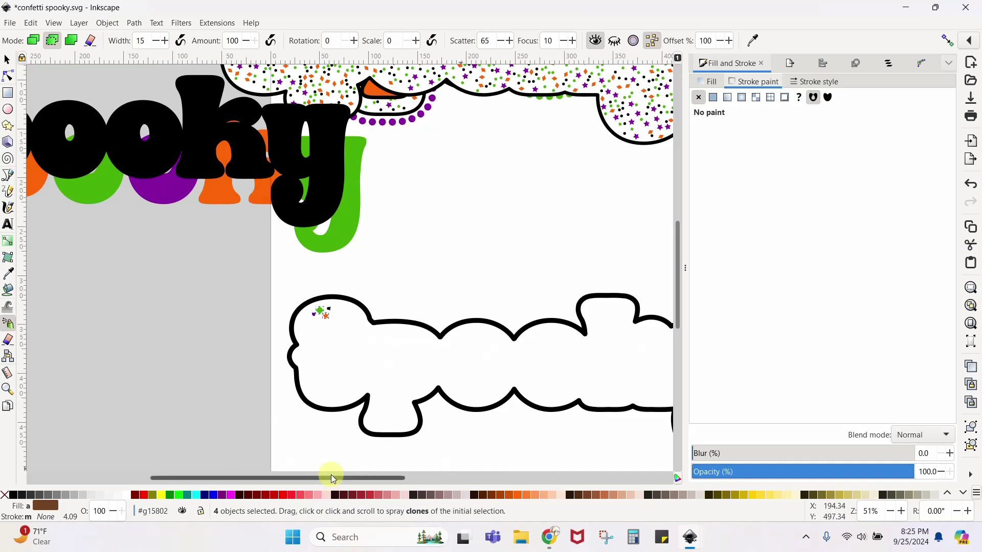
{"action": "left_click_drag", "start_coordinate": [330, 477], "coordinate": [402, 464]}
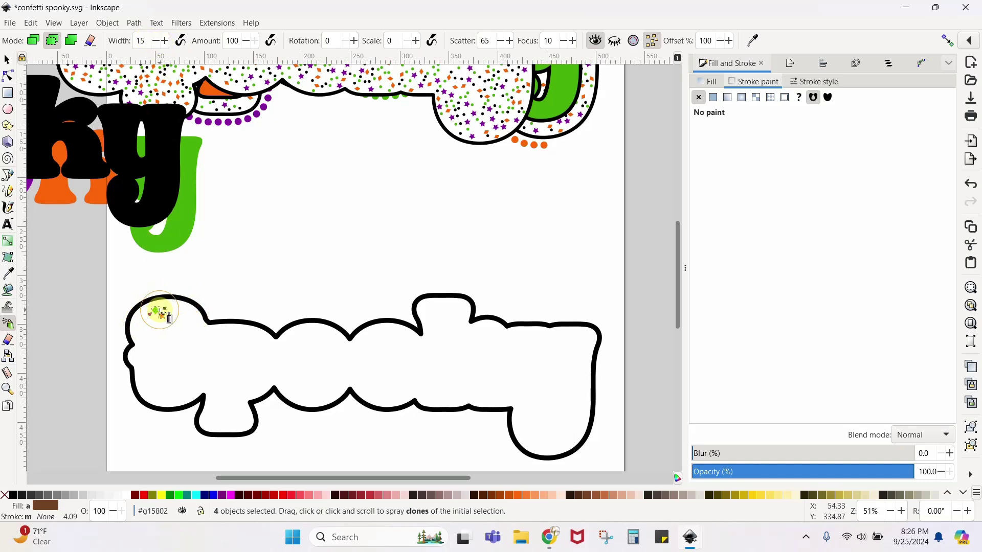
Try a spray width of 50 and set it back to 15
{"action": "double_click", "coordinate": [145, 42]}
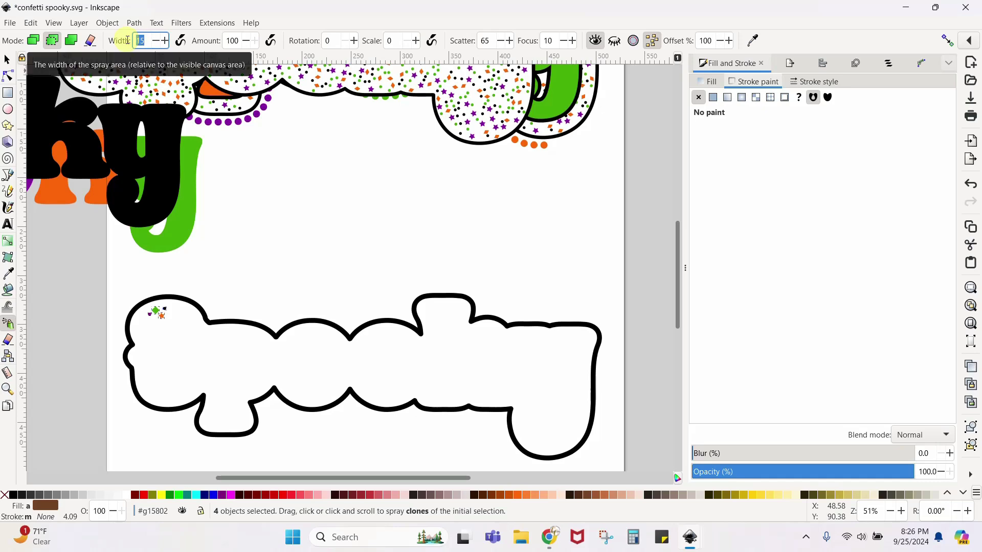
{"action": "type", "text": "50"}
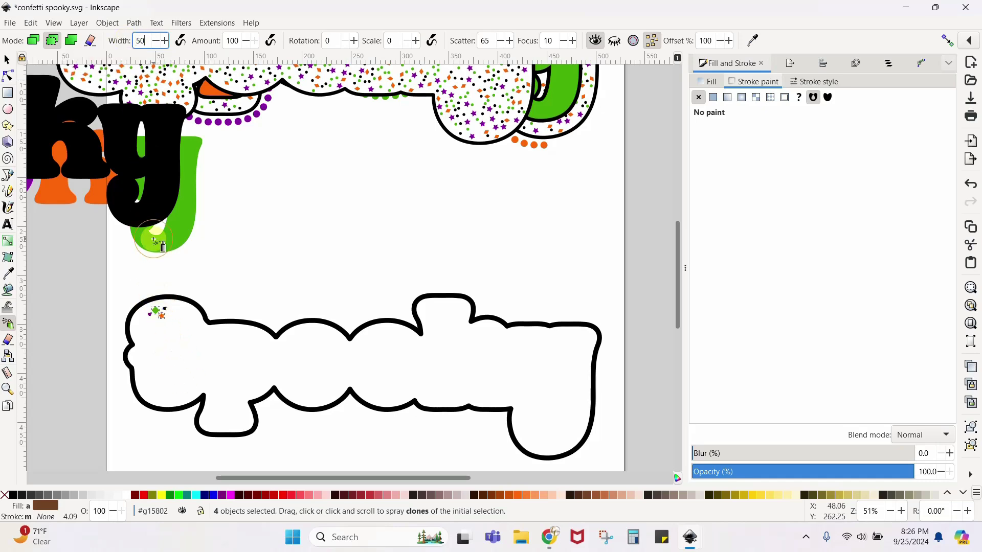
{"action": "key", "text": "Return"}
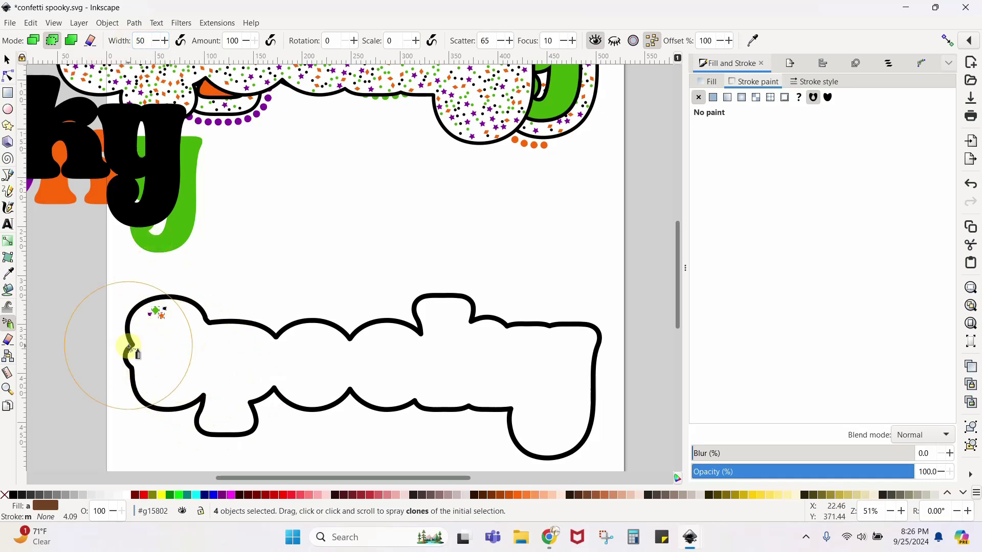
{"action": "left_click", "coordinate": [146, 39]}
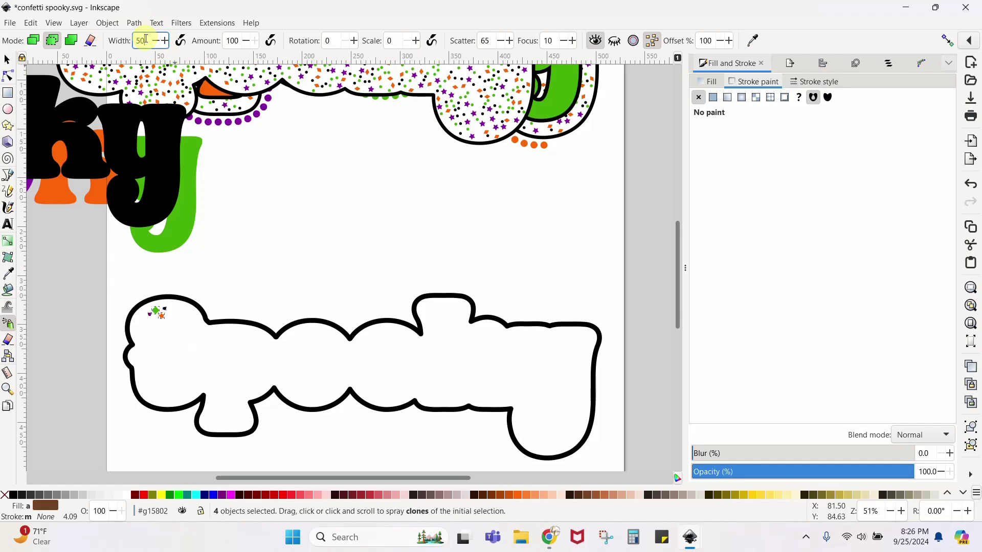
{"action": "type", "text": "15"}
{"action": "key", "text": "Return"}
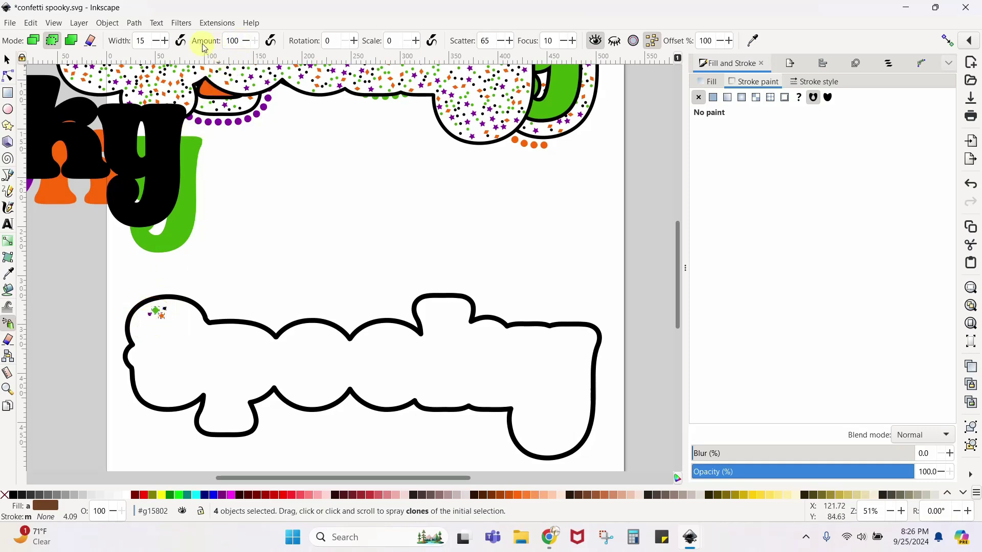
Spray clones of the four shapes across the whole silhouette with amount 50, rotation 10 and scale 10
{"action": "left_click_drag", "start_coordinate": [242, 40], "coordinate": [231, 40]}
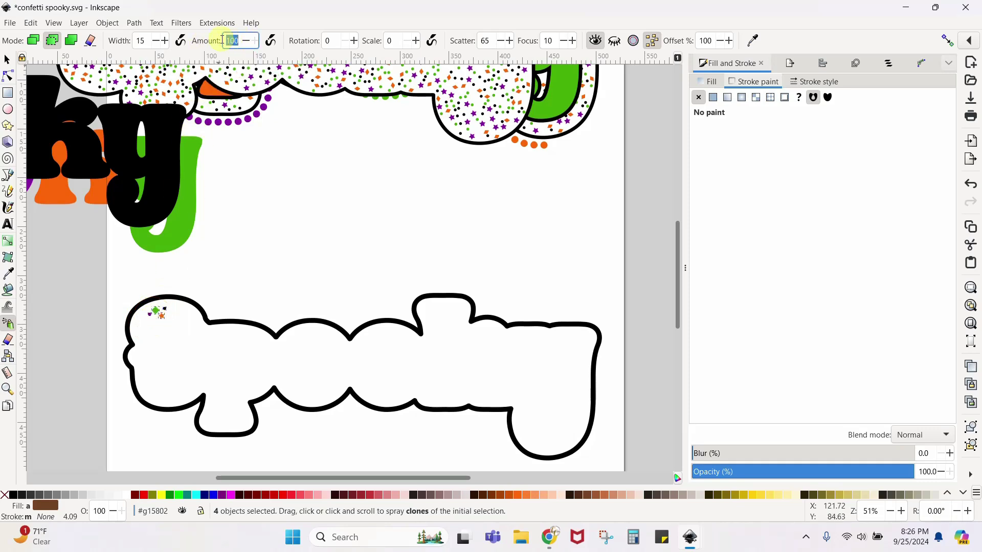
{"action": "type", "text": "50"}
{"action": "double_click", "coordinate": [330, 39]}
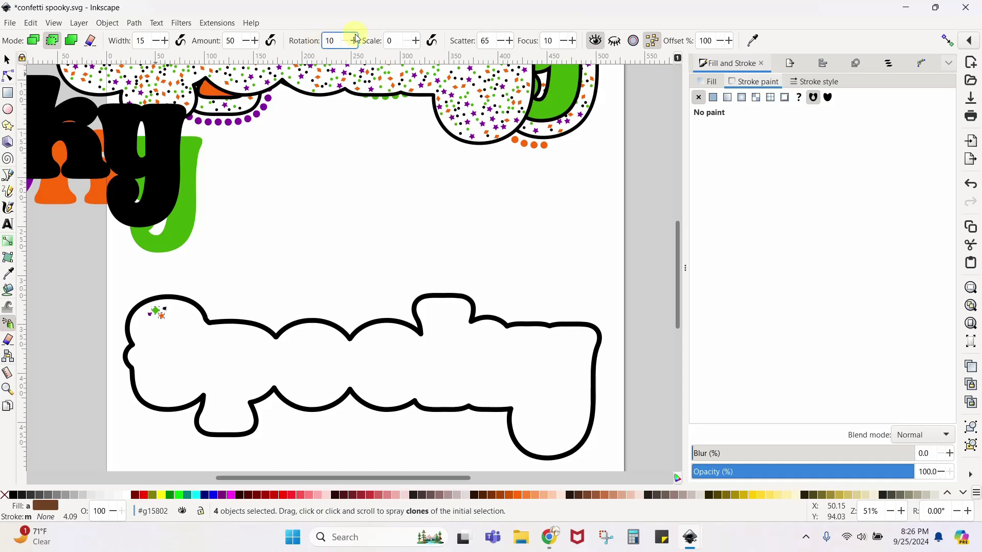
{"action": "double_click", "coordinate": [396, 39]}
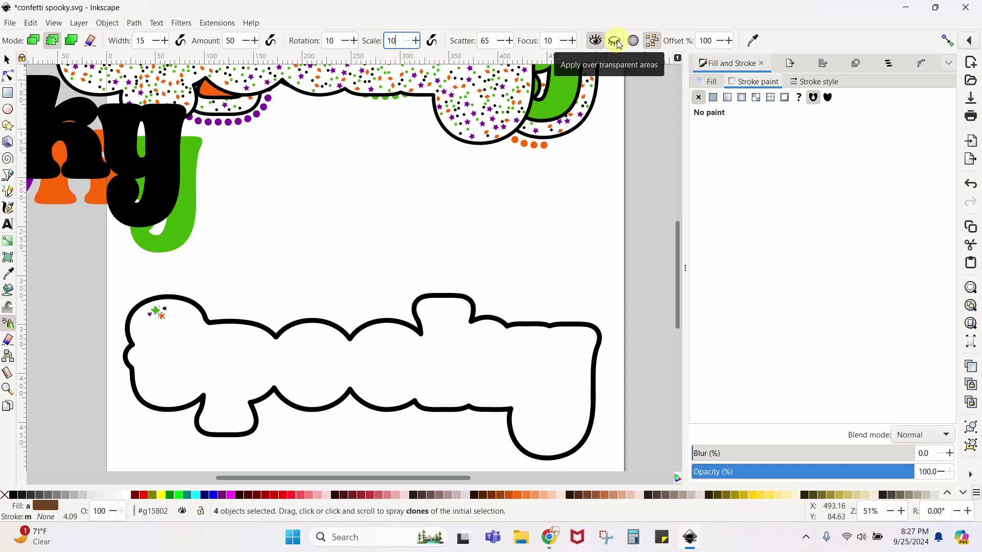
{"action": "left_click", "coordinate": [652, 43]}
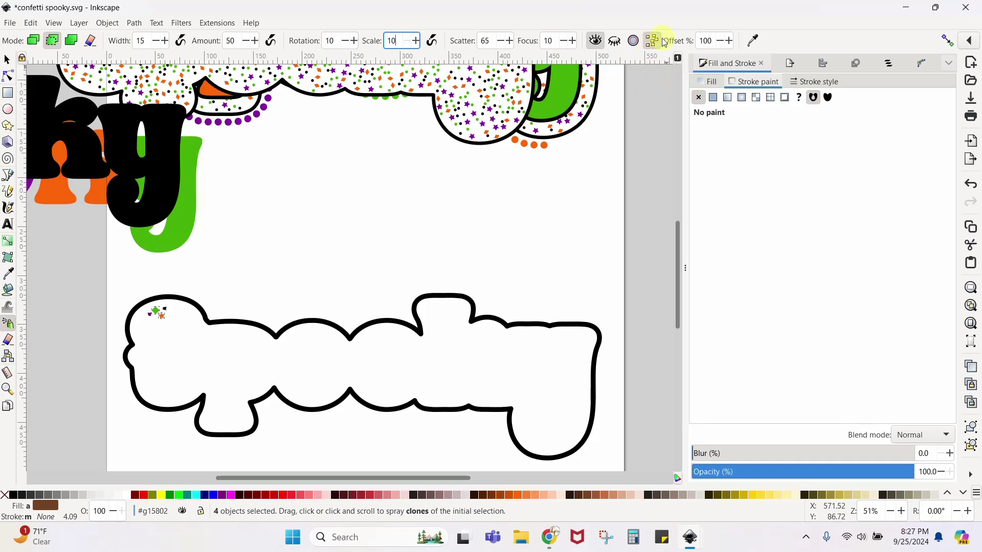
{"action": "left_click", "coordinate": [596, 42]}
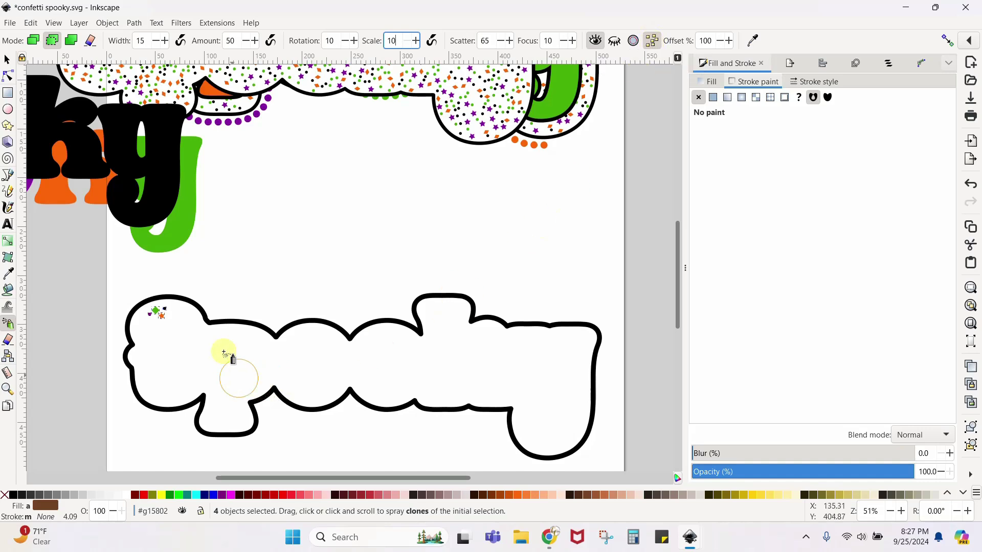
{"action": "mouse_move", "coordinate": [195, 342]}
{"action": "left_mouse_down"}
{"action": "mouse_move", "coordinate": [174, 315]}
{"action": "mouse_move", "coordinate": [144, 322]}
{"action": "mouse_move", "coordinate": [155, 380]}
{"action": "mouse_move", "coordinate": [201, 388]}
{"action": "mouse_move", "coordinate": [214, 420]}
{"action": "mouse_move", "coordinate": [256, 384]}
{"action": "mouse_move", "coordinate": [281, 419]}
{"action": "mouse_move", "coordinate": [338, 442]}
{"action": "mouse_move", "coordinate": [286, 450]}
{"action": "mouse_move", "coordinate": [275, 389]}
{"action": "mouse_move", "coordinate": [297, 393]}
{"action": "mouse_move", "coordinate": [330, 382]}
{"action": "mouse_move", "coordinate": [476, 394]}
{"action": "mouse_move", "coordinate": [506, 406]}
{"action": "mouse_move", "coordinate": [539, 445]}
{"action": "mouse_move", "coordinate": [563, 440]}
{"action": "mouse_move", "coordinate": [573, 426]}
{"action": "mouse_move", "coordinate": [581, 338]}
{"action": "mouse_move", "coordinate": [511, 350]}
{"action": "mouse_move", "coordinate": [457, 318]}
{"action": "mouse_move", "coordinate": [432, 319]}
{"action": "mouse_move", "coordinate": [410, 349]}
{"action": "mouse_move", "coordinate": [390, 343]}
{"action": "mouse_move", "coordinate": [343, 356]}
{"action": "mouse_move", "coordinate": [312, 340]}
{"action": "mouse_move", "coordinate": [253, 353]}
{"action": "mouse_move", "coordinate": [234, 336]}
{"action": "mouse_move", "coordinate": [208, 337]}
{"action": "mouse_move", "coordinate": [231, 364]}
{"action": "mouse_move", "coordinate": [492, 351]}
{"action": "mouse_move", "coordinate": [568, 373]}
{"action": "mouse_move", "coordinate": [542, 393]}
{"action": "mouse_move", "coordinate": [428, 357]}
{"action": "mouse_move", "coordinate": [414, 363]}
{"action": "mouse_move", "coordinate": [557, 374]}
{"action": "mouse_move", "coordinate": [540, 409]}
{"action": "mouse_move", "coordinate": [559, 388]}
{"action": "mouse_move", "coordinate": [521, 383]}
{"action": "left_mouse_up"}
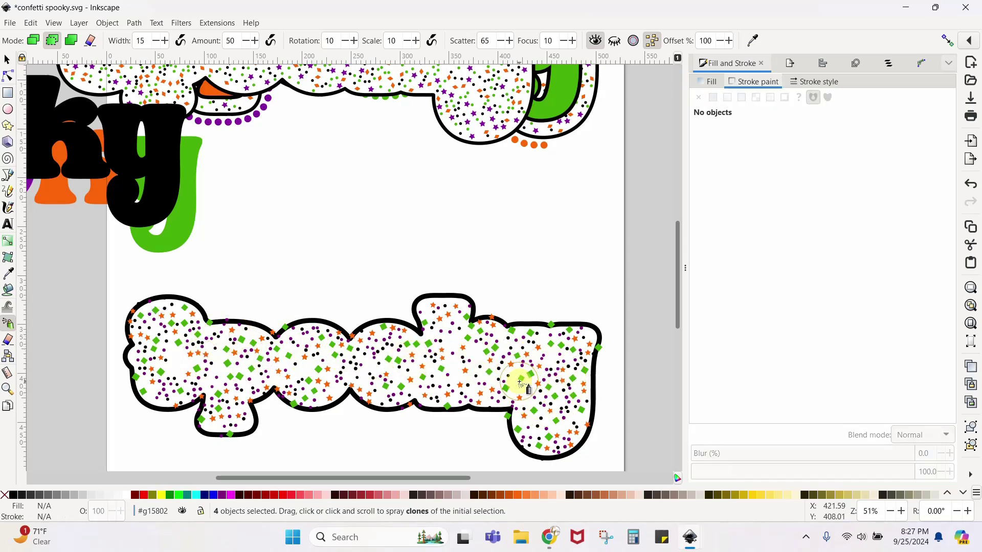
Delete the orange star and the green diamond that overlap the upper black outline along the silhouette's middle lobes
{"action": "key", "text": "plus"}
{"action": "key", "text": "plus"}
{"action": "key", "text": "plus"}
{"action": "key", "text": "plus"}
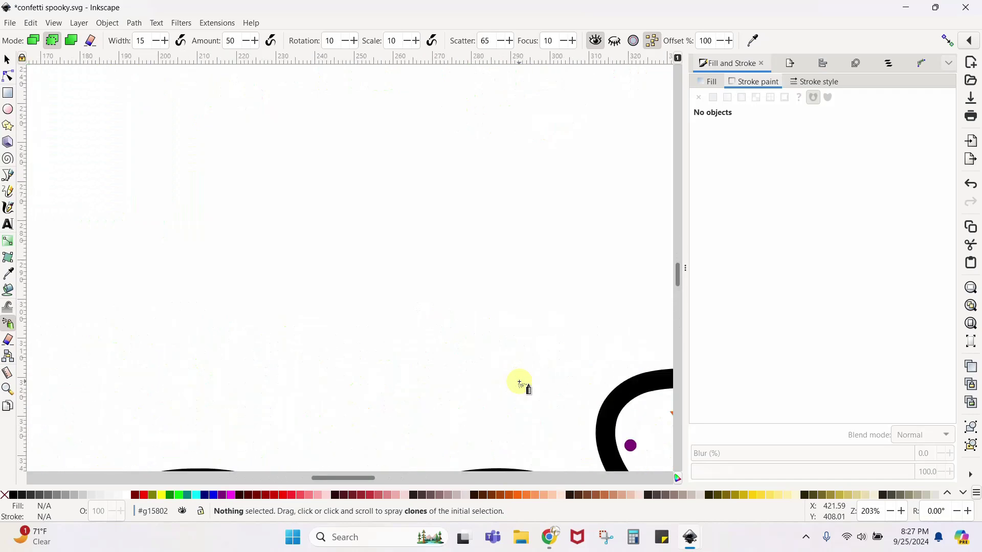
{"action": "scroll", "coordinate": [520, 384], "scroll_direction": "down", "scroll_amount": 10}
{"action": "left_click", "coordinate": [219, 131]}
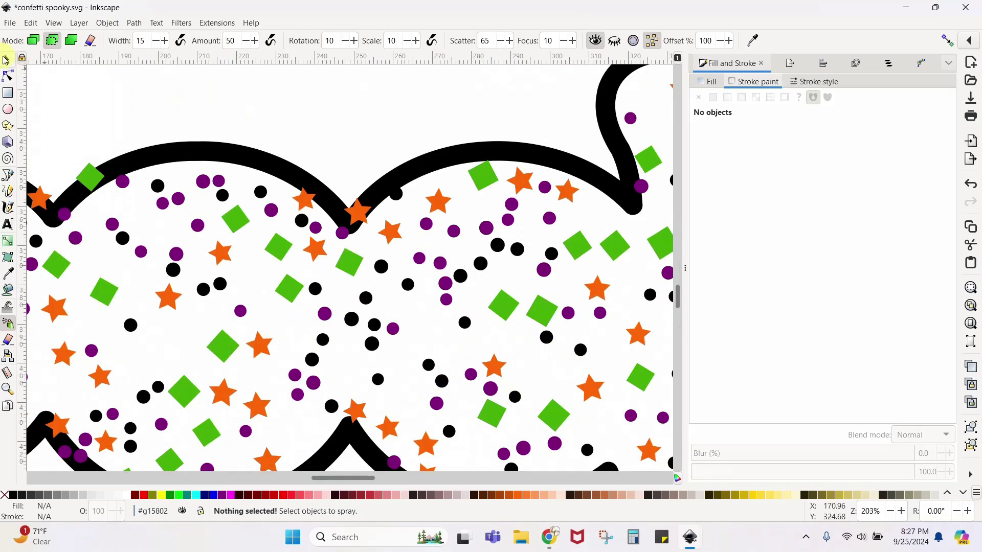
{"action": "key", "text": "s"}
{"action": "left_click", "coordinate": [358, 214]}
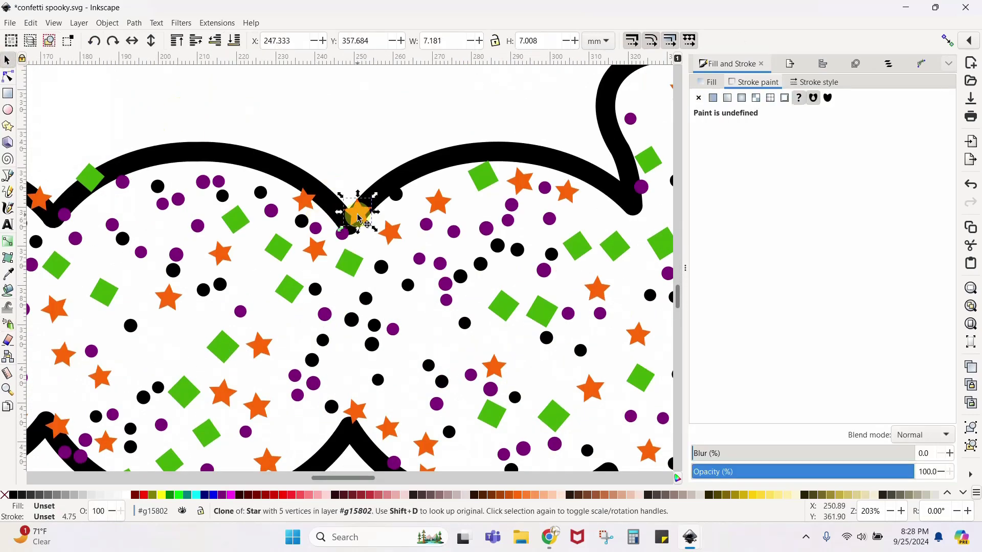
{"action": "key", "text": "Escape"}
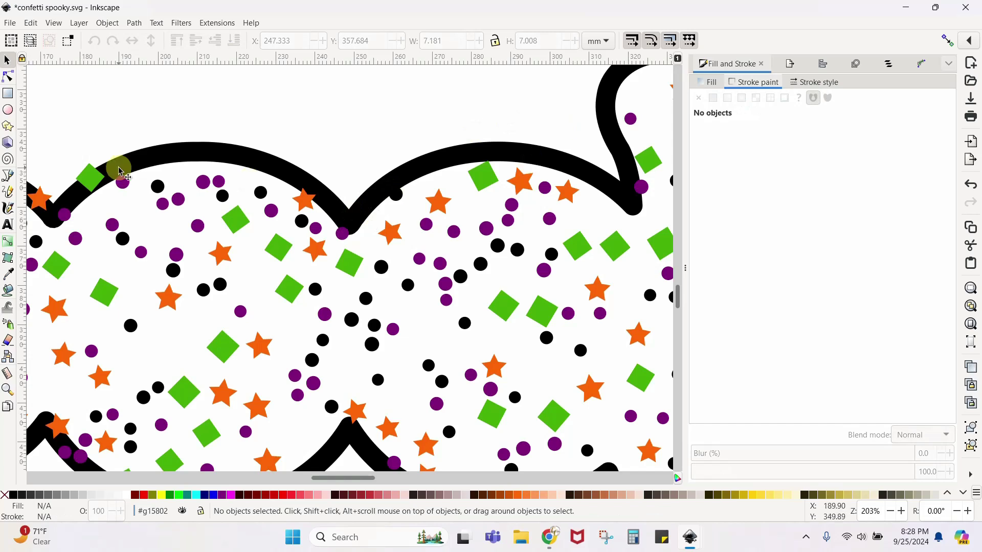
{"action": "left_click", "coordinate": [97, 183]}
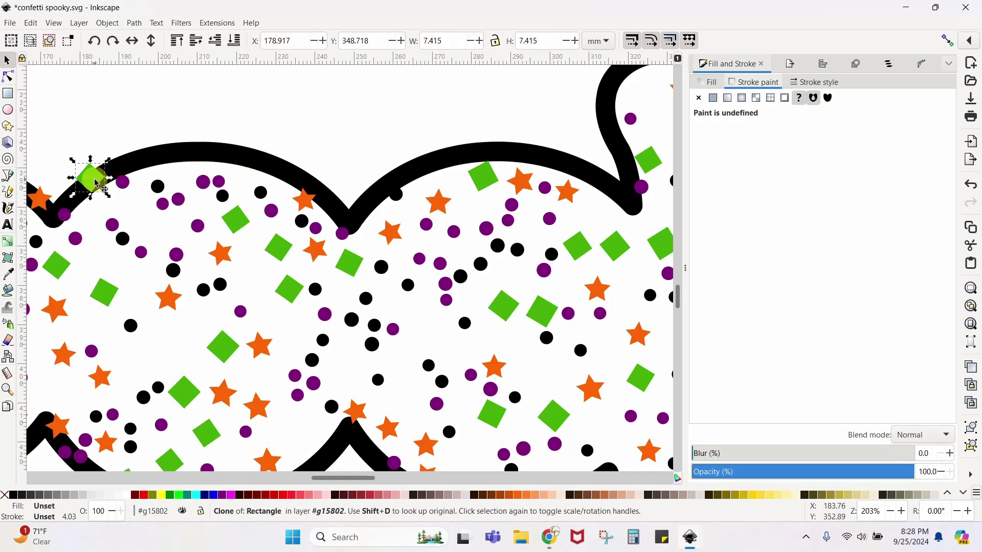
{"action": "key", "text": "Delete"}
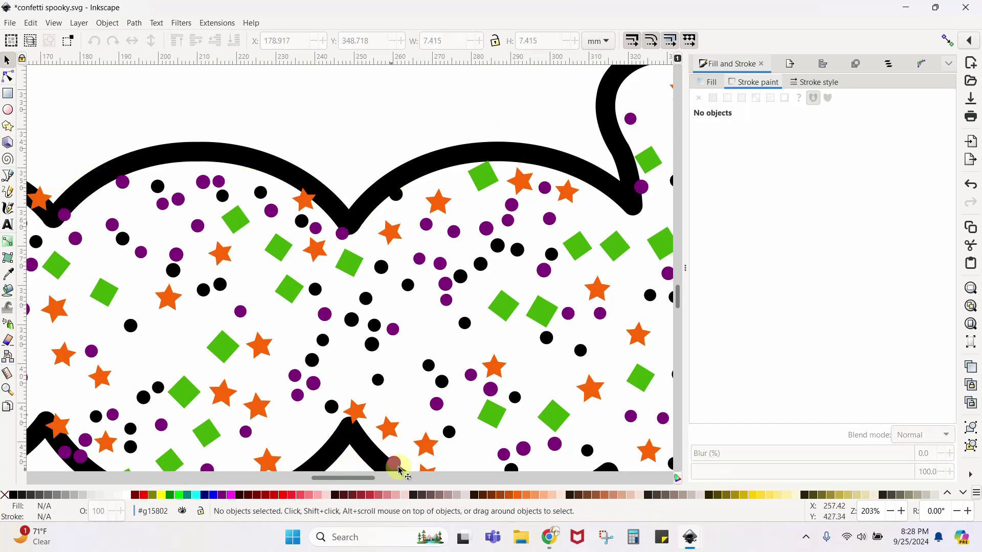
Move three purple dots that overlap the black outline inward onto the white area of the silhouette
{"action": "mouse_move", "coordinate": [400, 468]}
{"action": "left_mouse_down"}
{"action": "mouse_move", "coordinate": [409, 453]}
{"action": "mouse_move", "coordinate": [401, 449]}
{"action": "left_mouse_up"}
{"action": "left_click_drag", "start_coordinate": [360, 477], "coordinate": [306, 478]}
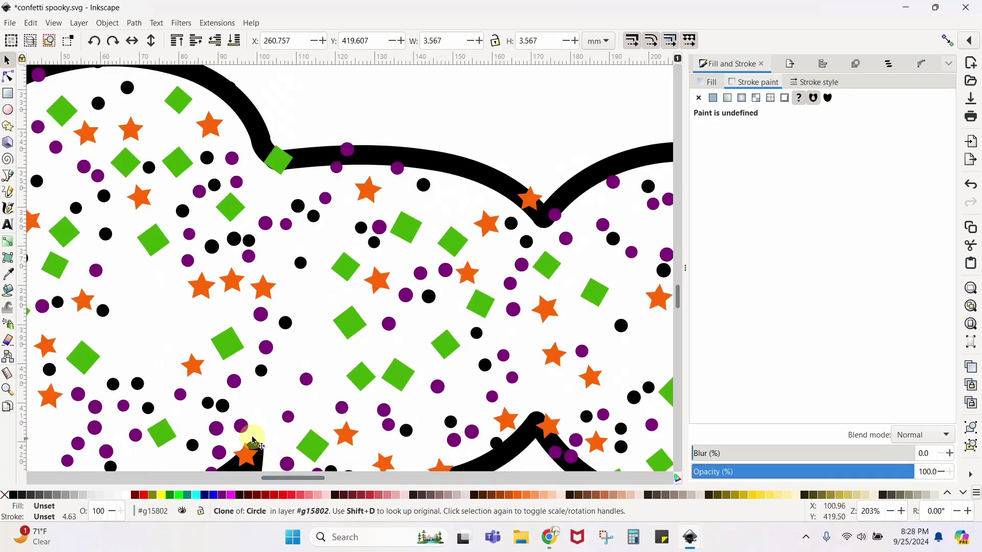
{"action": "left_click_drag", "start_coordinate": [351, 149], "coordinate": [364, 173]}
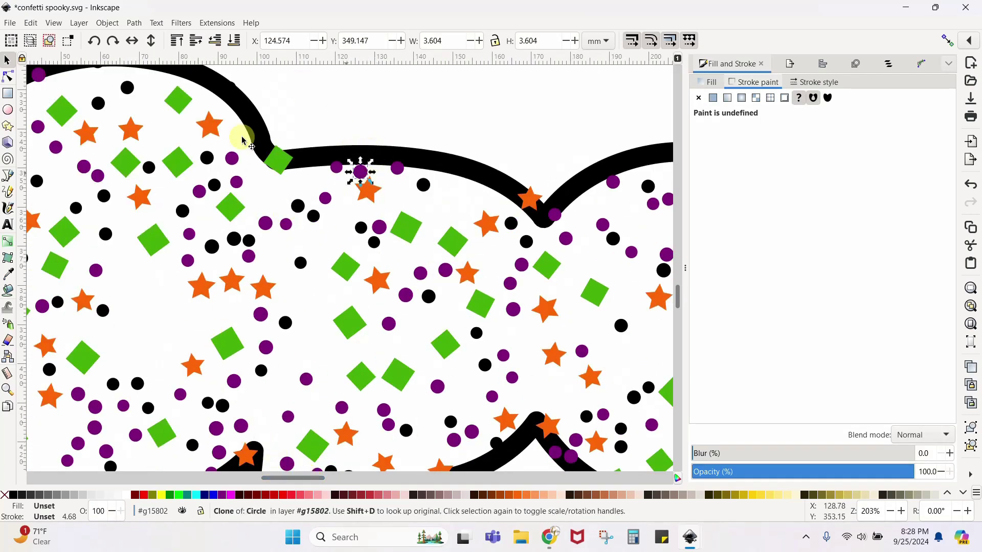
{"action": "left_click_drag", "start_coordinate": [38, 75], "coordinate": [65, 88]}
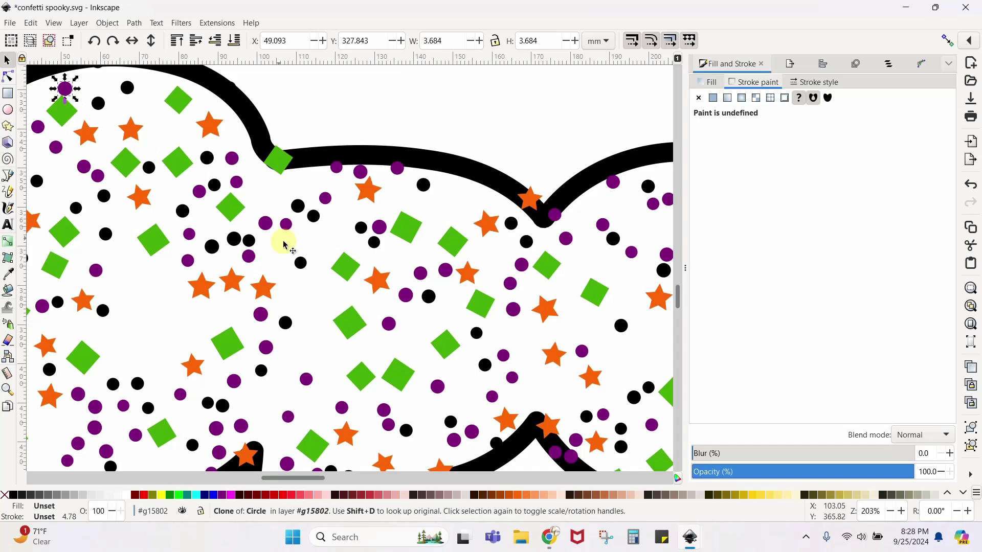
Move the black Spooky lettering onto the confetti-filled silhouette, centred inside its outline
{"action": "scroll", "coordinate": [285, 245], "scroll_direction": "down", "scroll_amount": 3}
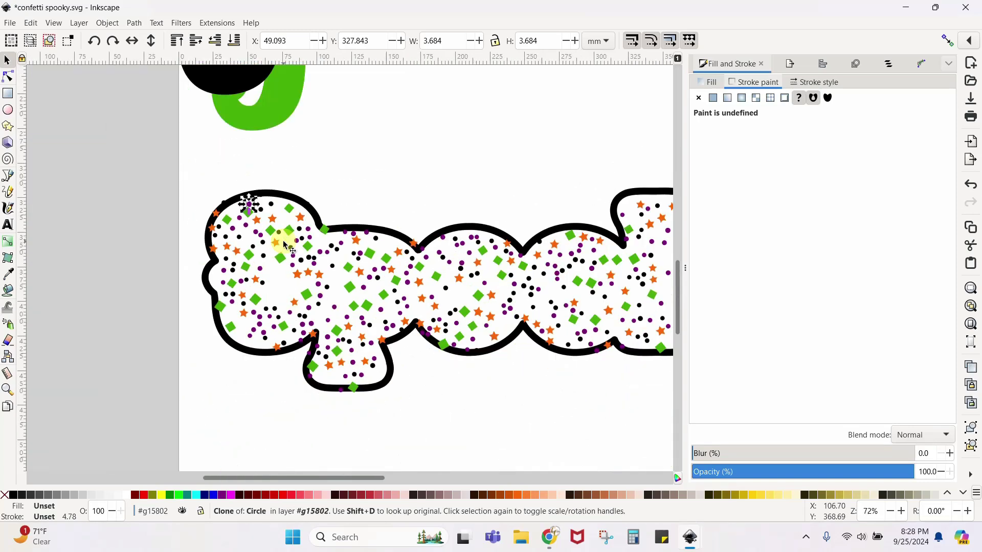
{"action": "scroll", "coordinate": [285, 244], "scroll_direction": "down", "scroll_amount": 1}
{"action": "scroll", "coordinate": [321, 330], "scroll_direction": "up", "scroll_amount": 2}
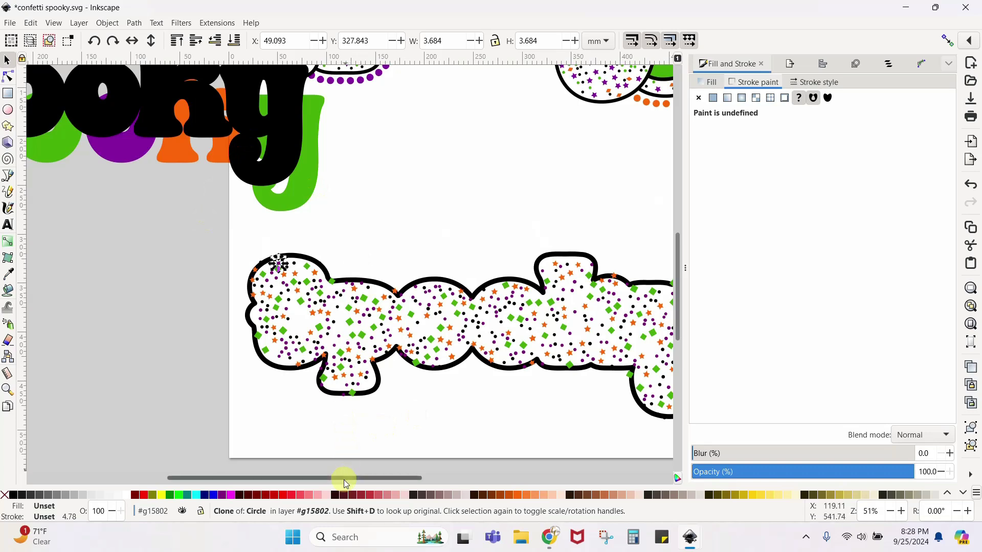
{"action": "left_click_drag", "start_coordinate": [344, 480], "coordinate": [408, 478]}
{"action": "left_click", "coordinate": [189, 170]}
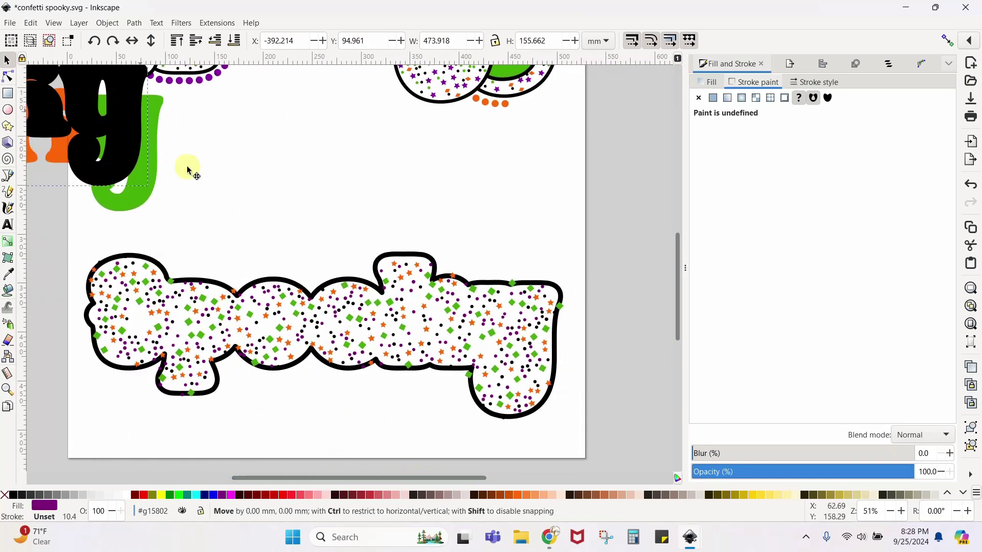
{"action": "left_click_drag", "start_coordinate": [189, 170], "coordinate": [541, 325]}
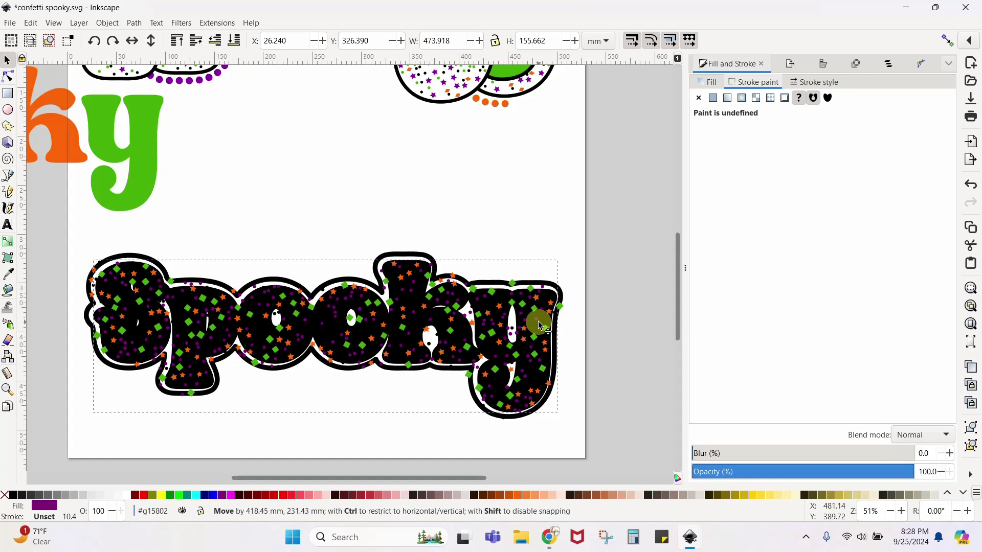
Move the black Spooky lettering off the silhouette and group the outlined silhouette with all its confetti shapes
{"action": "left_click_drag", "start_coordinate": [541, 325], "coordinate": [444, 83]}
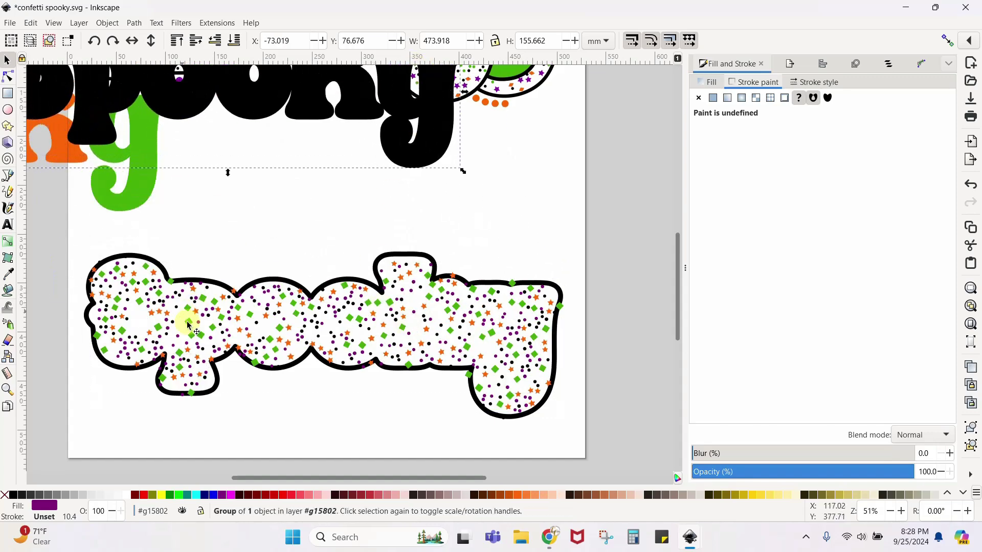
{"action": "left_click_drag", "start_coordinate": [67, 212], "coordinate": [598, 452]}
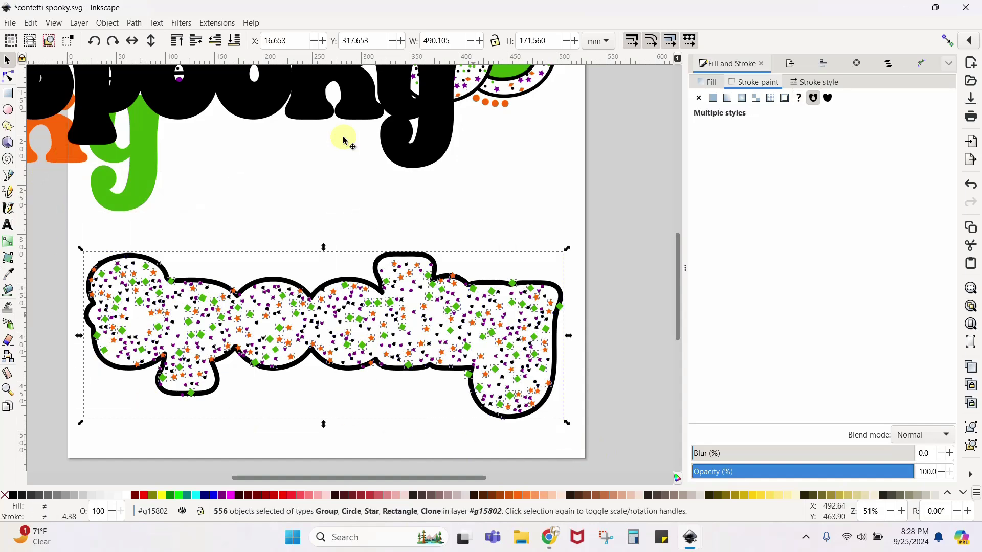
{"action": "left_click", "coordinate": [106, 23]}
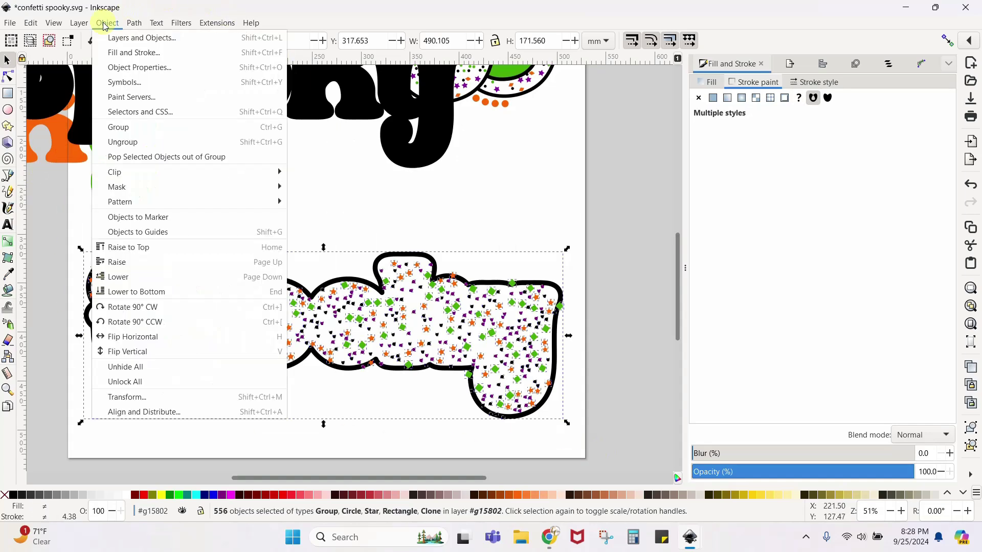
{"action": "left_click", "coordinate": [121, 128]}
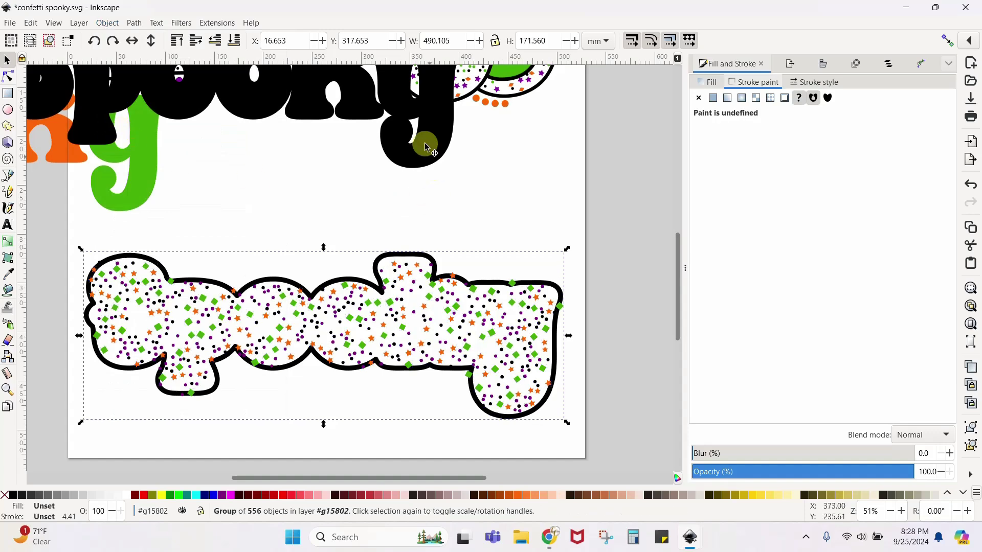
Move the black Spooky lettering back onto the silhouette, raised above the confetti group and centred inside the outline
{"action": "left_click_drag", "start_coordinate": [427, 147], "coordinate": [510, 308]}
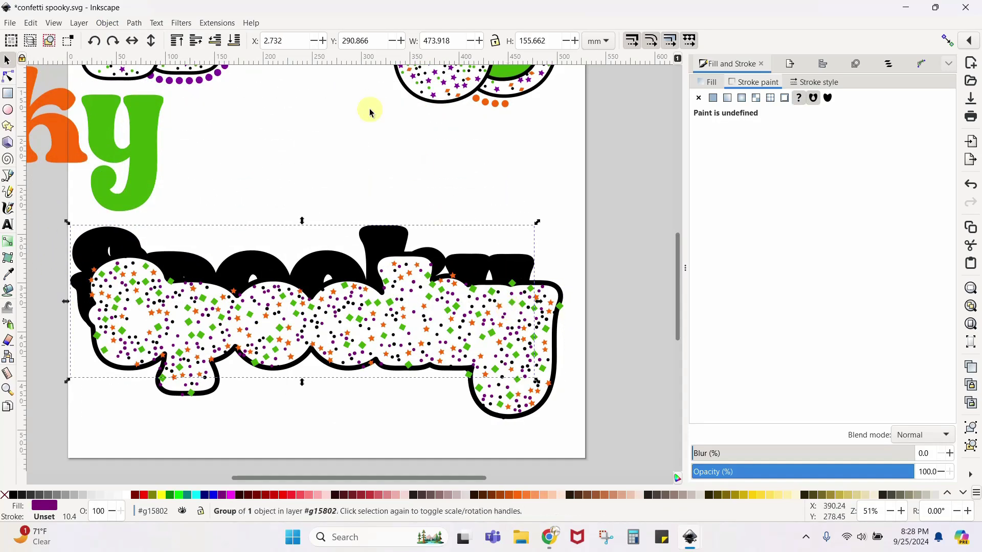
{"action": "left_click", "coordinate": [197, 44]}
{"action": "left_click_drag", "start_coordinate": [393, 265], "coordinate": [409, 302]}
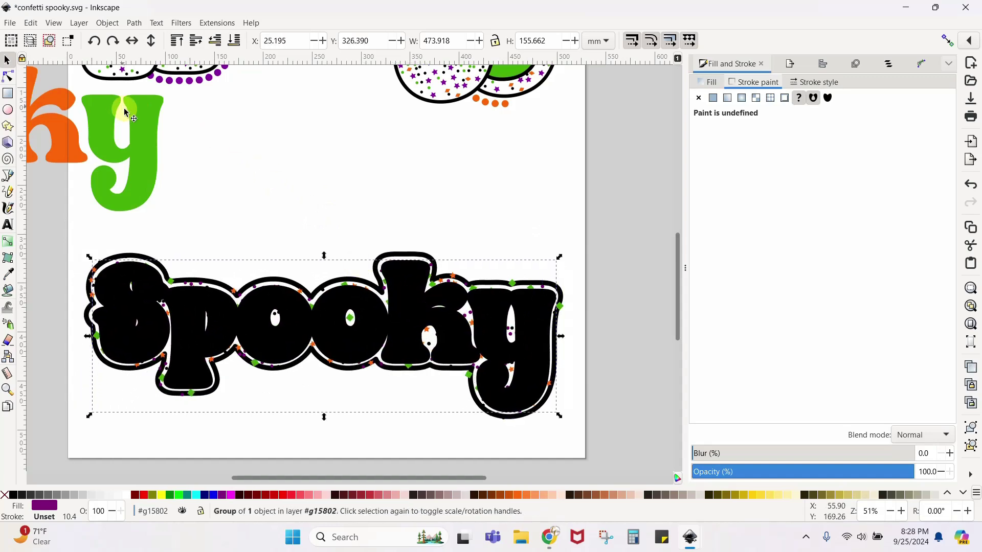
Bring the purple, orange and green Spooky lettering to the front and centre it over the black lettering
{"action": "left_click_drag", "start_coordinate": [125, 112], "coordinate": [498, 242]}
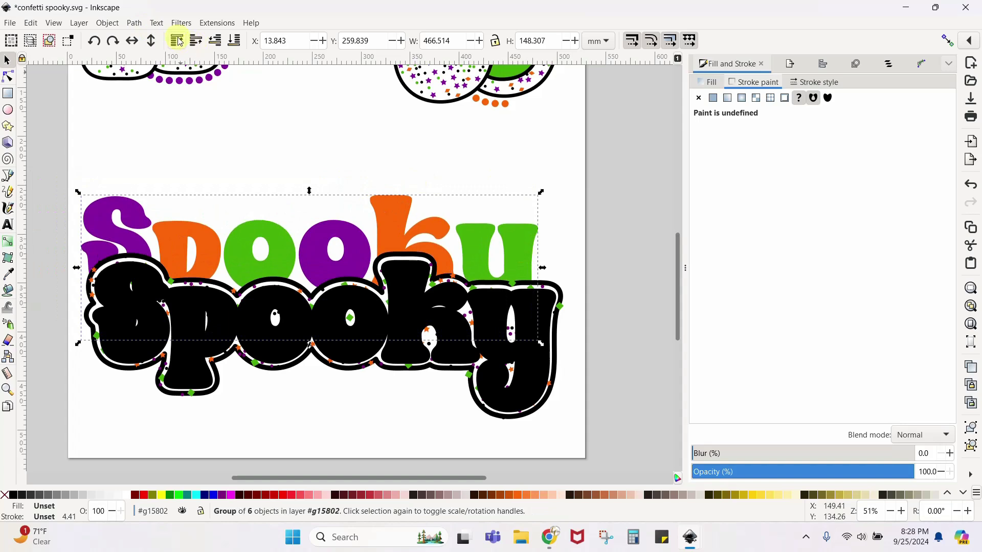
{"action": "left_click", "coordinate": [180, 42]}
{"action": "left_click_drag", "start_coordinate": [277, 243], "coordinate": [291, 320]}
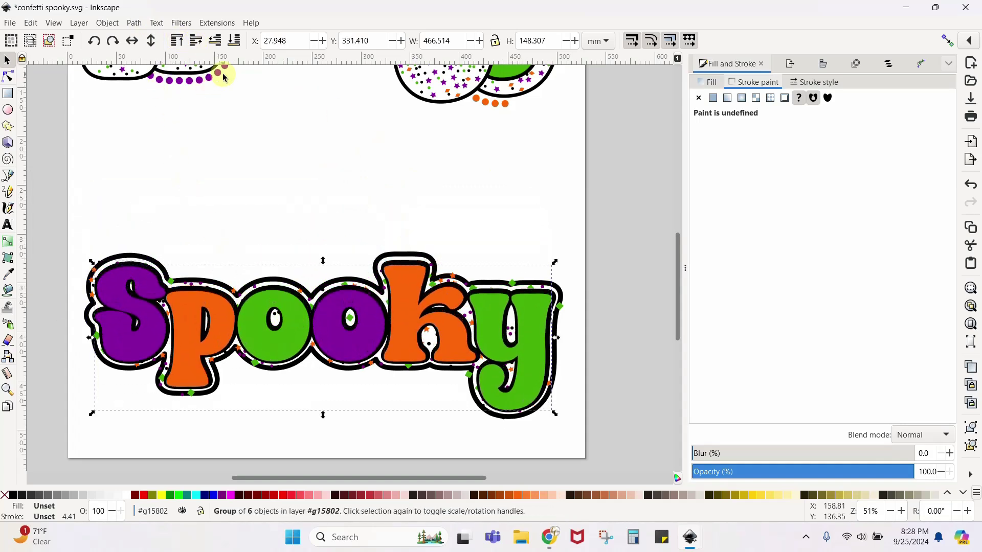